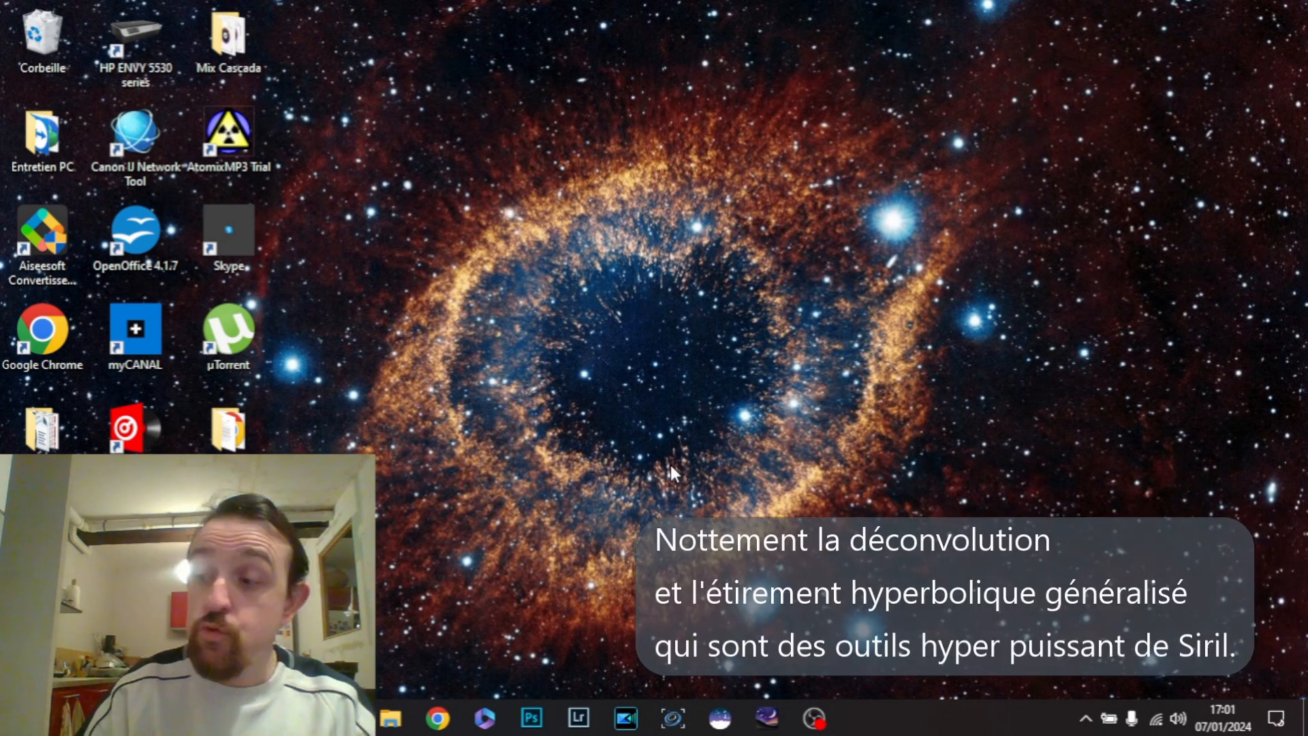
# - Launch Photoshop and open the image Master Lights sortie Siril.tif from the Calibrées folder
pyautogui.click(533, 719)
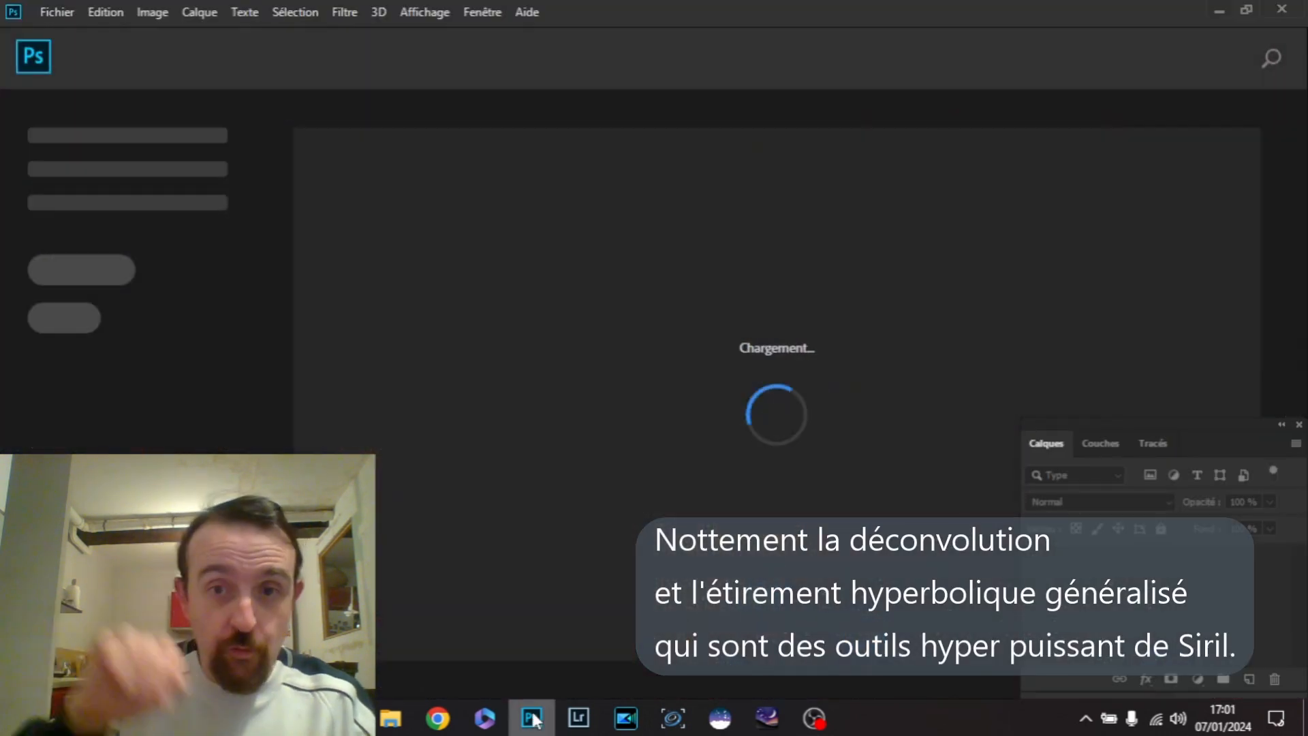
pyautogui.click(58, 12)
pyautogui.press('Escape')
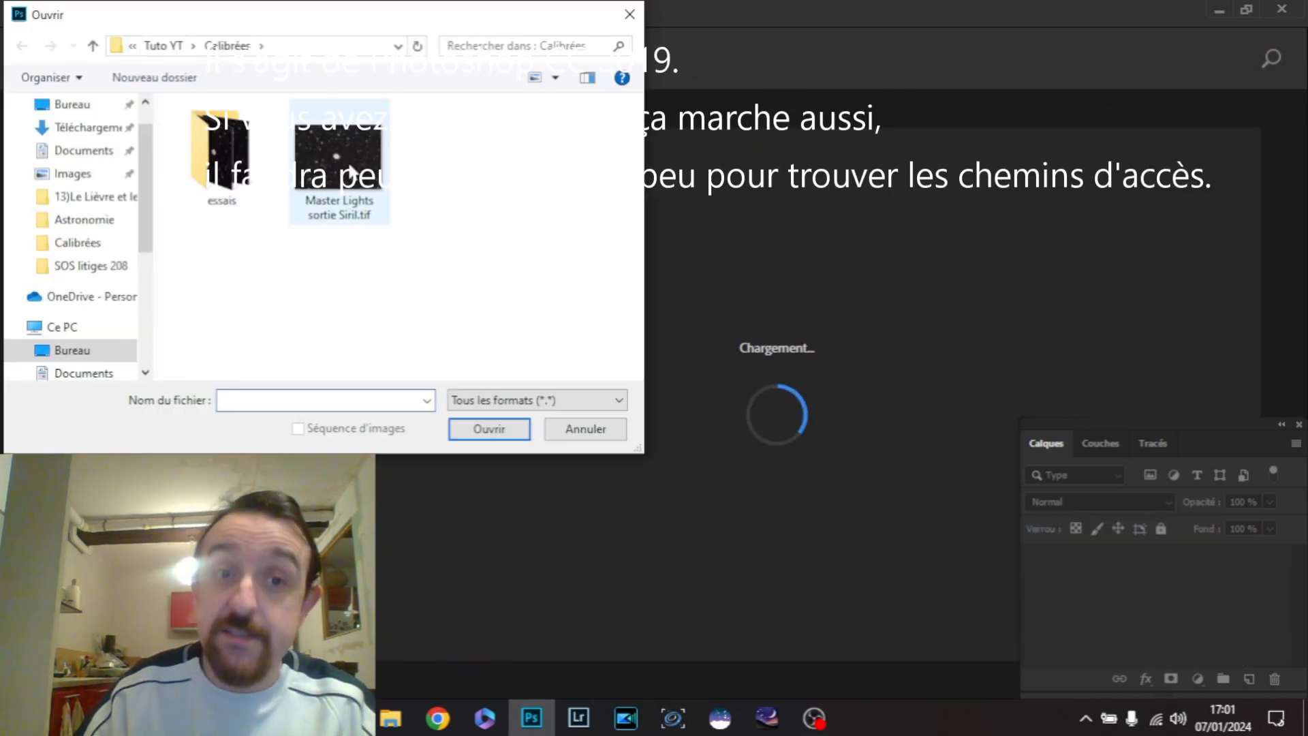
pyautogui.click(339, 160)
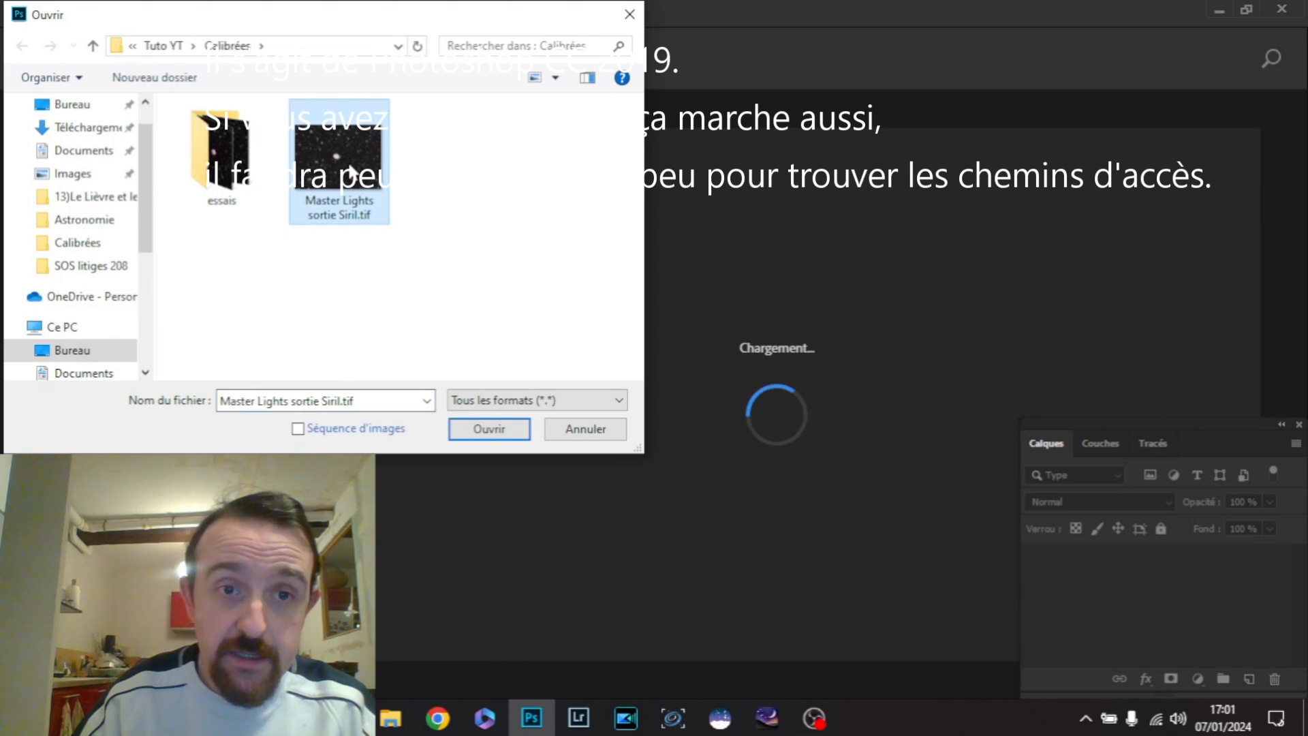
pyautogui.click(478, 433)
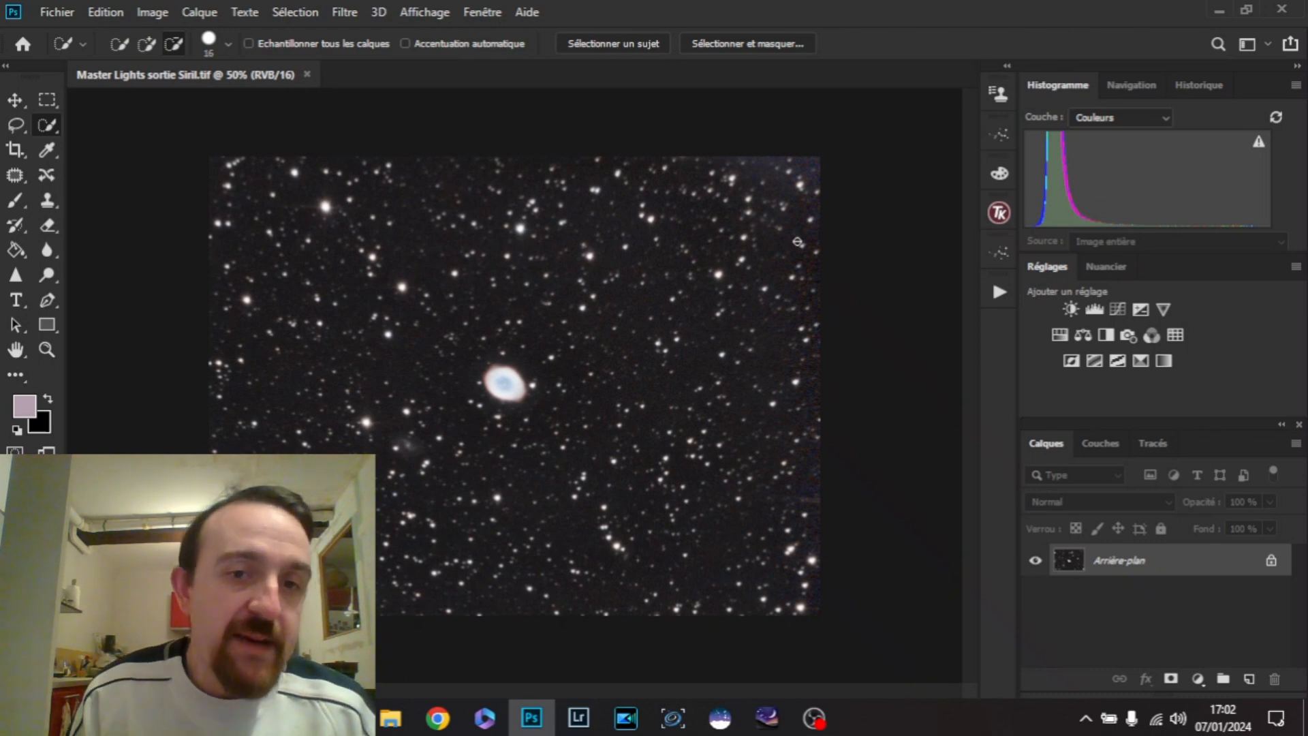
# - Duplicate the background layer with the Move tool active, and toggle the copy's visibility to check it
pyautogui.click(15, 101)
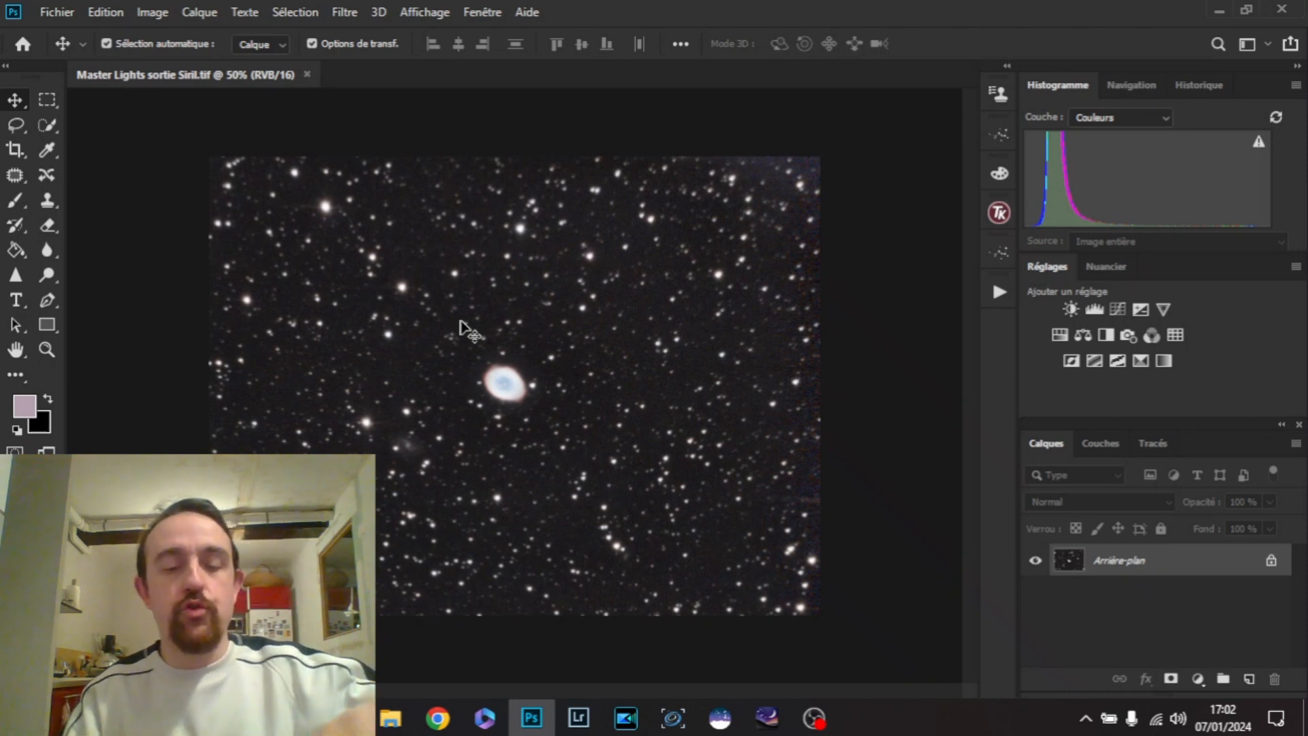
pyautogui.hotkey('ctrl', 'j')
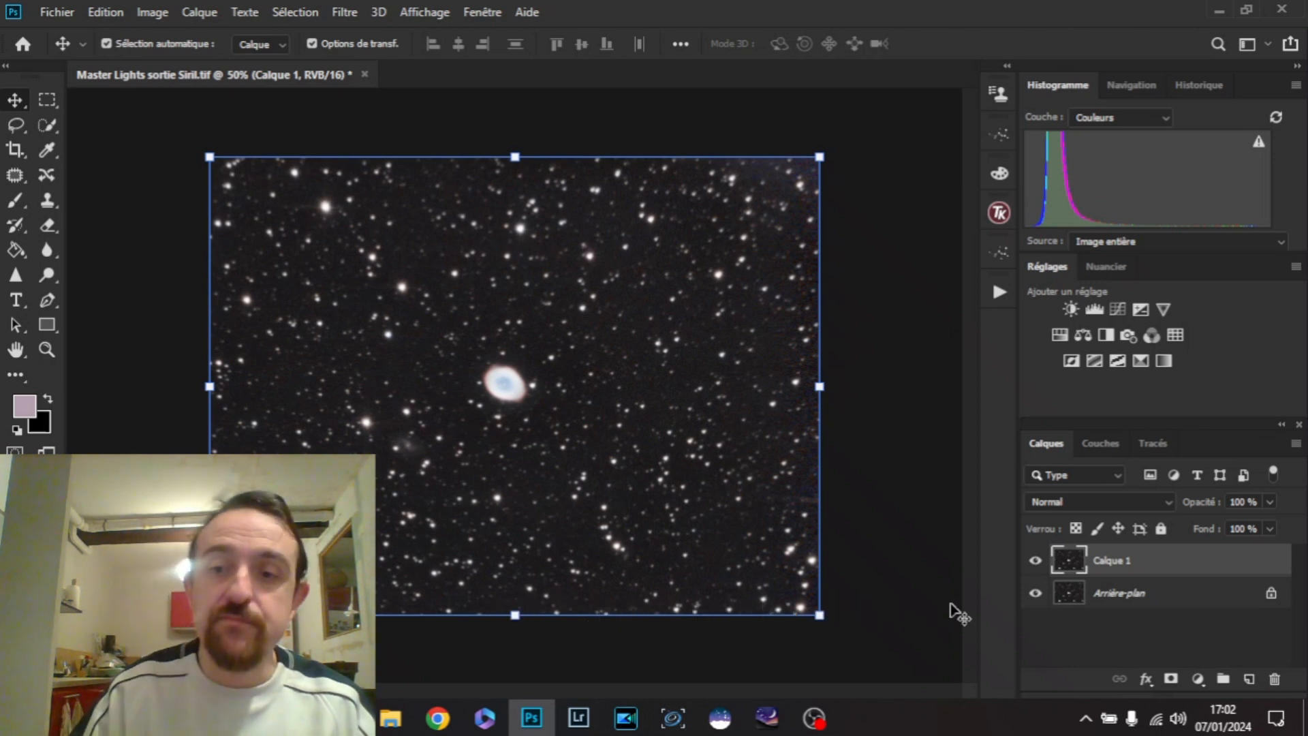
pyautogui.click(1035, 561)
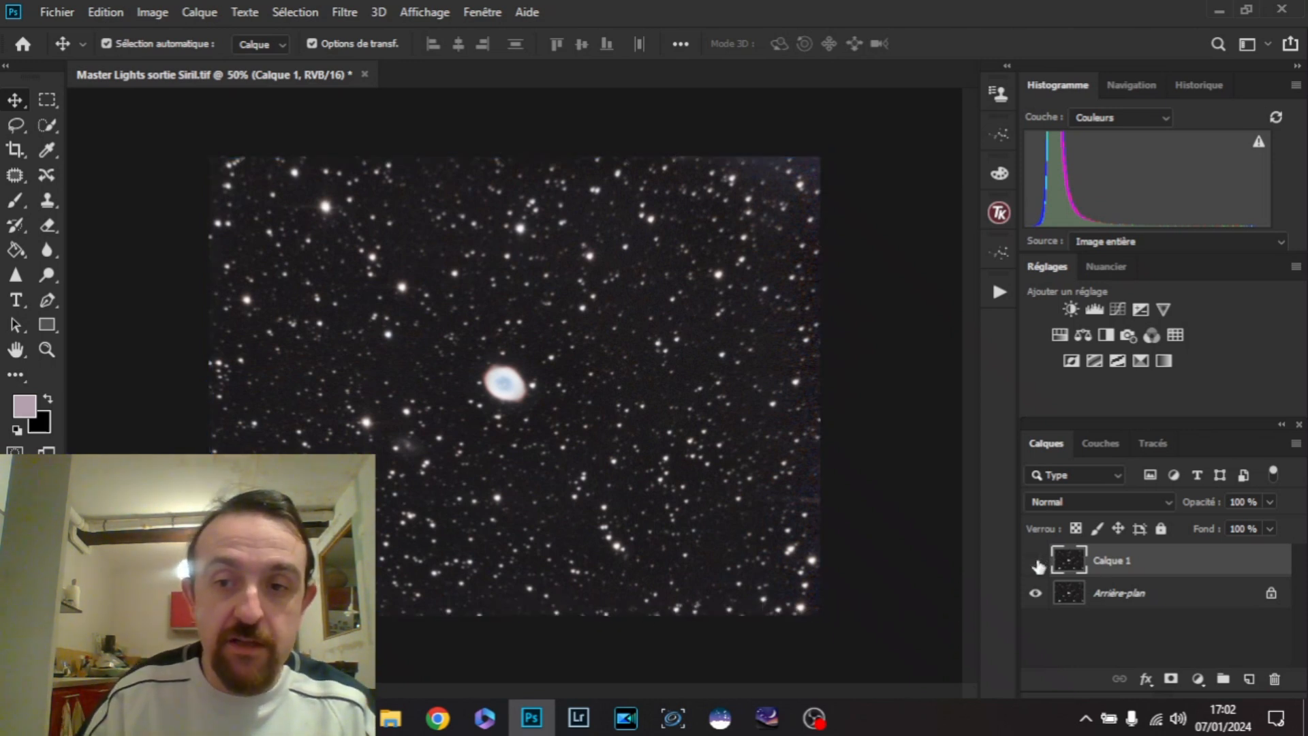
pyautogui.click(1036, 561)
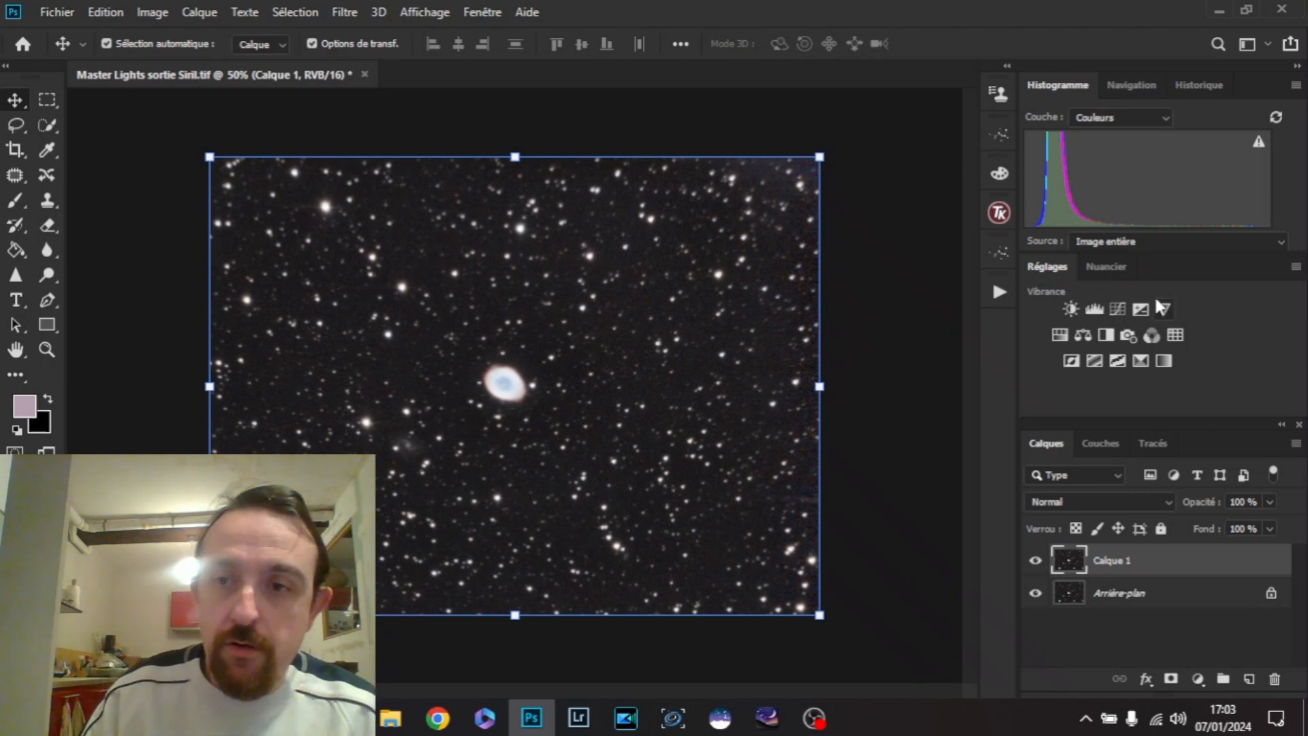
# - Add a Levels adjustment layer with the black input level at 10 and compare the image with and without it
pyautogui.click(1095, 310)
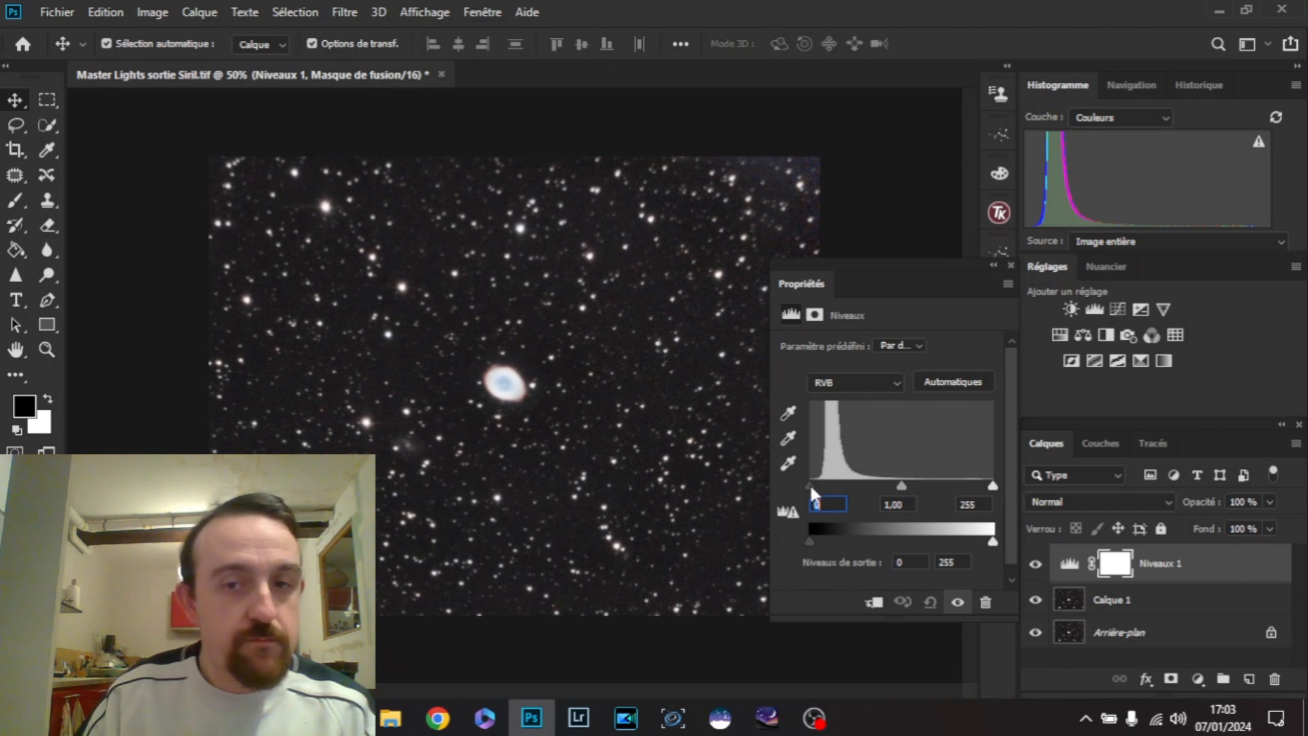
pyautogui.moveTo(810, 483); pyautogui.dragTo(812, 484)
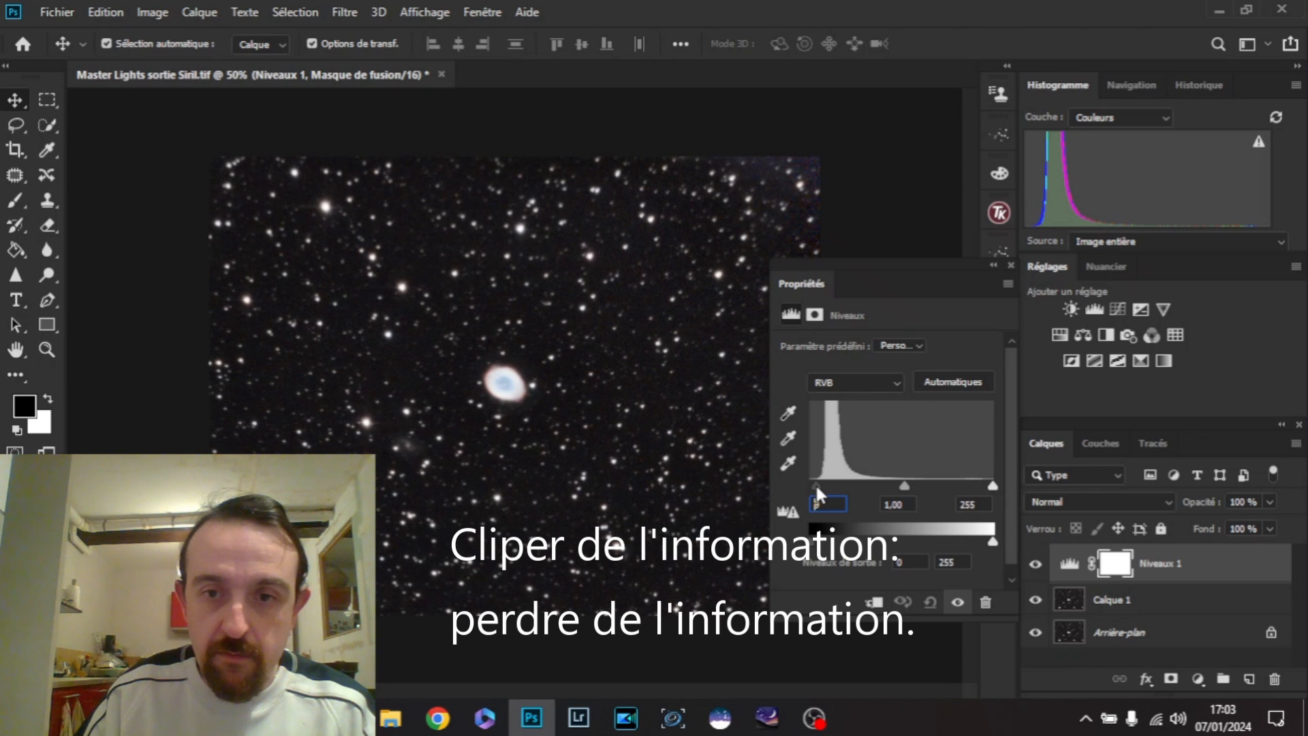
pyautogui.moveTo(816, 481); pyautogui.dragTo(816, 481)
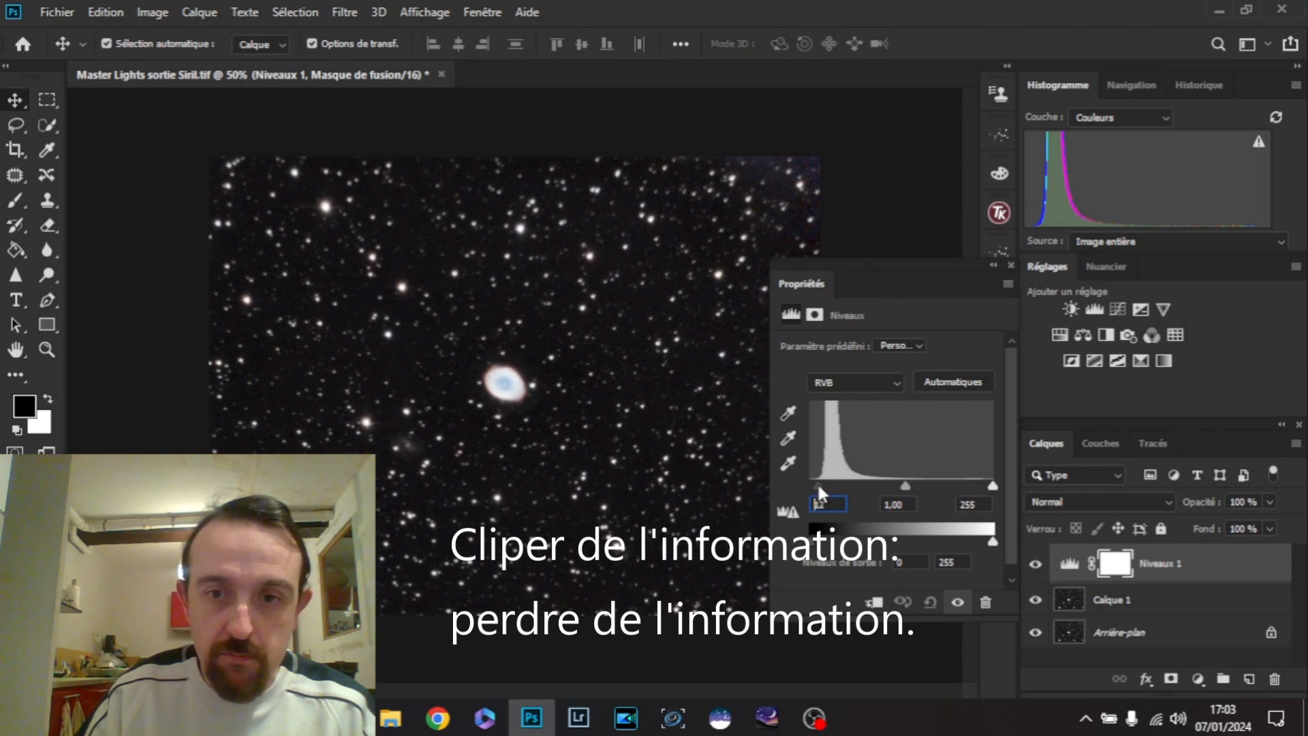
pyautogui.moveTo(816, 481); pyautogui.dragTo(815, 481)
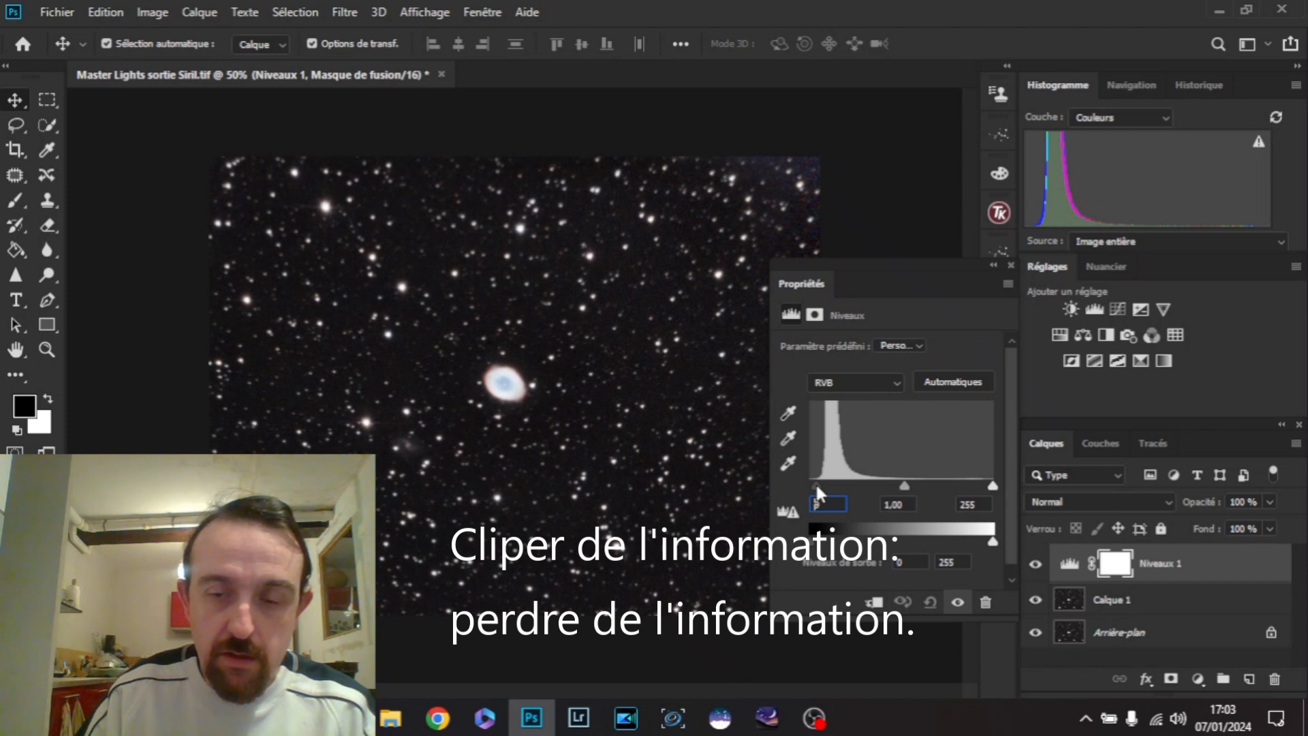
pyautogui.write('10')
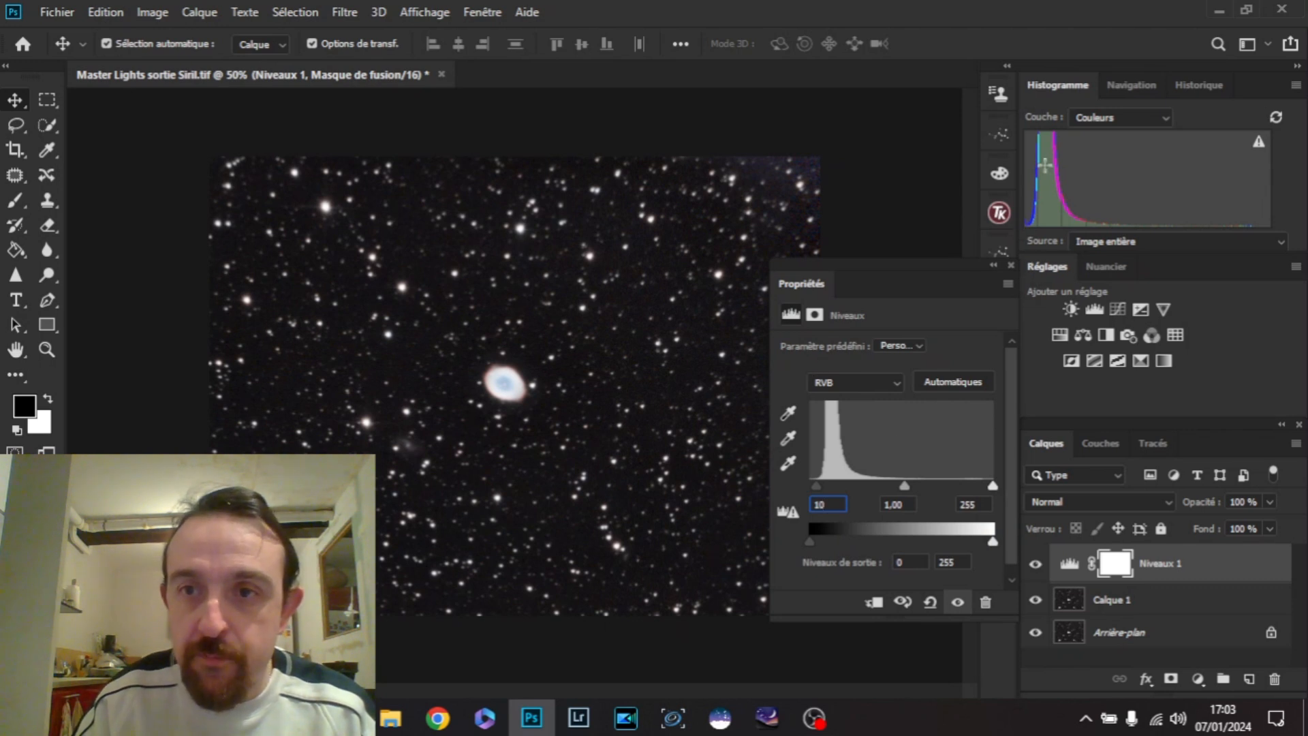
pyautogui.click(1007, 261)
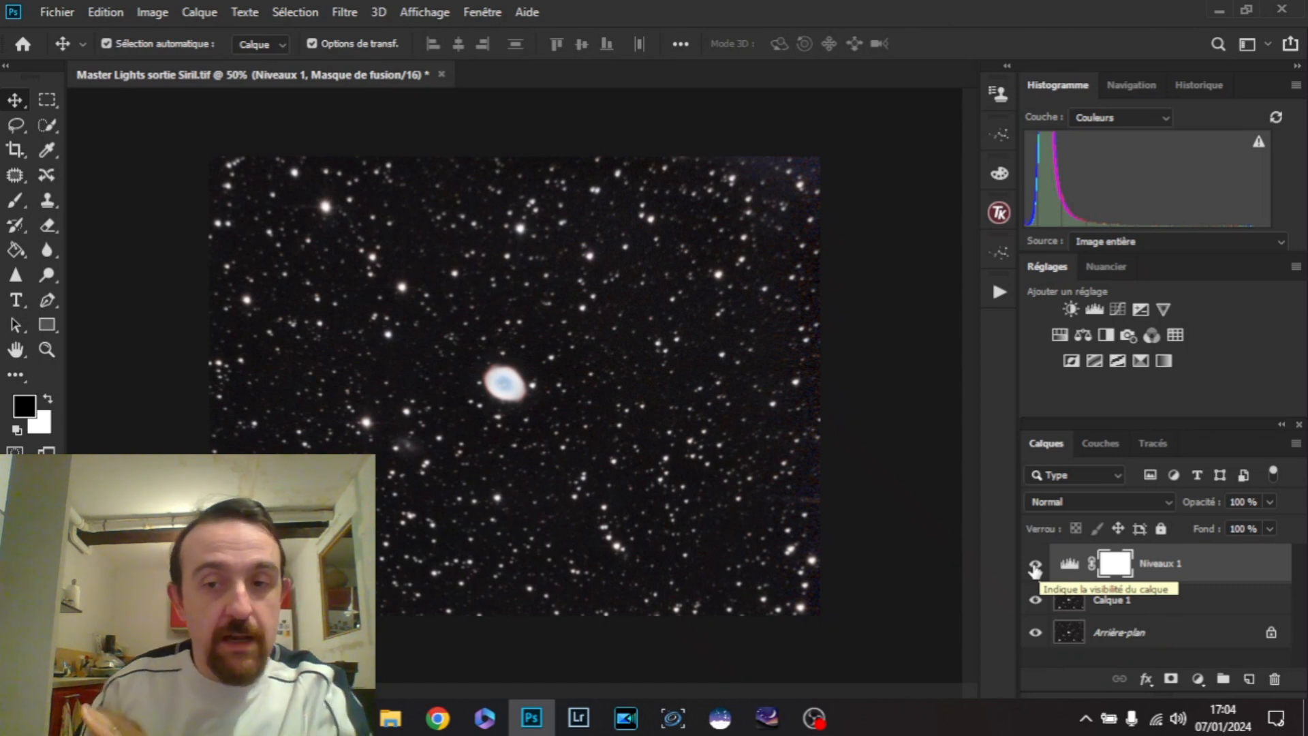
pyautogui.click(1035, 566)
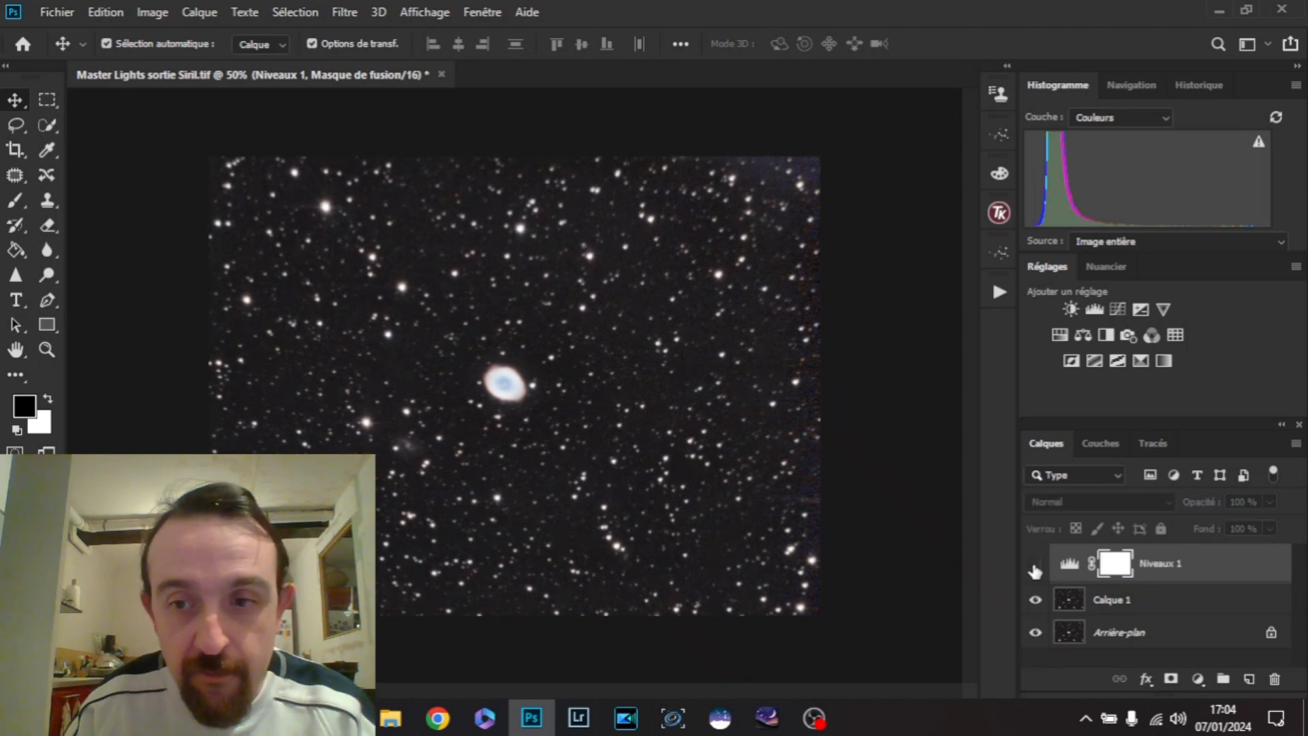
pyautogui.click(1035, 567)
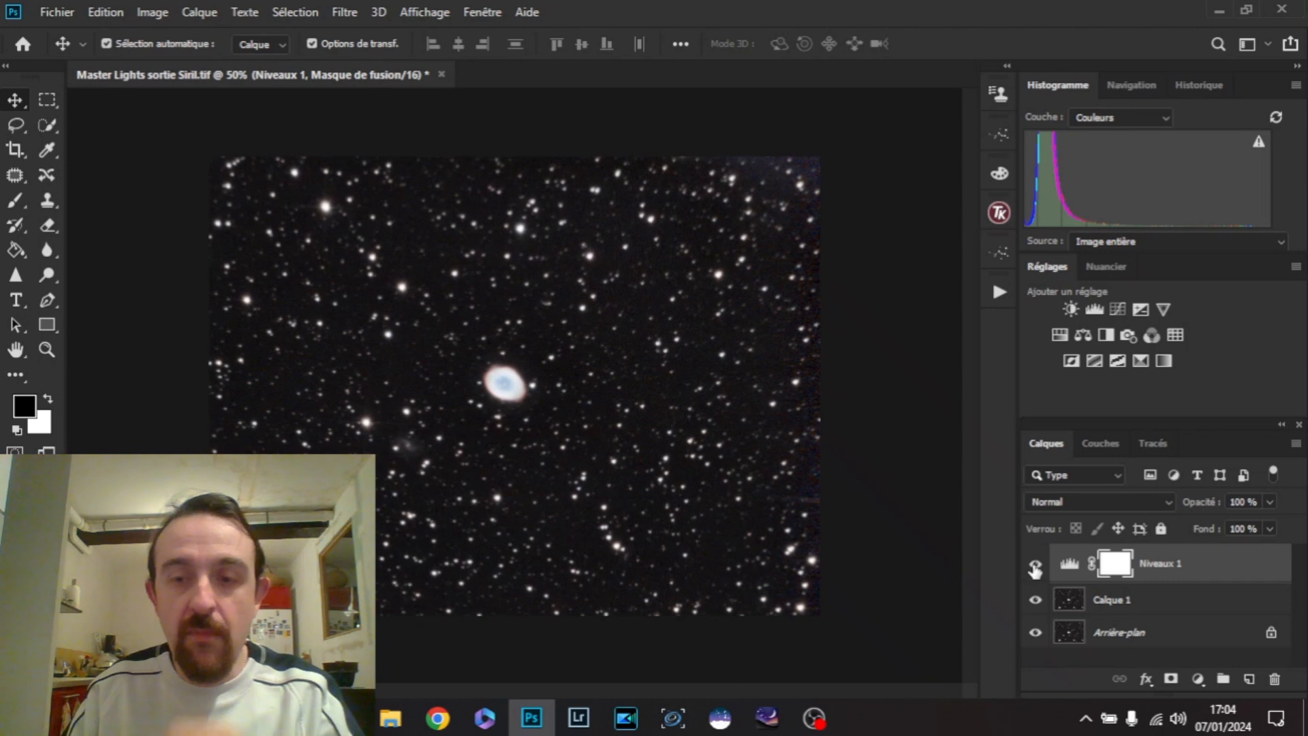
# - Add a Curves adjustment layer with anchor points at 63/63 in the shadows and 190/190 in the highlights
pyautogui.click(1116, 310)
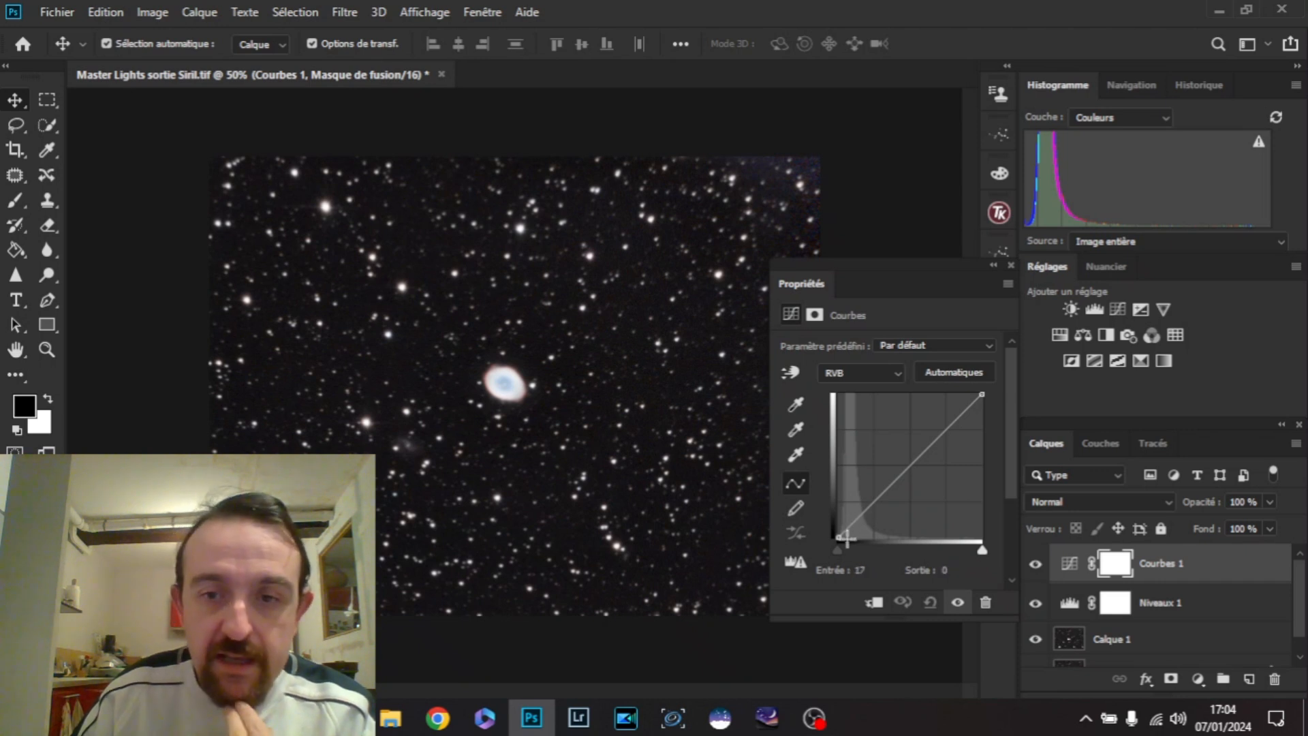
pyautogui.click(874, 502)
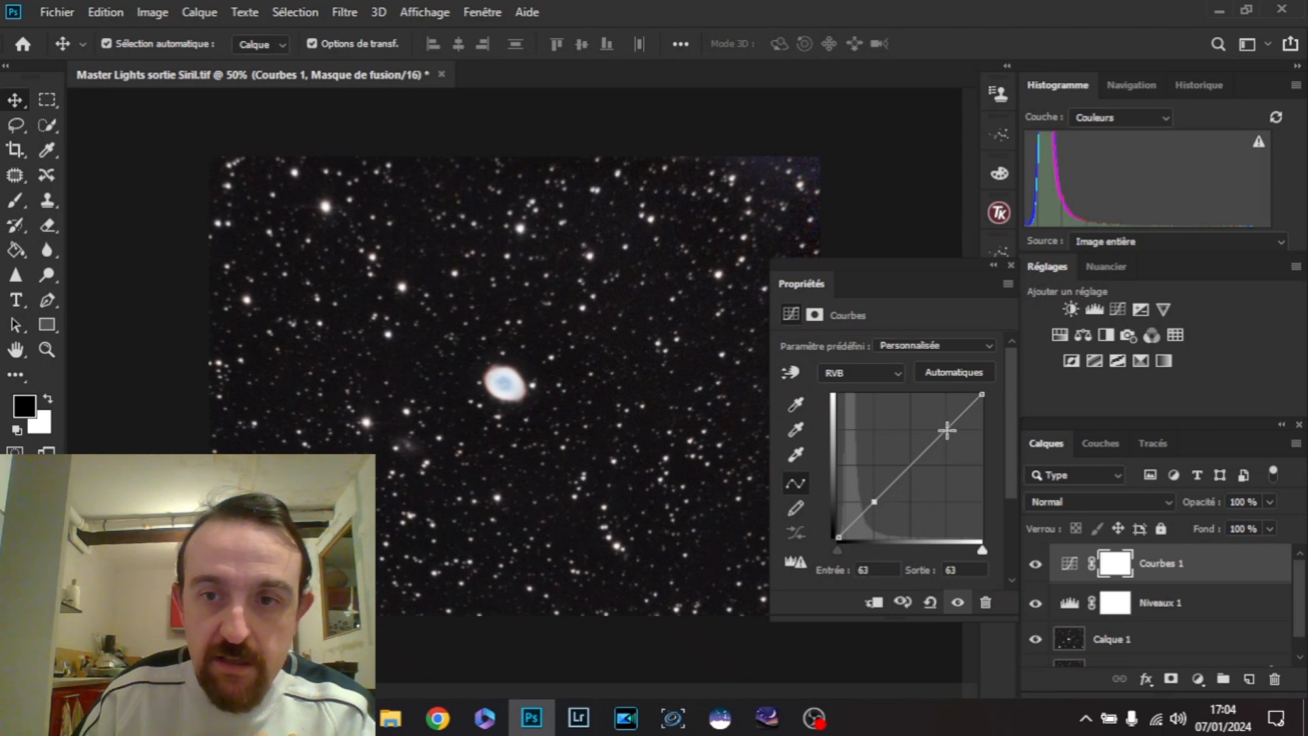
pyautogui.click(945, 430)
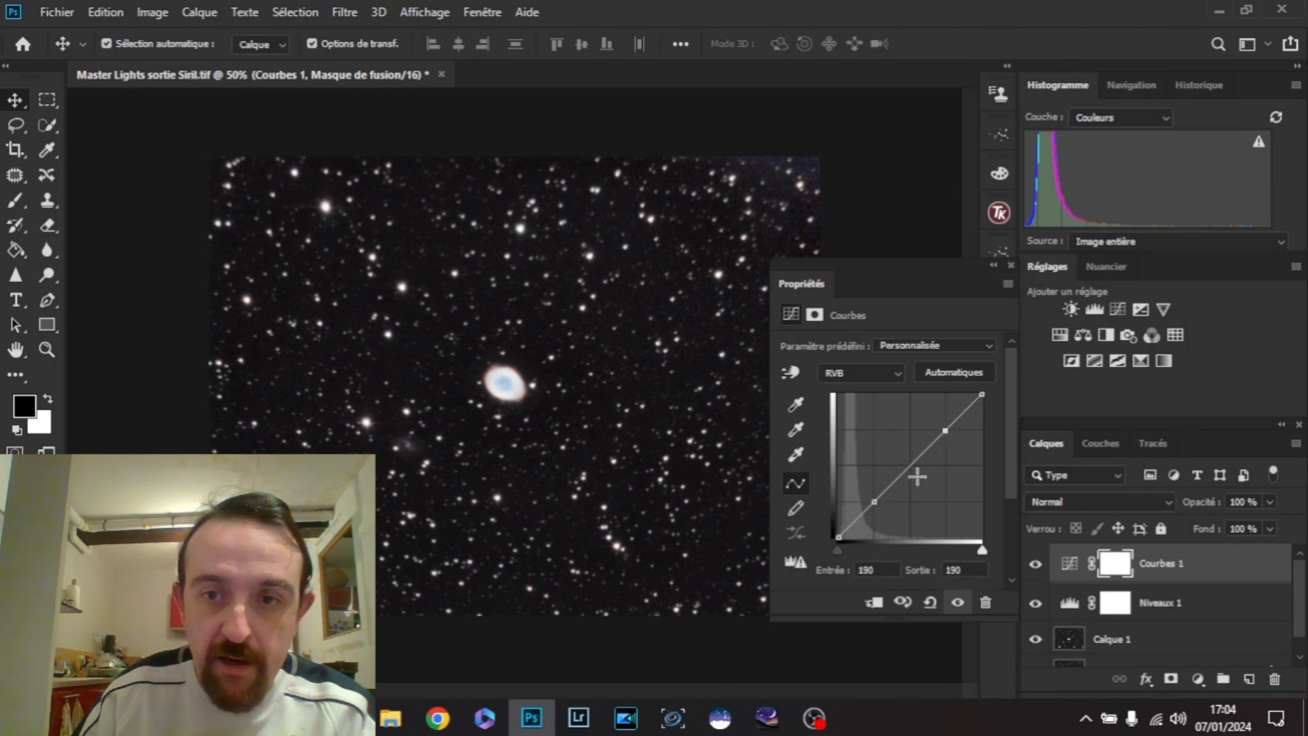
# - Set the curve's black point to input 8 with output 0
pyautogui.click(839, 537)
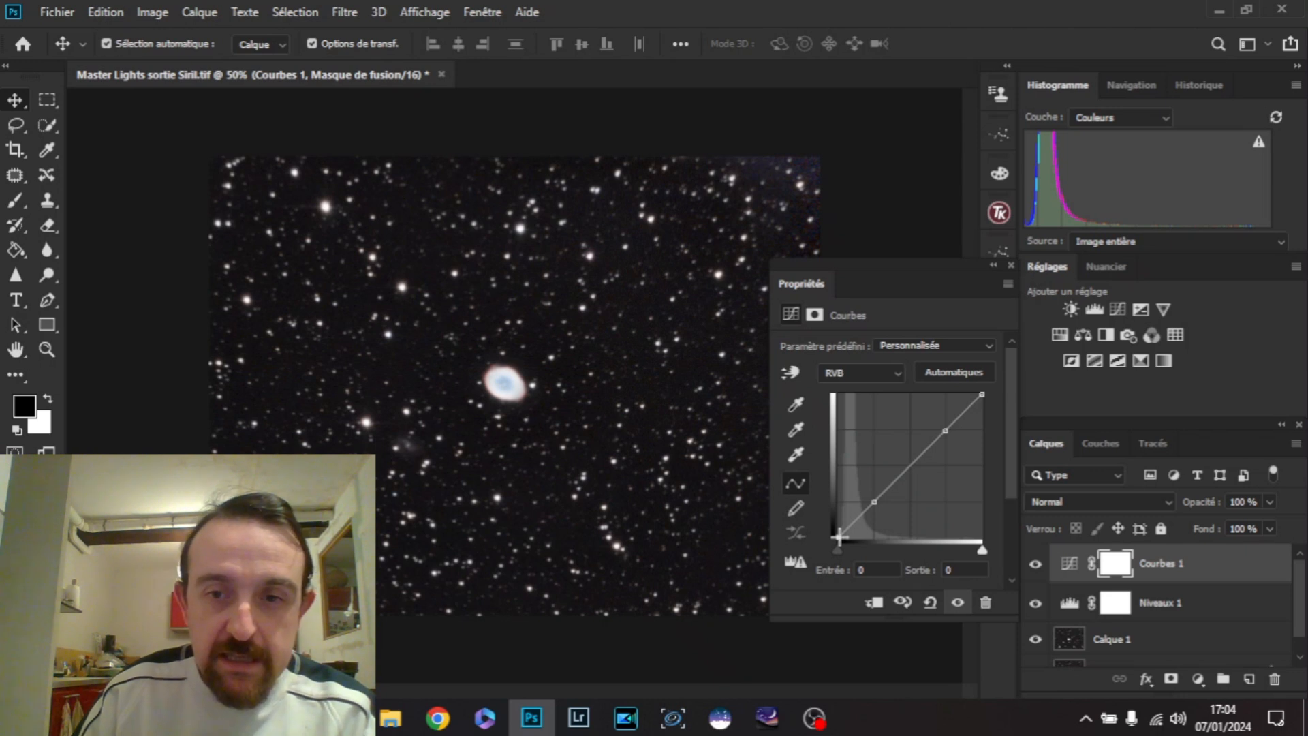
pyautogui.moveTo(840, 538); pyautogui.dragTo(843, 536)
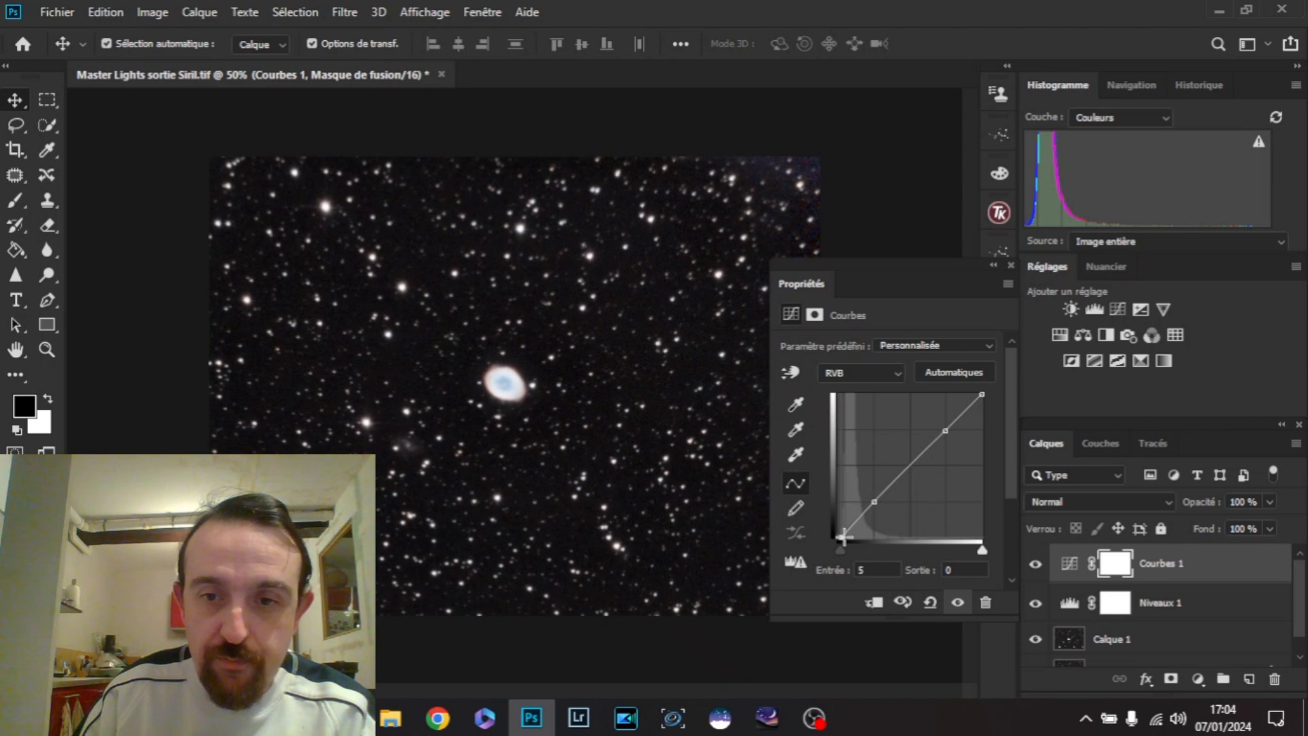
pyautogui.moveTo(843, 537); pyautogui.dragTo(845, 536)
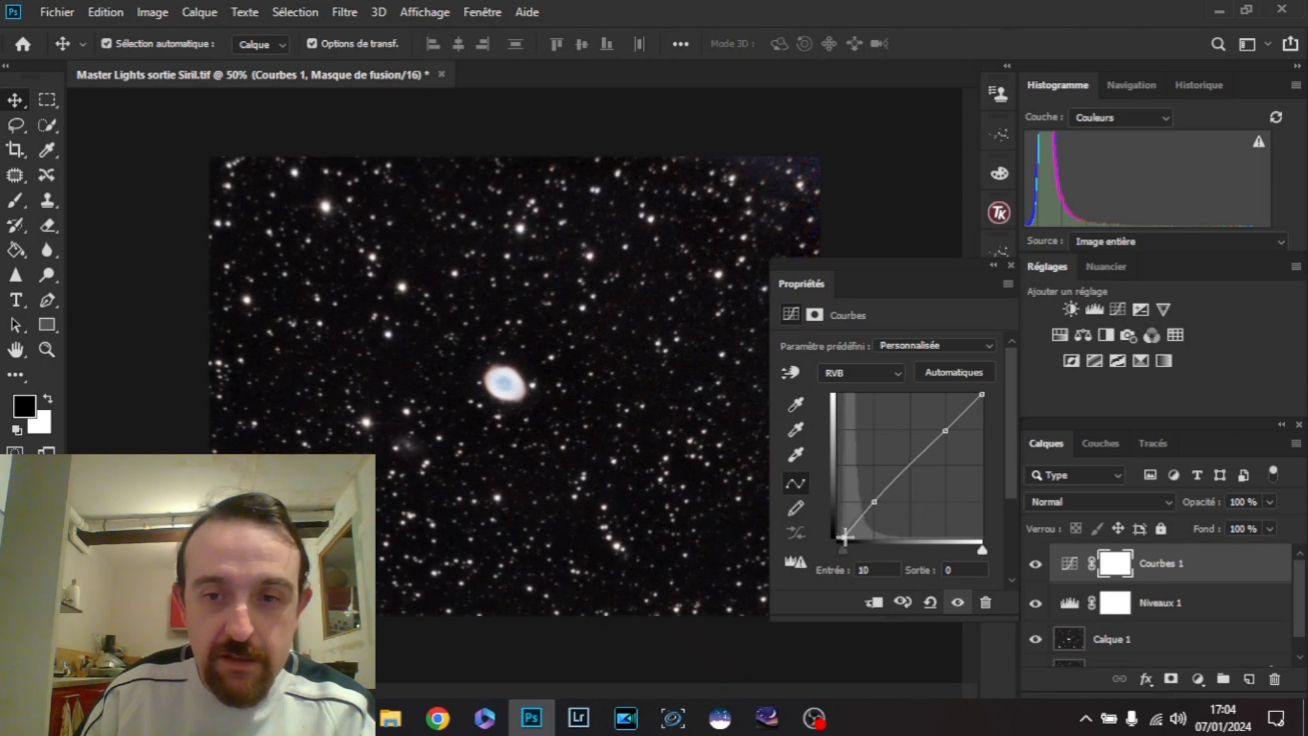
pyautogui.click(875, 570)
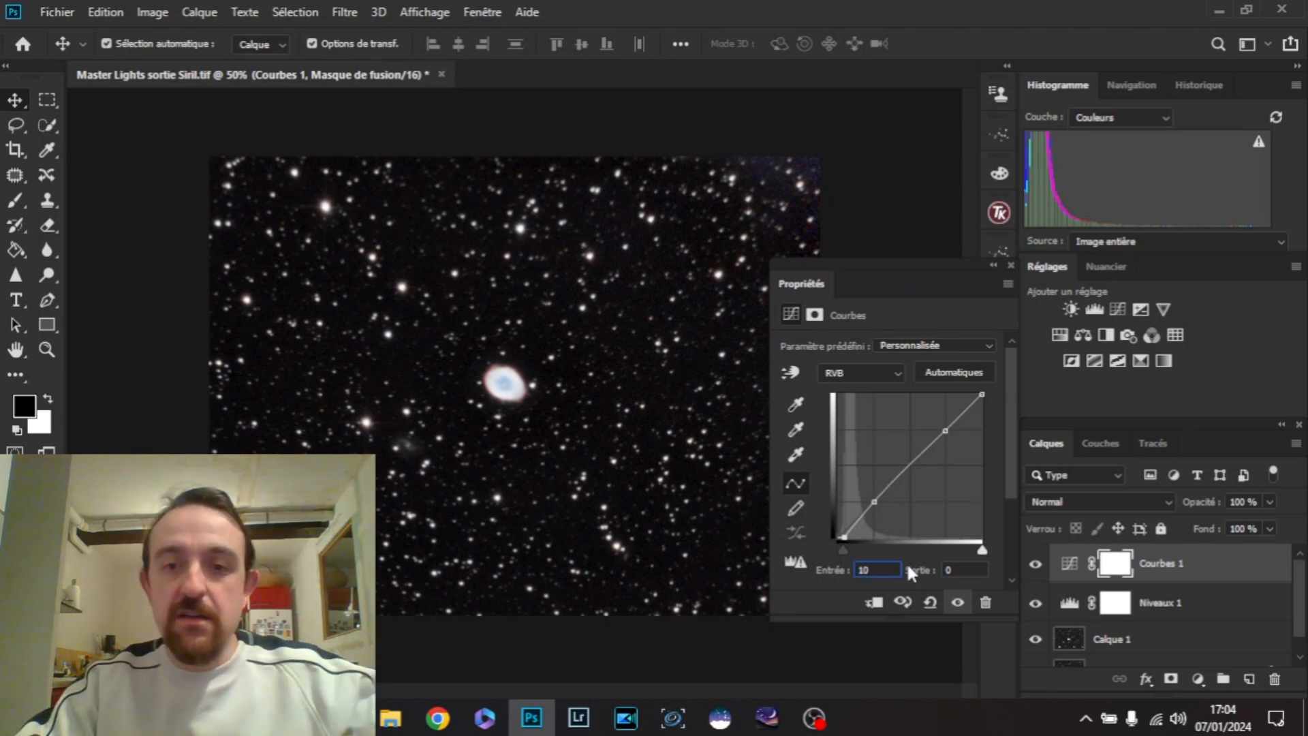
pyautogui.press('BackSpace')
pyautogui.press('BackSpace')
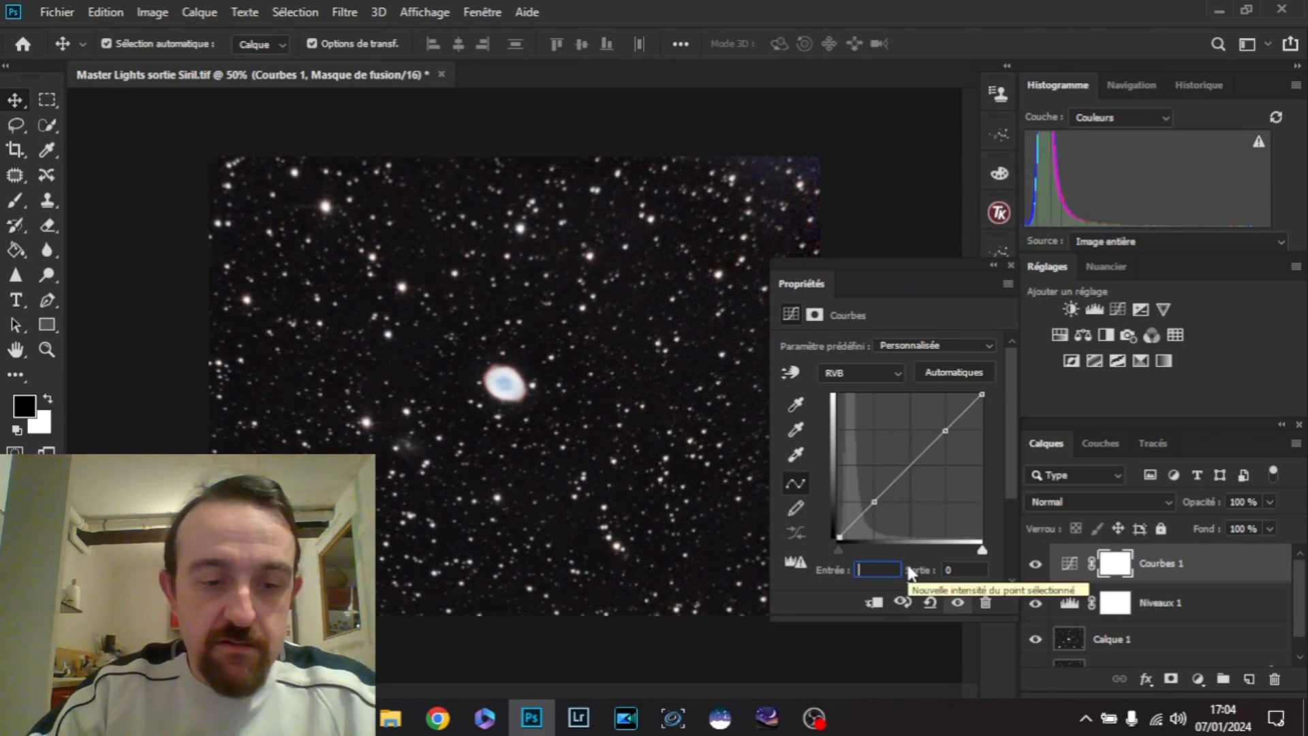
pyautogui.write('6')
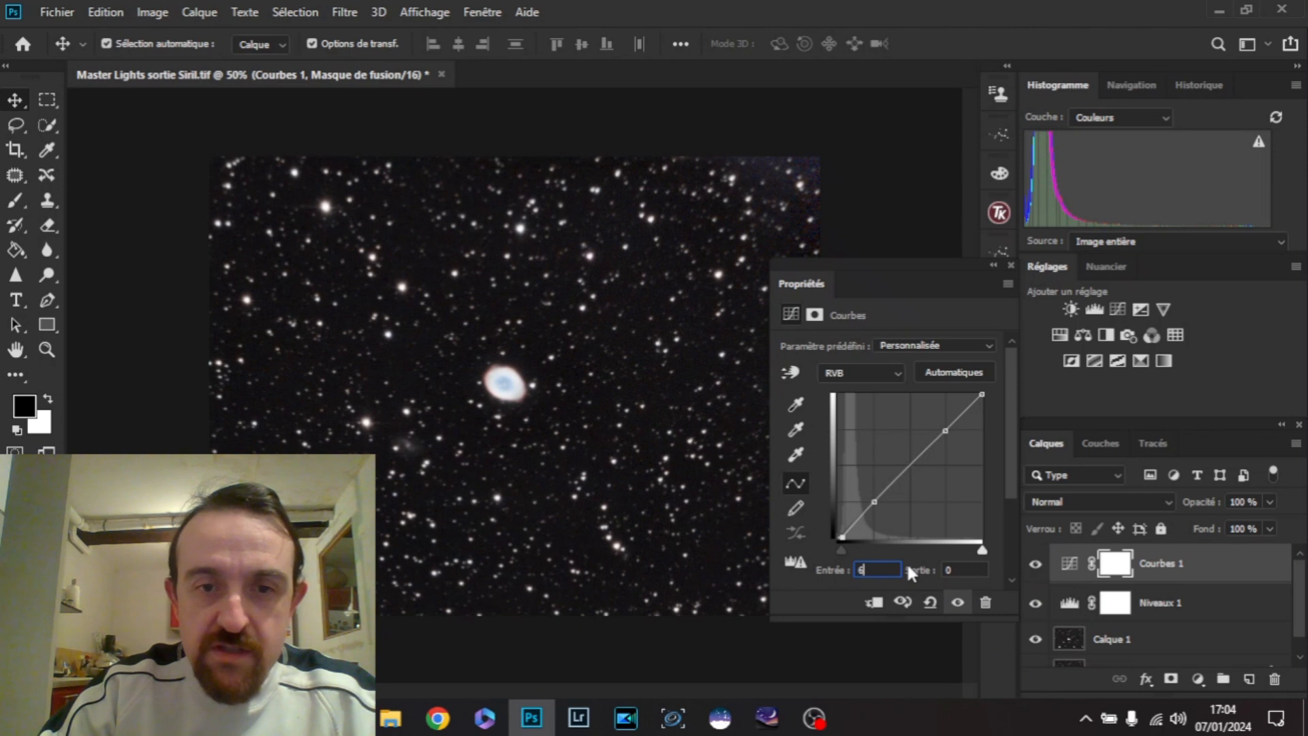
pyautogui.press('BackSpace')
pyautogui.write('8')
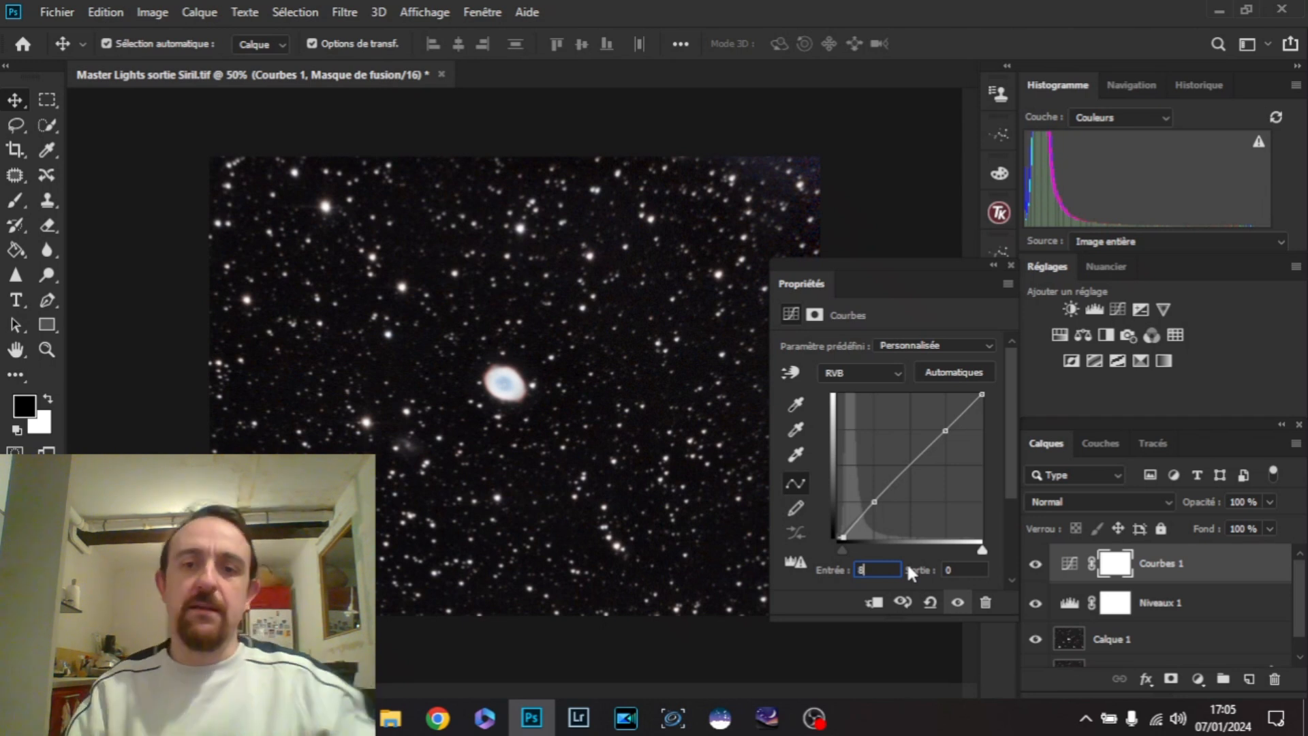
# - Lower the curve's shadow point to input 63, output 60, and raise the highlight point slightly
pyautogui.click(875, 502)
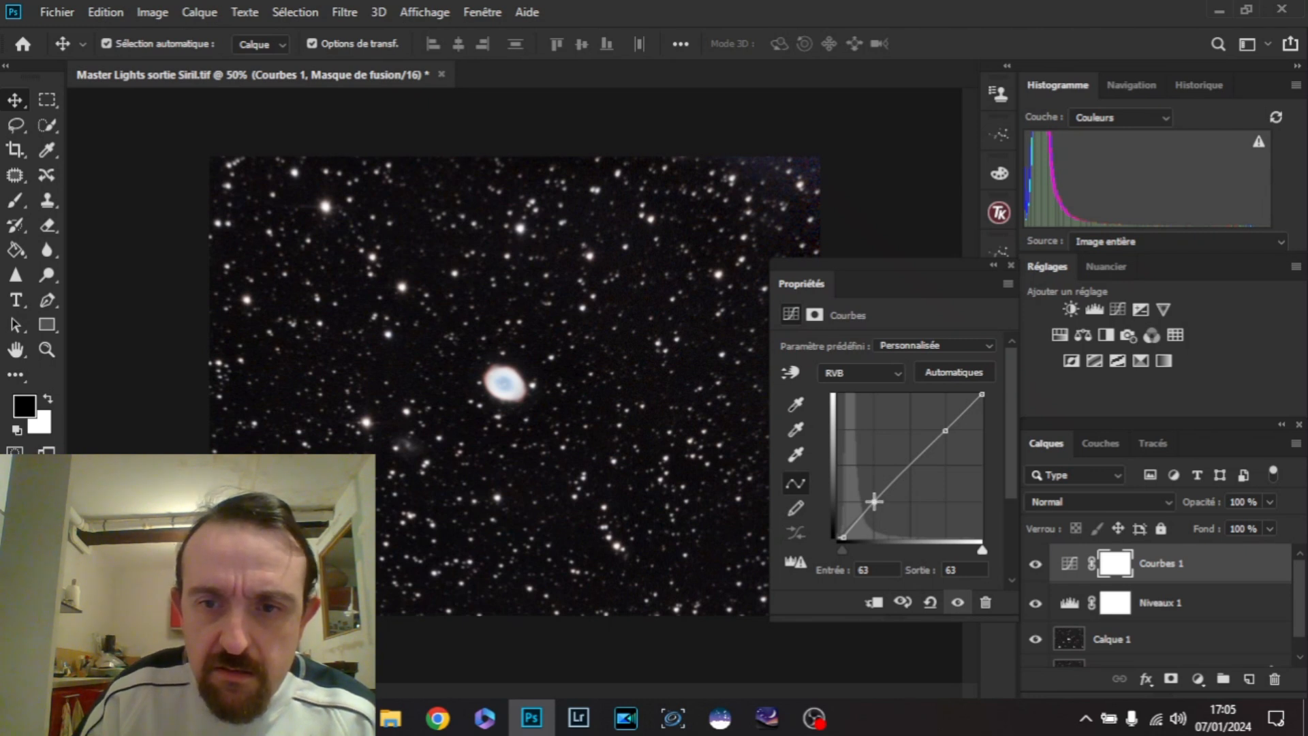
pyautogui.moveTo(874, 501); pyautogui.dragTo(875, 503)
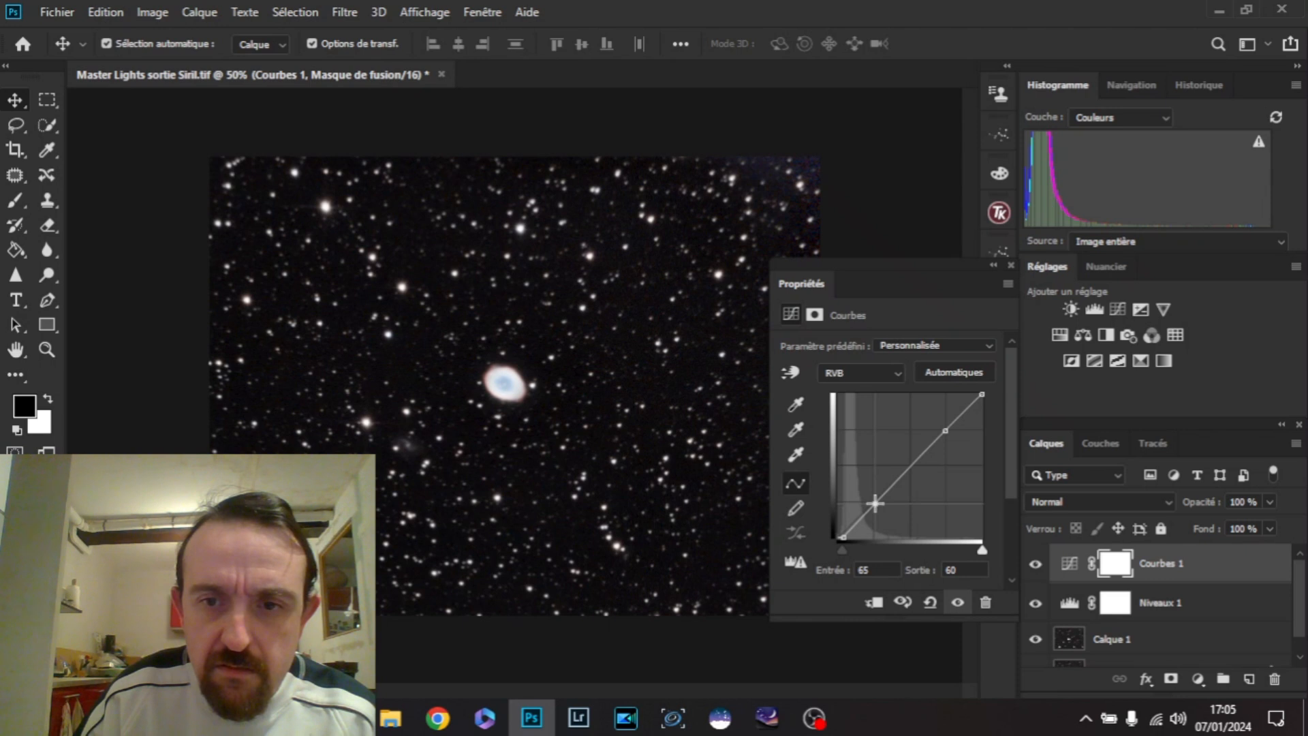
pyautogui.moveTo(876, 503); pyautogui.dragTo(874, 504)
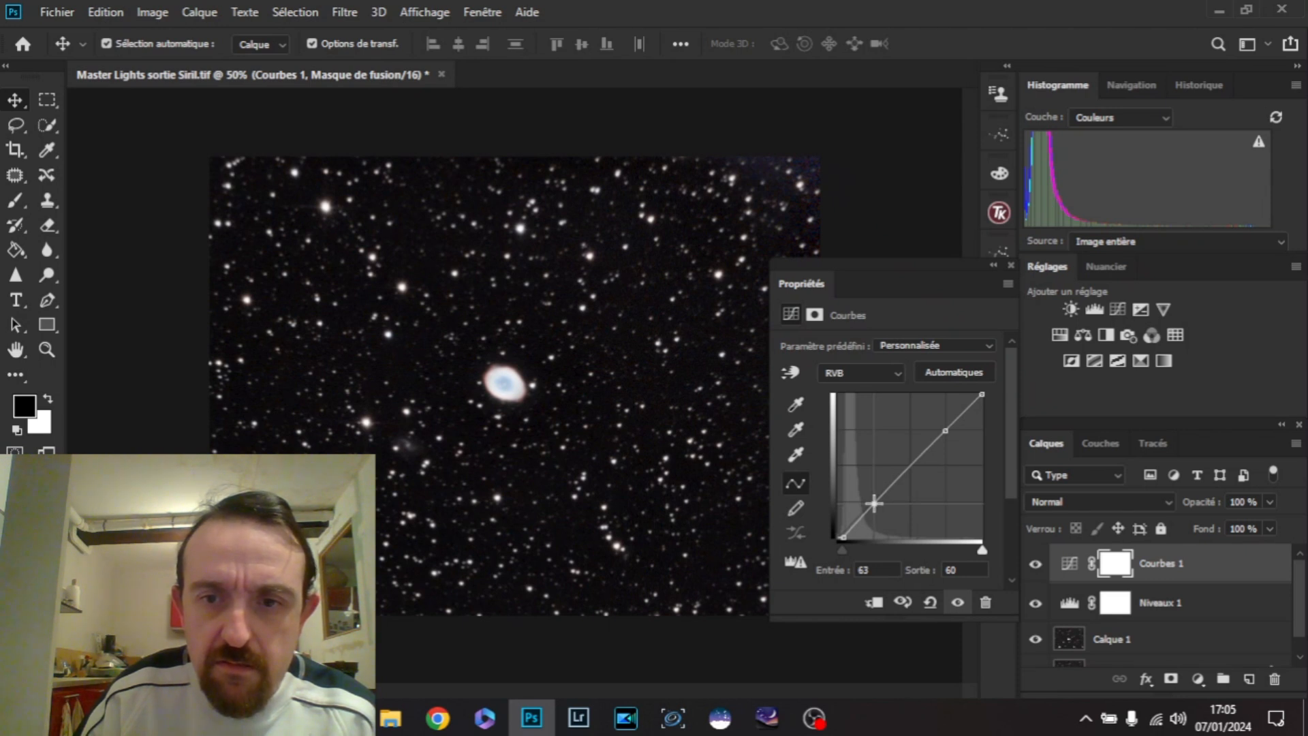
pyautogui.click(945, 430)
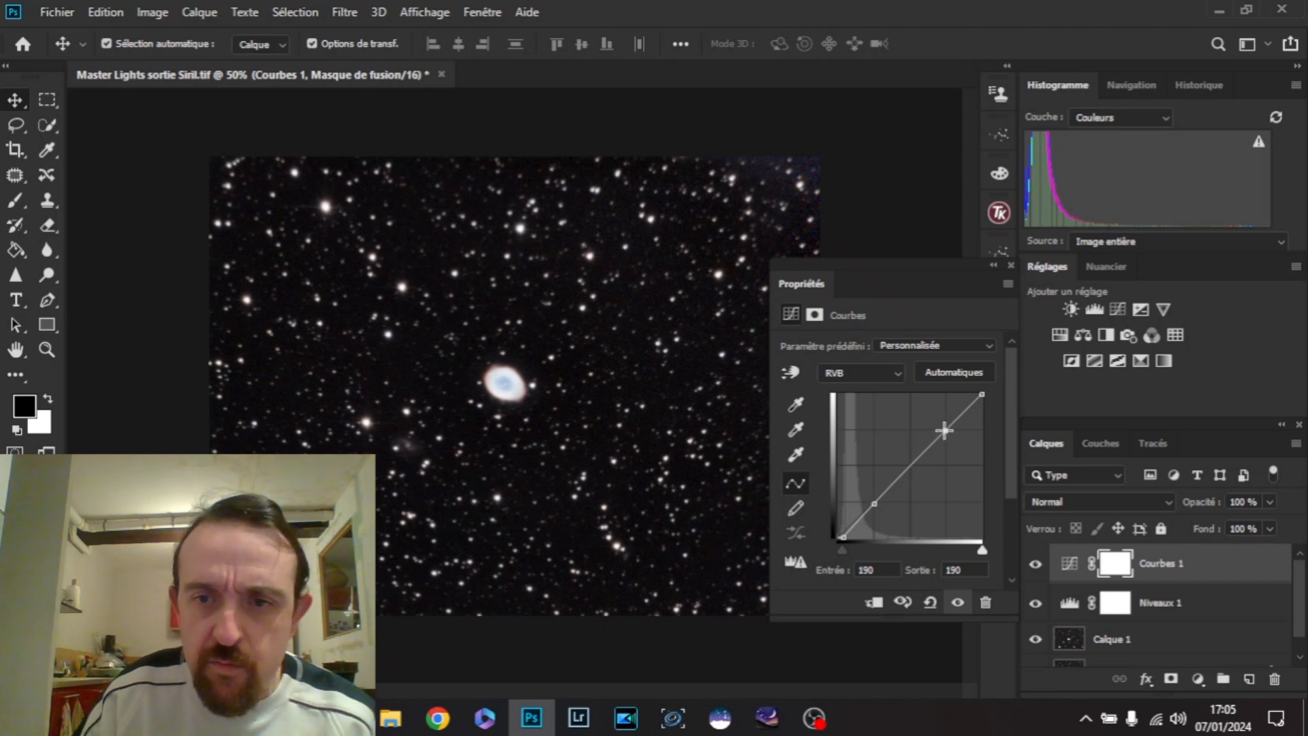
pyautogui.moveTo(944, 430); pyautogui.dragTo(941, 429)
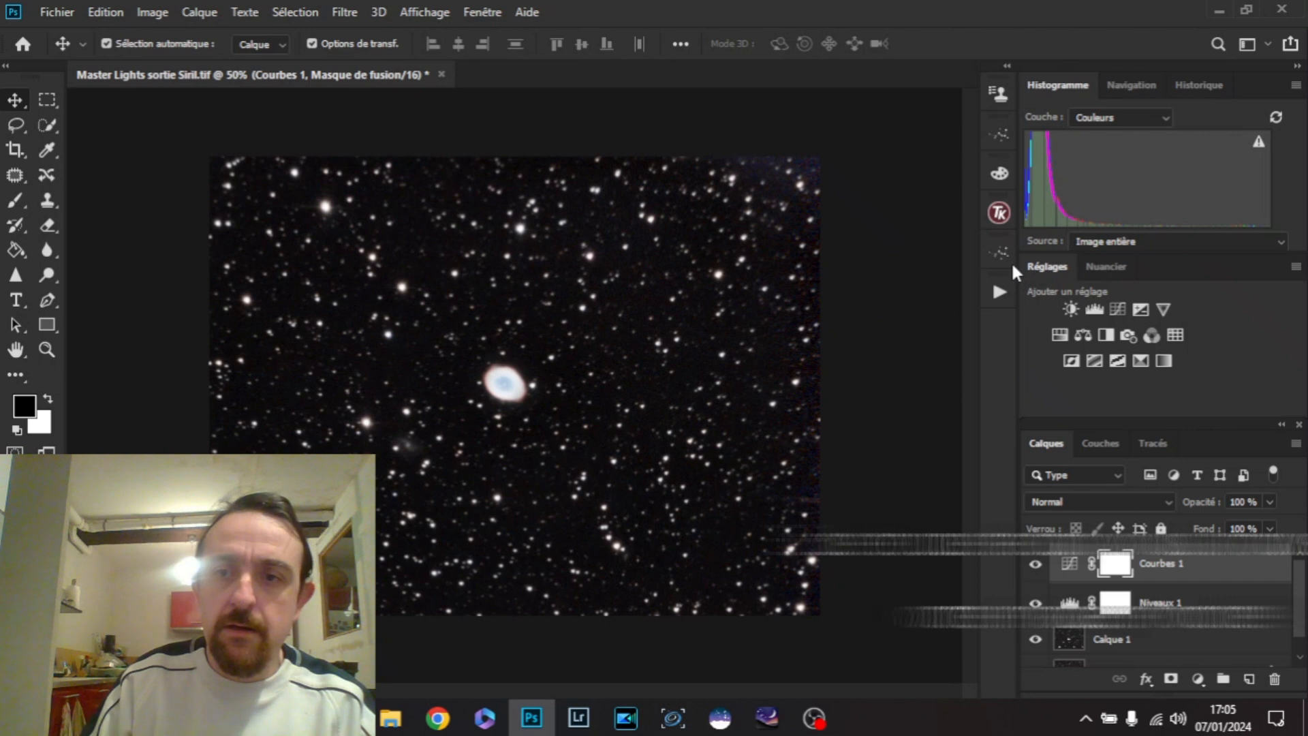
# - Add a Brightness/Contrast adjustment layer above the curves and set its brightness to -5
pyautogui.click(1070, 310)
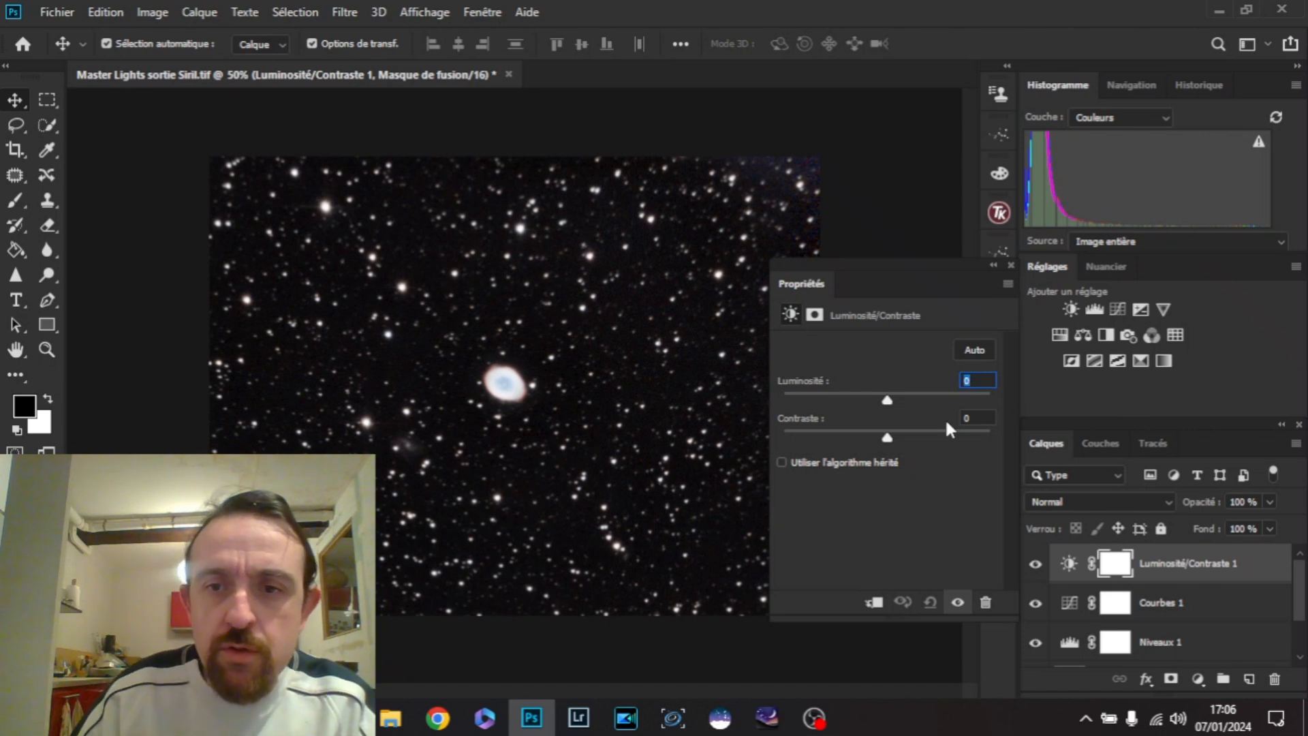
pyautogui.press('Down')
pyautogui.press('Down')
pyautogui.press('Down')
pyautogui.press('Down')
pyautogui.press('Down')
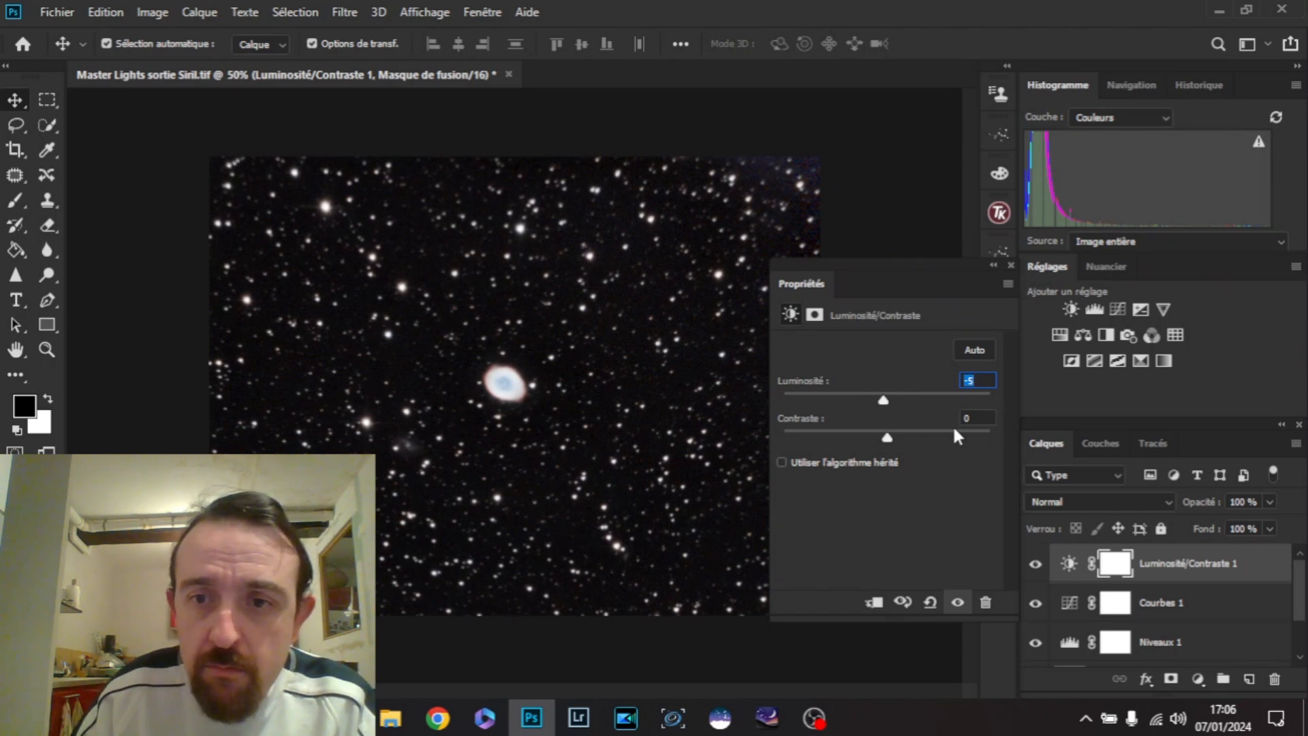
# - Try a contrast of 3 on the Brightness/Contrast layer, and bring it down to -6
pyautogui.press('Tab')
pyautogui.press('Up')
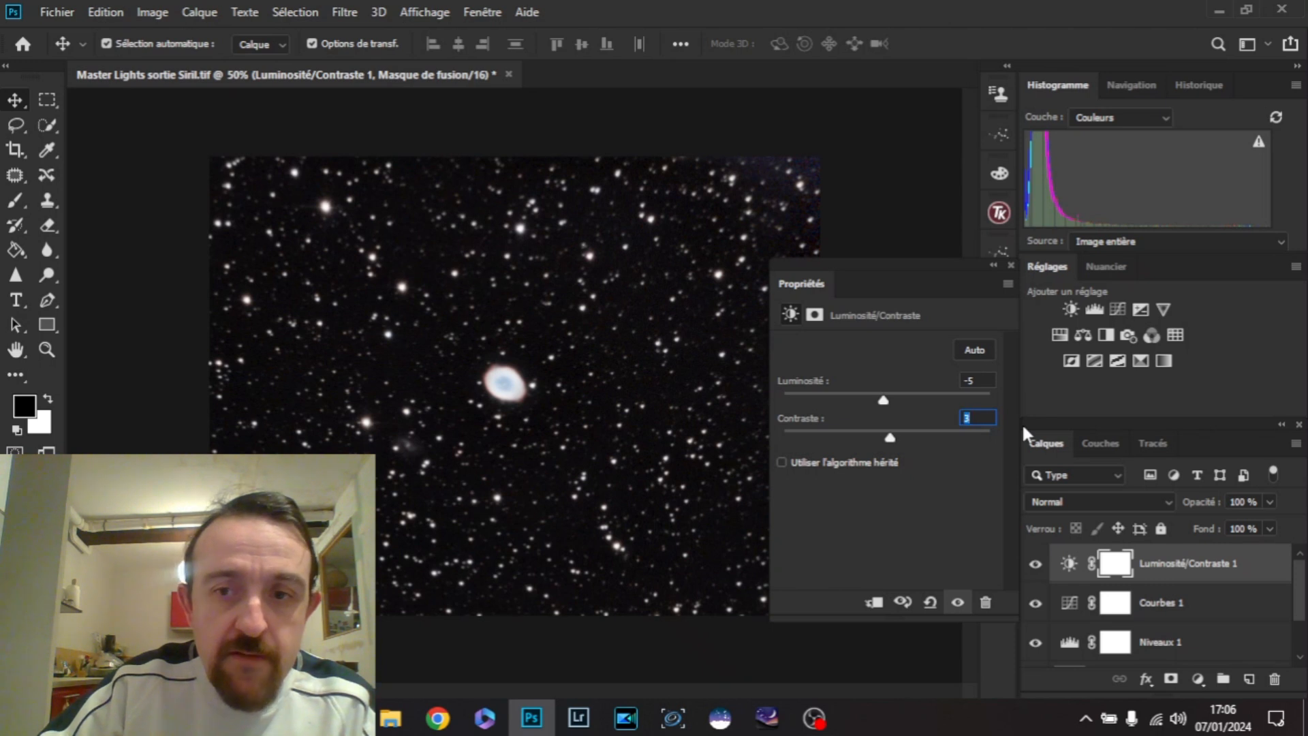
pyautogui.press('Down')
pyautogui.press('Down')
pyautogui.press('Down')
pyautogui.press('Down')
pyautogui.press('Down')
pyautogui.press('Down')
pyautogui.press('Down')
pyautogui.press('Down')
pyautogui.press('Down')
pyautogui.press('Down')
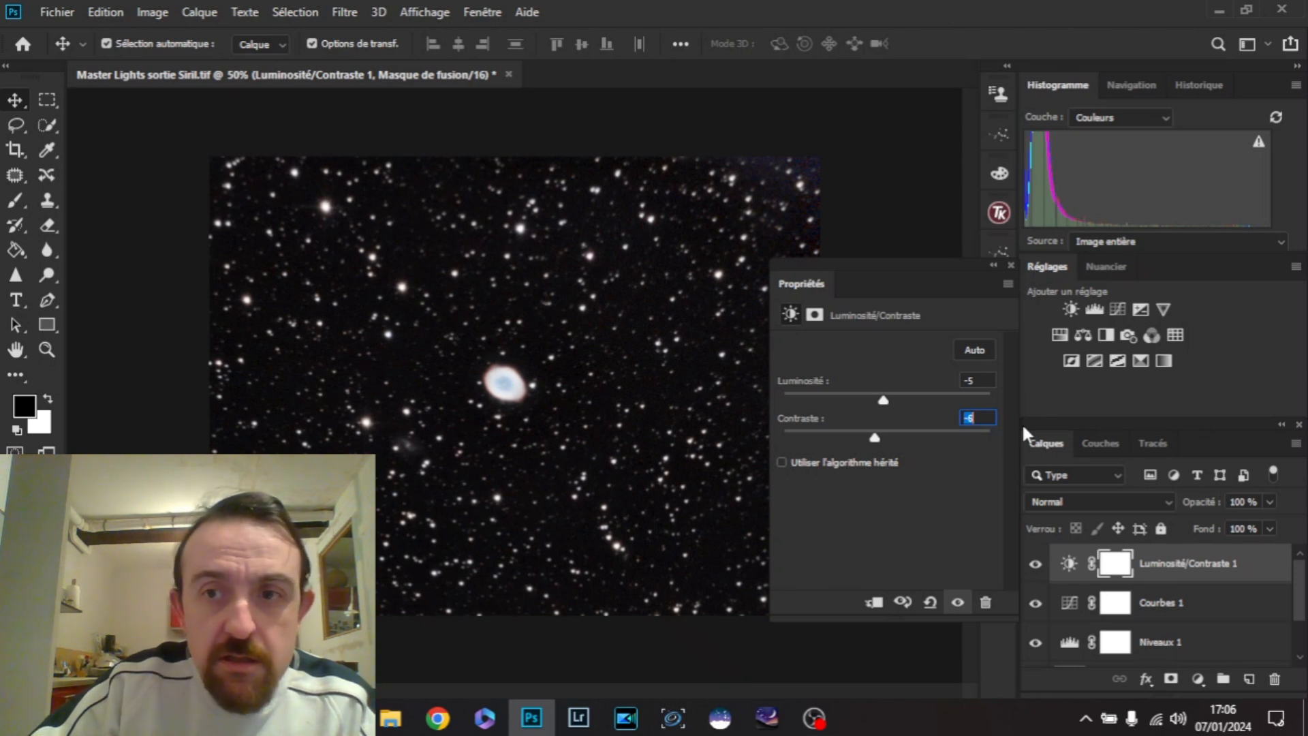
# - Try a contrast of -14 on the Brightness/Contrast layer
pyautogui.press('Down')
pyautogui.press('Down')
pyautogui.press('Down')
pyautogui.press('Down')
pyautogui.press('Down')
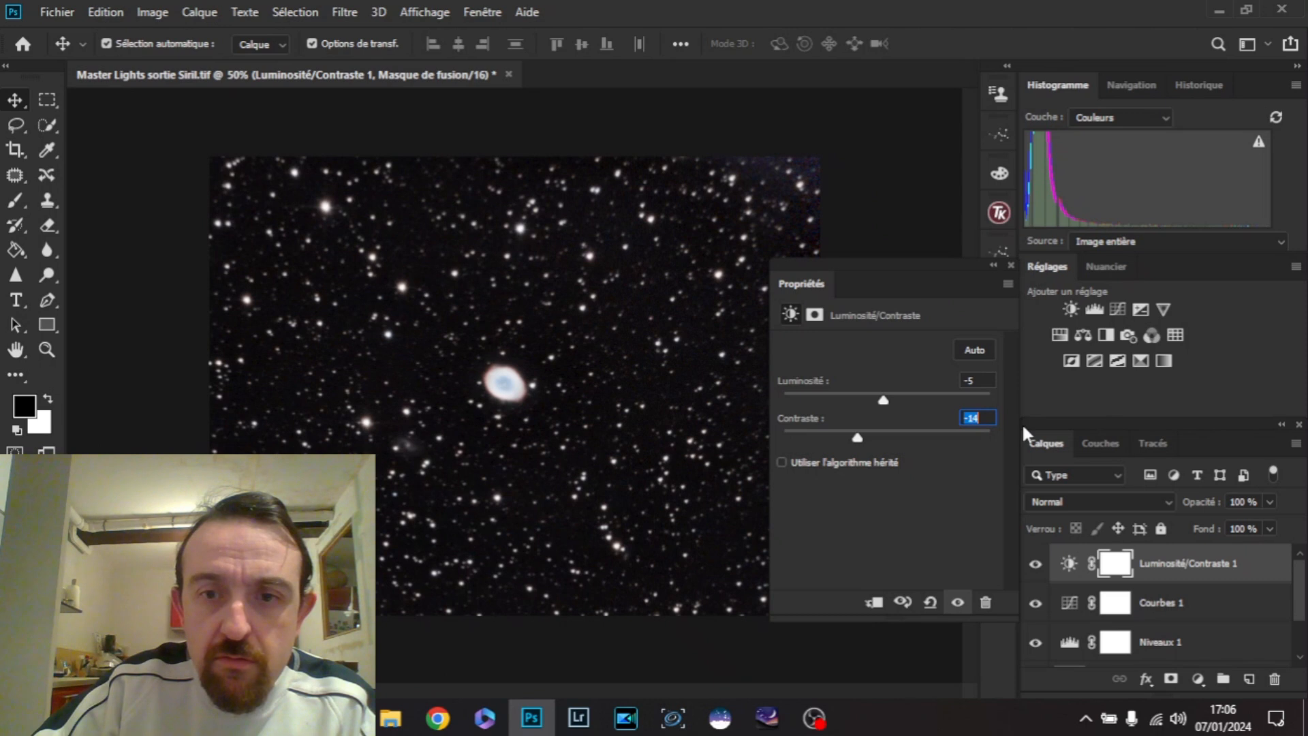
# - Set the Brightness/Contrast layer's contrast to 0 and close its settings
pyautogui.press('Up')
pyautogui.press('Up')
pyautogui.press('Up')
pyautogui.press('Up')
pyautogui.press('Up')
pyautogui.press('Up')
pyautogui.press('Up')
pyautogui.press('Up')
pyautogui.press('Up')
pyautogui.press('Up')
pyautogui.press('Up')
pyautogui.press('Up')
pyautogui.press('Up')
pyautogui.press('Up')
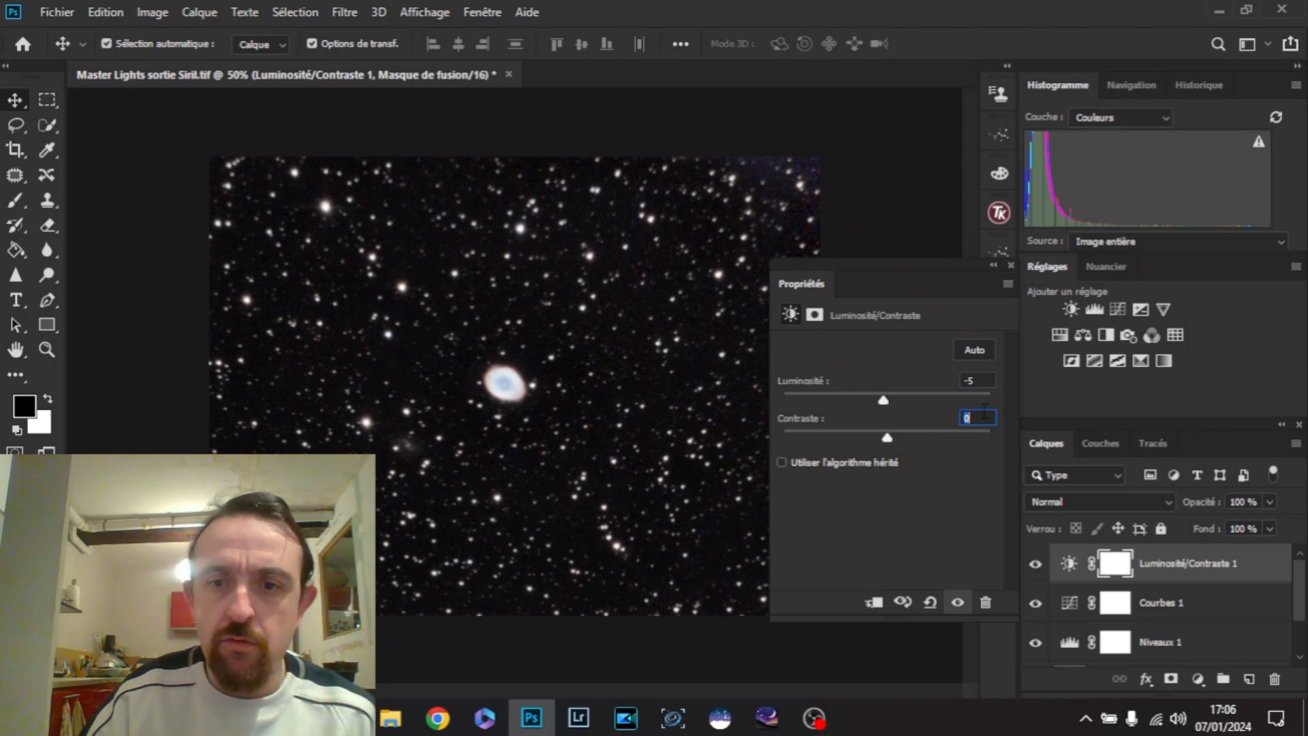
pyautogui.click(1048, 571)
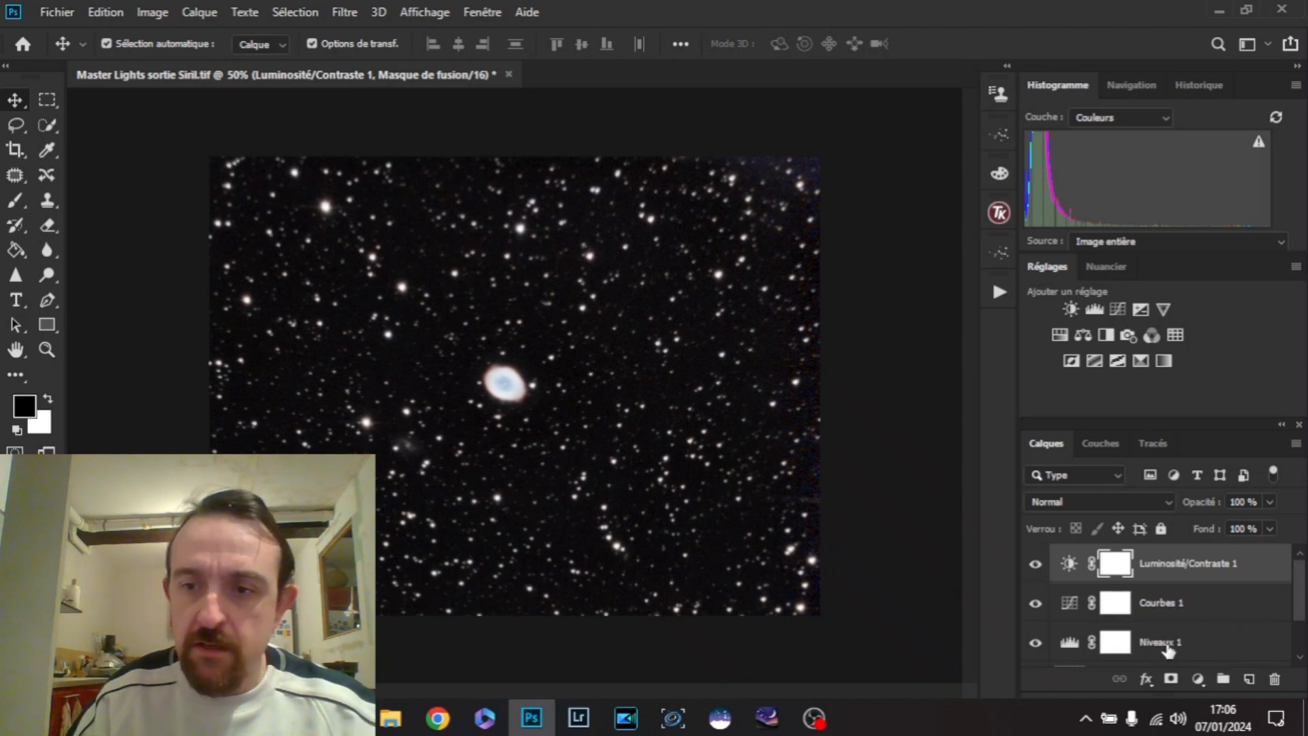
# - Group the Brightness/Contrast, Curves and Levels adjustment layers and name the group "Assombrir FDC"
pyautogui.keyDown('shift'); pyautogui.click(1224, 629); pyautogui.keyUp('shift')
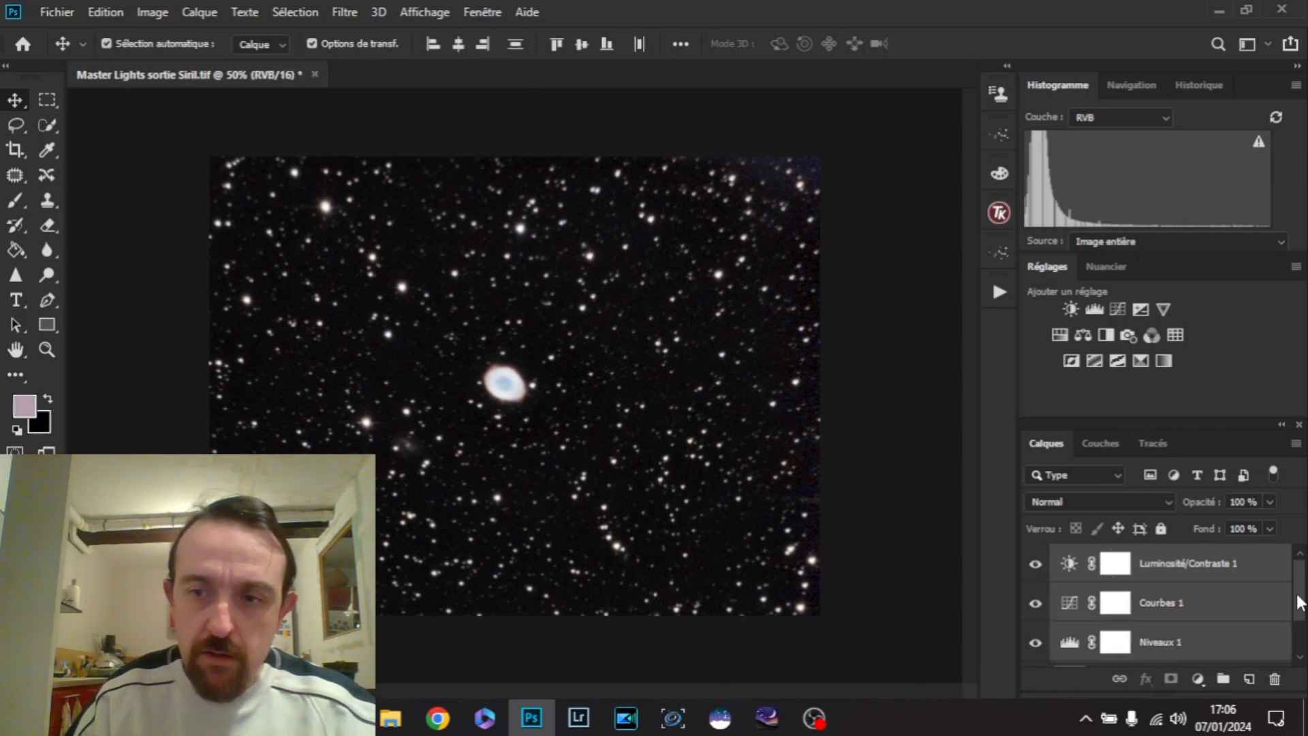
pyautogui.scroll(-1, 1298, 596)
pyautogui.scroll(1, 1297, 590)
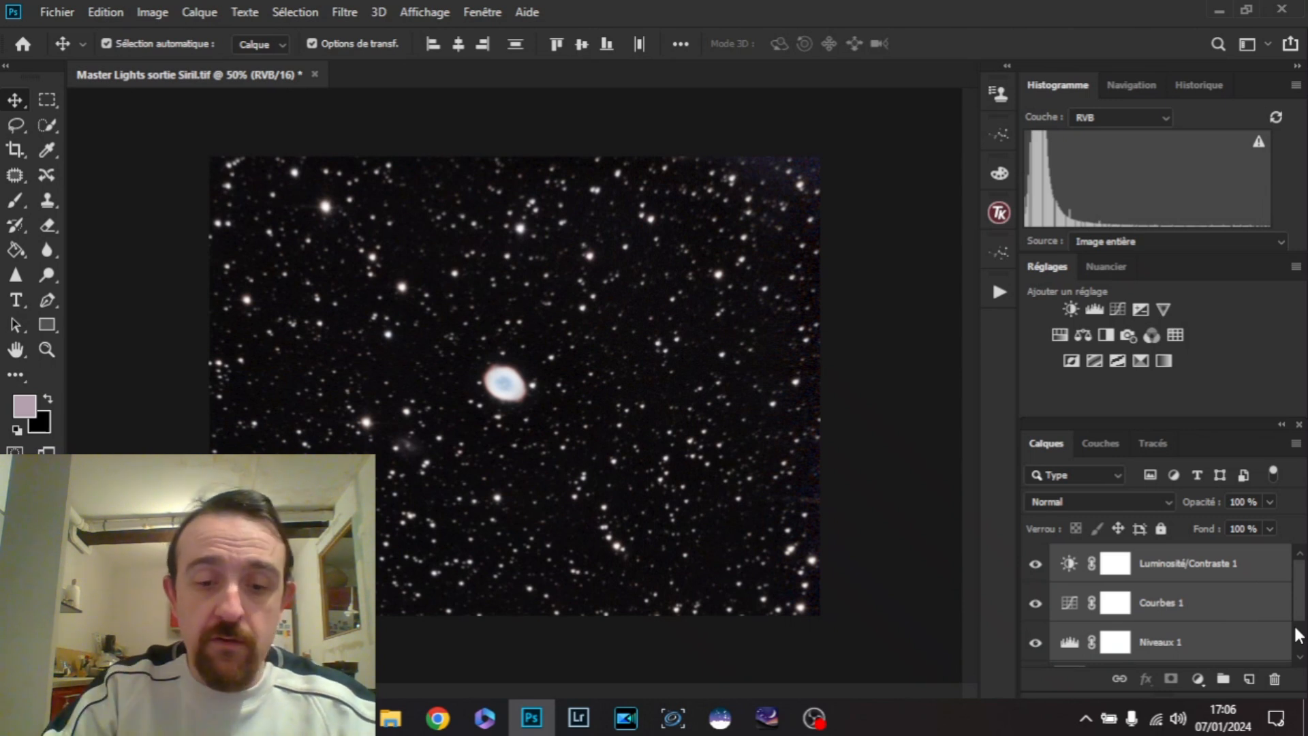
pyautogui.hotkey('ctrl', 'g')
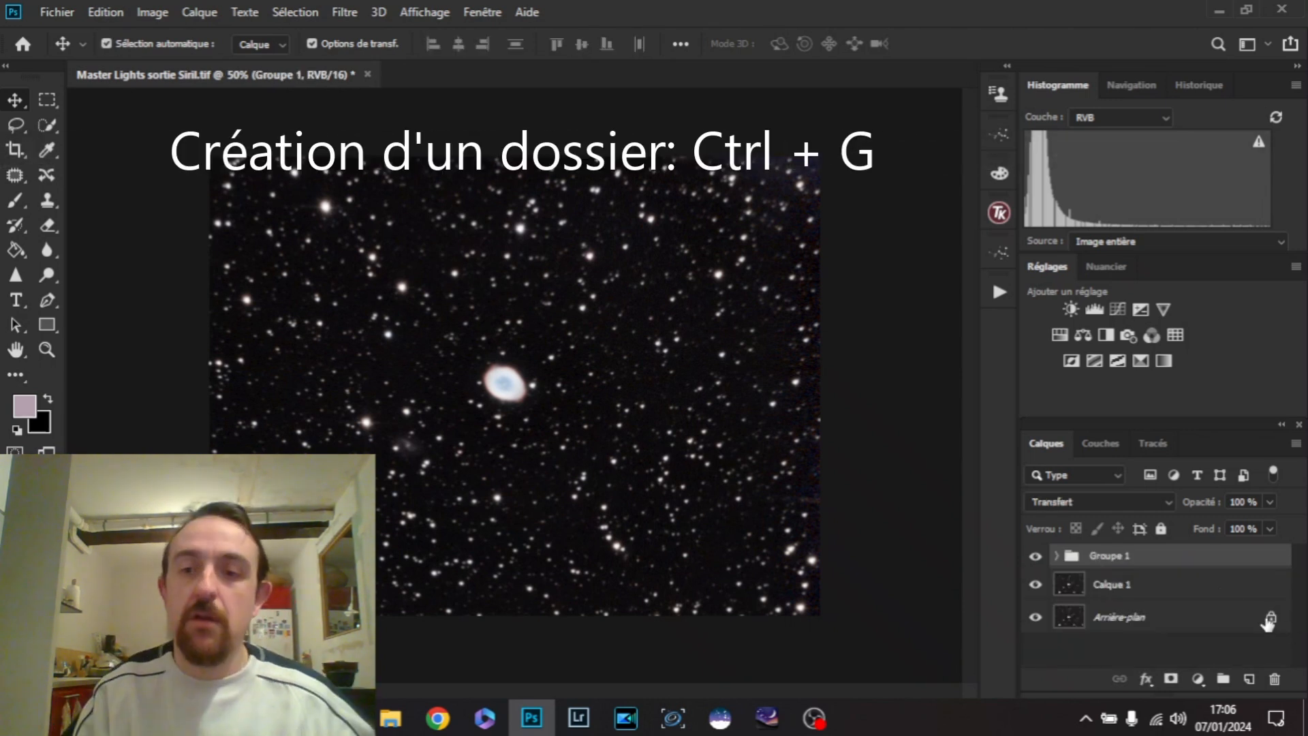
pyautogui.doubleClick(1118, 556)
pyautogui.press('BackSpace')
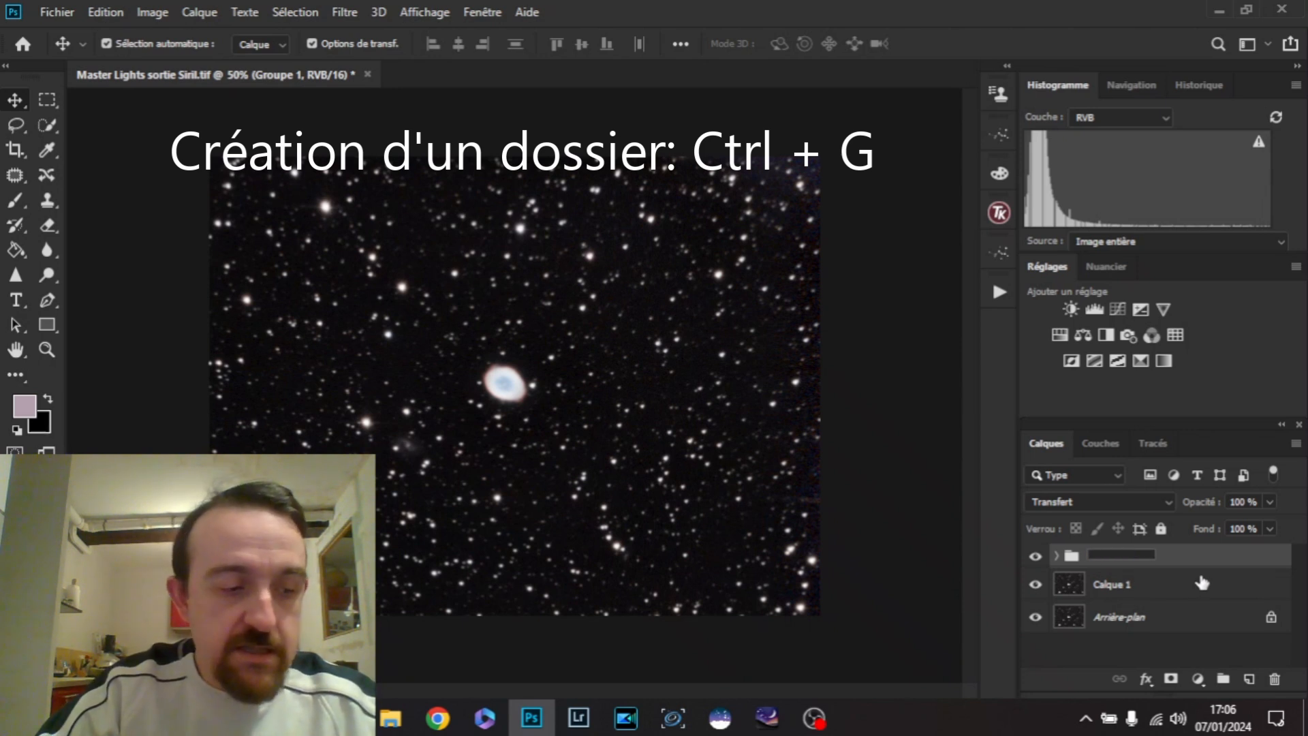
pyautogui.write('Assembrir FDC')
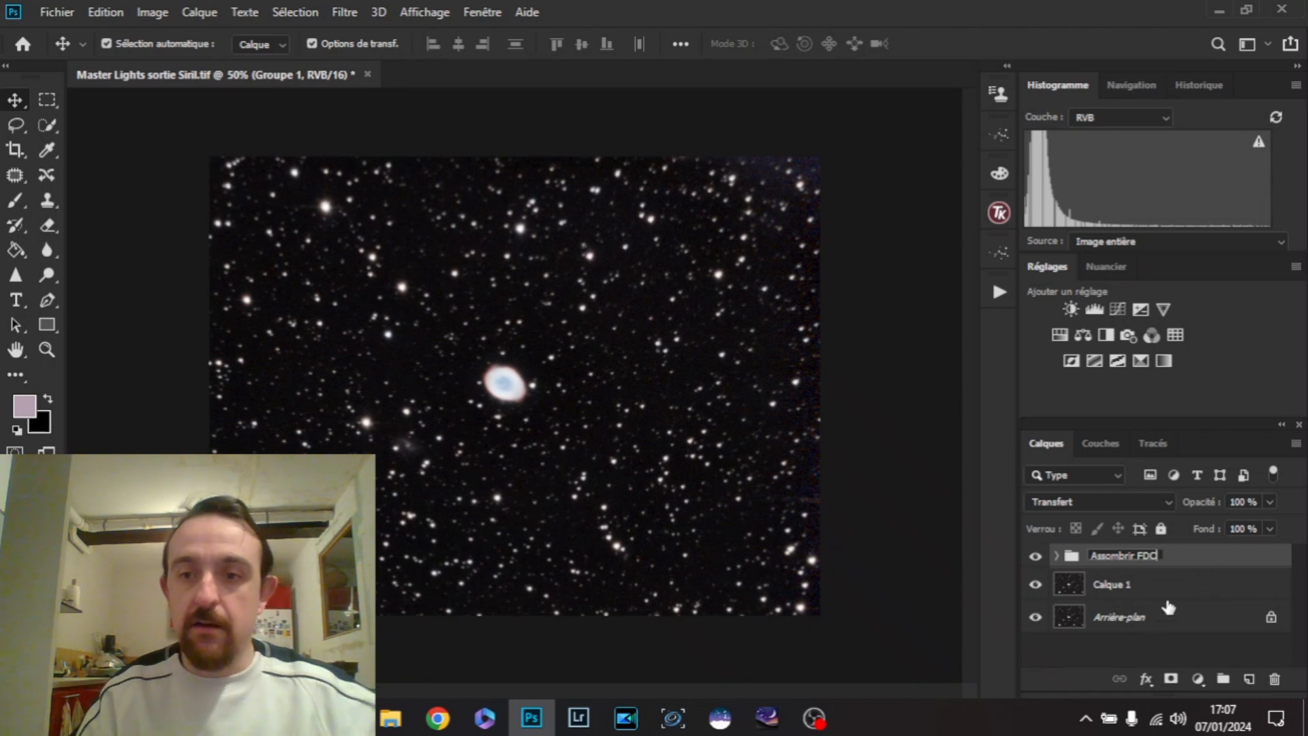
pyautogui.press('Return')
pyautogui.click(1154, 626)
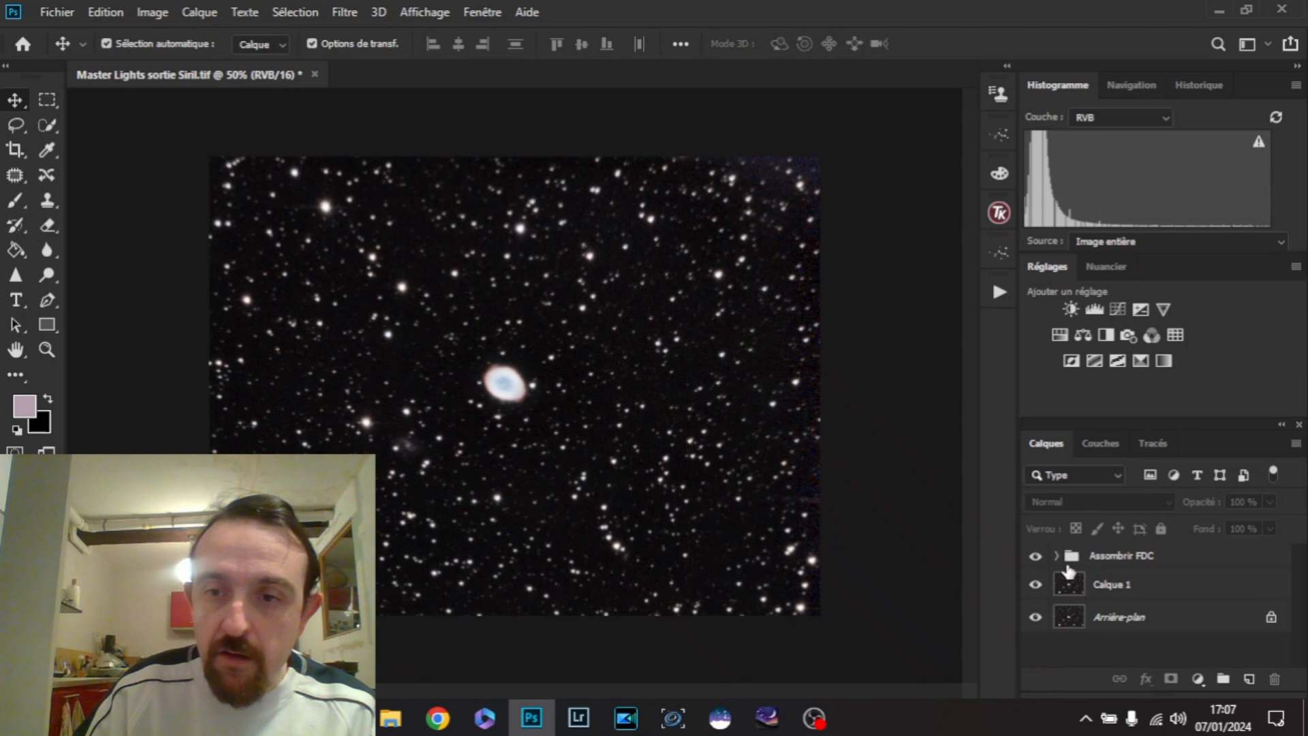
# - Stamp all visible layers into a new layer above the Assombrir FDC group and duplicate that layer twice
pyautogui.click(1068, 565)
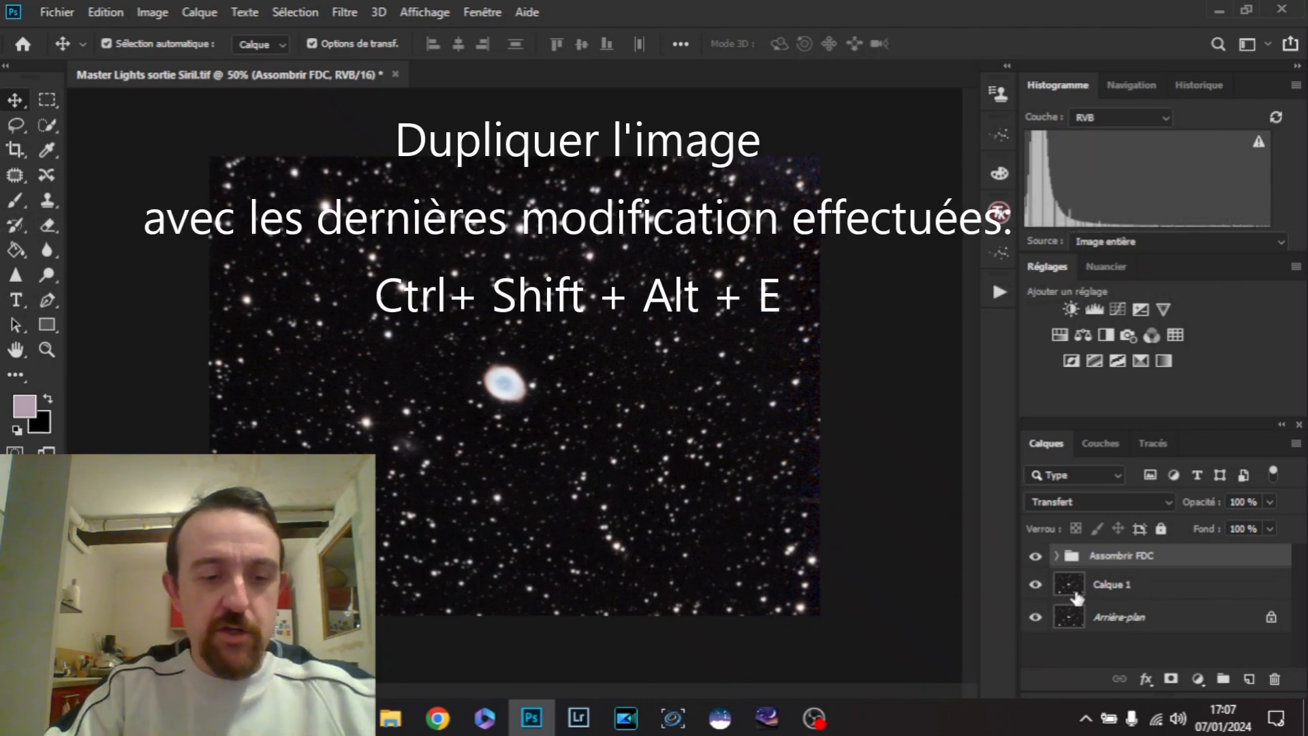
pyautogui.press('ctrl')
pyautogui.hotkey('ctrl', 'shift', 'alt', 'e')
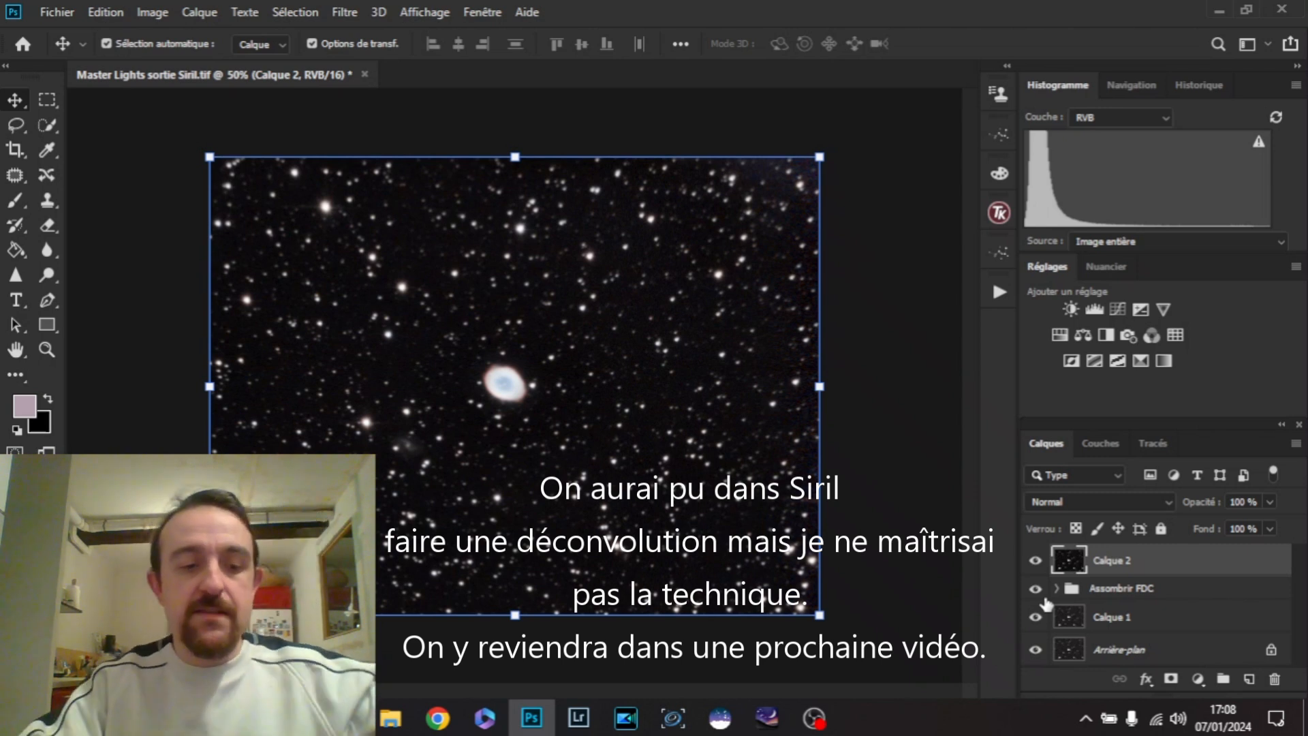
pyautogui.hotkey('ctrl', 'j')
pyautogui.hotkey('ctrl', 'j')
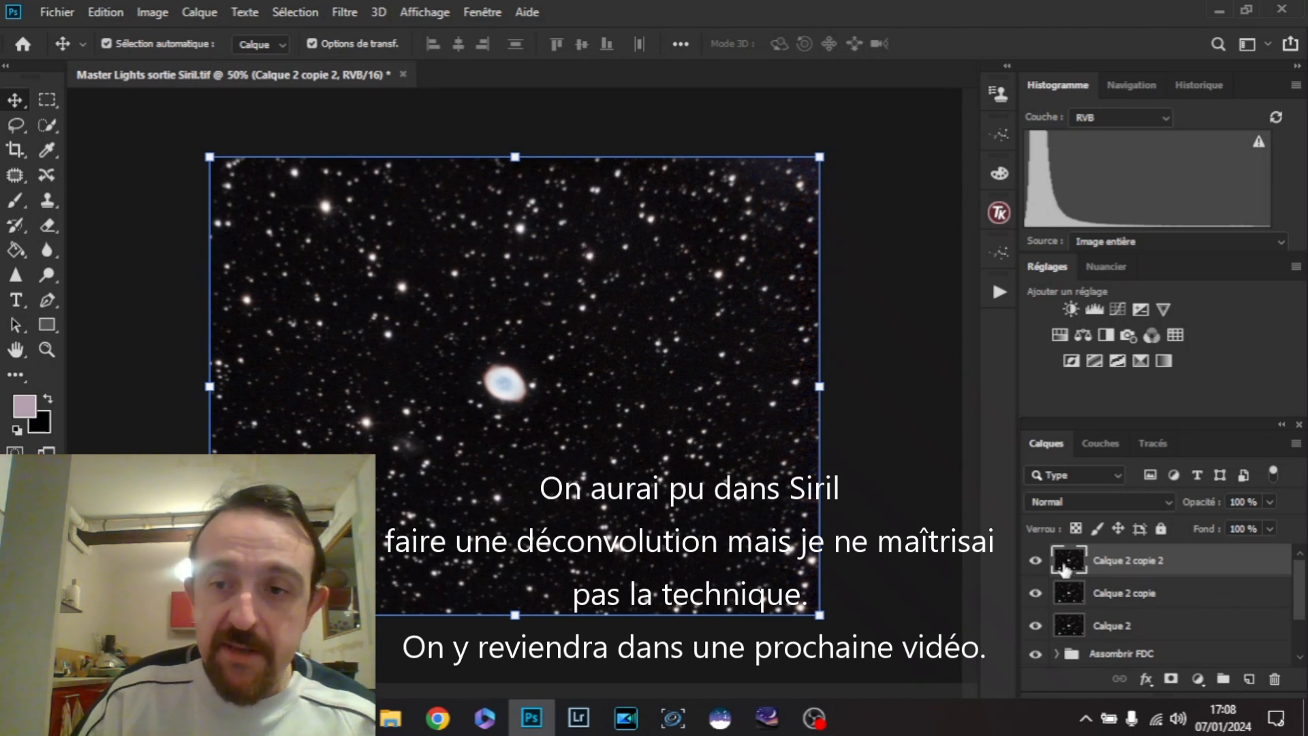
# - Apply the Antipoussière noise filter to the topmost copy with a radius of 40 pixels and a threshold of 0
pyautogui.click(344, 12)
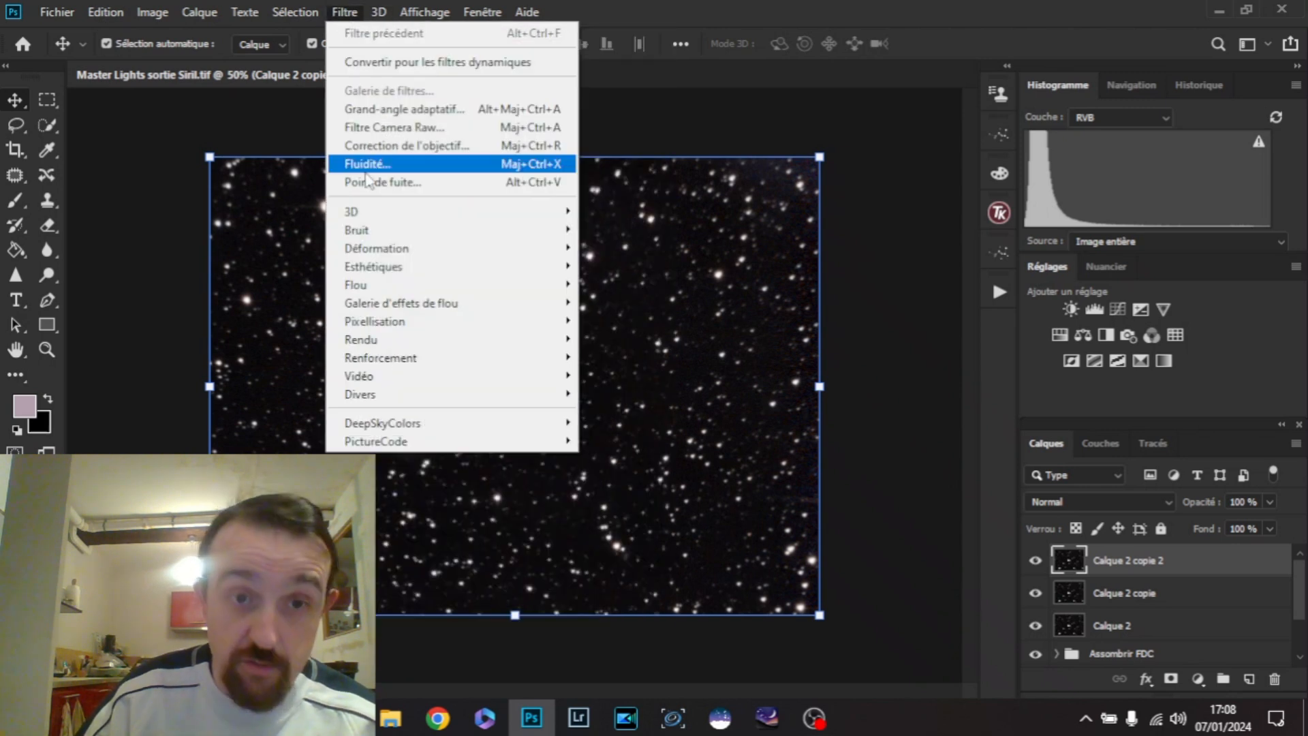
pyautogui.moveTo(410, 232)
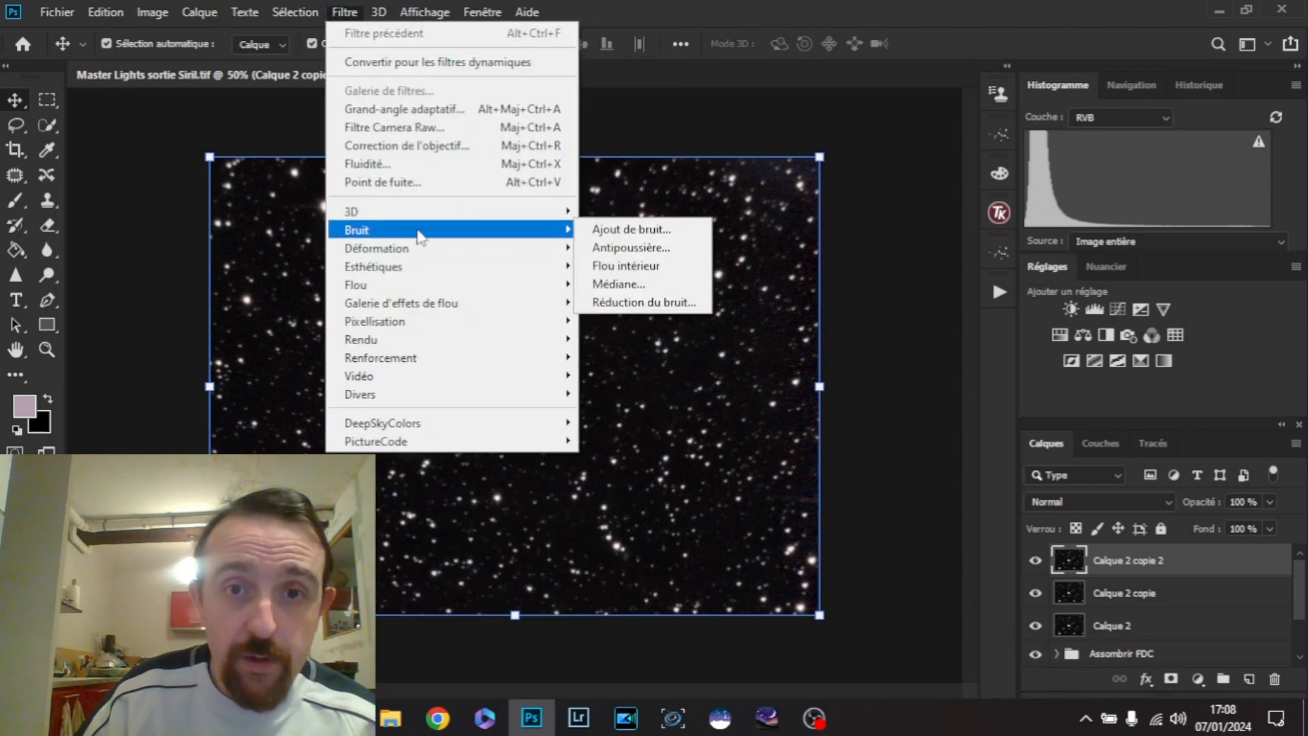
pyautogui.click(616, 248)
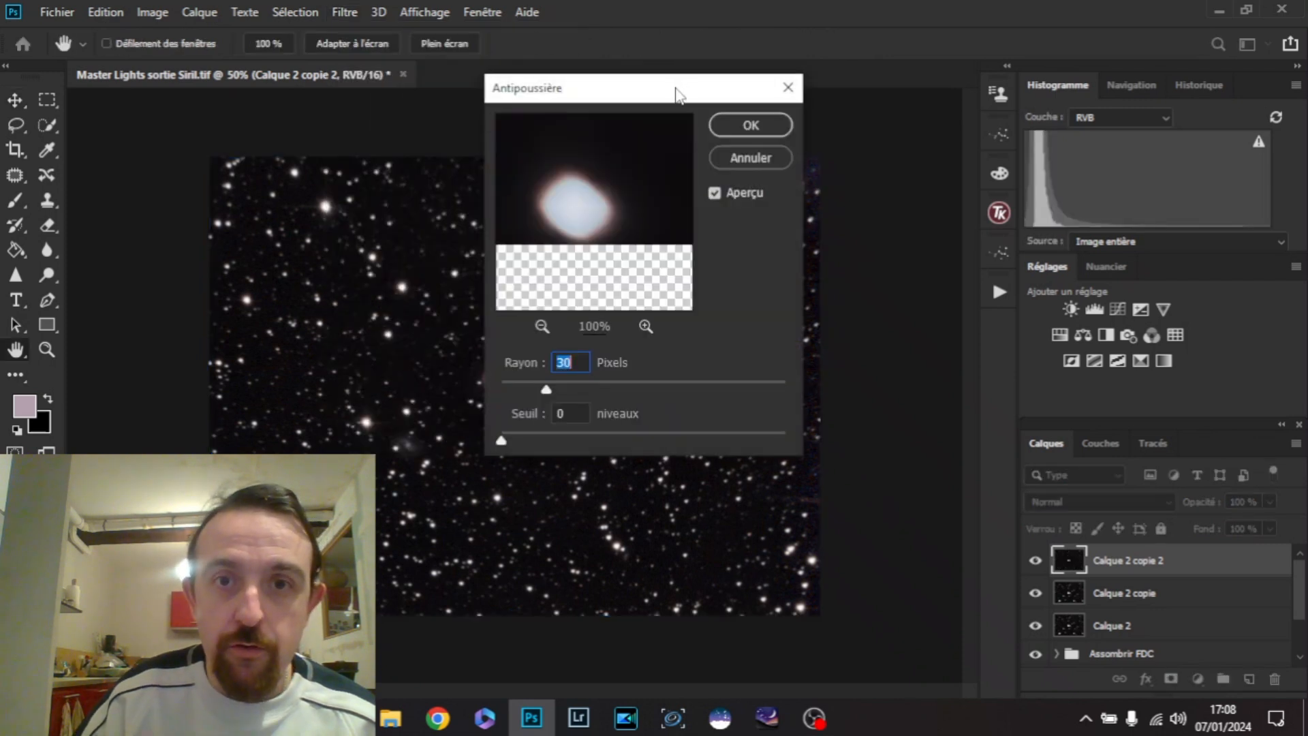
pyautogui.moveTo(676, 95); pyautogui.dragTo(939, 113)
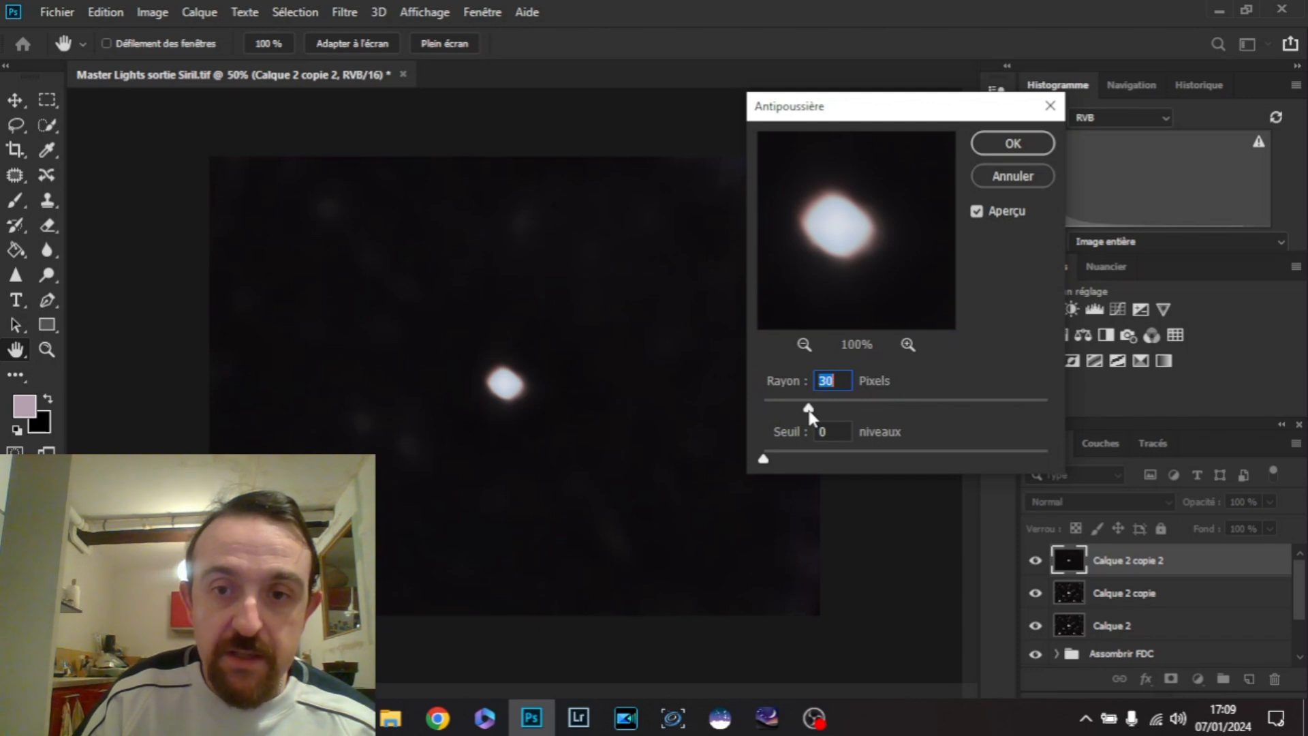
pyautogui.moveTo(809, 411); pyautogui.dragTo(825, 413)
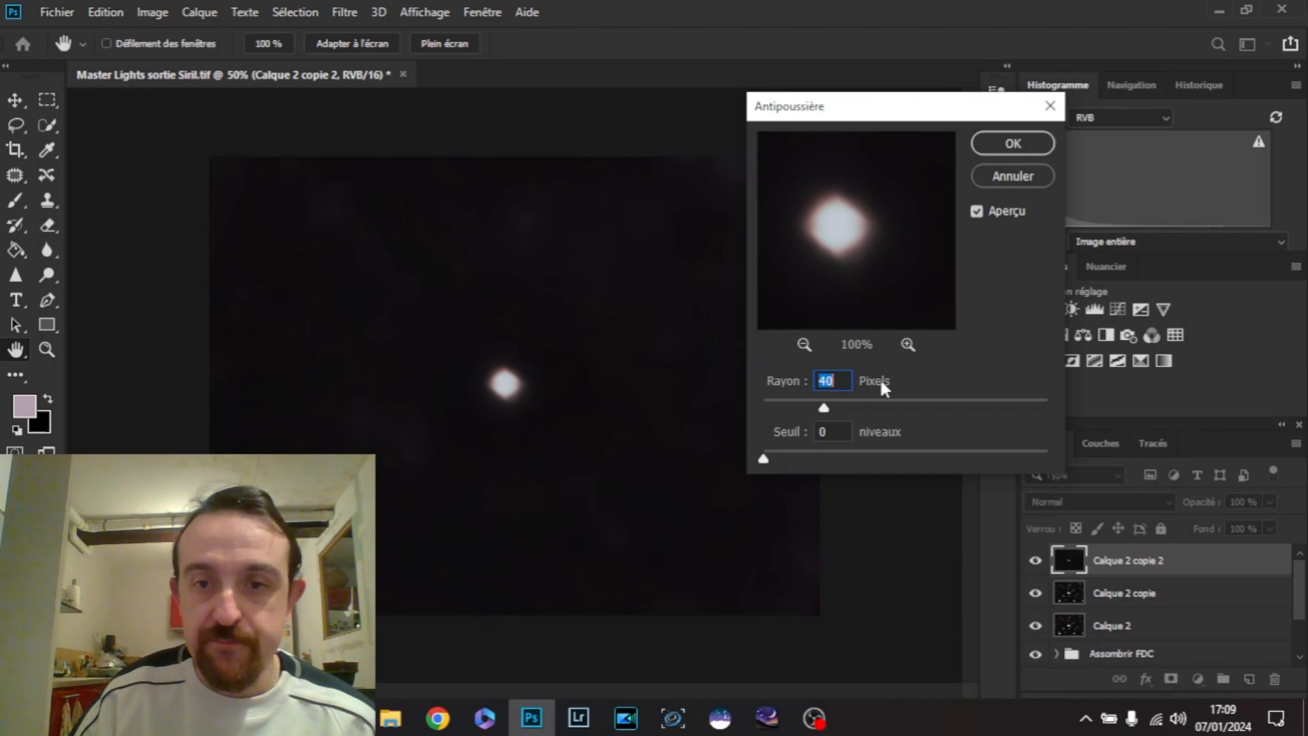
pyautogui.click(1007, 144)
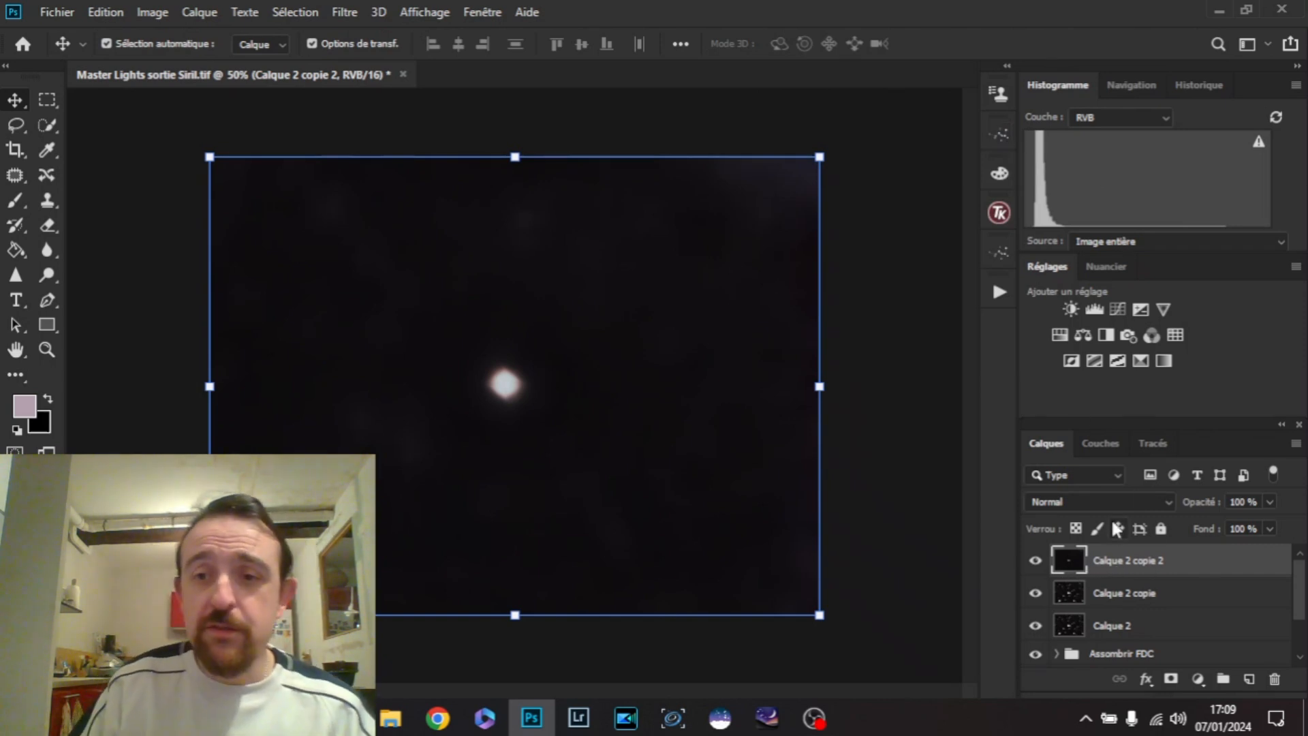
# - Set the filtered copy's blend mode to Différence and merge it with Calque 2 copie
pyautogui.click(1124, 502)
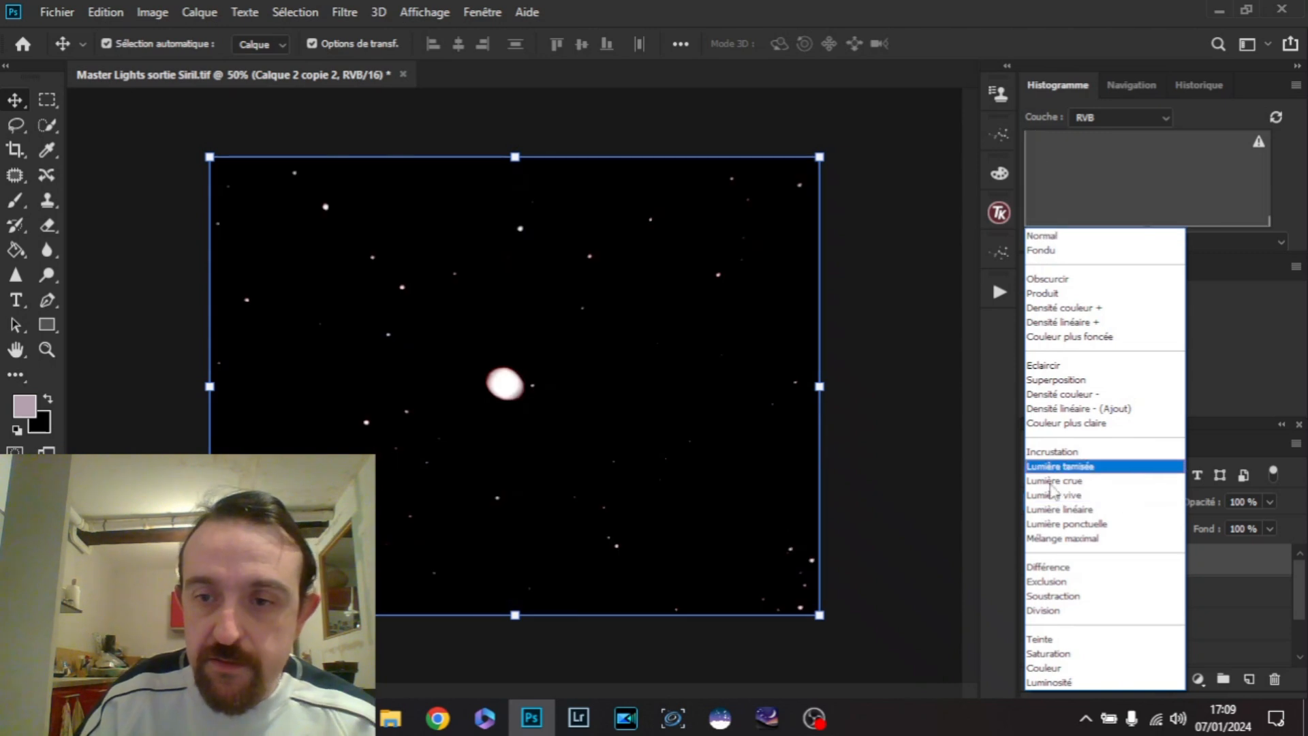
pyautogui.click(1071, 571)
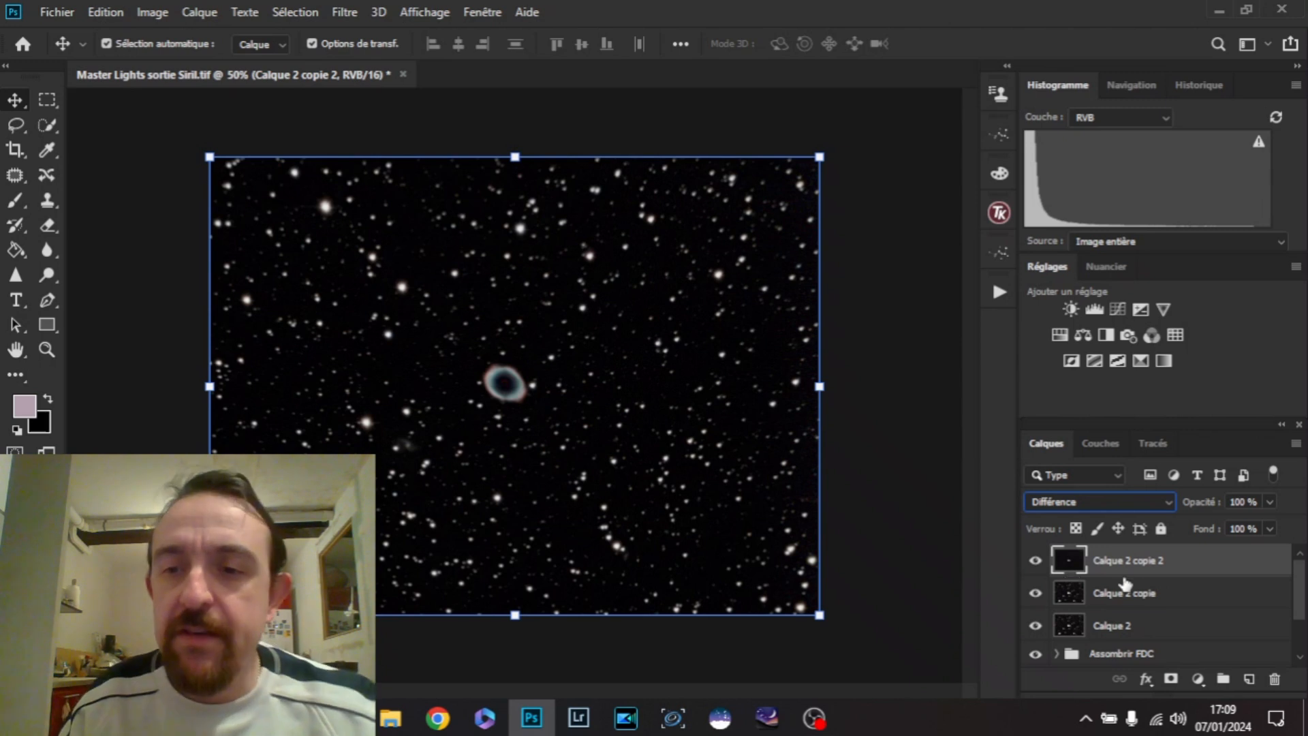
pyautogui.keyDown('ctrl'); pyautogui.click(1151, 603); pyautogui.keyUp('ctrl')
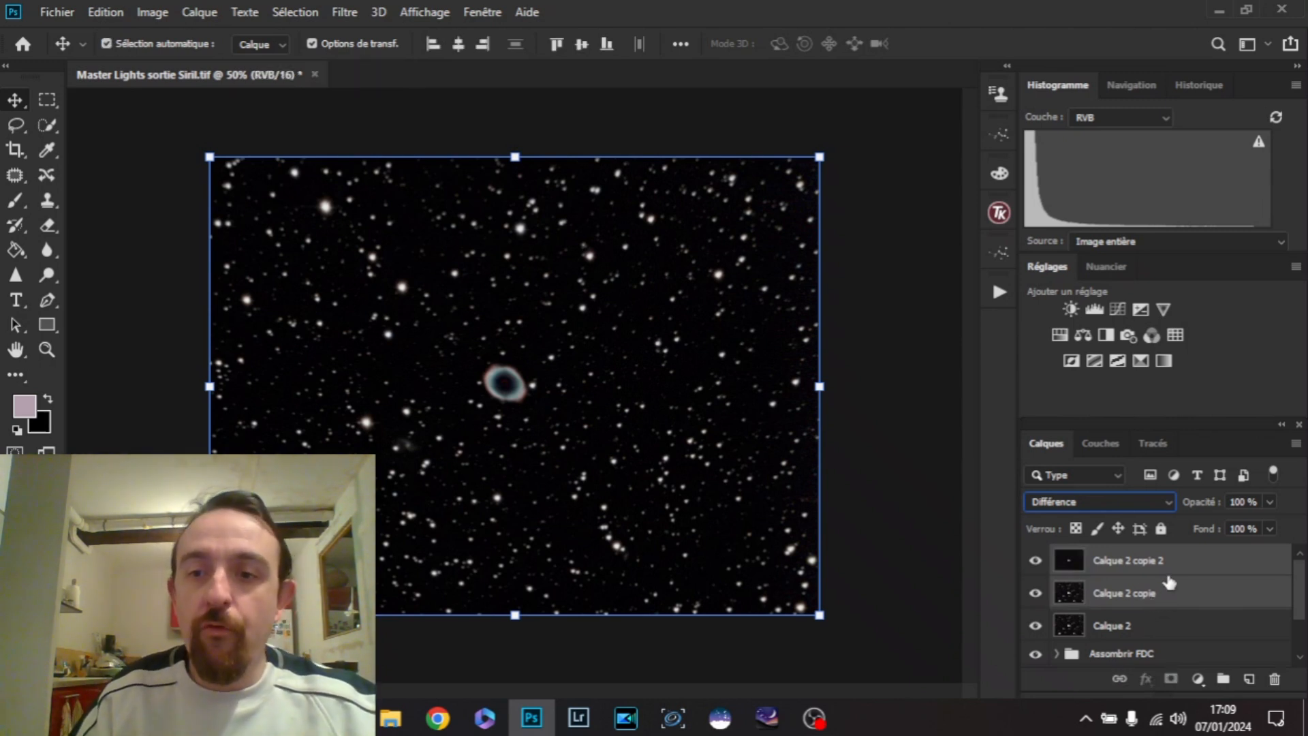
pyautogui.rightClick(1169, 584)
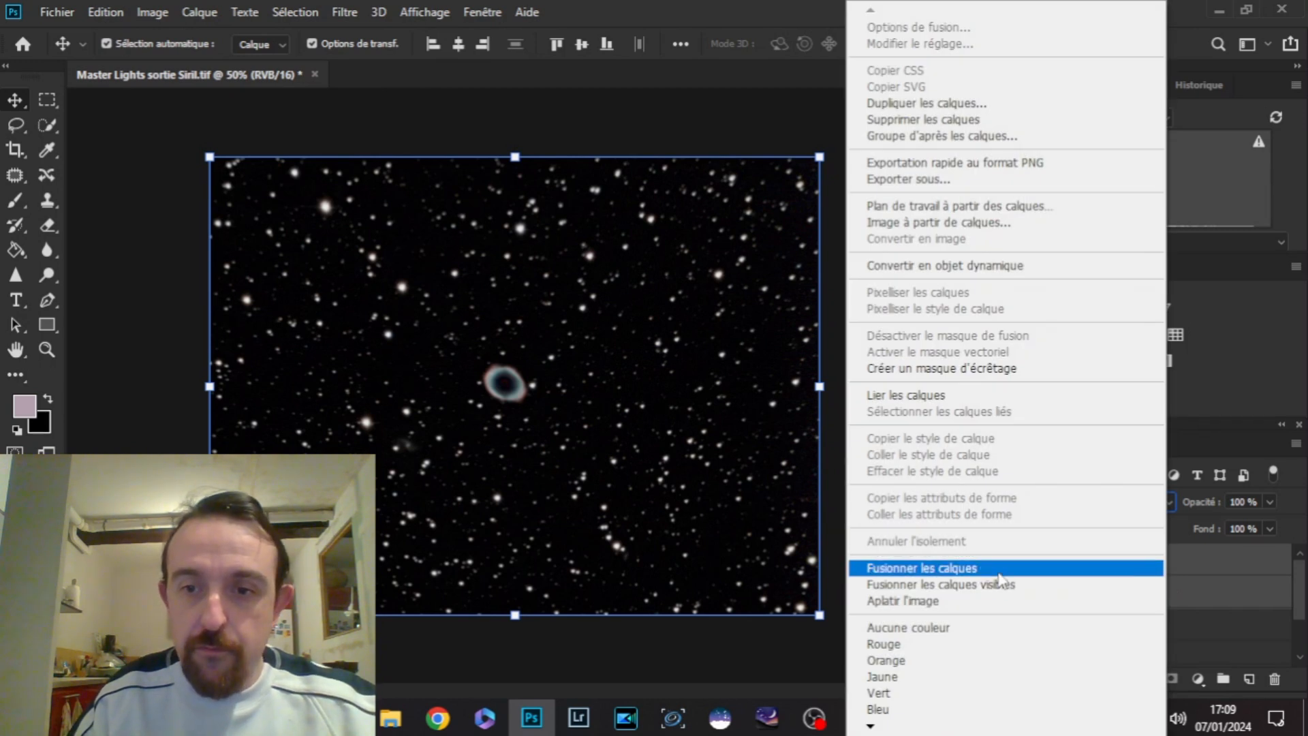
pyautogui.click(999, 575)
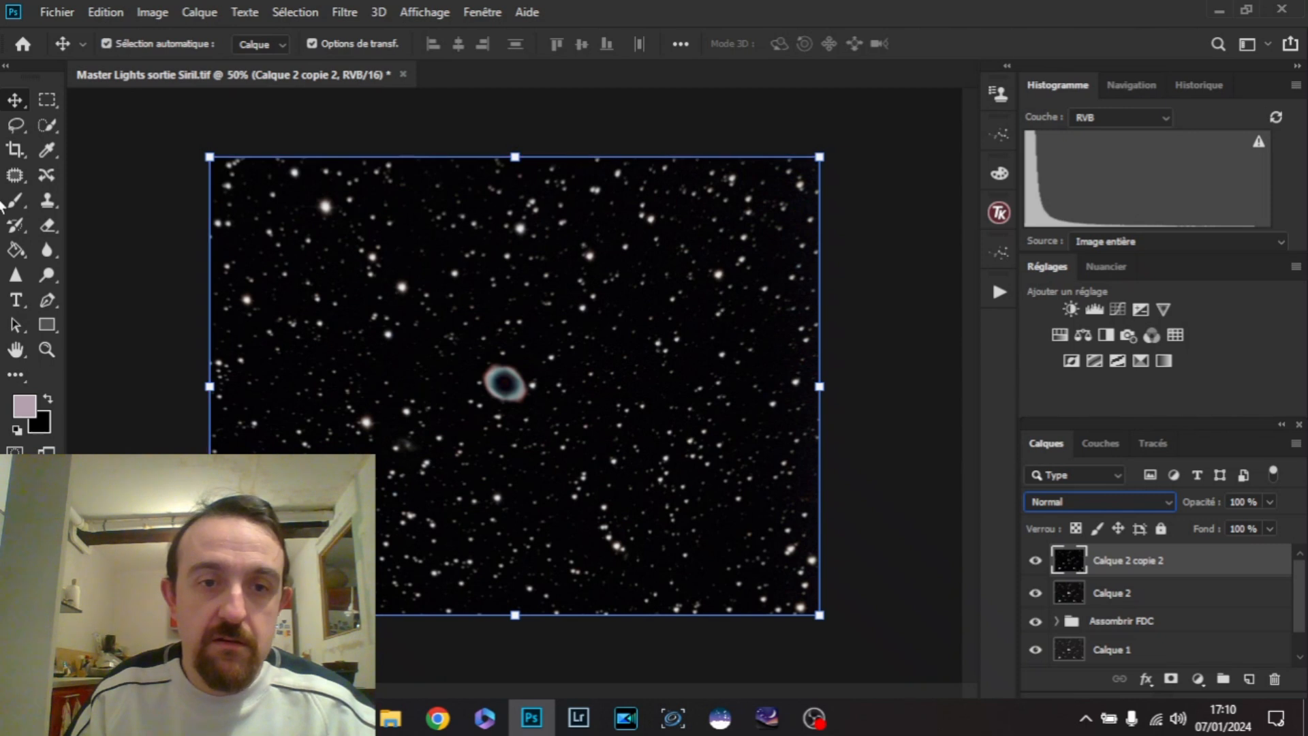
# - Paint over the ring nebula on the merged star layer in black (000000) with a 21 px hard round brush
pyautogui.click(49, 352)
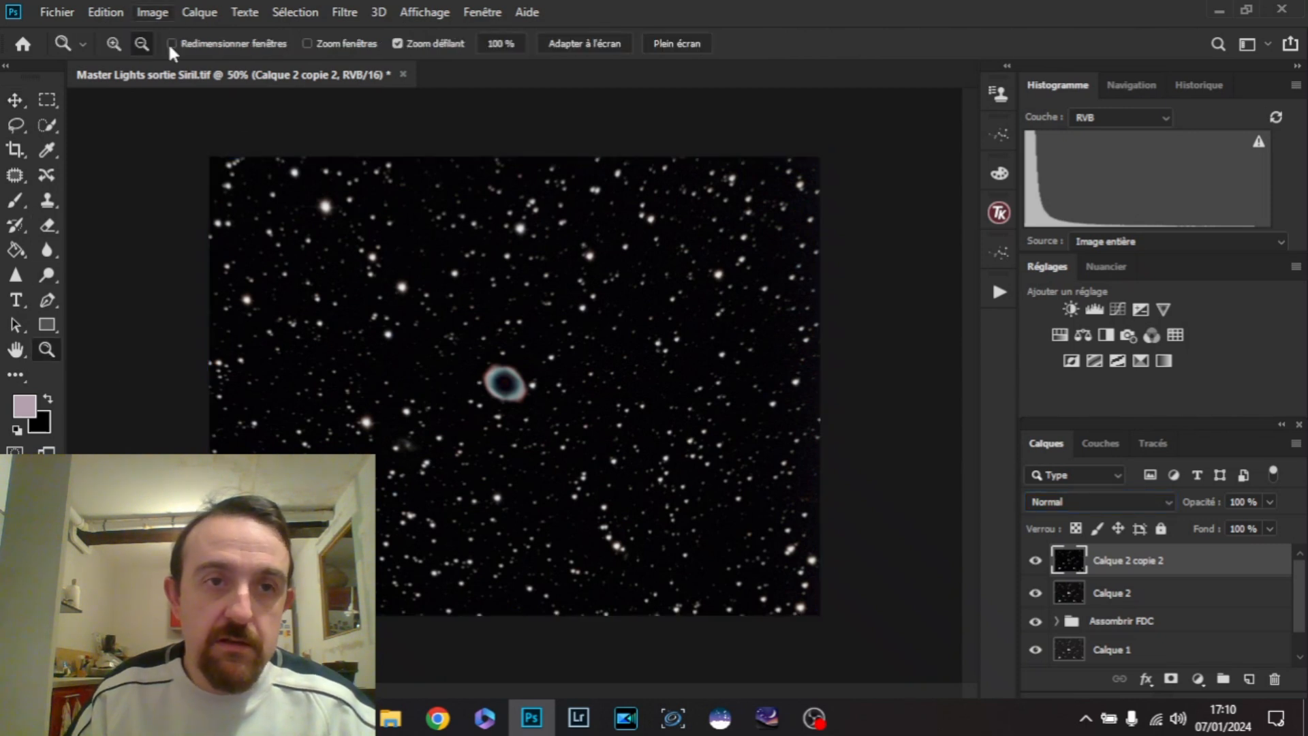
pyautogui.moveTo(442, 427); pyautogui.dragTo(442, 427)
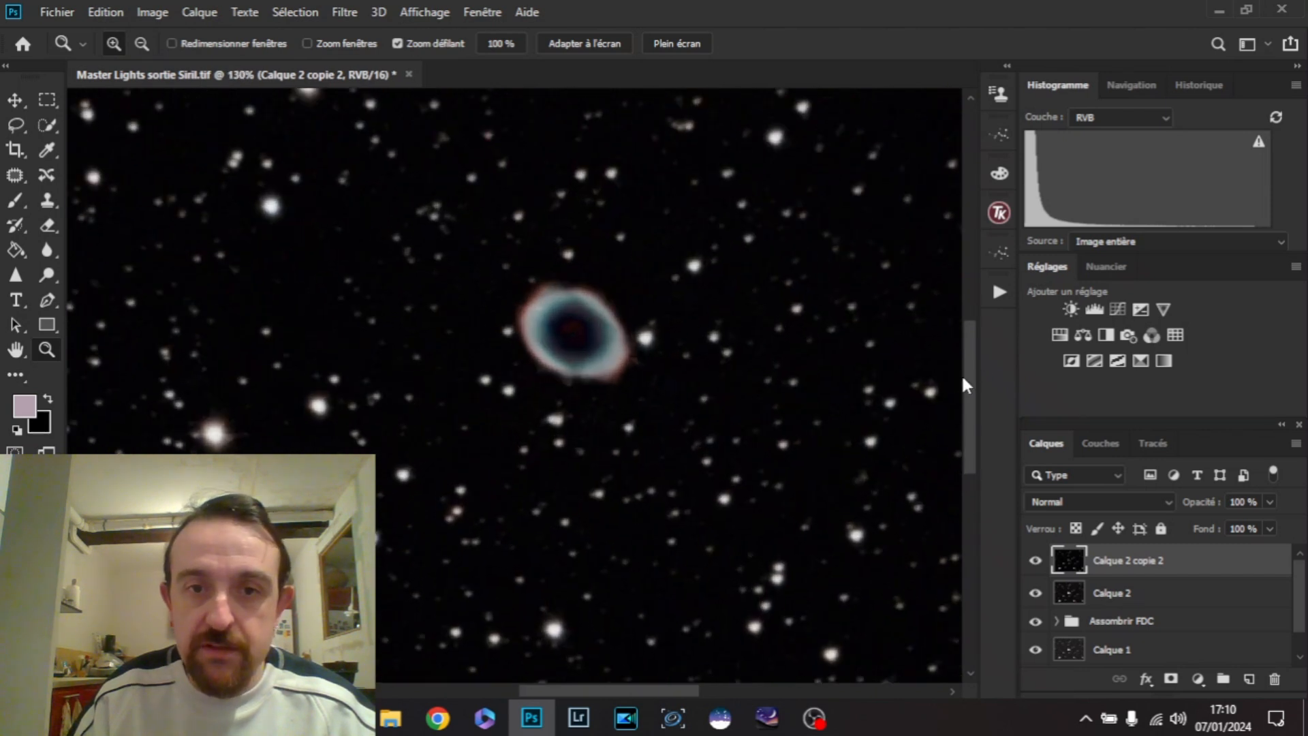
pyautogui.scroll(3, 963, 379)
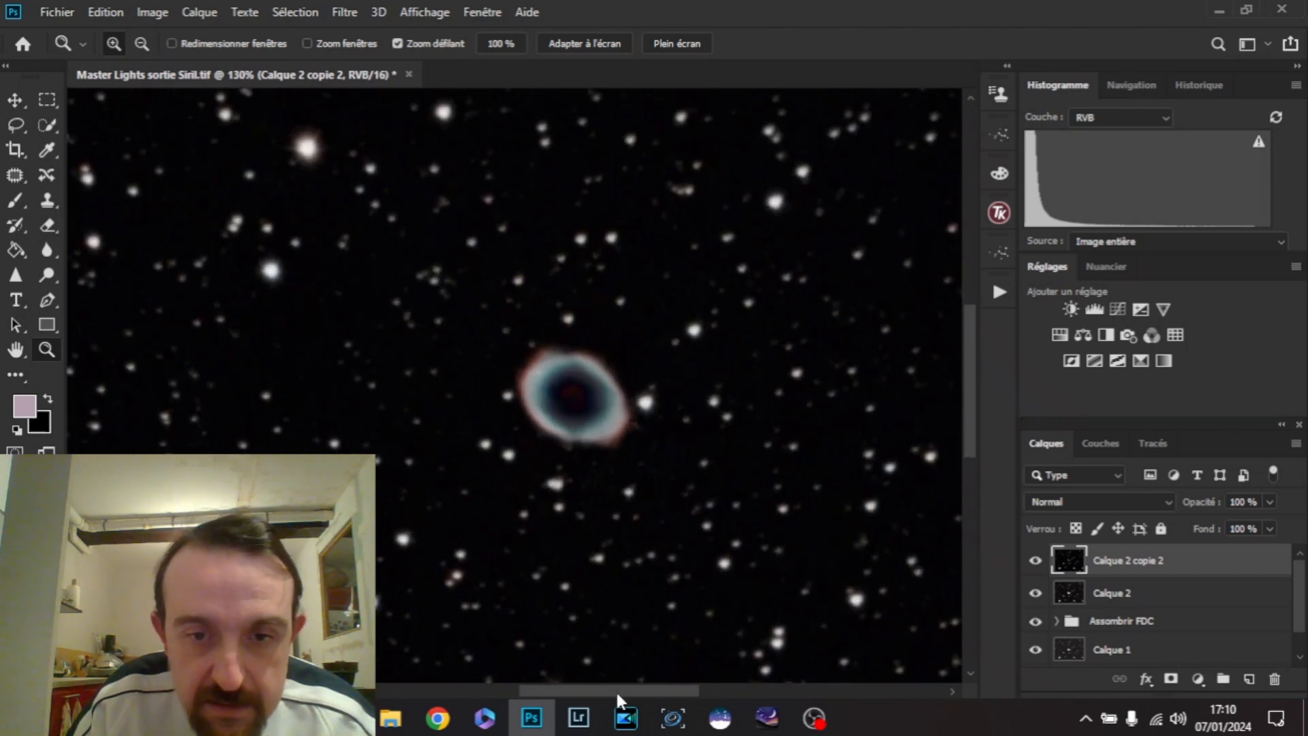
pyautogui.moveTo(616, 692); pyautogui.dragTo(627, 688)
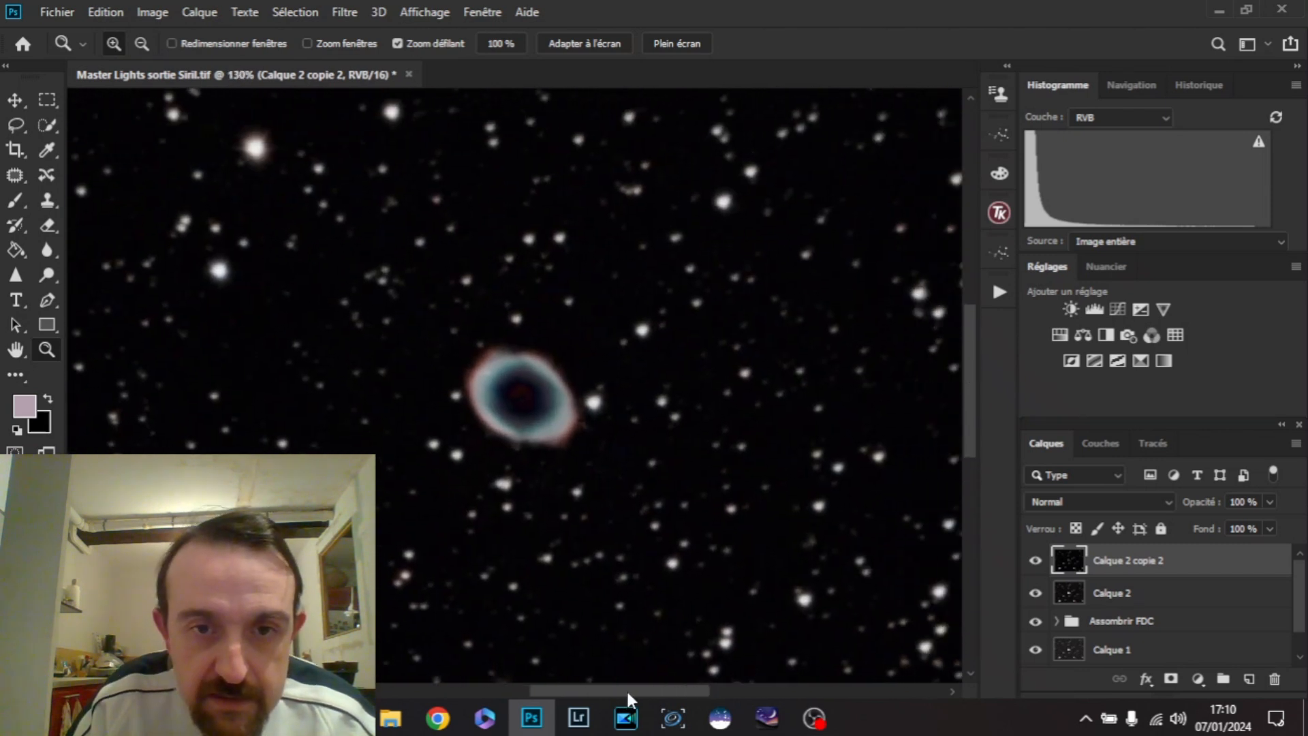
pyautogui.click(14, 201)
pyautogui.click(136, 47)
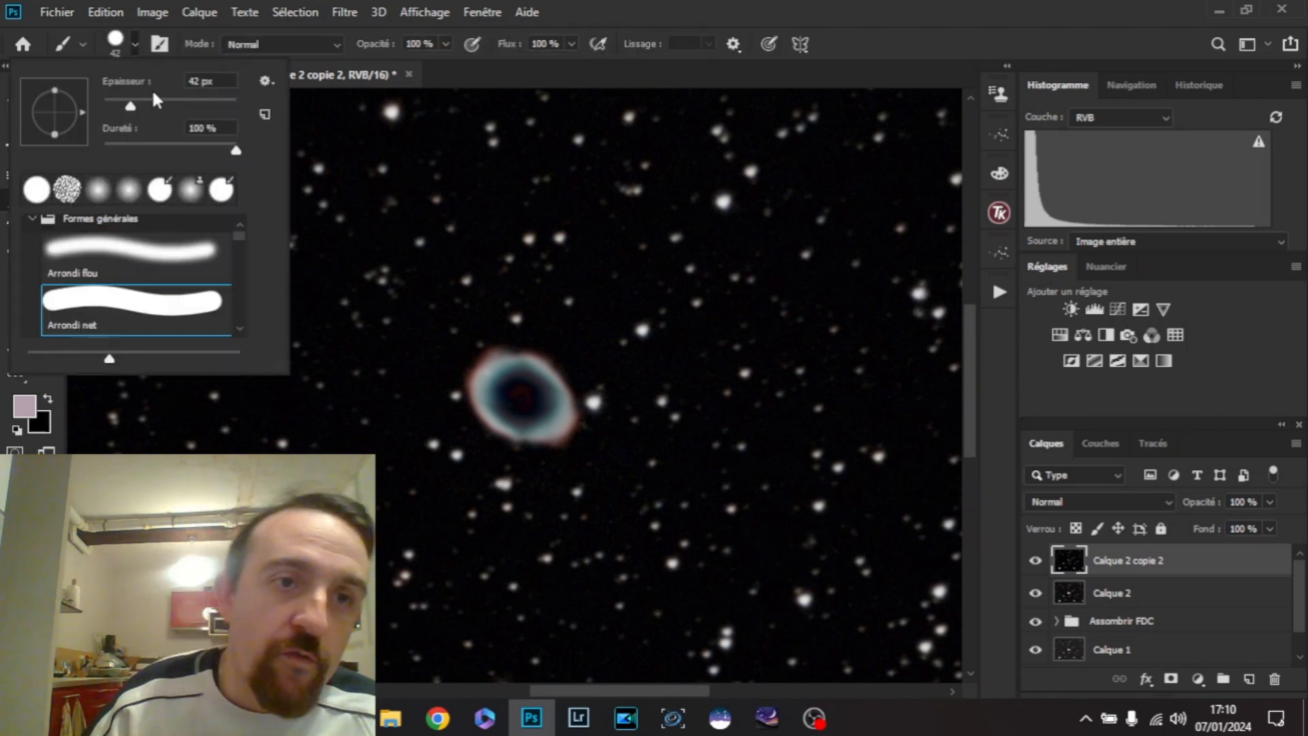
pyautogui.moveTo(130, 107); pyautogui.dragTo(119, 107)
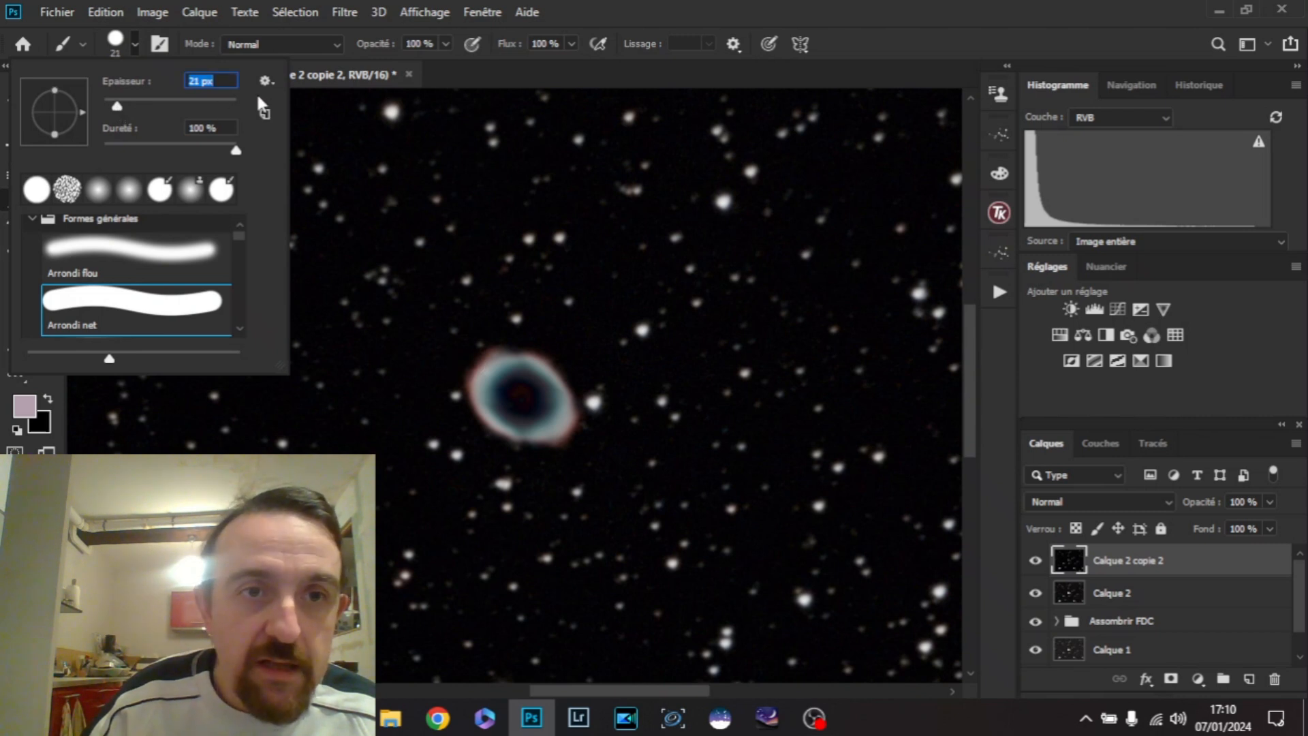
pyautogui.press('Return')
pyautogui.click(47, 399)
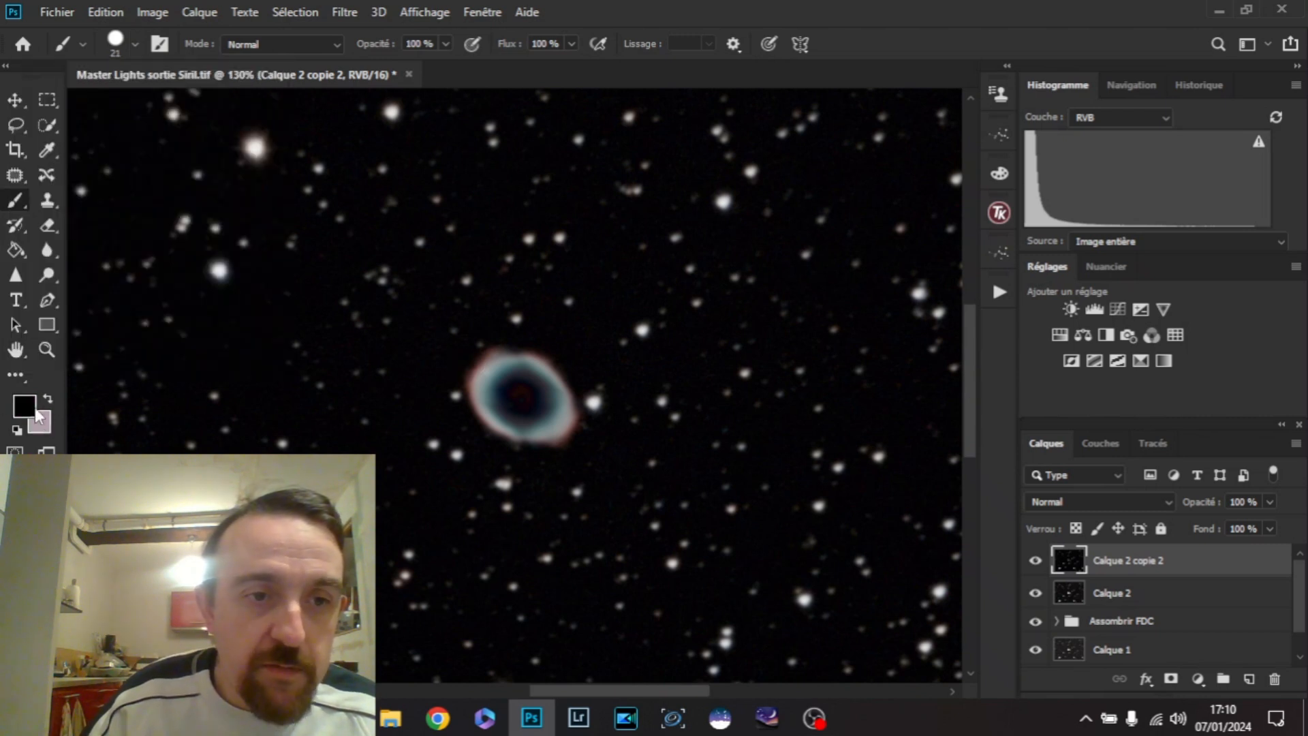
pyautogui.click(26, 409)
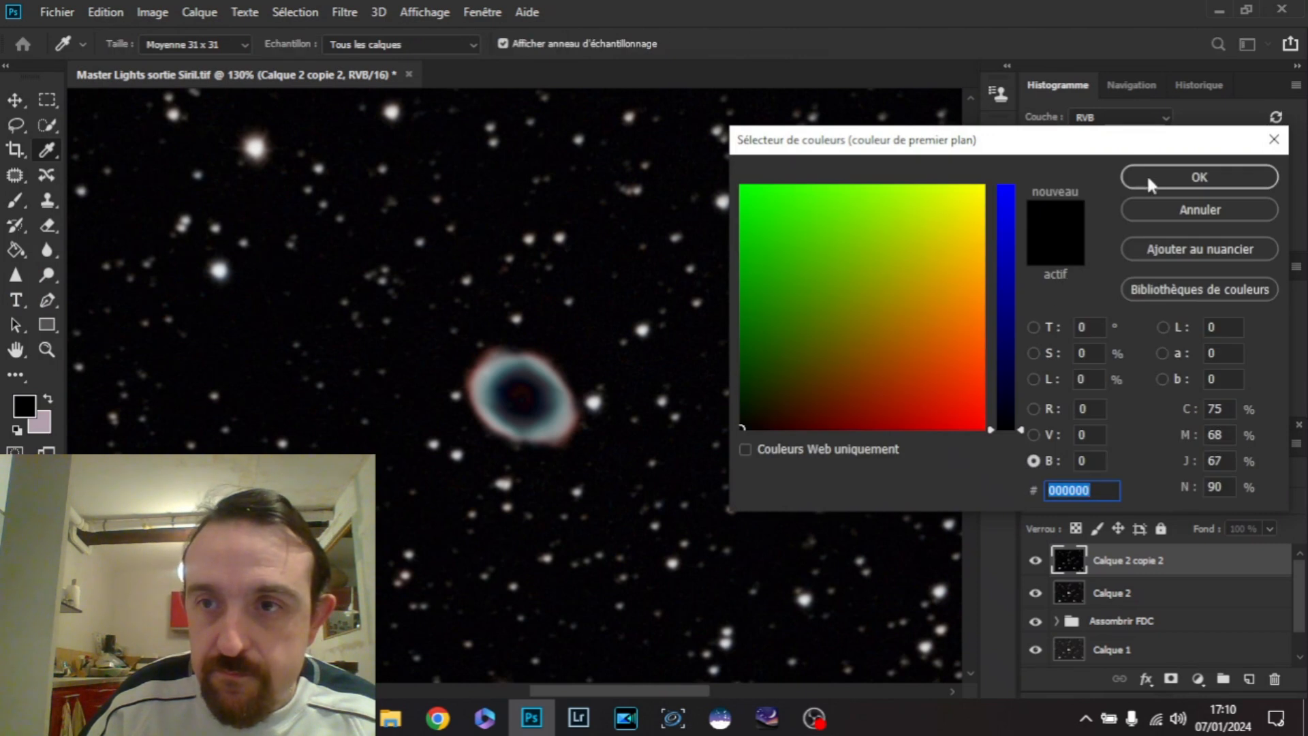
pyautogui.click(1158, 179)
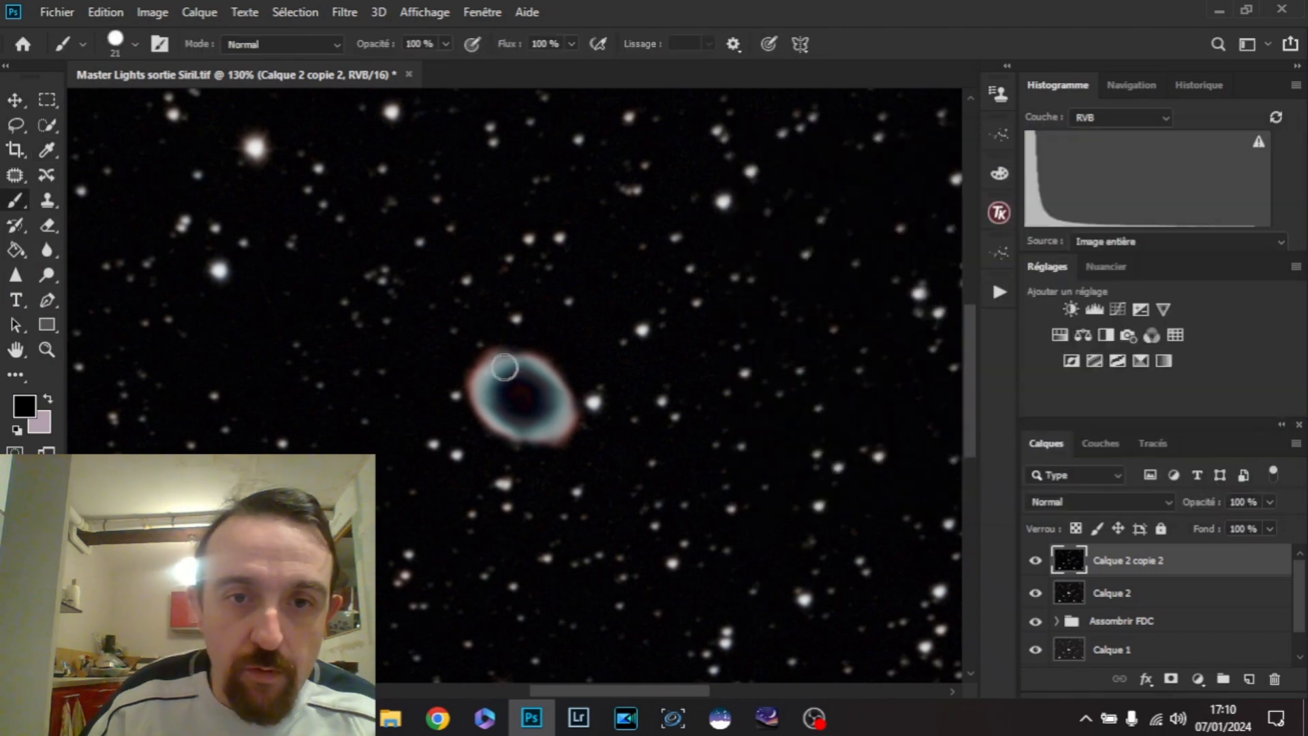
pyautogui.moveTo(502, 352)
pyautogui.mouseDown()
pyautogui.moveTo(479, 411)
pyautogui.moveTo(473, 383)
pyautogui.moveTo(491, 421)
pyautogui.moveTo(575, 430)
pyautogui.moveTo(541, 445)
pyautogui.moveTo(502, 442)
pyautogui.moveTo(548, 429)
pyautogui.moveTo(519, 427)
pyautogui.moveTo(538, 417)
pyautogui.moveTo(540, 385)
pyautogui.moveTo(505, 384)
pyautogui.moveTo(489, 406)
pyautogui.moveTo(510, 421)
pyautogui.moveTo(573, 415)
pyautogui.moveTo(513, 366)
pyautogui.mouseUp()
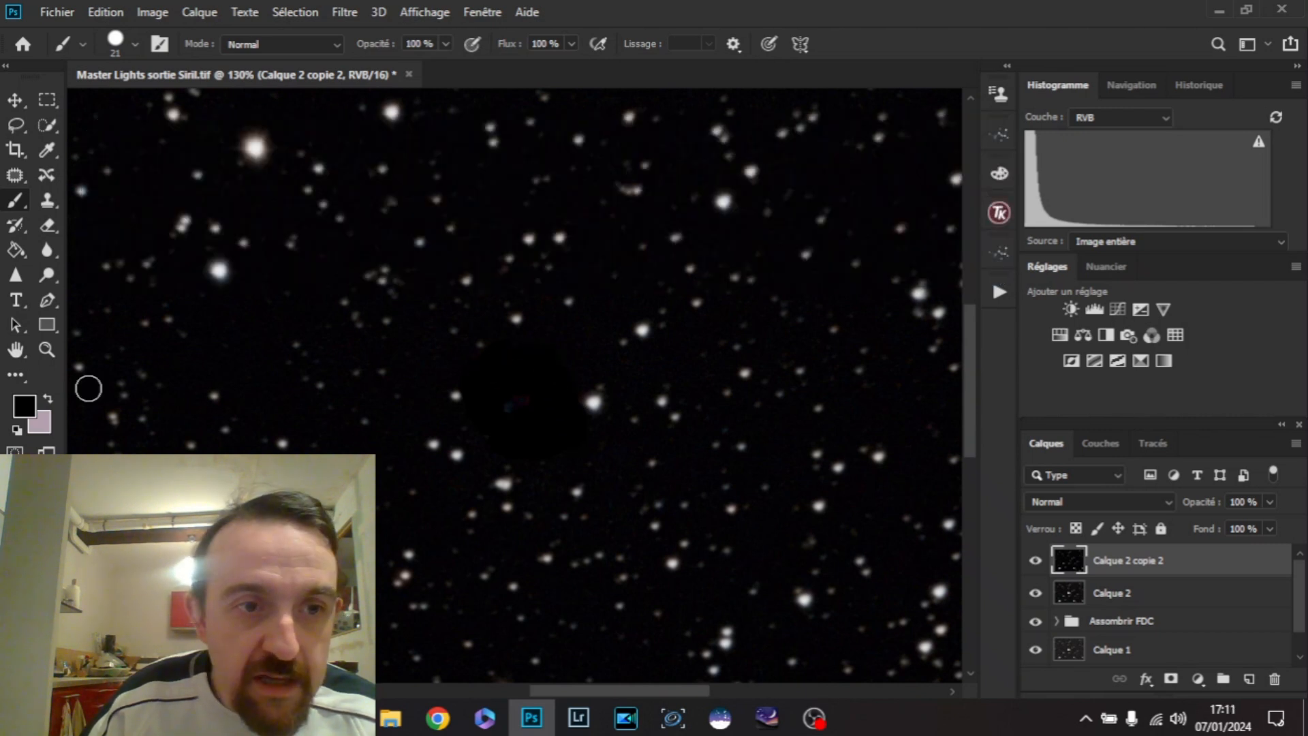
# - Set the background colour to white and reduce the brush size to 8 px
pyautogui.click(41, 424)
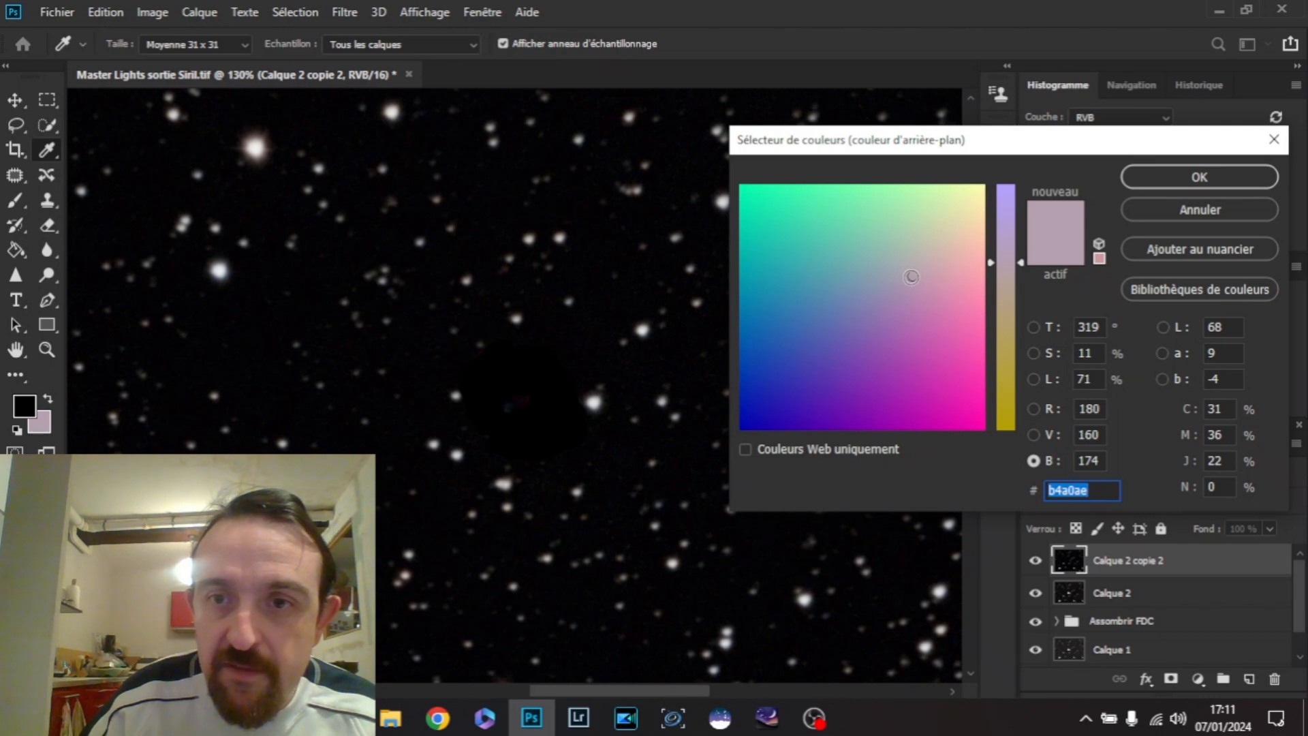
pyautogui.moveTo(912, 276); pyautogui.dragTo(983, 186)
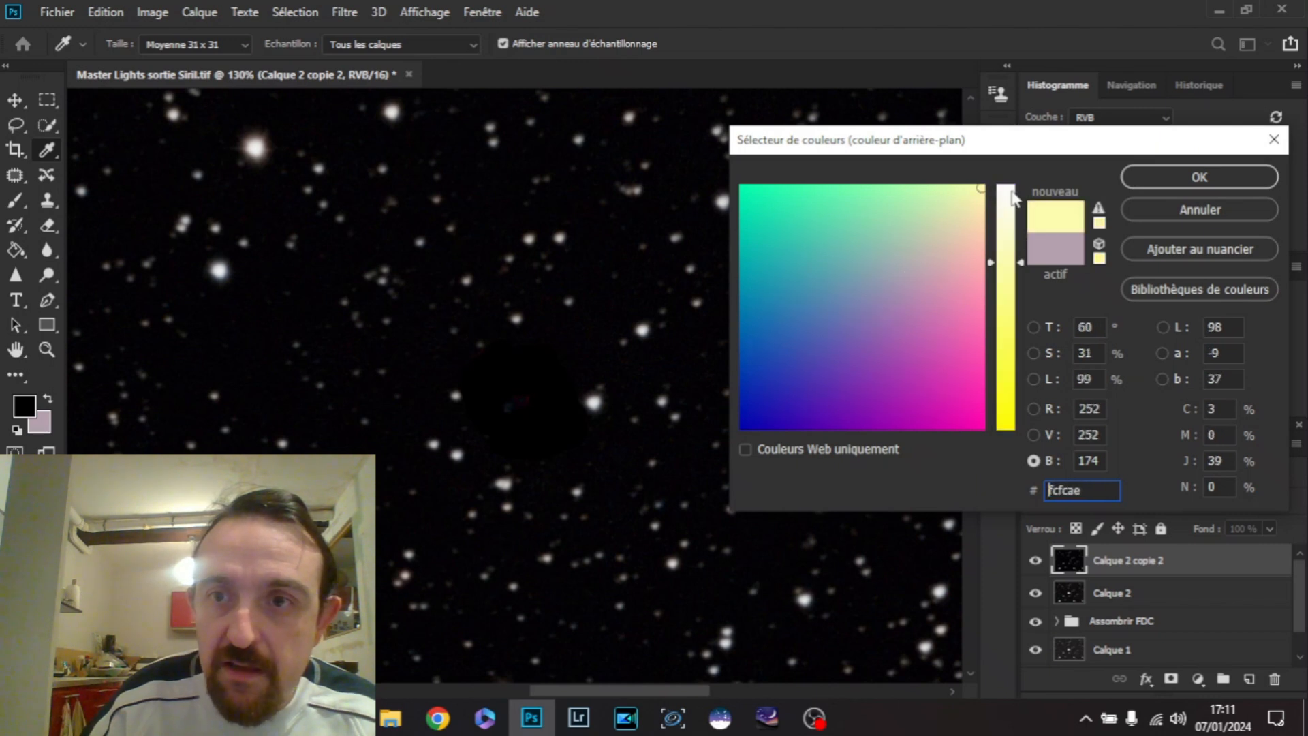
pyautogui.click(1011, 189)
pyautogui.click(1199, 177)
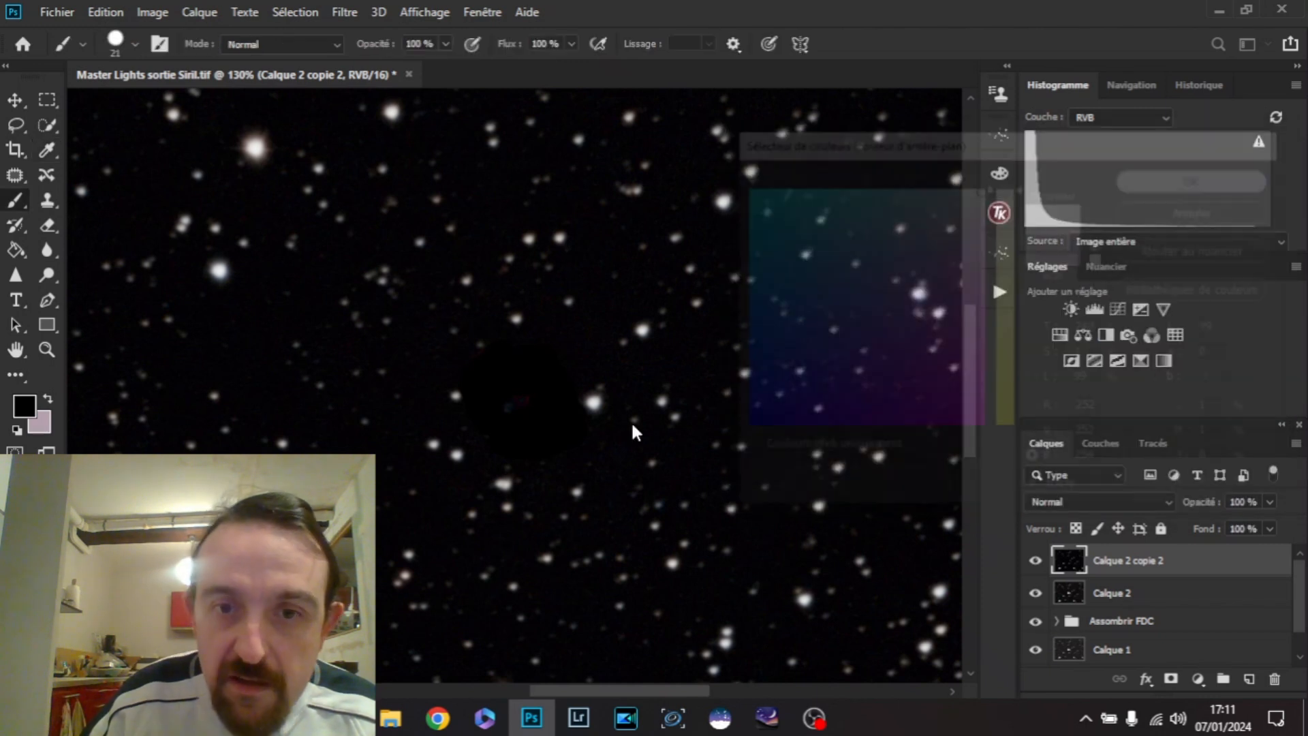
pyautogui.click(135, 44)
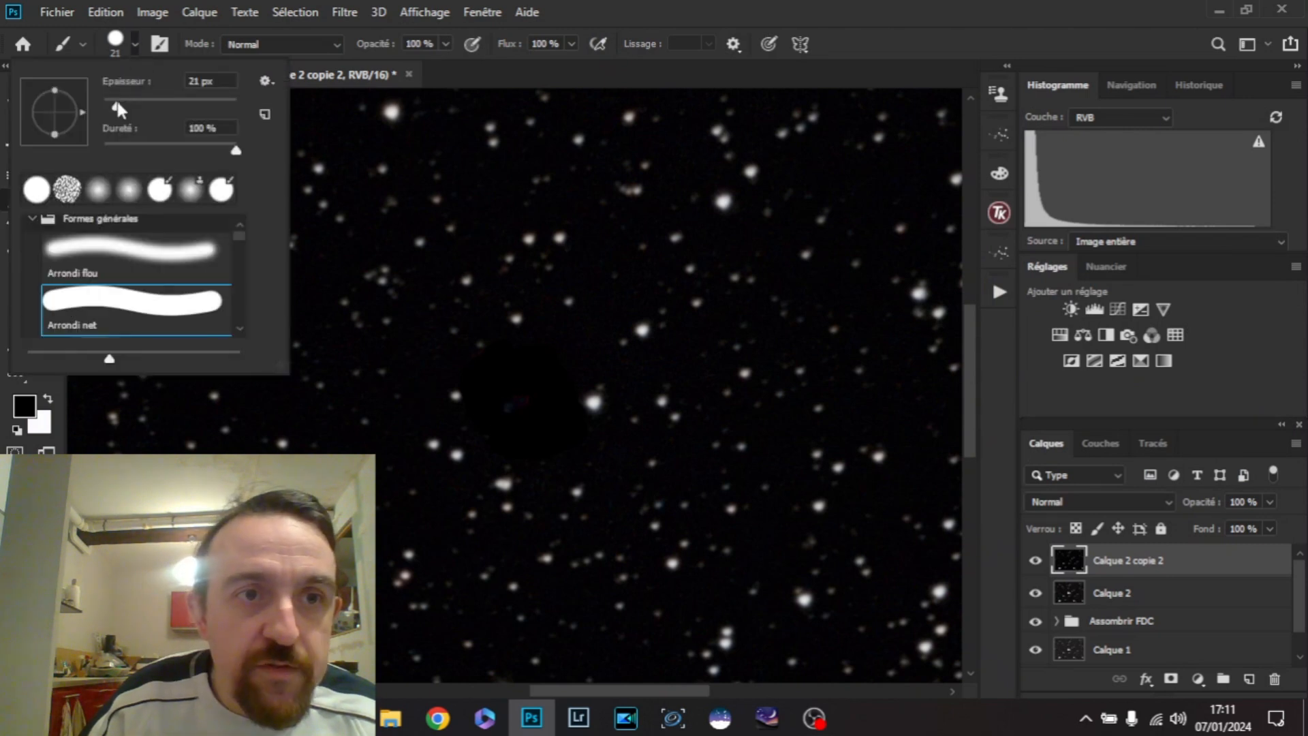
pyautogui.moveTo(117, 109); pyautogui.dragTo(109, 108)
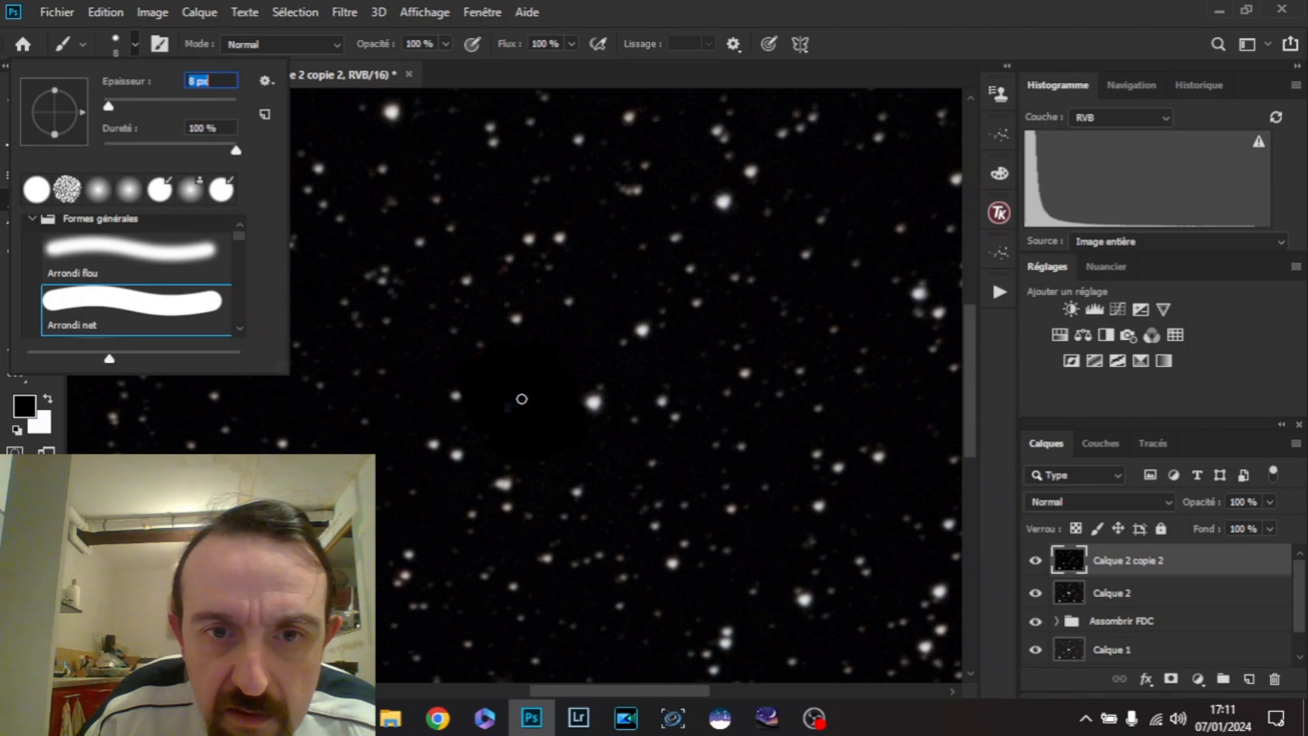
# - Swap white to the foreground and paint two small star dots at the centre of the blacked-out nebula area
pyautogui.click(523, 400)
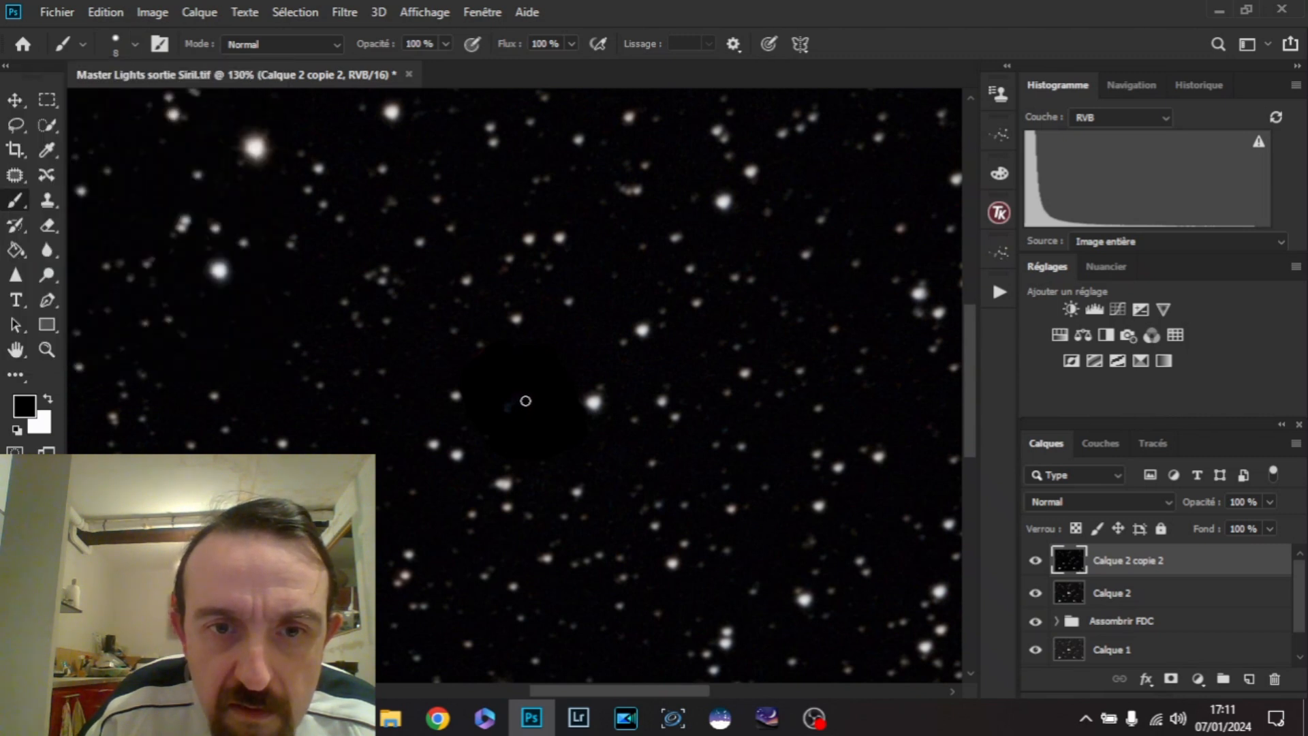
pyautogui.click(48, 399)
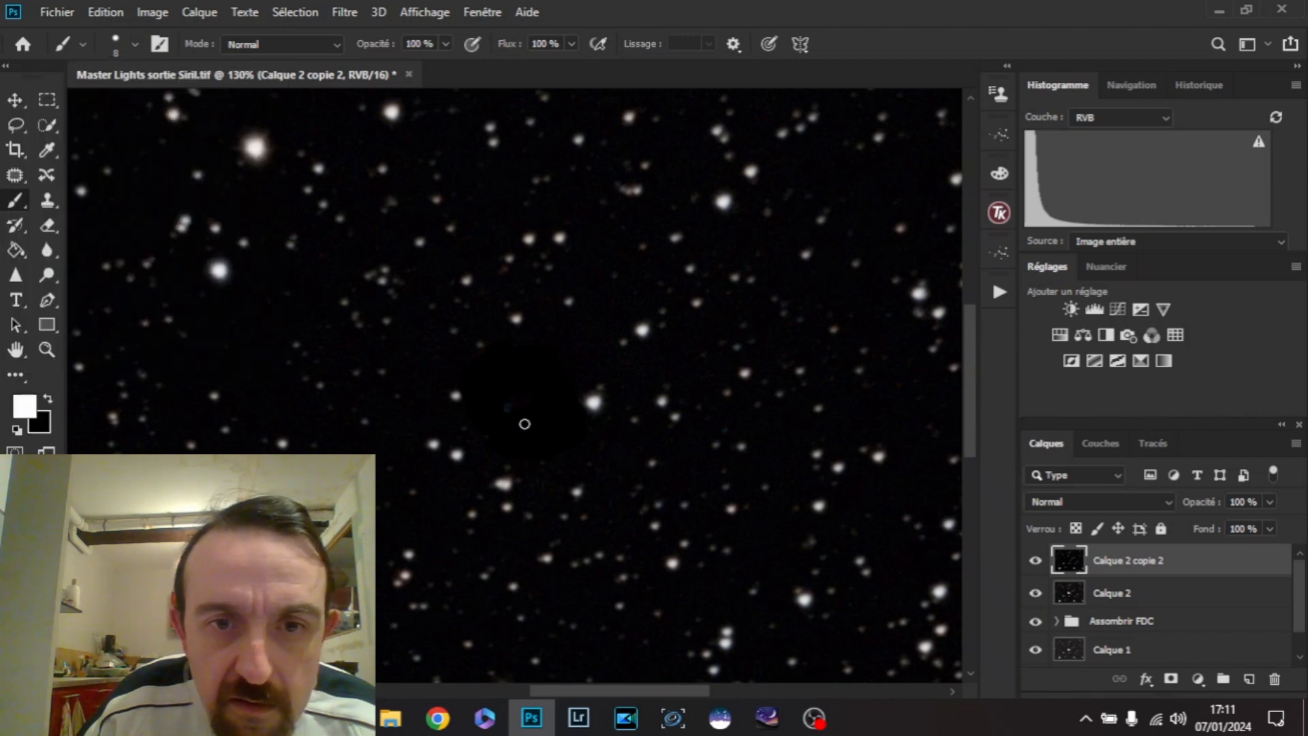
pyautogui.click(105, 11)
pyautogui.click(180, 28)
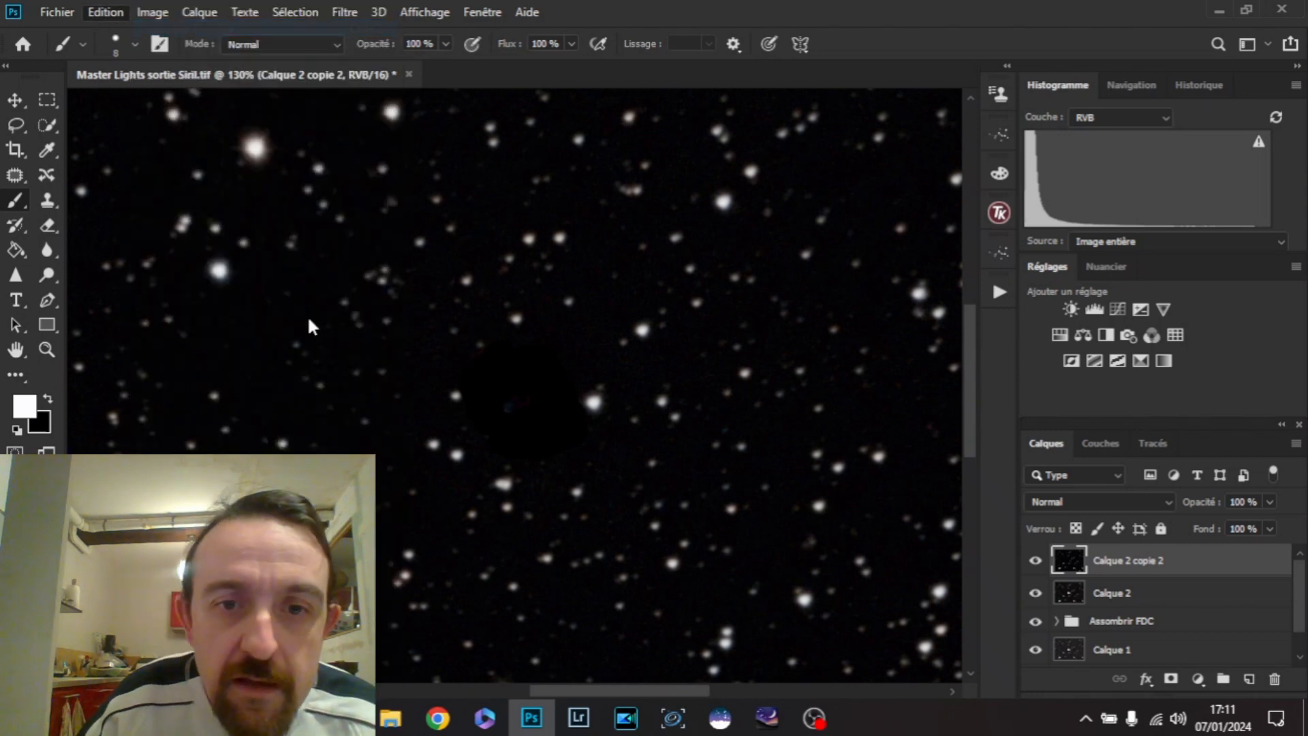
pyautogui.click(523, 400)
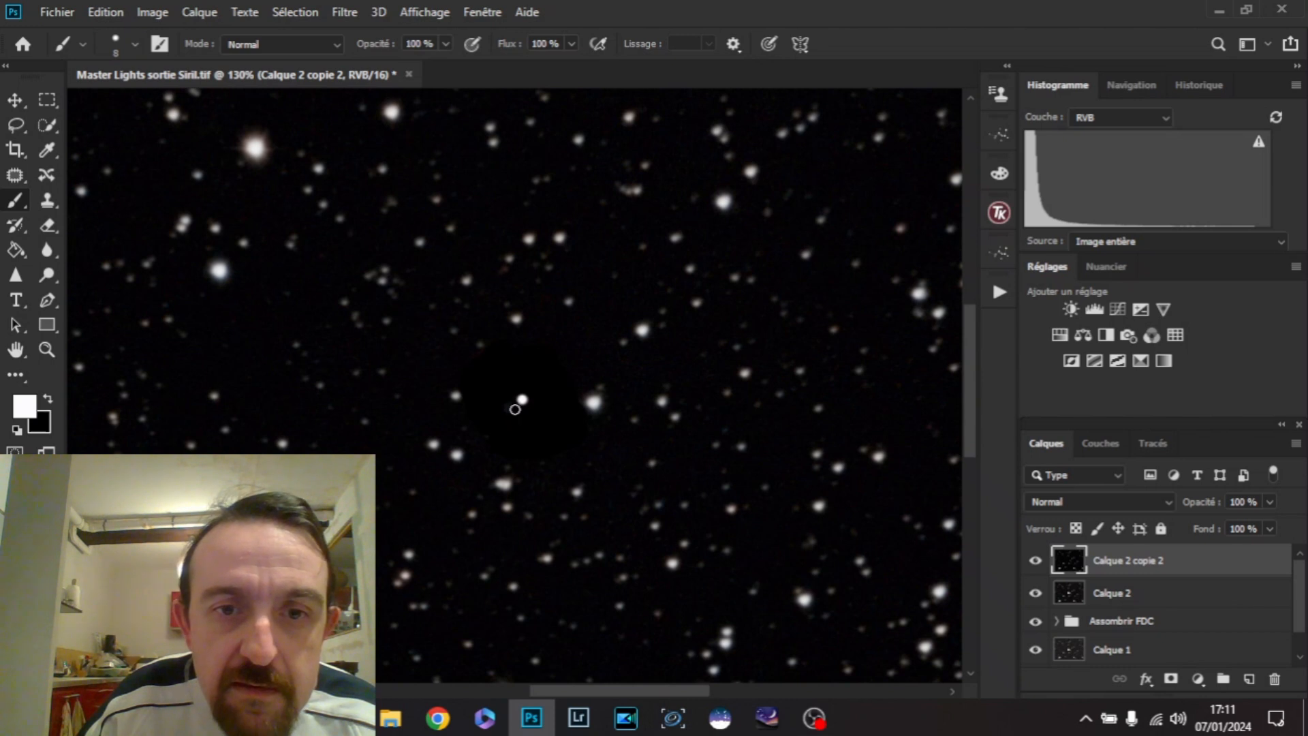
pyautogui.click(511, 407)
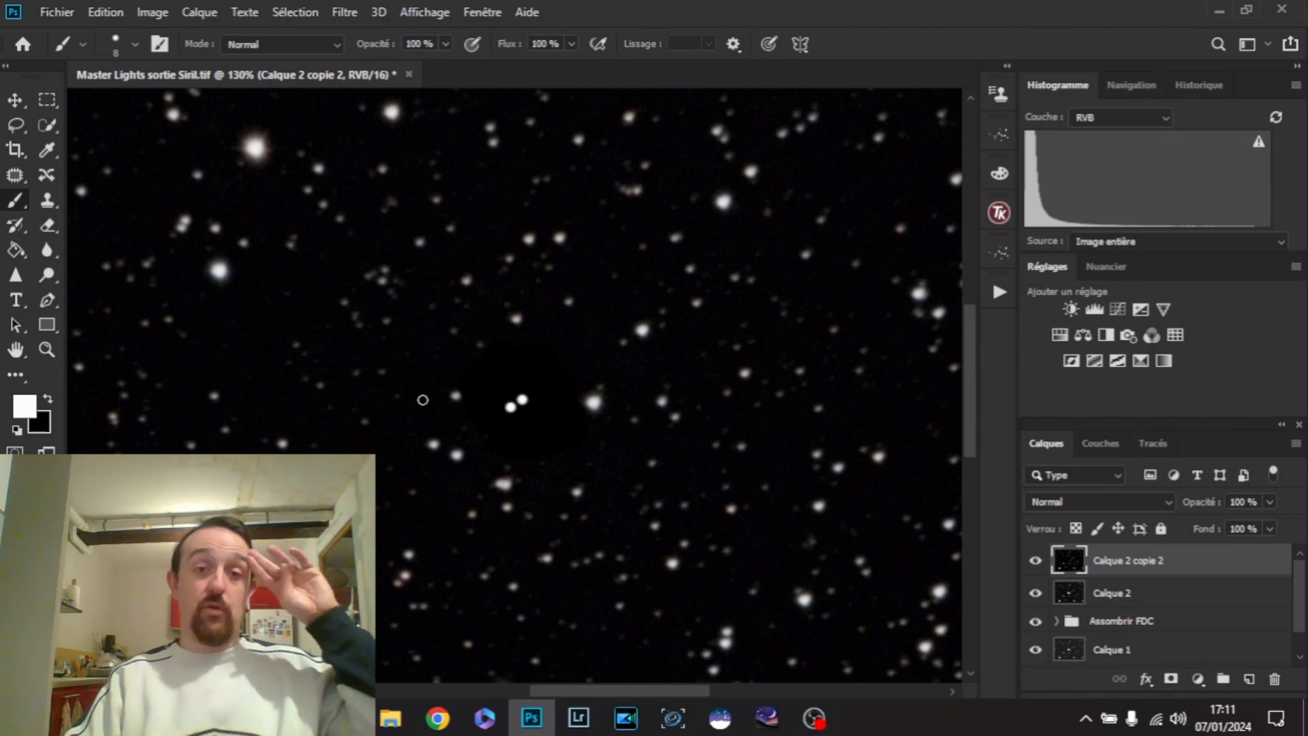
# - Load the RVB composite channel as a selection of the stars
pyautogui.scroll(-5, 290, 364)
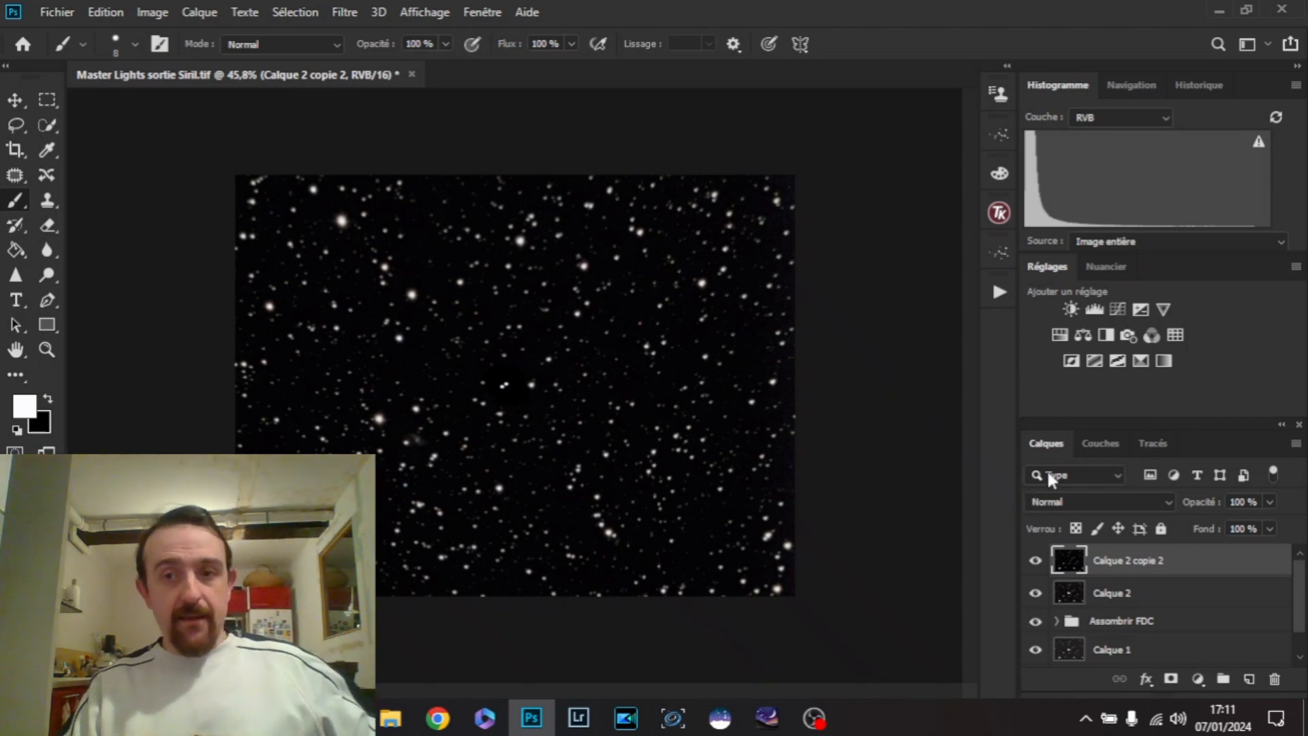
pyautogui.click(1089, 447)
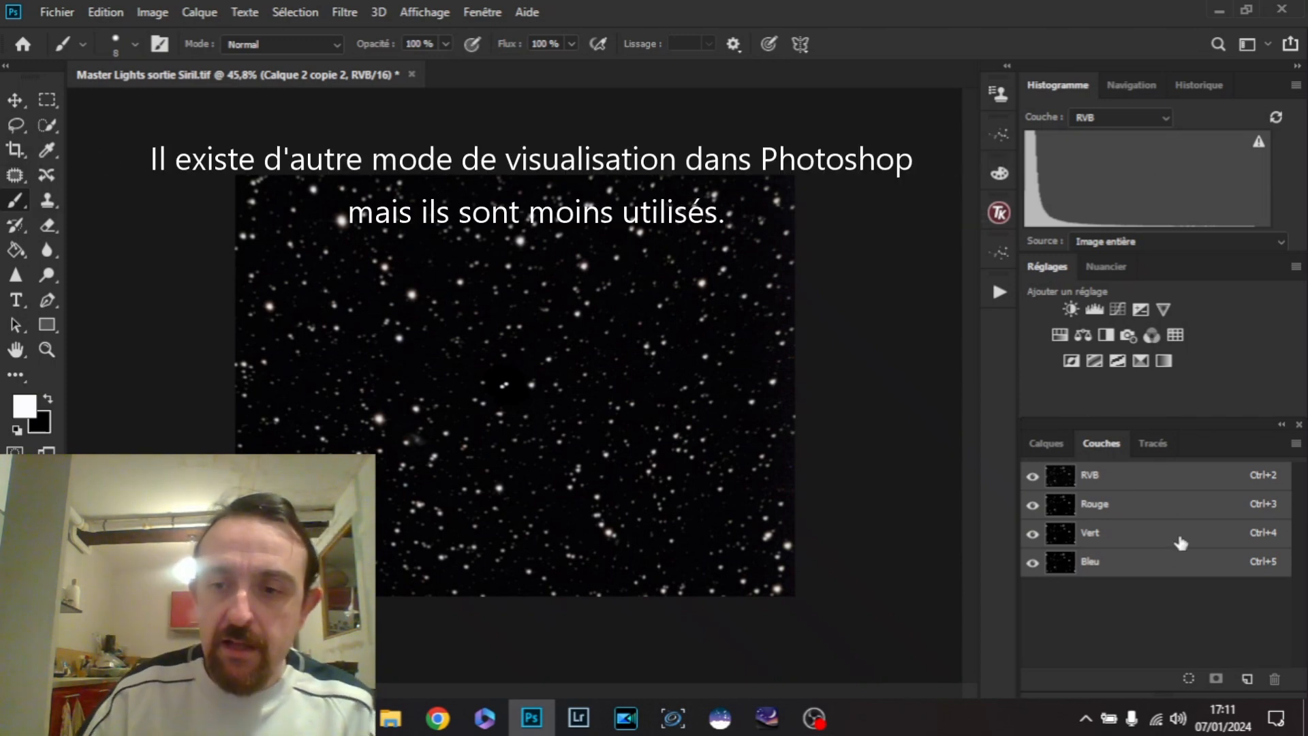
pyautogui.click(1189, 681)
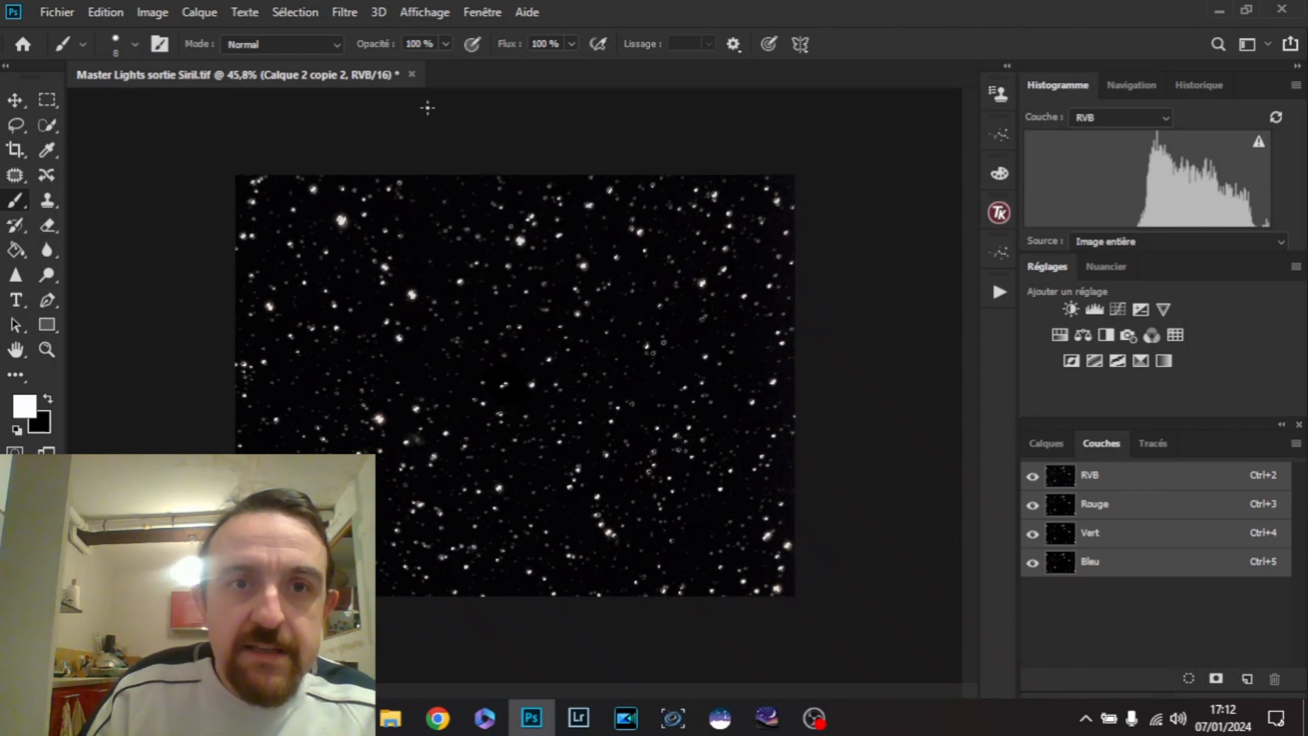
# - Save the star selection as a new channel named Starmask
pyautogui.click(319, 8)
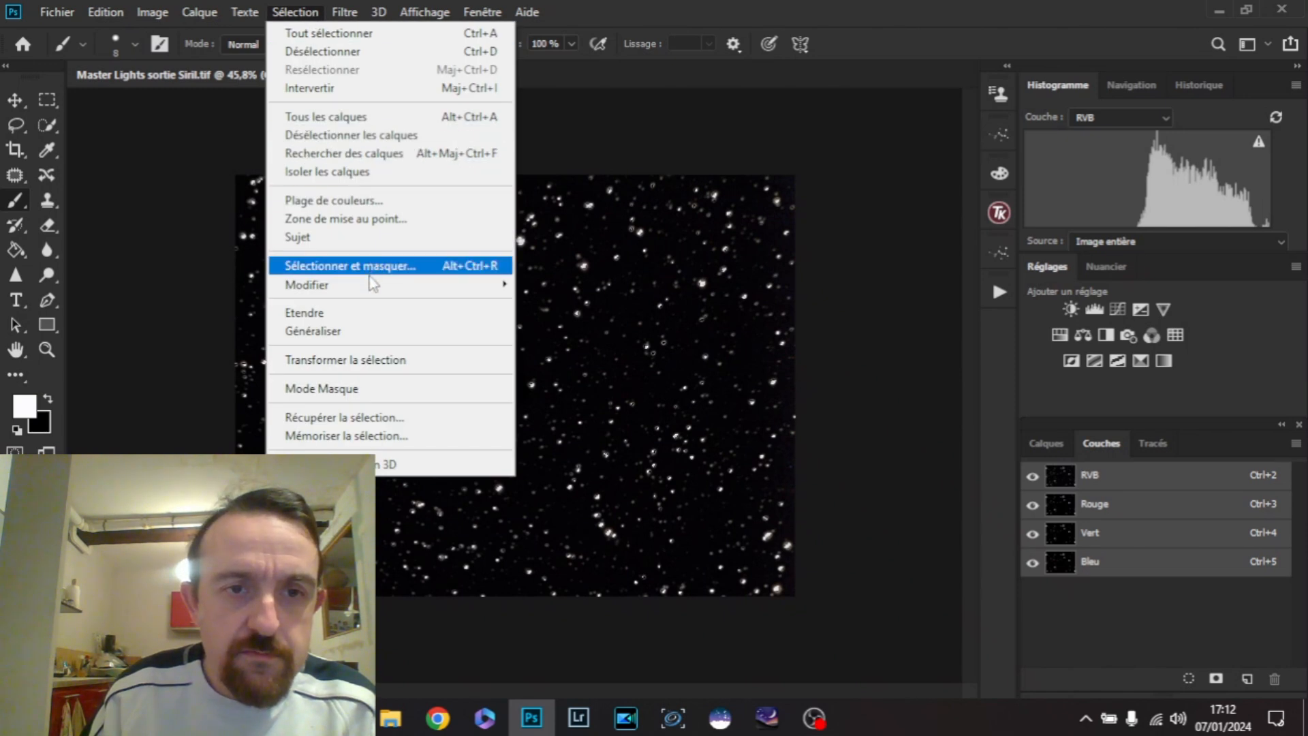
pyautogui.moveTo(369, 286)
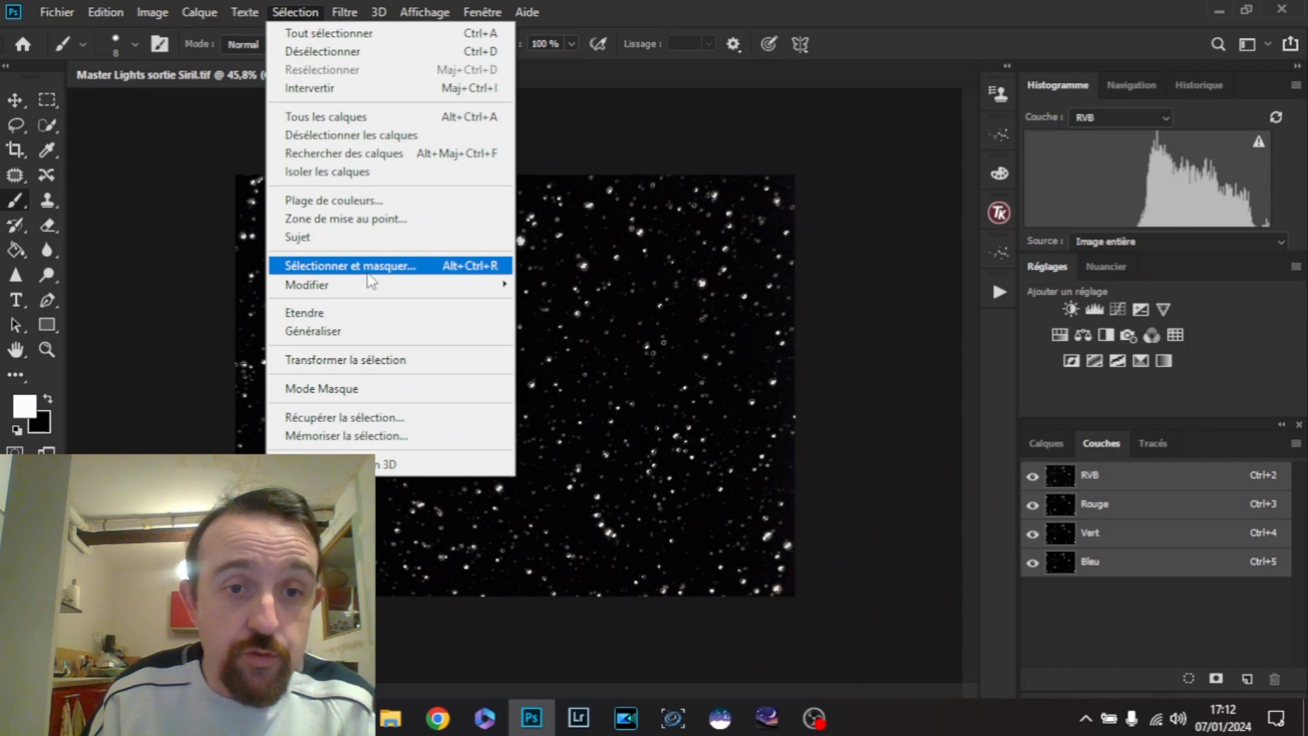
pyautogui.click(373, 430)
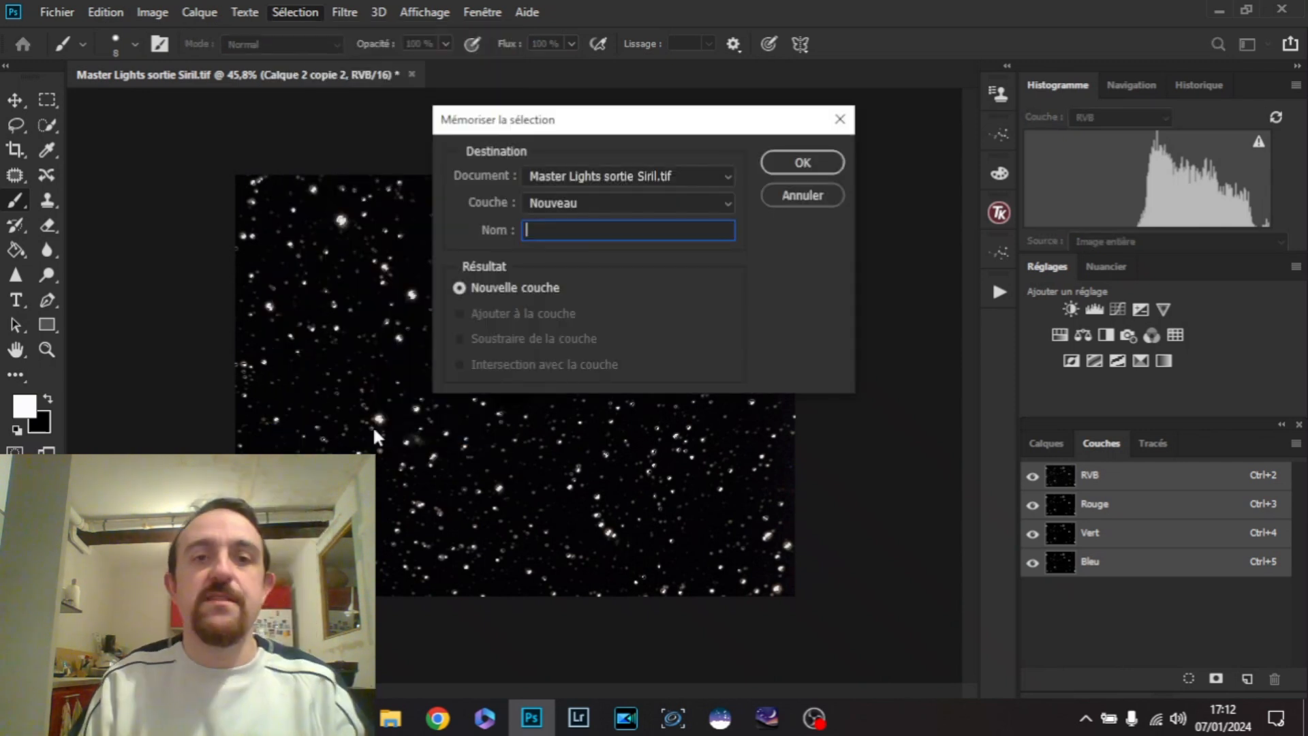
pyautogui.write('Starma')
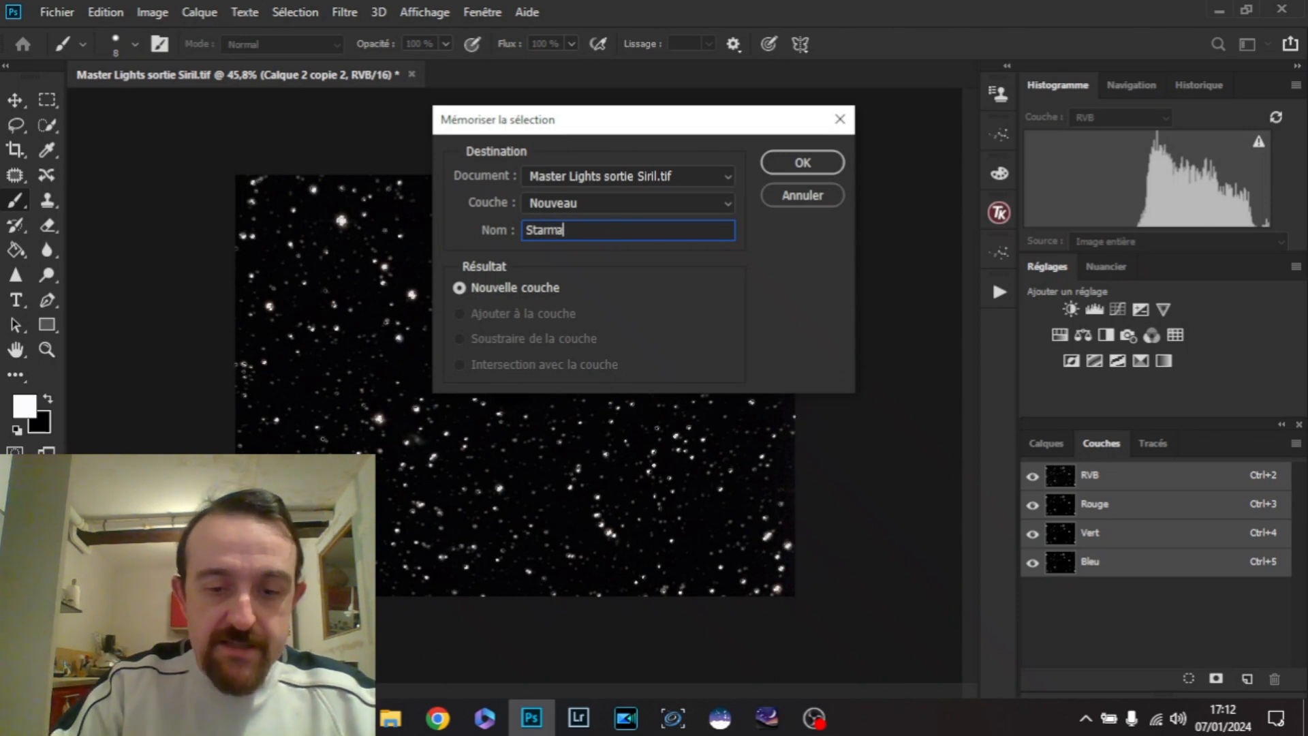
pyautogui.write('sk')
pyautogui.click(796, 161)
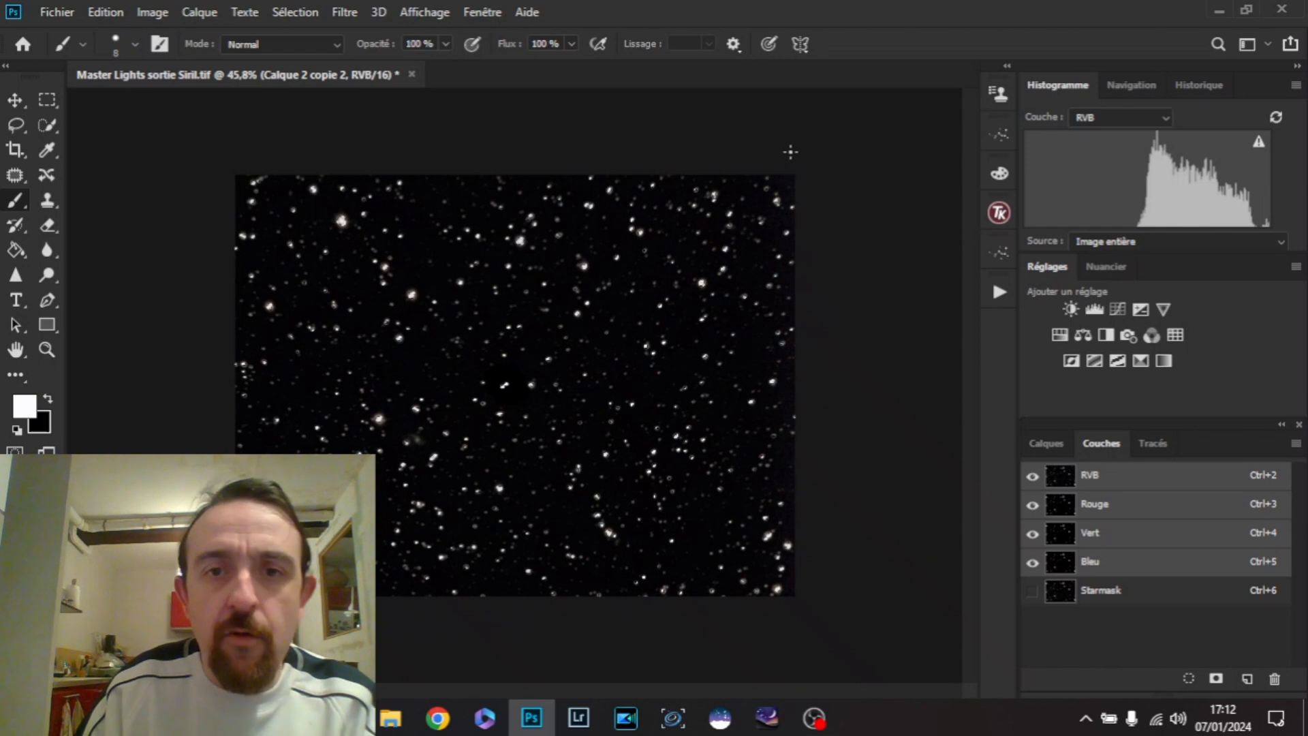
# - Run the action Réduire la taille des étoiles sélectionnées on Calque 2 copie 2, accepting a Minimum radius of 0,5 pixels with Arrondi
pyautogui.click(1046, 444)
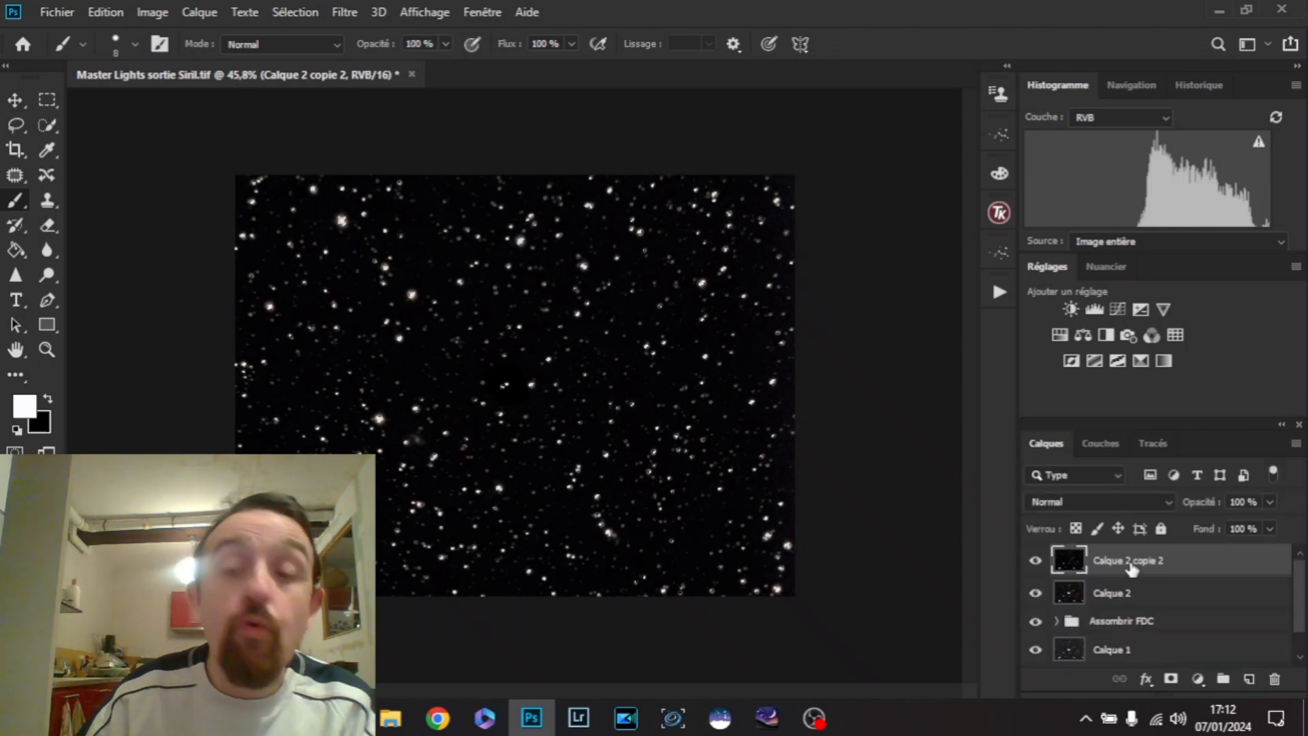
pyautogui.moveTo(1115, 567); pyautogui.dragTo(1217, 546)
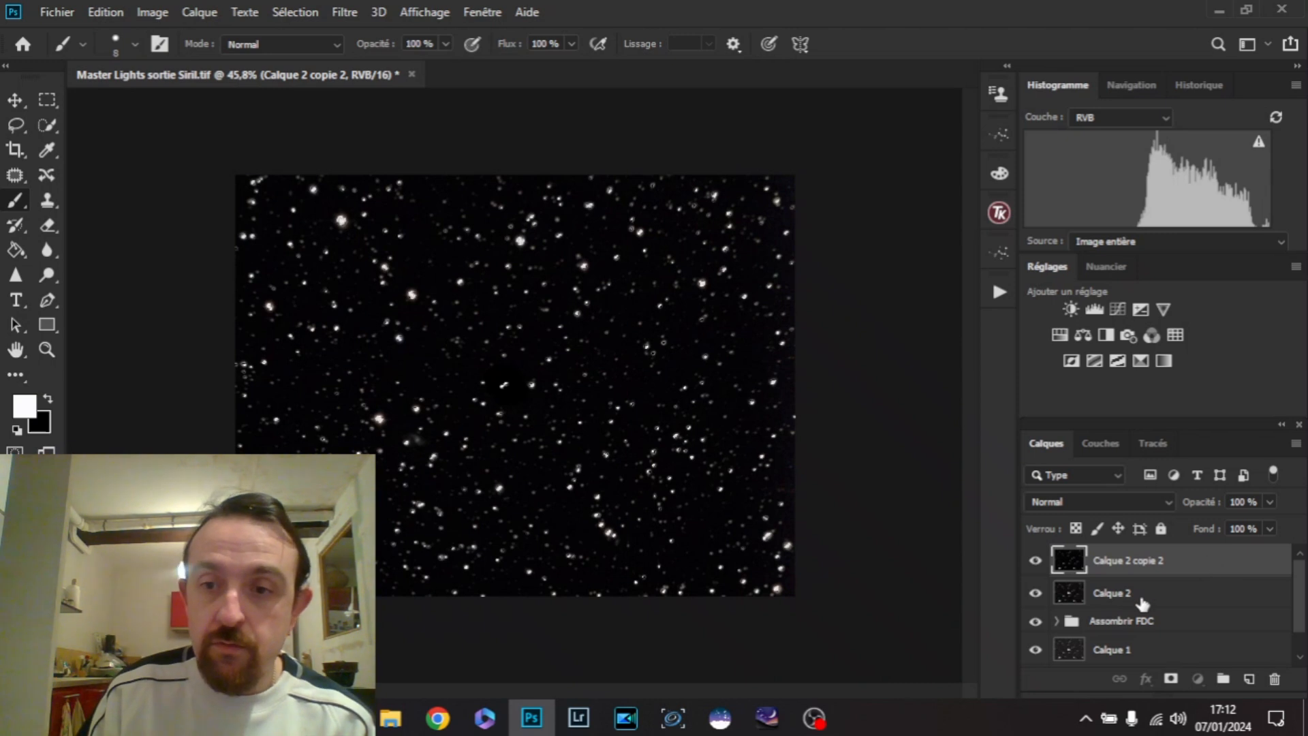
pyautogui.click(1000, 293)
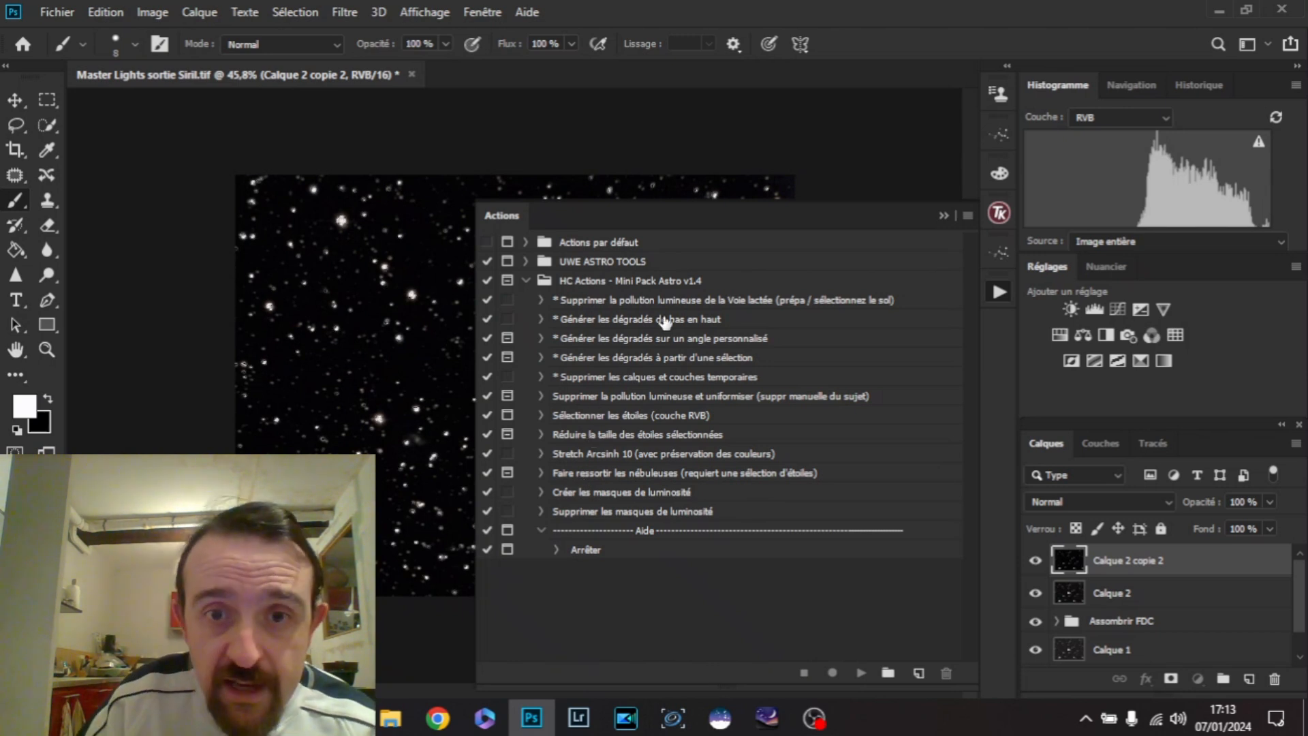
pyautogui.click(652, 440)
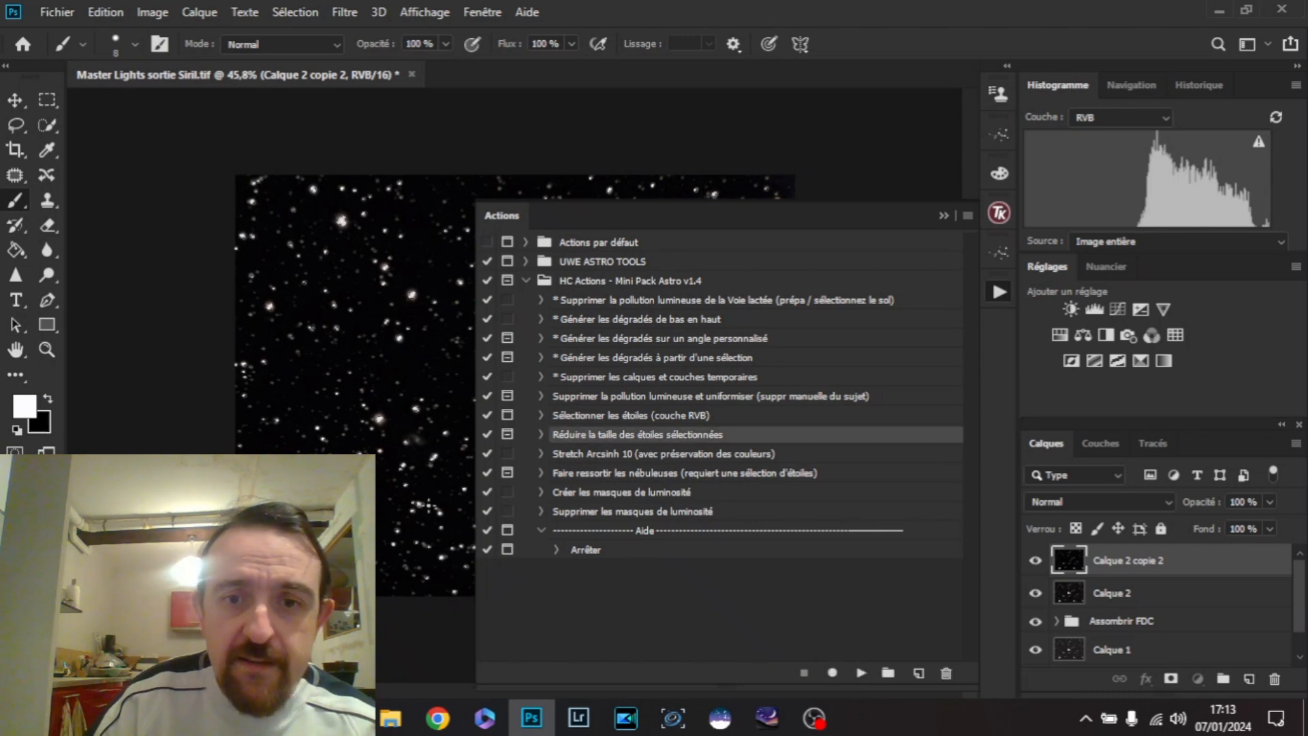
pyautogui.click(861, 673)
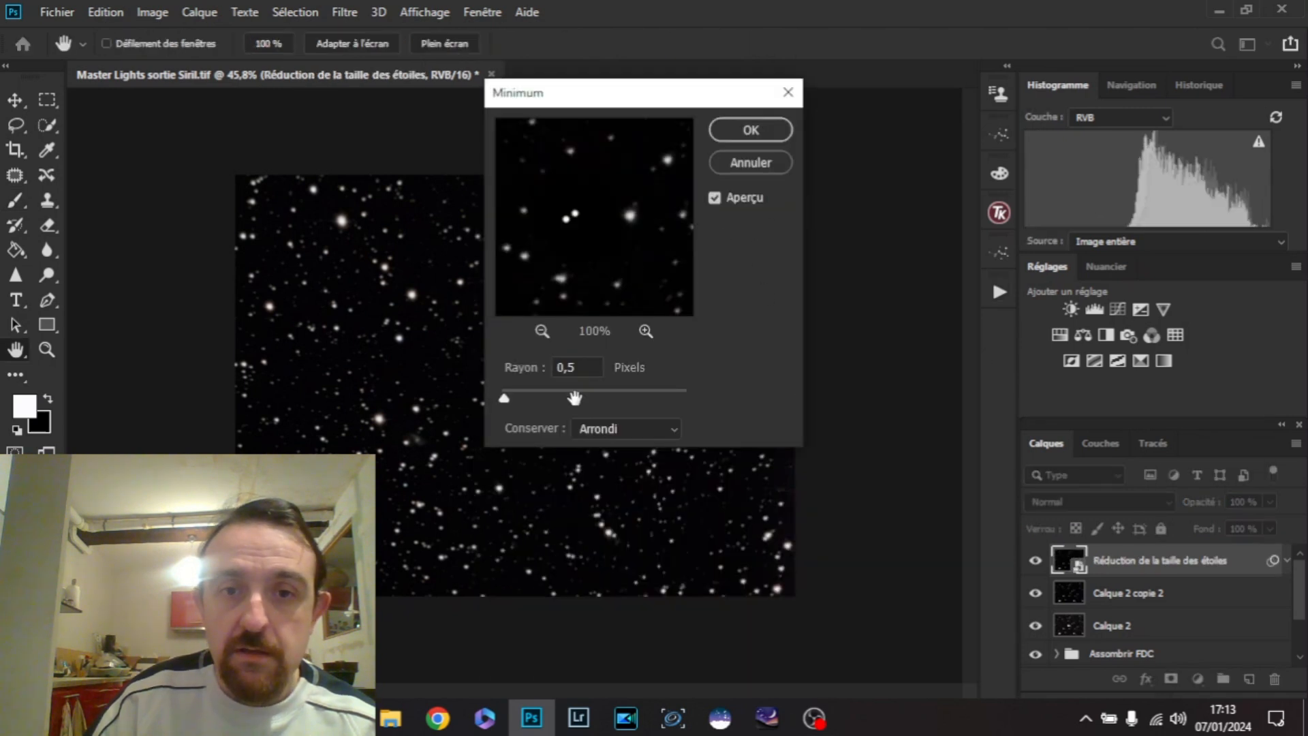
pyautogui.click(746, 133)
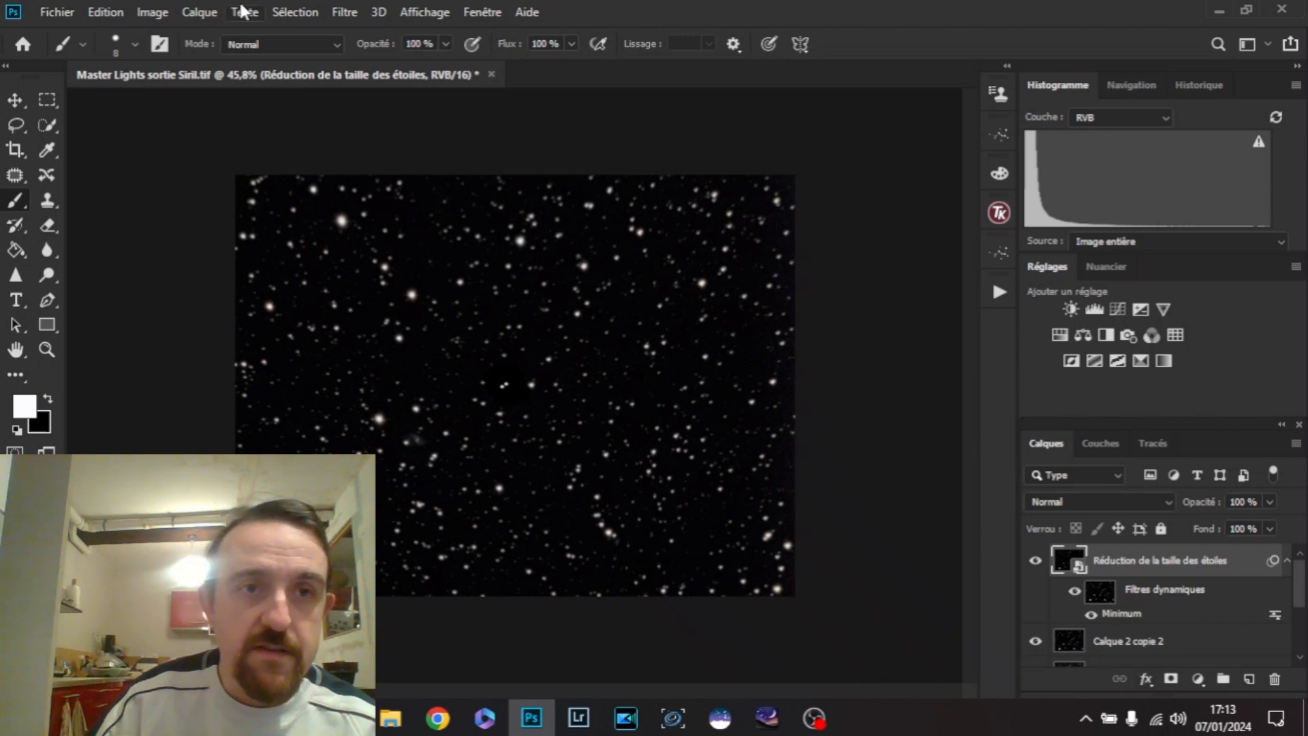
# - Undo and restore the Minimum filter to compare the stars before and after the size reduction
pyautogui.click(102, 12)
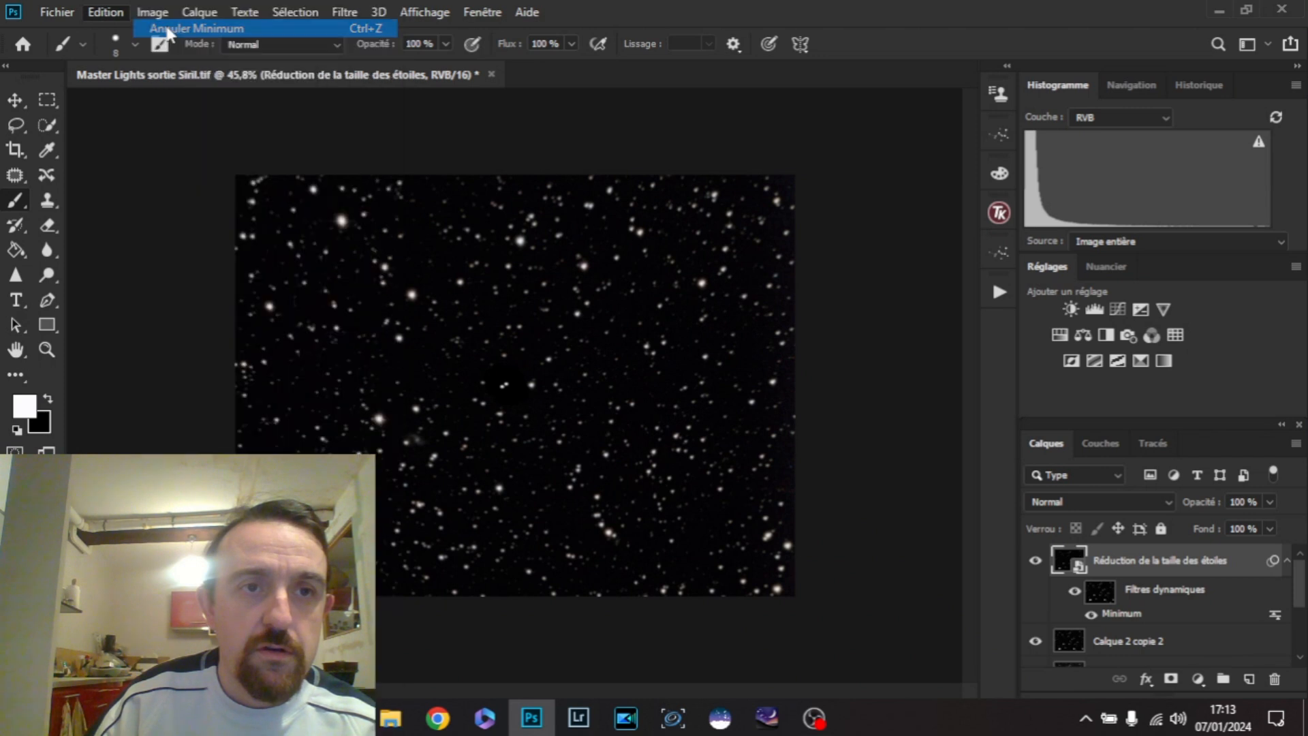
pyautogui.click(168, 29)
pyautogui.click(105, 12)
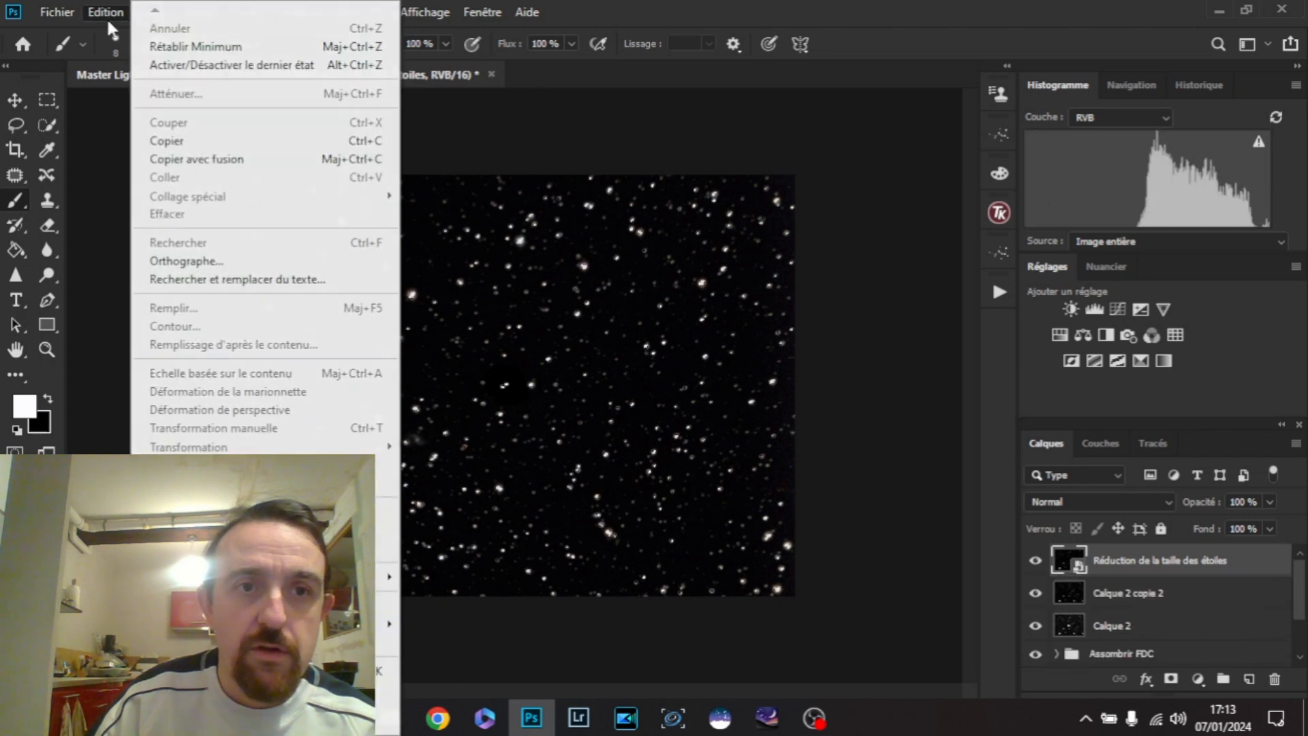
pyautogui.click(167, 65)
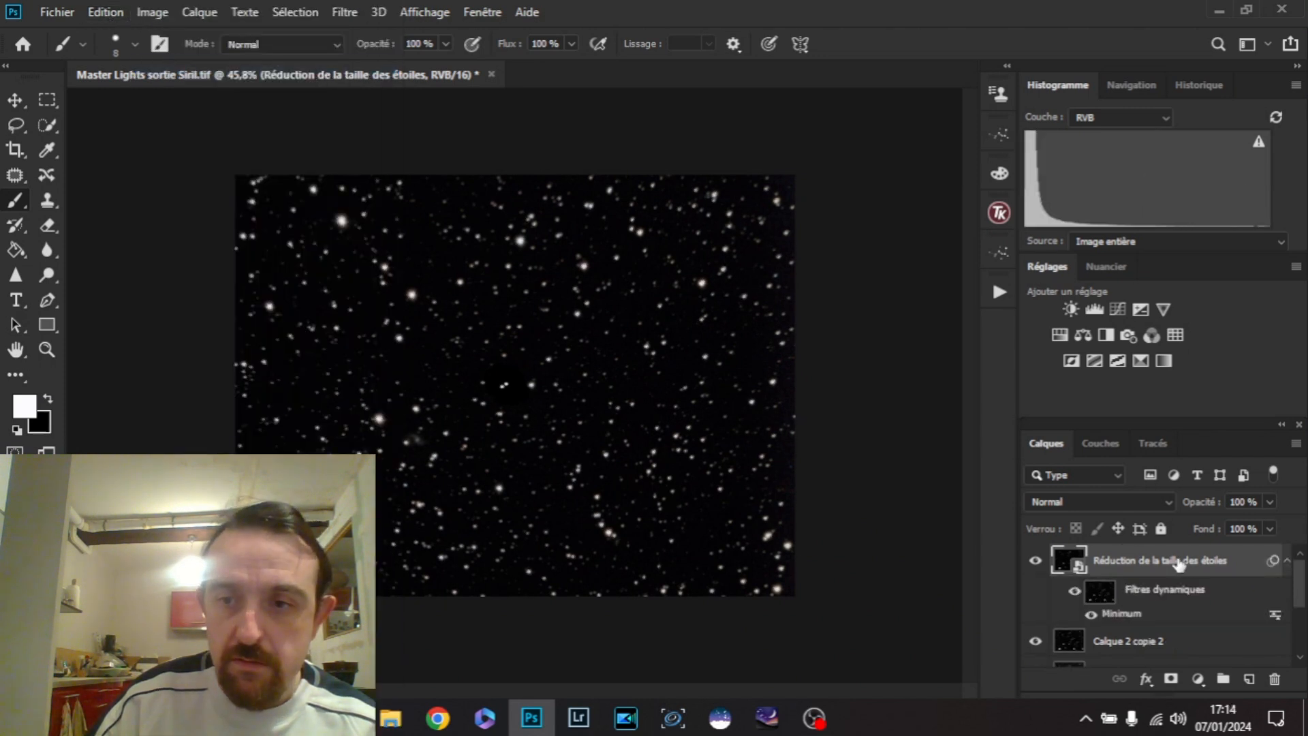
# - Delete the layers Réduction de la taille des étoiles and Calque 2 copie 2
pyautogui.moveTo(1158, 562); pyautogui.dragTo(1273, 684)
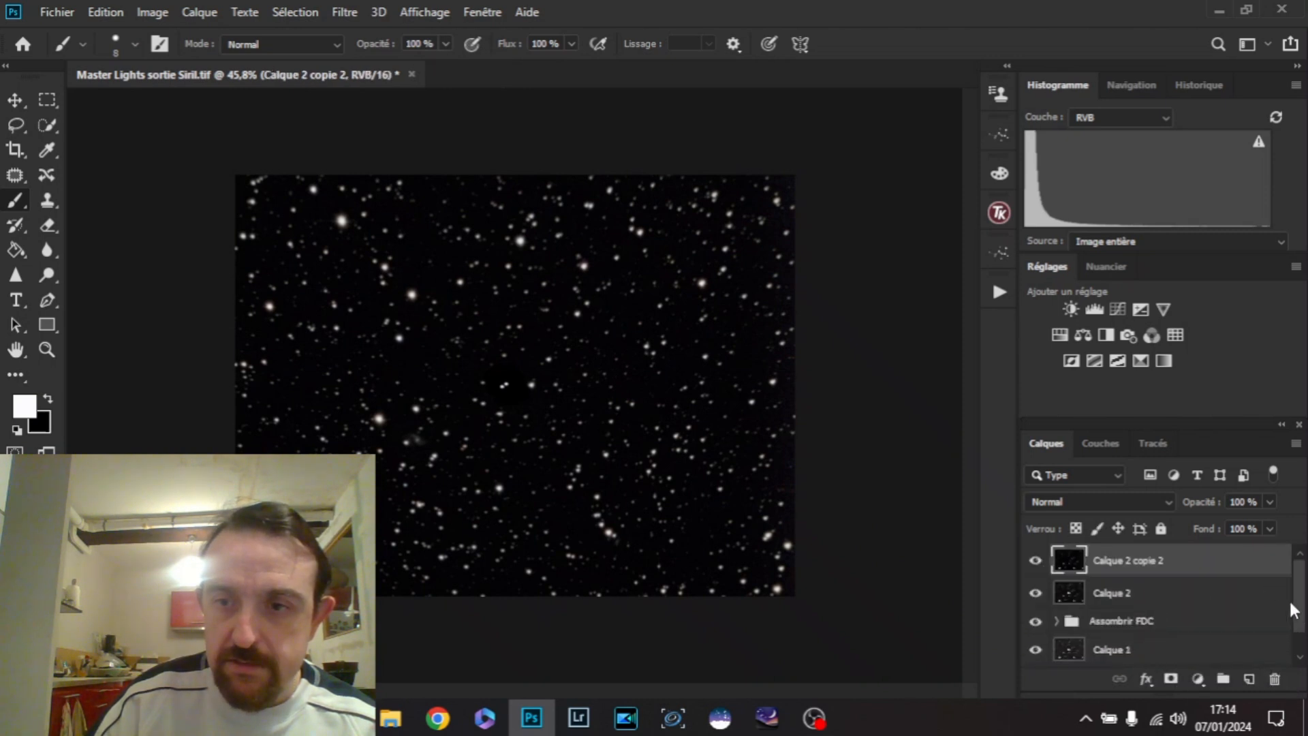
pyautogui.moveTo(1111, 566); pyautogui.dragTo(1276, 678)
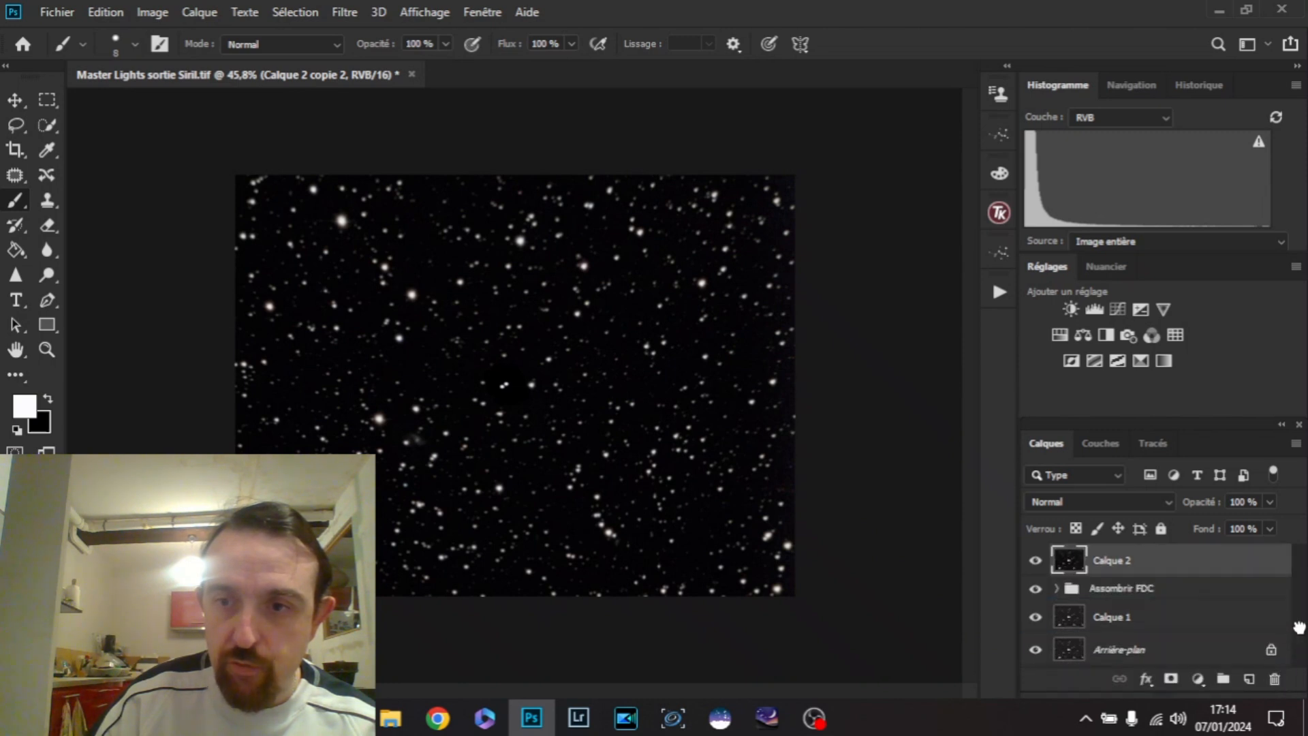
# - Load the saved Starmask channel as a new selection on Calque 2
pyautogui.click(299, 12)
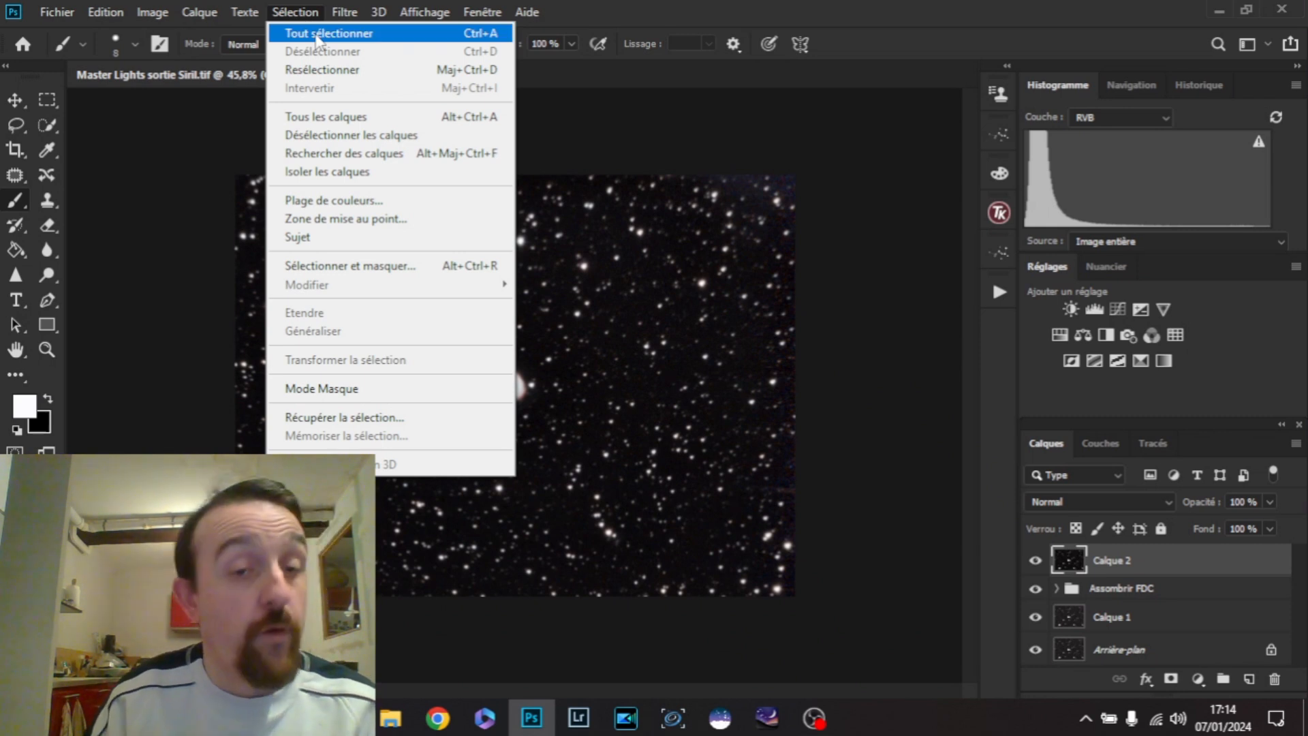
pyautogui.click(385, 418)
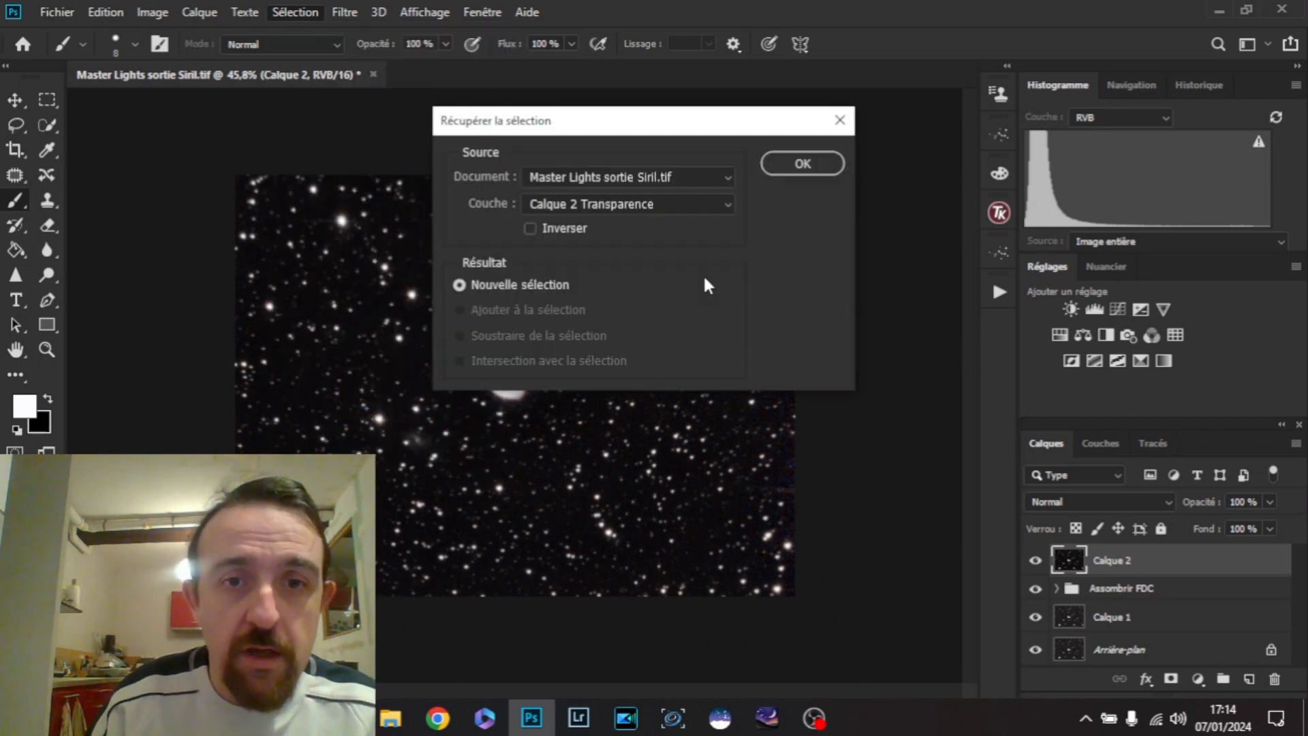
pyautogui.click(634, 203)
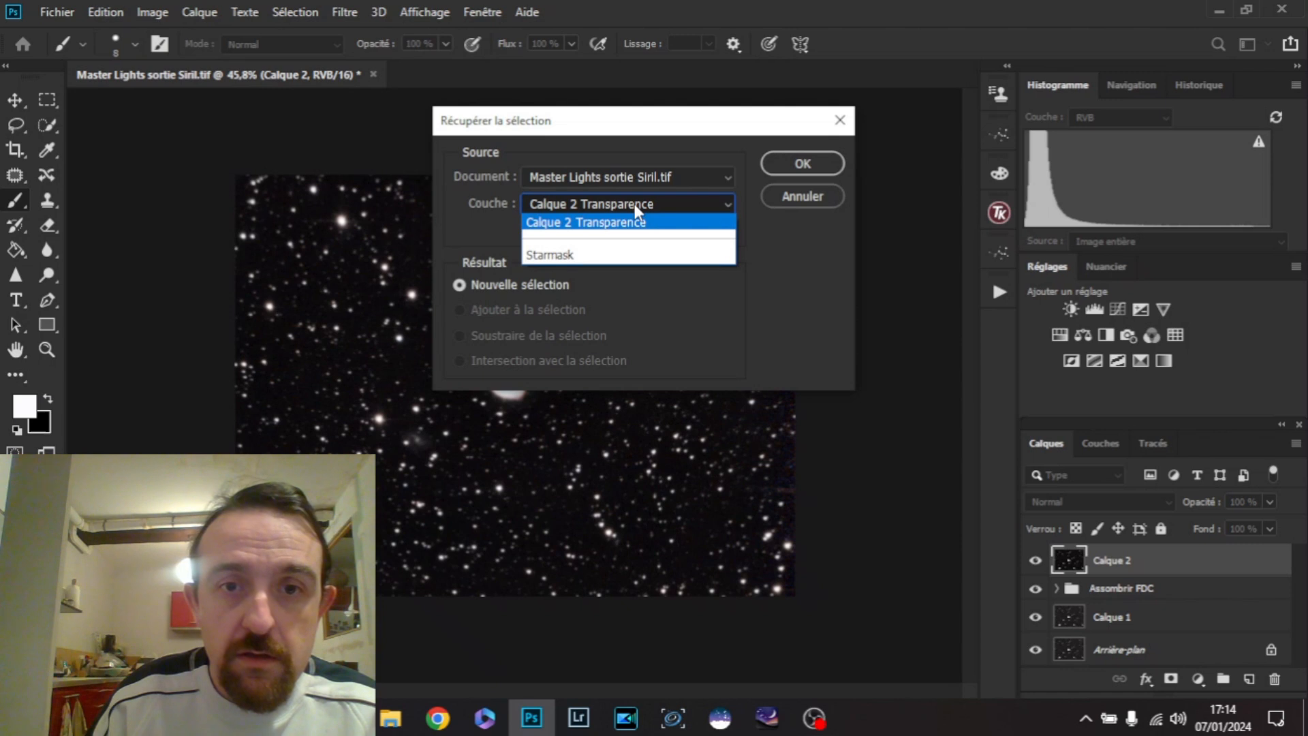
pyautogui.click(570, 254)
pyautogui.press('Return')
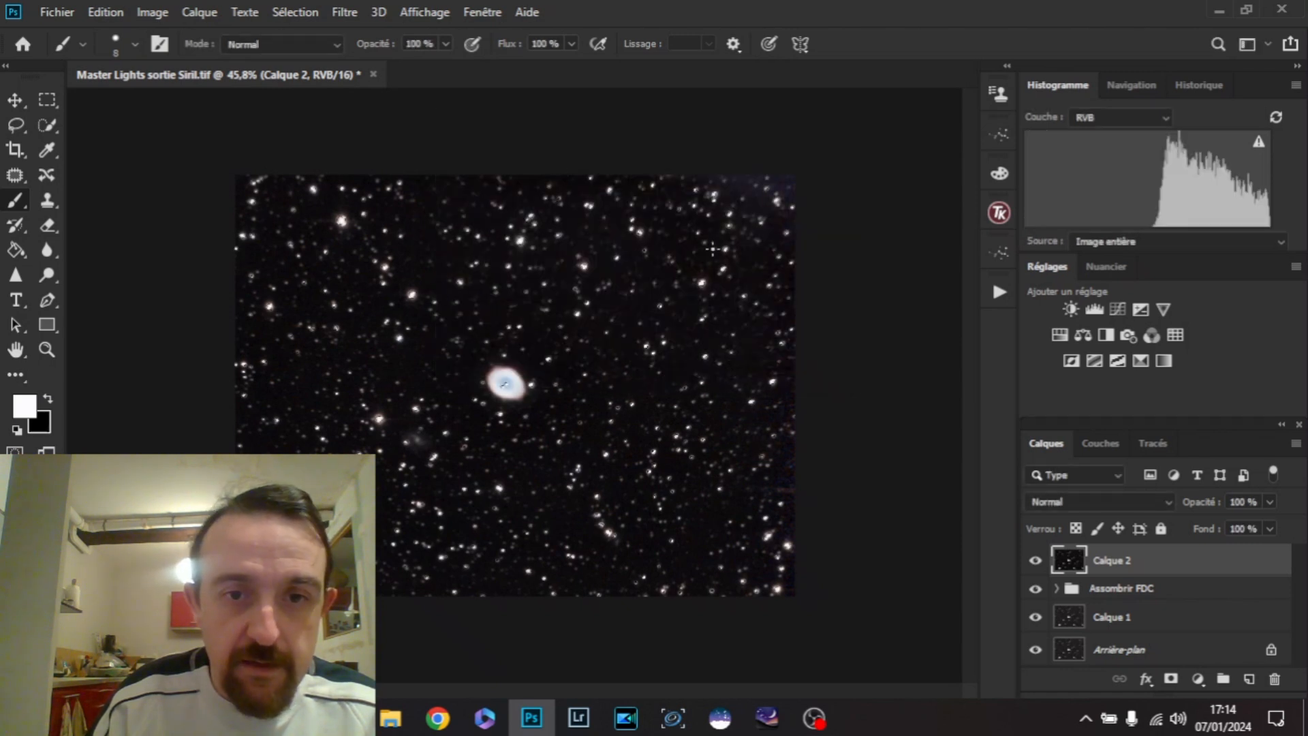
# - Run the action Réduire la taille des étoiles sélectionnées on Calque 2 and preview a Minimum radius of 1,0 pixels
pyautogui.click(999, 292)
pyautogui.click(862, 672)
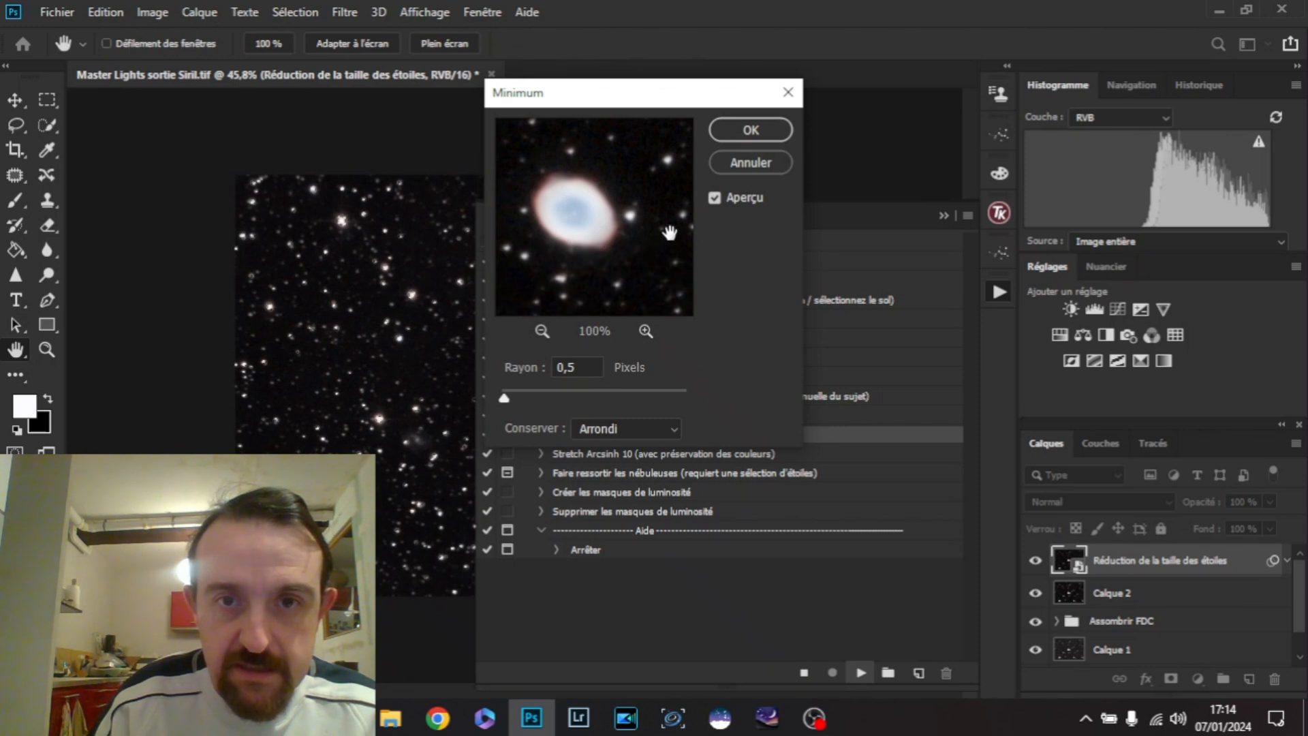
pyautogui.click(716, 198)
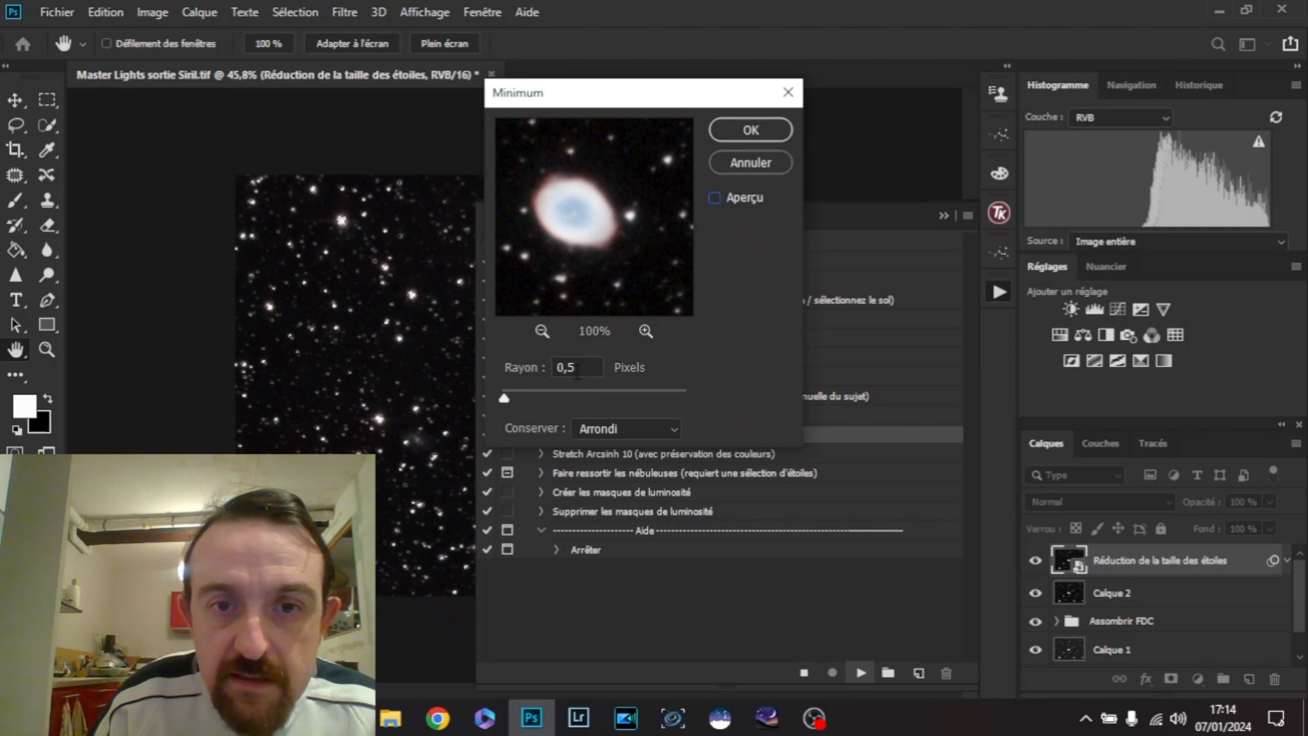
pyautogui.click(505, 399)
pyautogui.moveTo(506, 399); pyautogui.dragTo(511, 399)
pyautogui.click(715, 197)
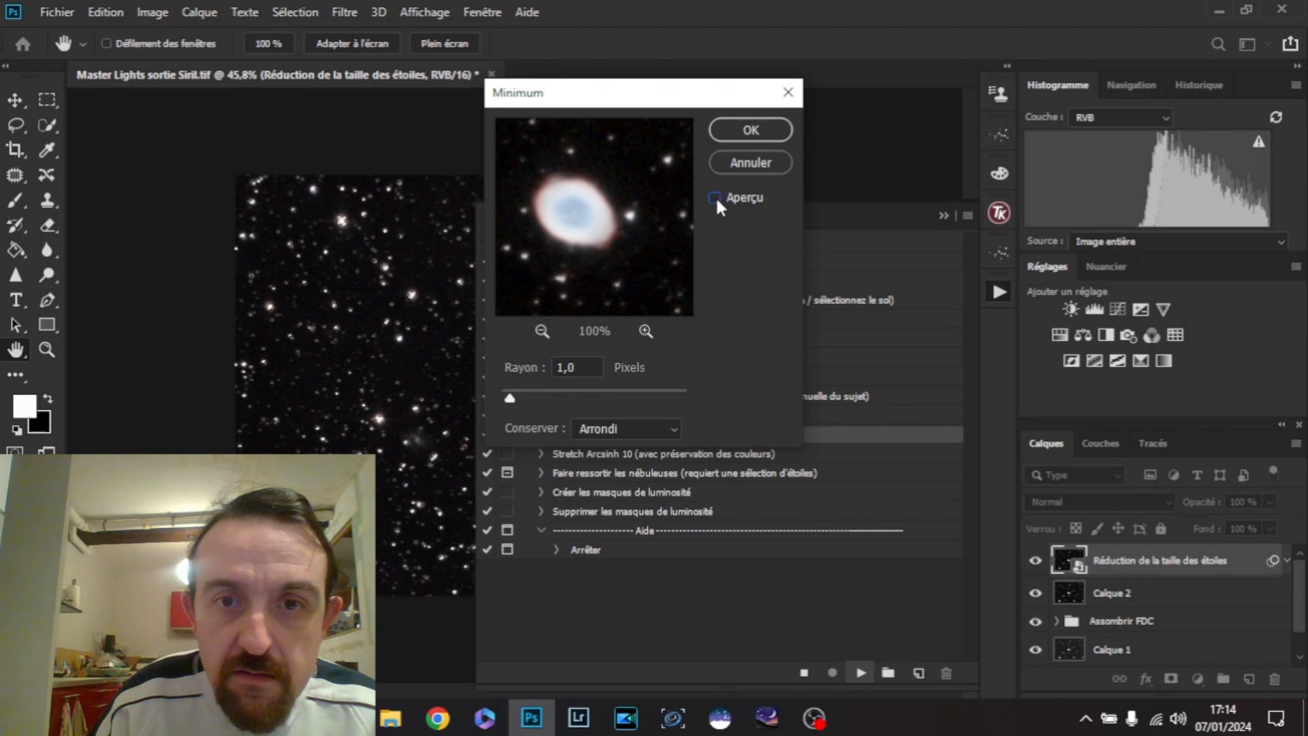
pyautogui.click(715, 197)
# - Try larger Minimum radii of 122,7 and 2,0 pixels, previewing their effect on the stars
pyautogui.moveTo(513, 398); pyautogui.dragTo(614, 399)
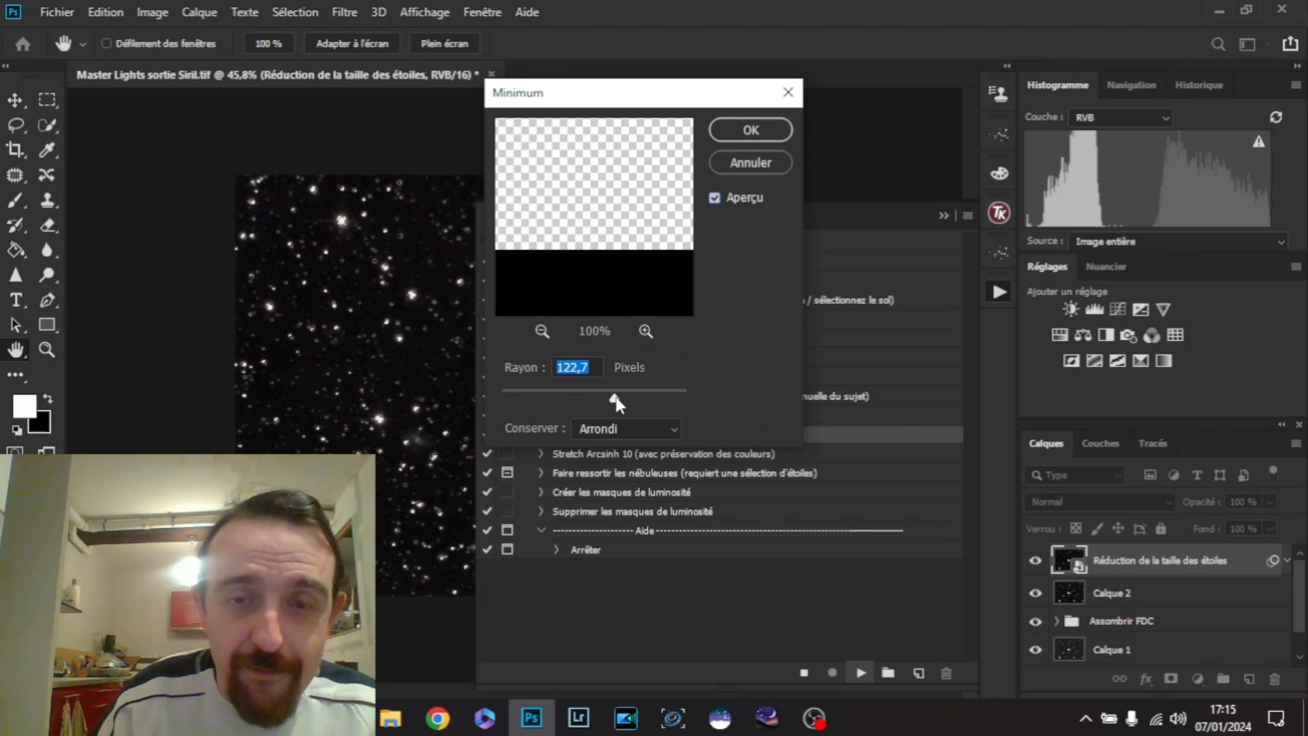
pyautogui.moveTo(615, 399); pyautogui.dragTo(521, 401)
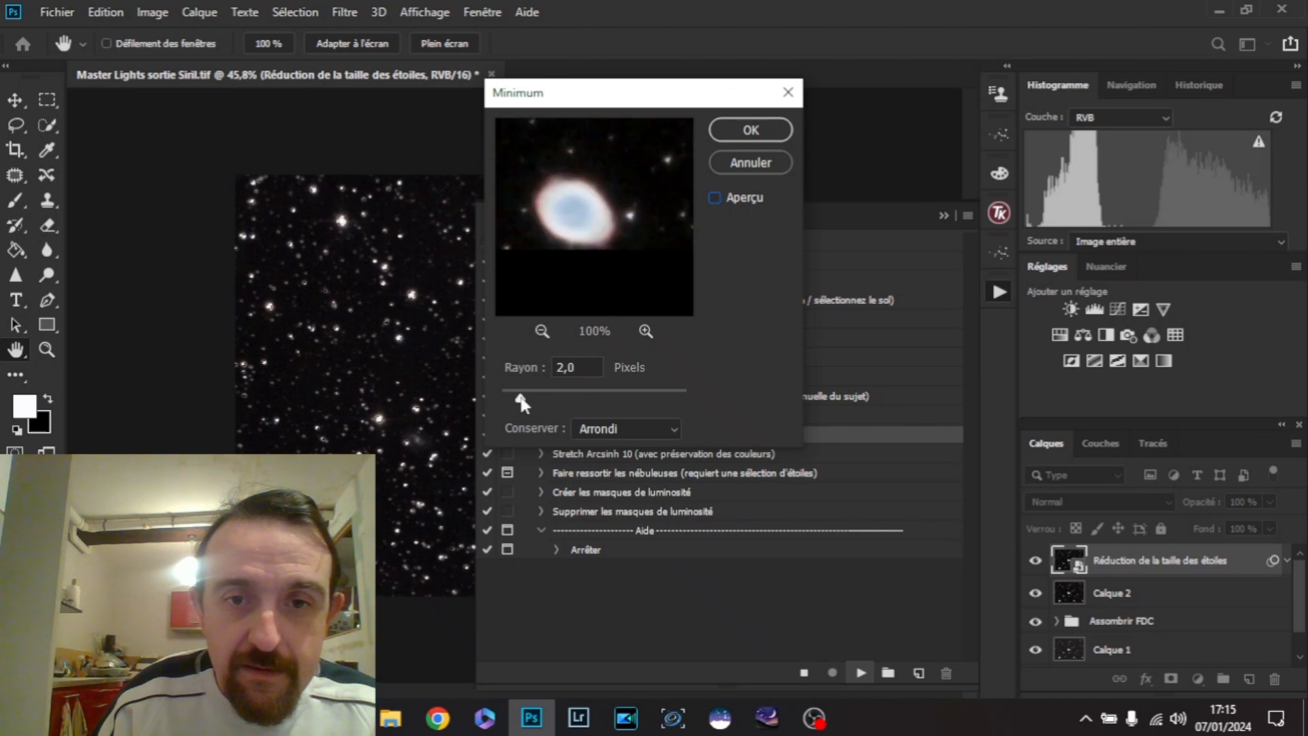
pyautogui.click(714, 197)
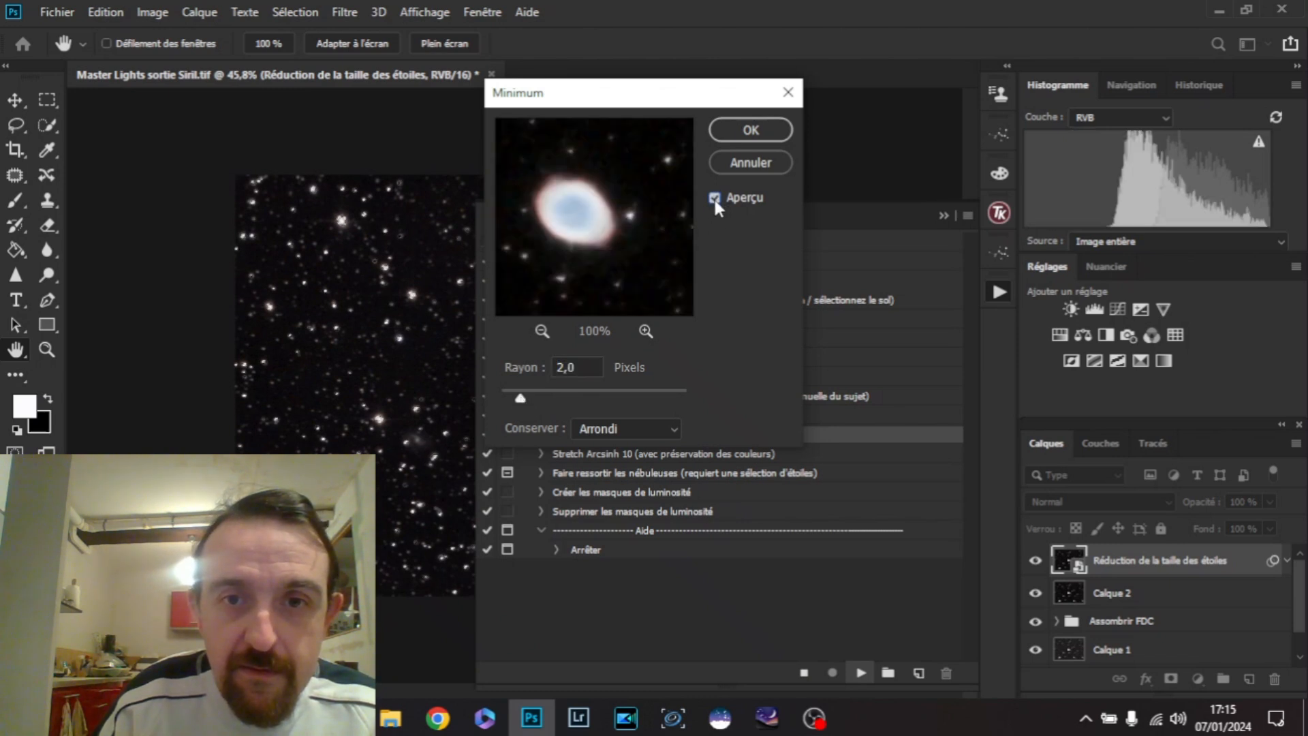
# - Set the Minimum radius to 0,6 pixels with Arrondi and apply the filter
pyautogui.moveTo(520, 401); pyautogui.dragTo(507, 404)
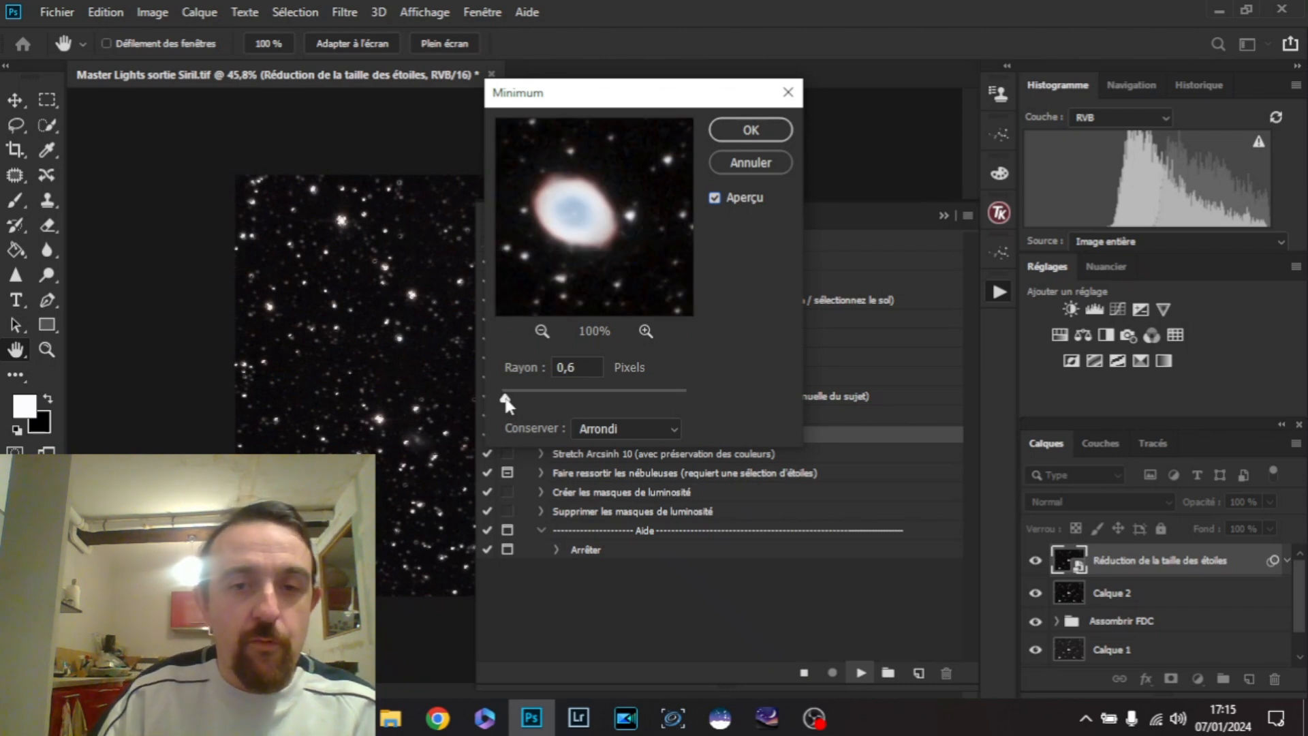
pyautogui.click(754, 131)
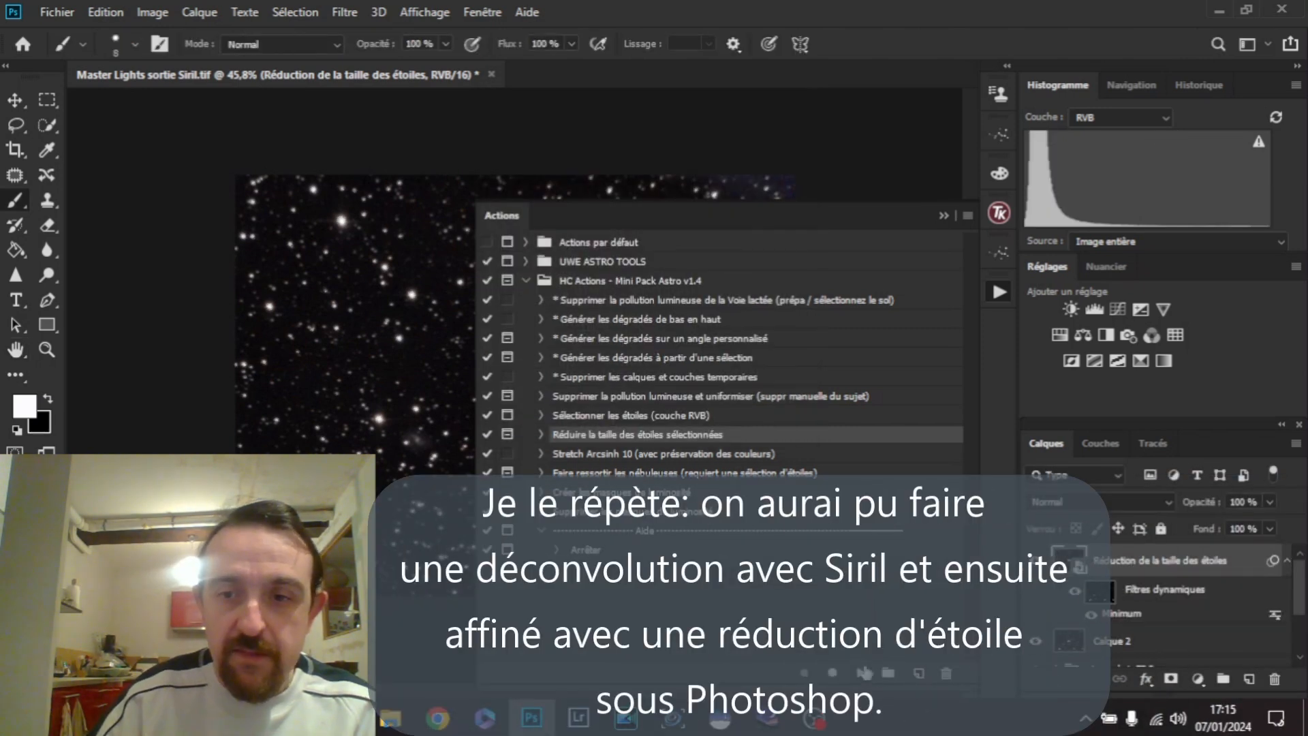
pyautogui.click(952, 215)
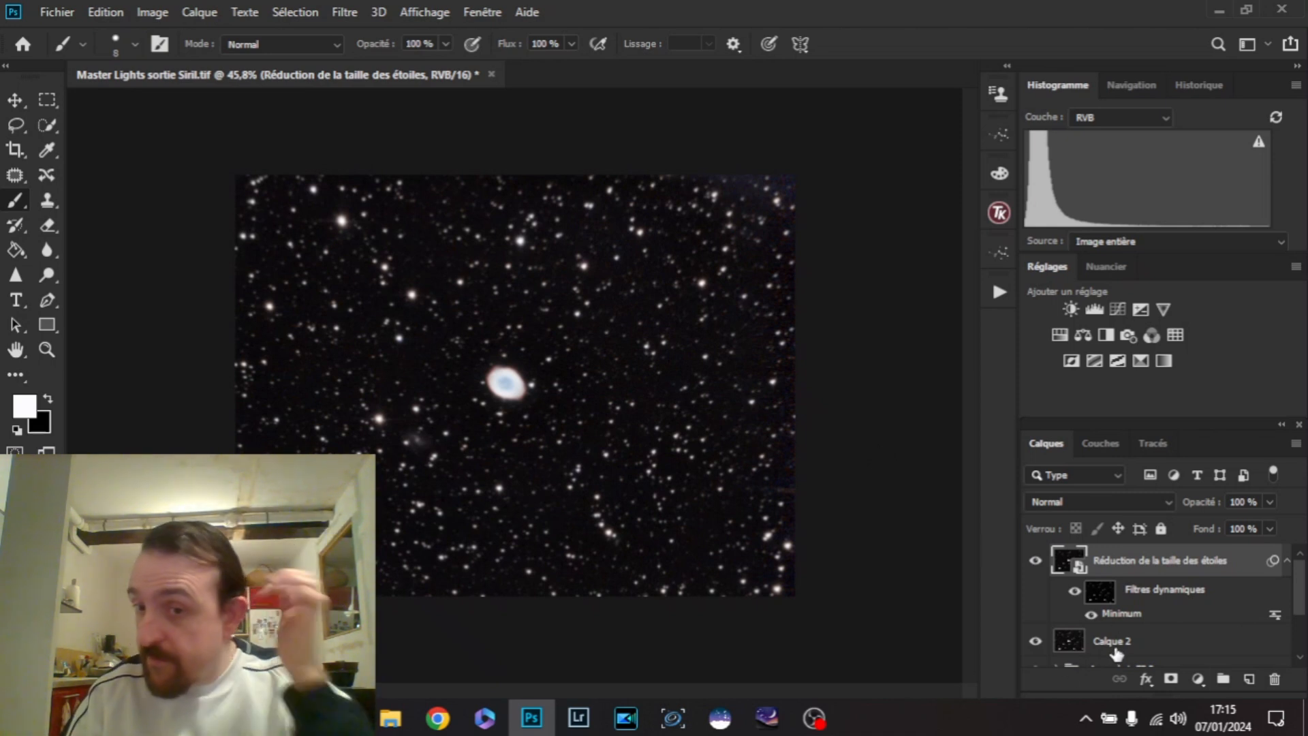
# - Group the layers Réduction de la taille des étoiles and Calque 2, and name the group Reéduction étoiles
pyautogui.click(1169, 650)
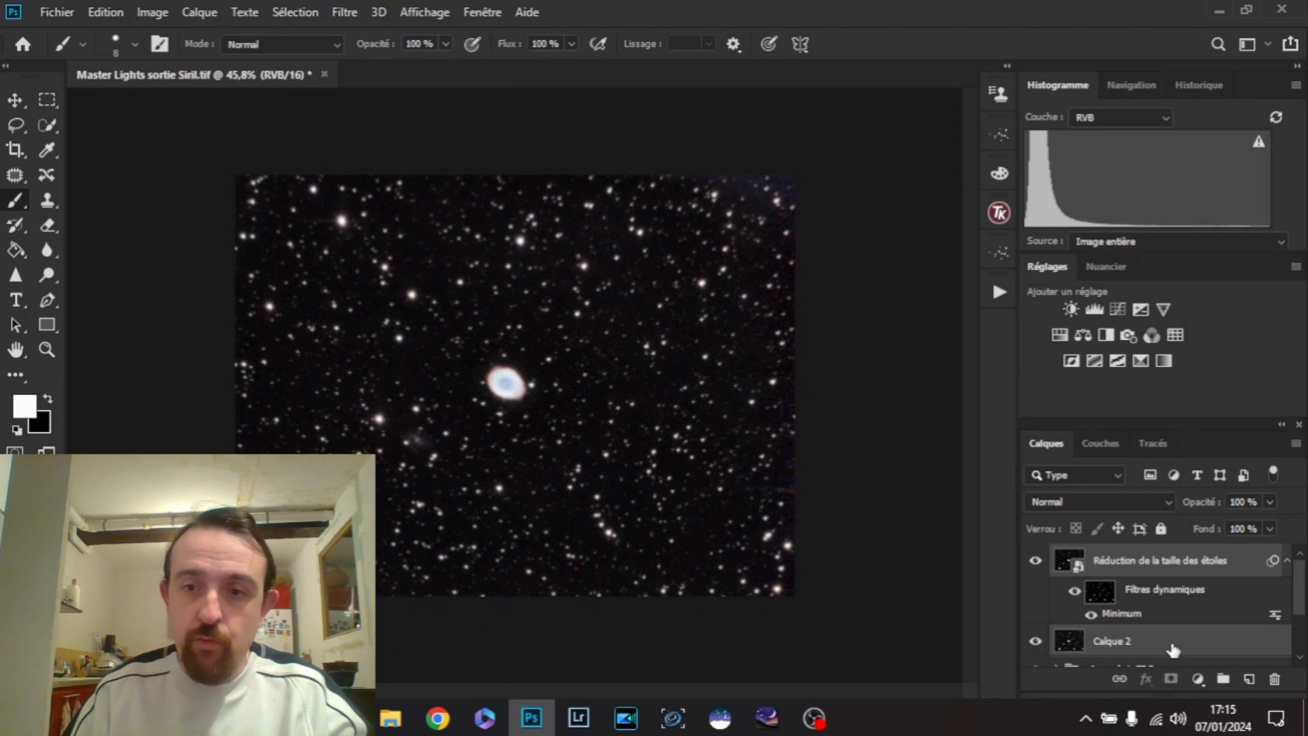
pyautogui.hotkey('ctrl', 'g')
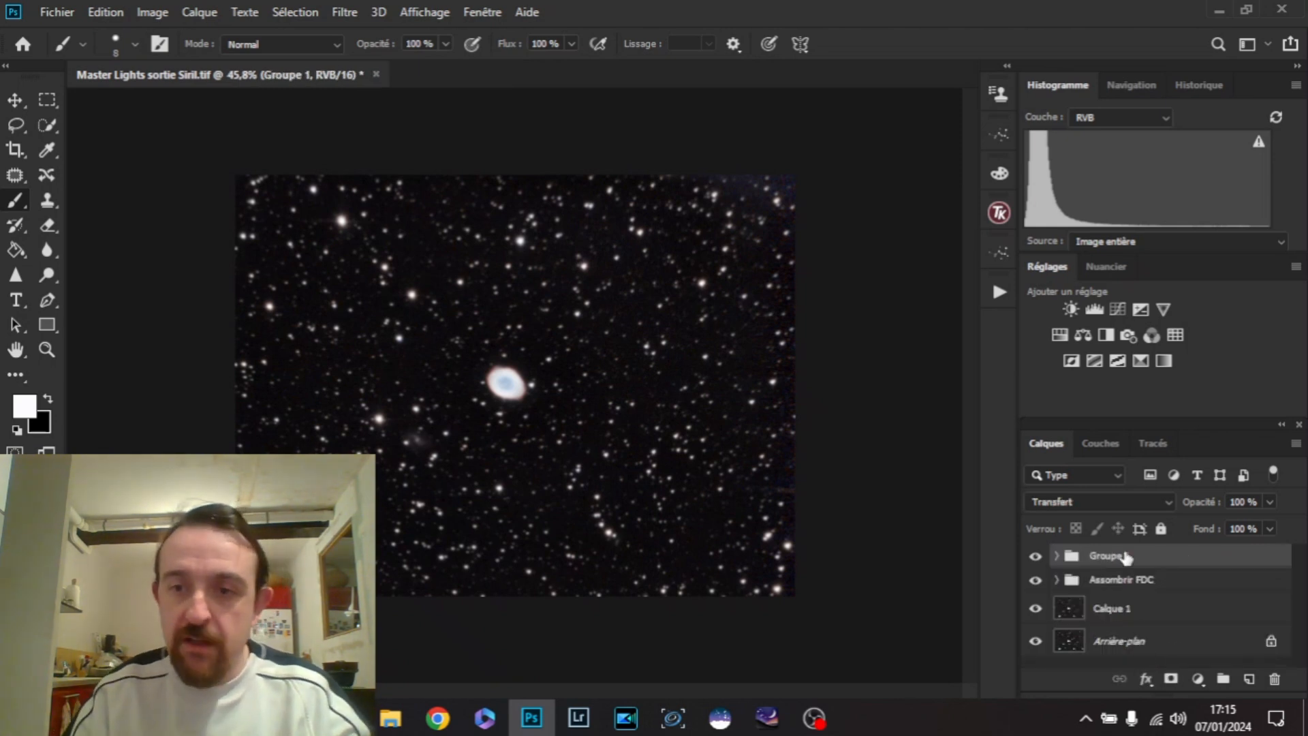
pyautogui.doubleClick(1110, 555)
pyautogui.write('R')
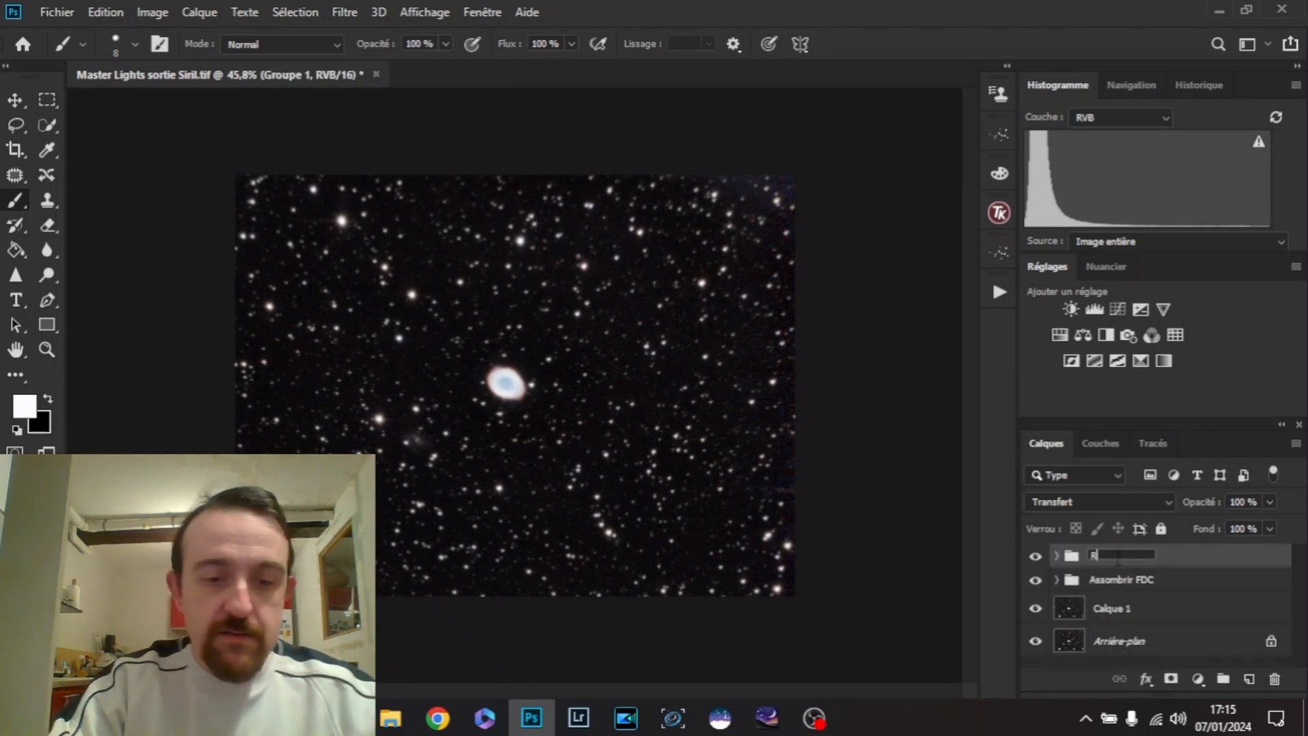
pyautogui.write('éduction ')
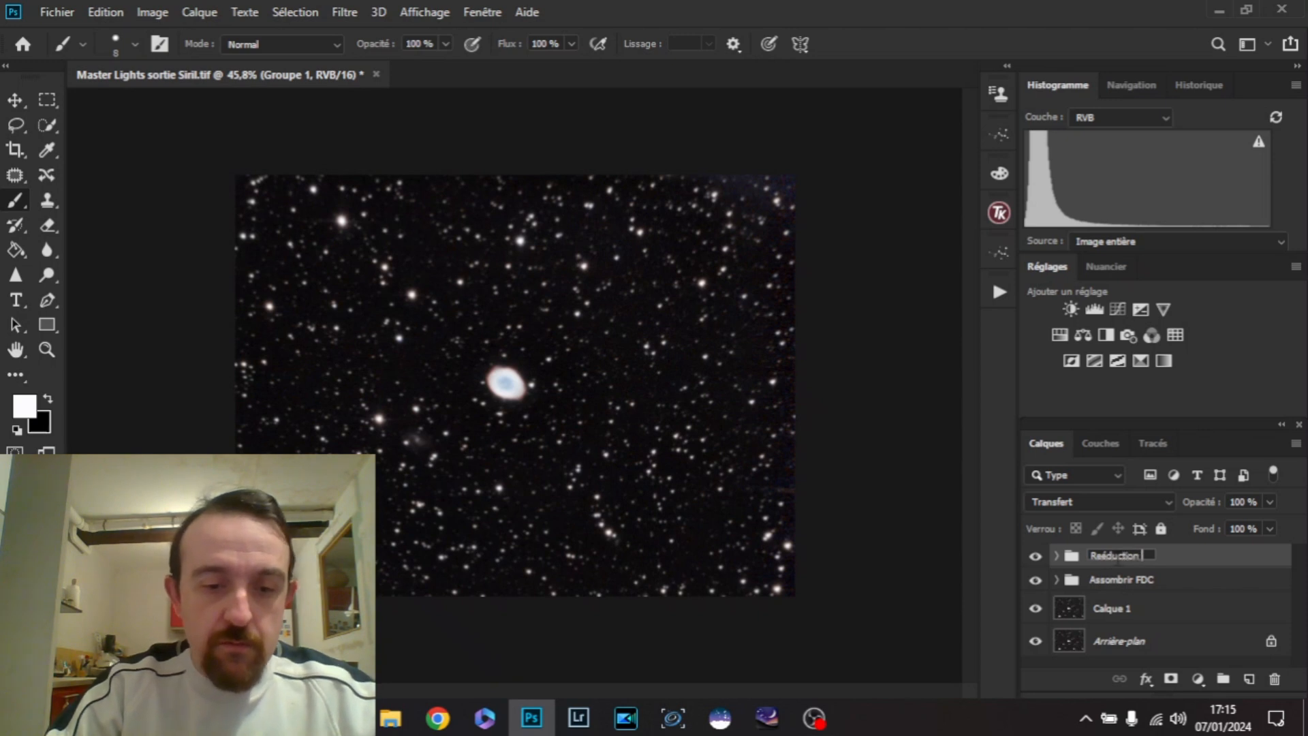
pyautogui.write('étoil')
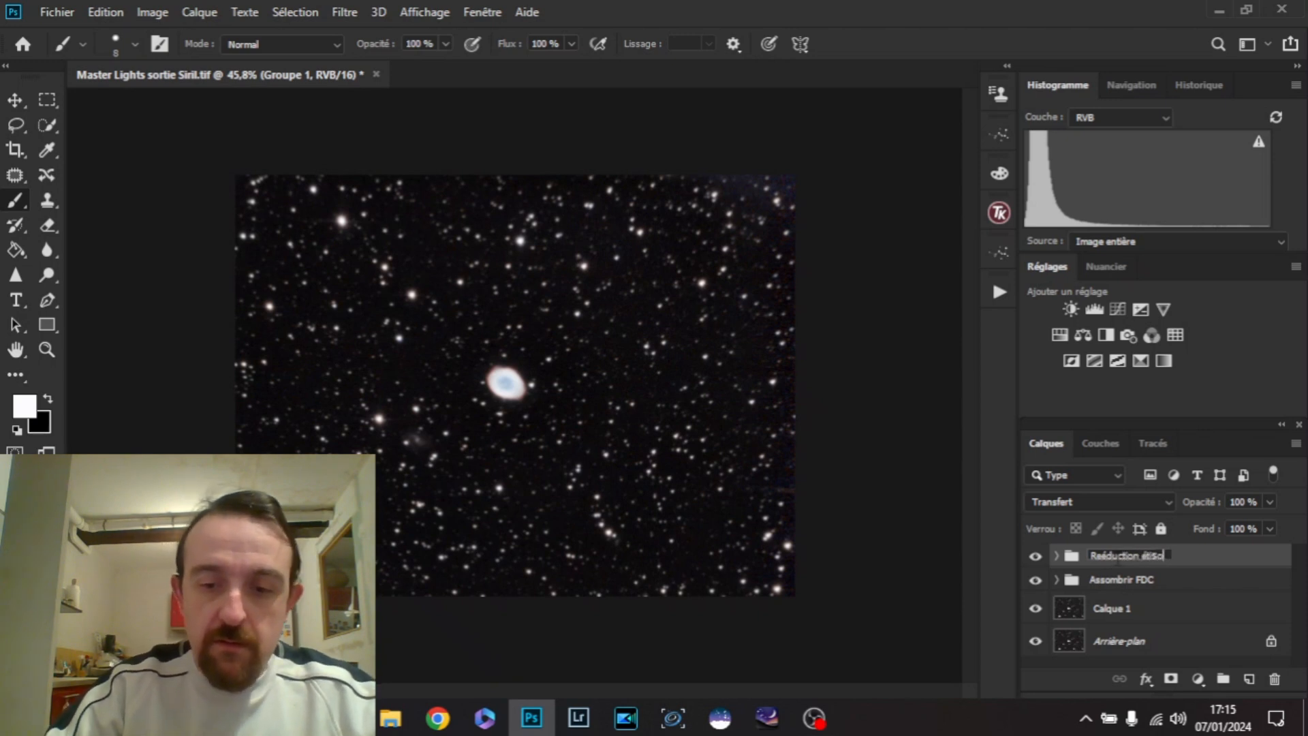
pyautogui.press('BackSpace')
pyautogui.press('BackSpace')
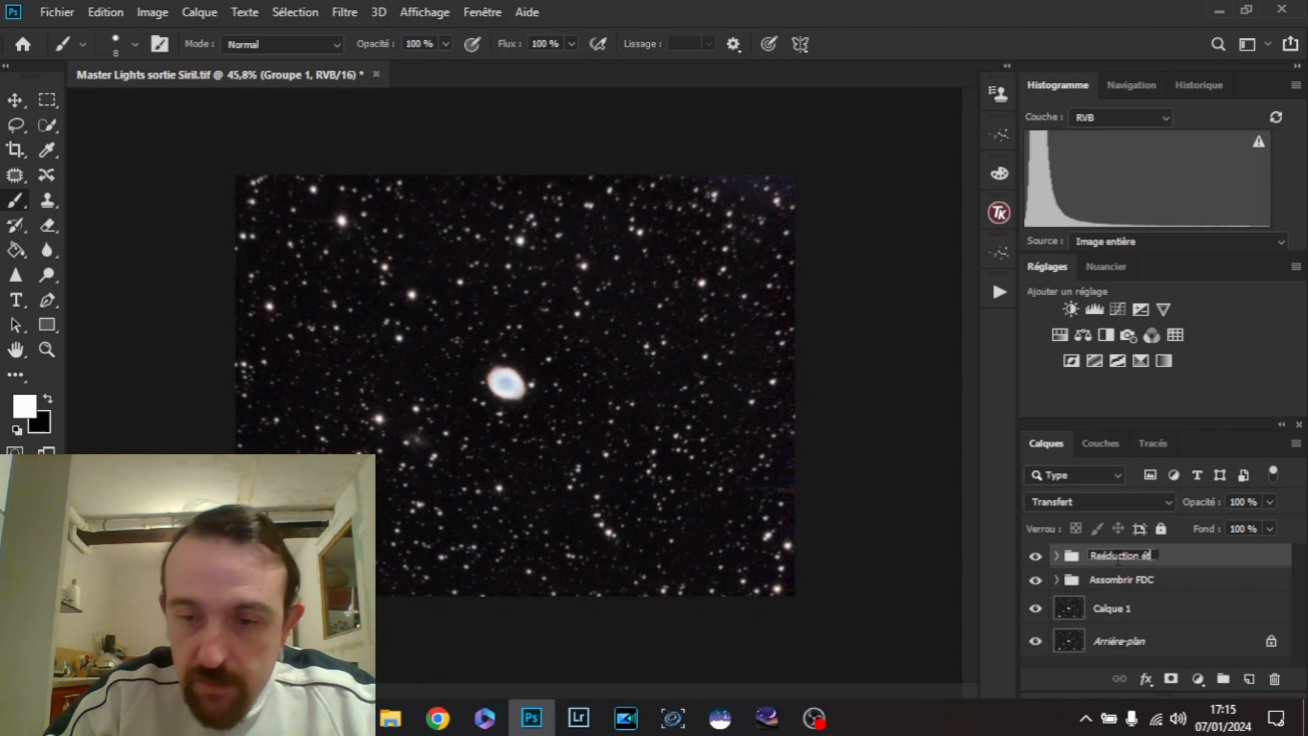
pyautogui.write('oiles')
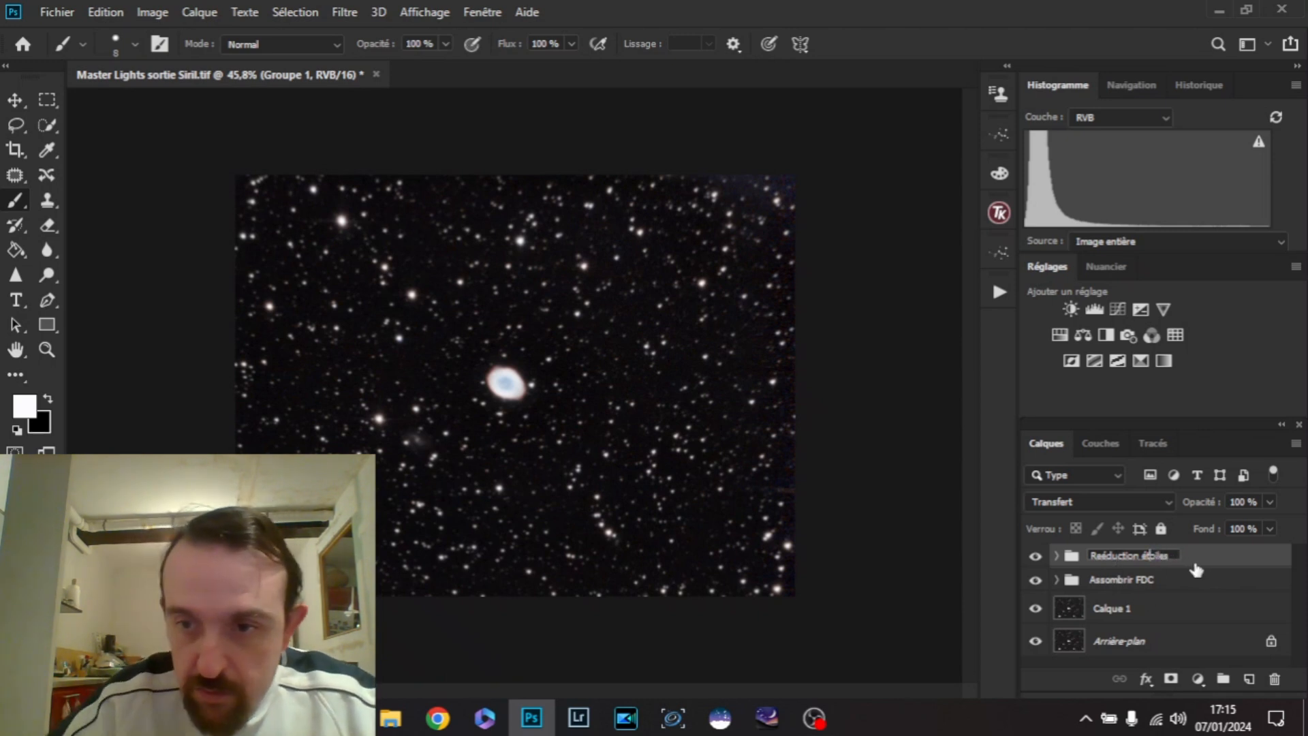
pyautogui.press('Return')
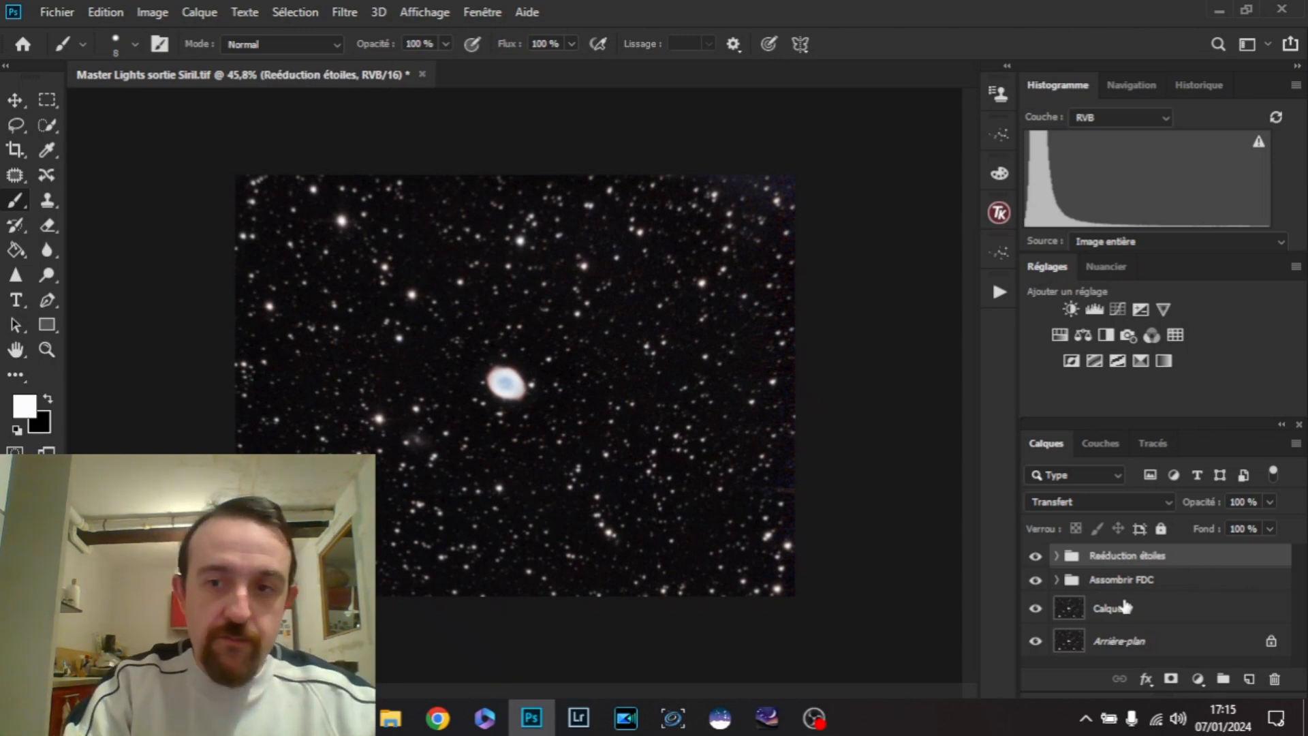
# - Stamp all visible layers into a new top layer and make a Color Range selection sampled from the nebula with tolerance 55
pyautogui.hotkey('ctrl', 'alt', 'shift', 'e')
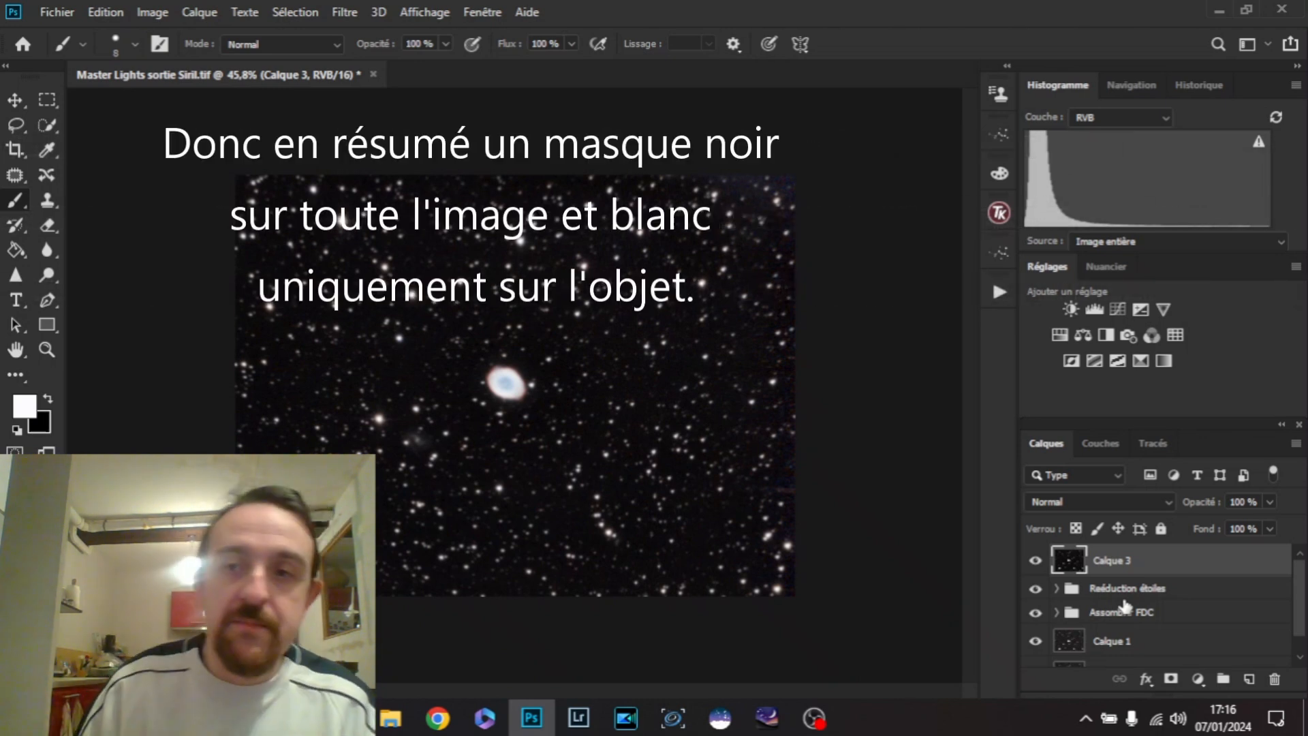
pyautogui.click(304, 14)
pyautogui.click(311, 199)
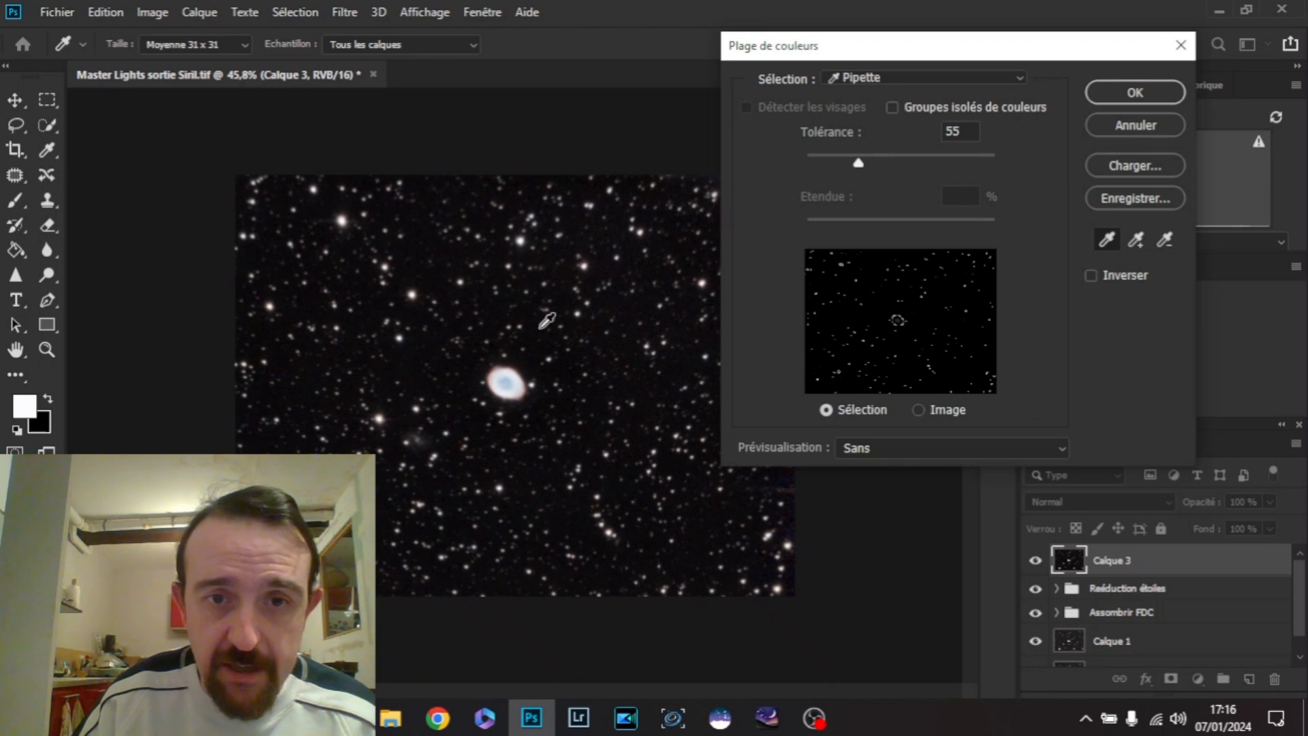
pyautogui.click(506, 374)
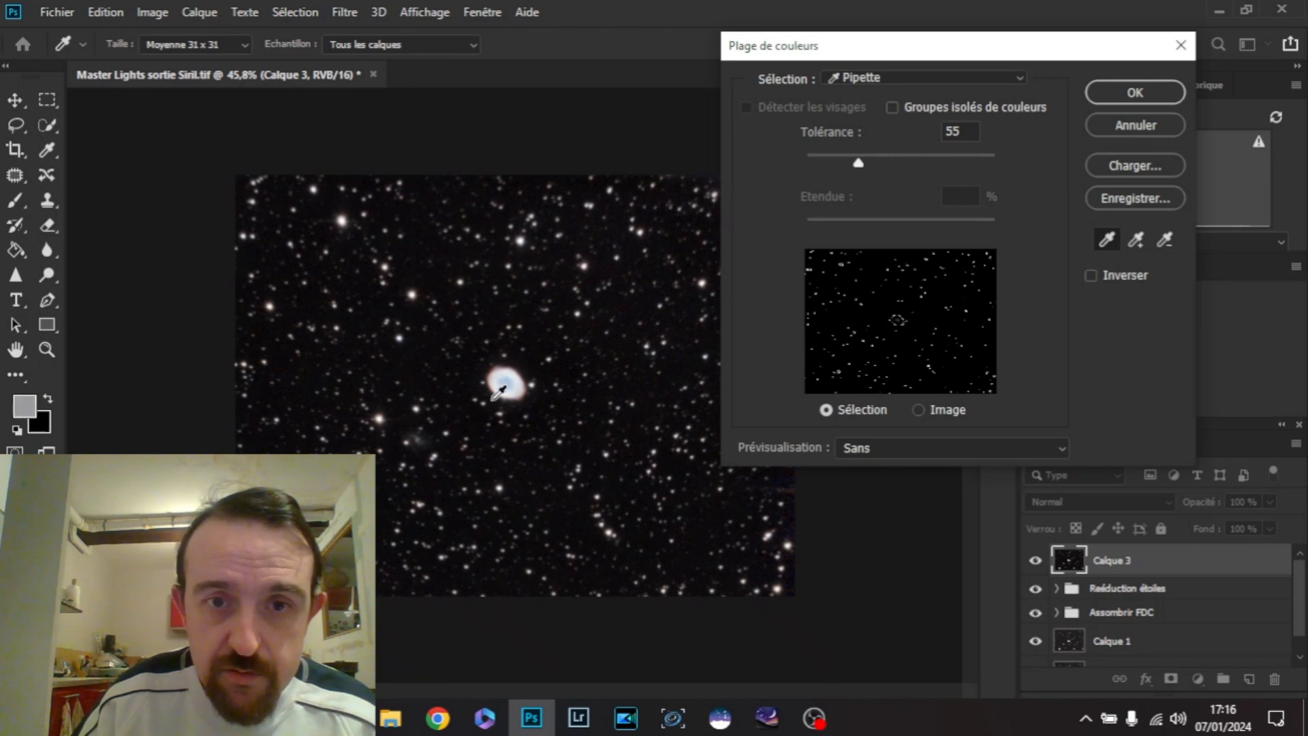
pyautogui.click(503, 386)
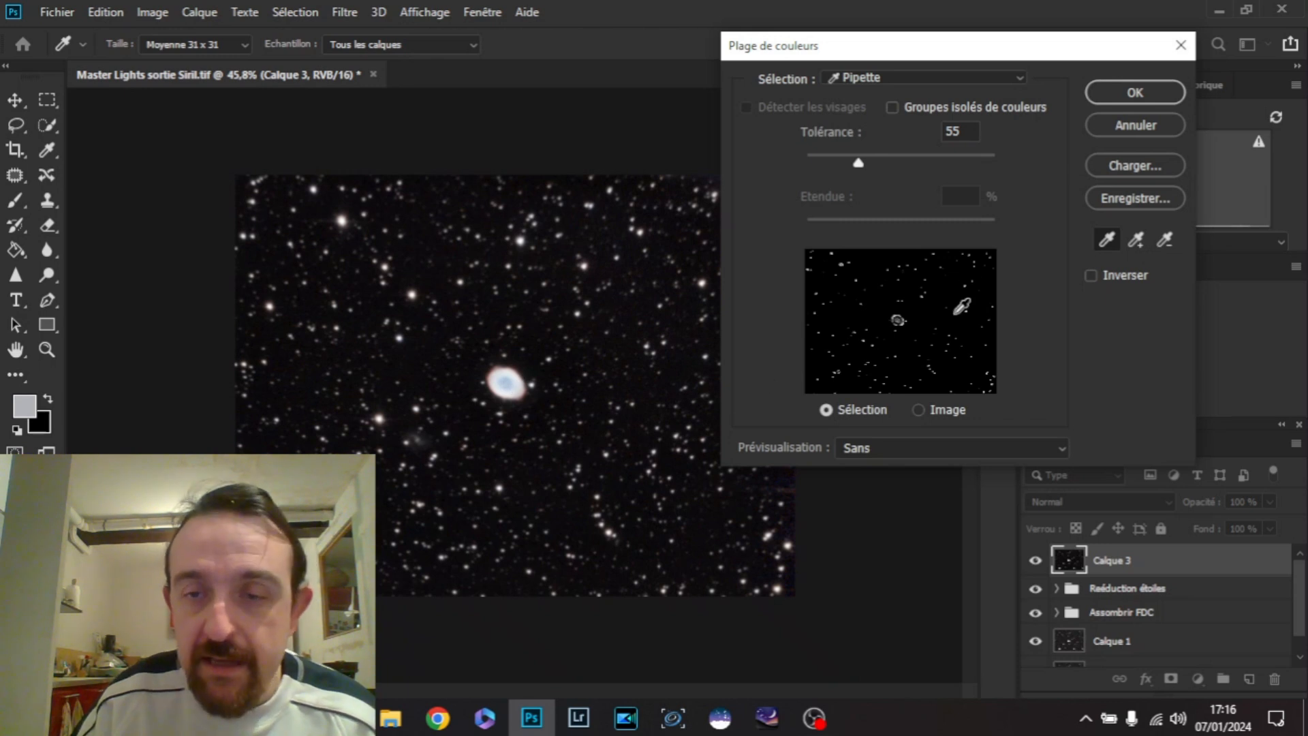
pyautogui.click(1106, 91)
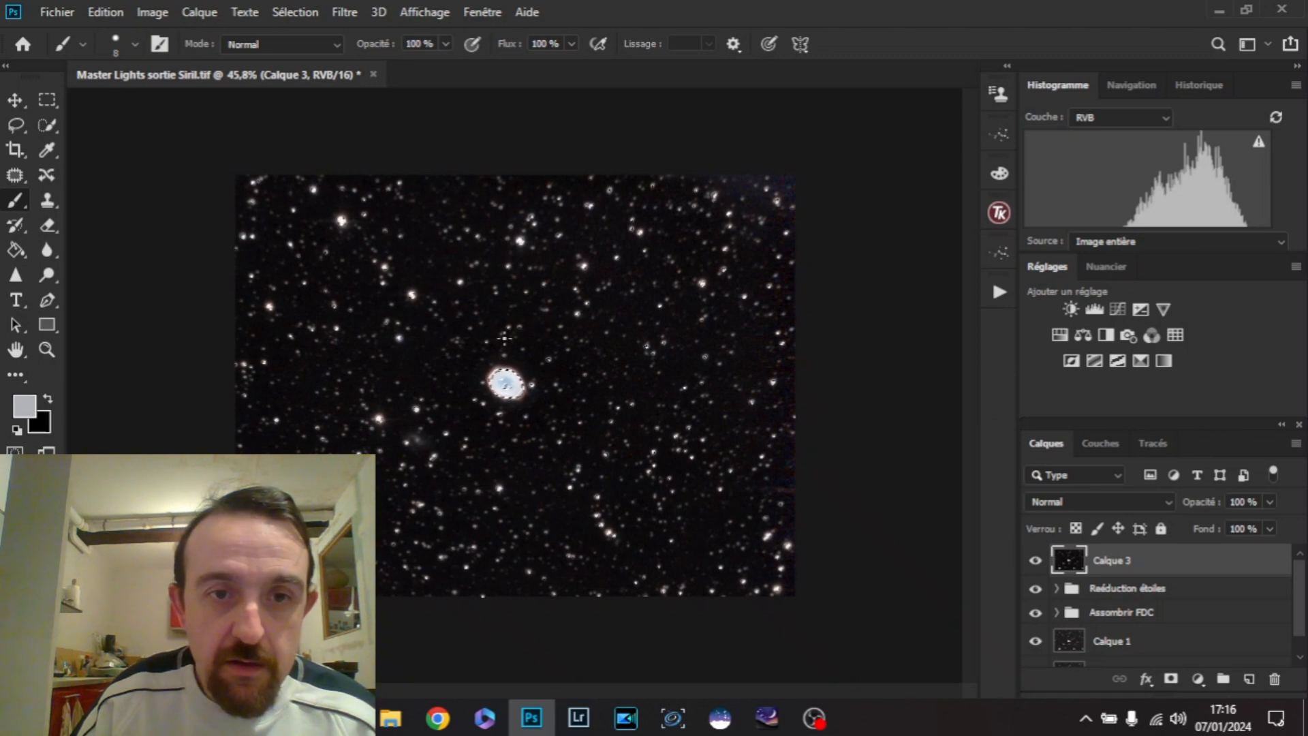
# - Subtract the stars around the nebula from the selection with the Quick Selection tool
pyautogui.scroll(2, 496, 351)
pyautogui.scroll(2, 495, 352)
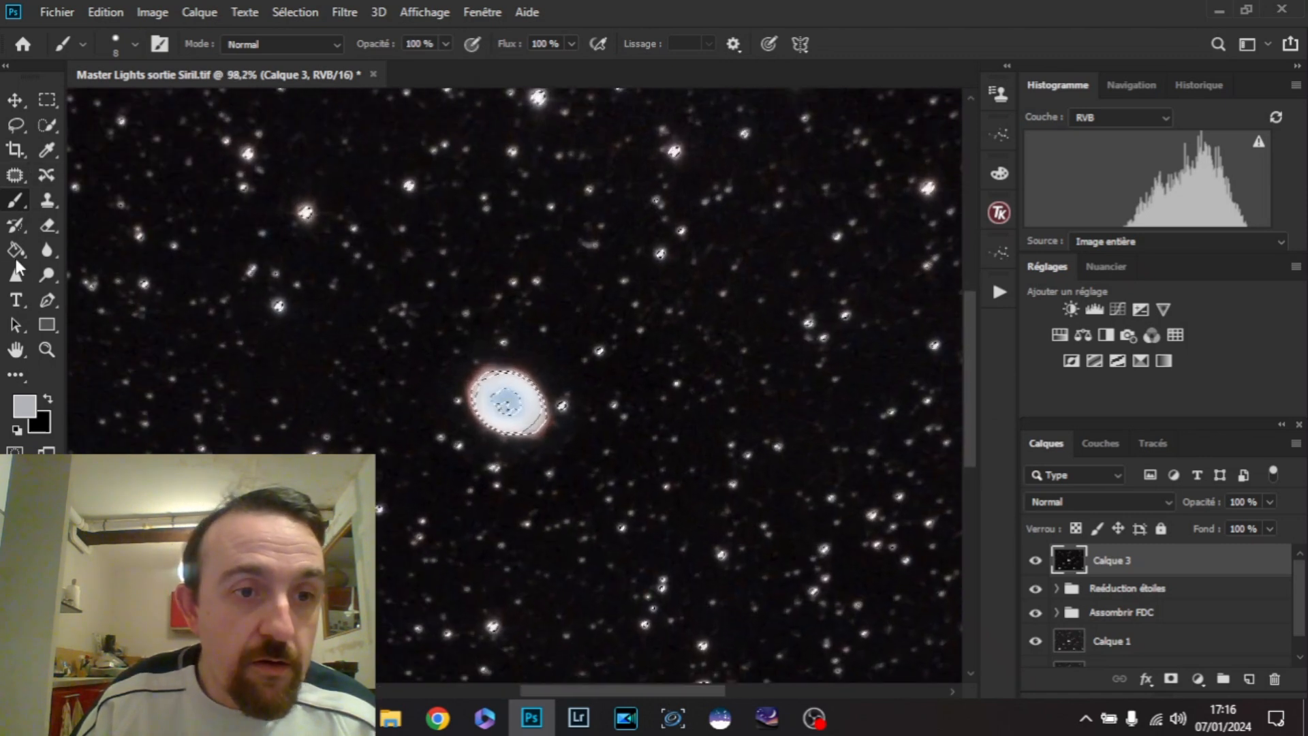
pyautogui.click(47, 396)
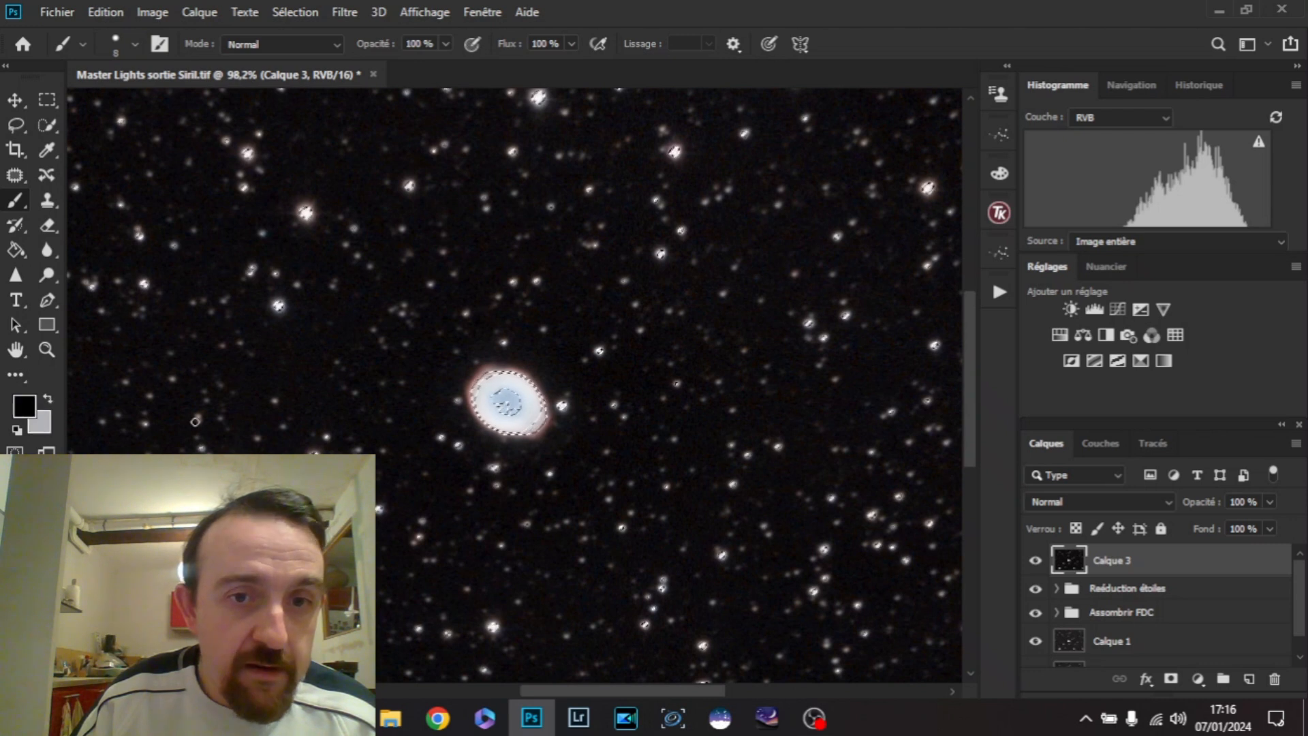
pyautogui.click(47, 125)
pyautogui.click(174, 43)
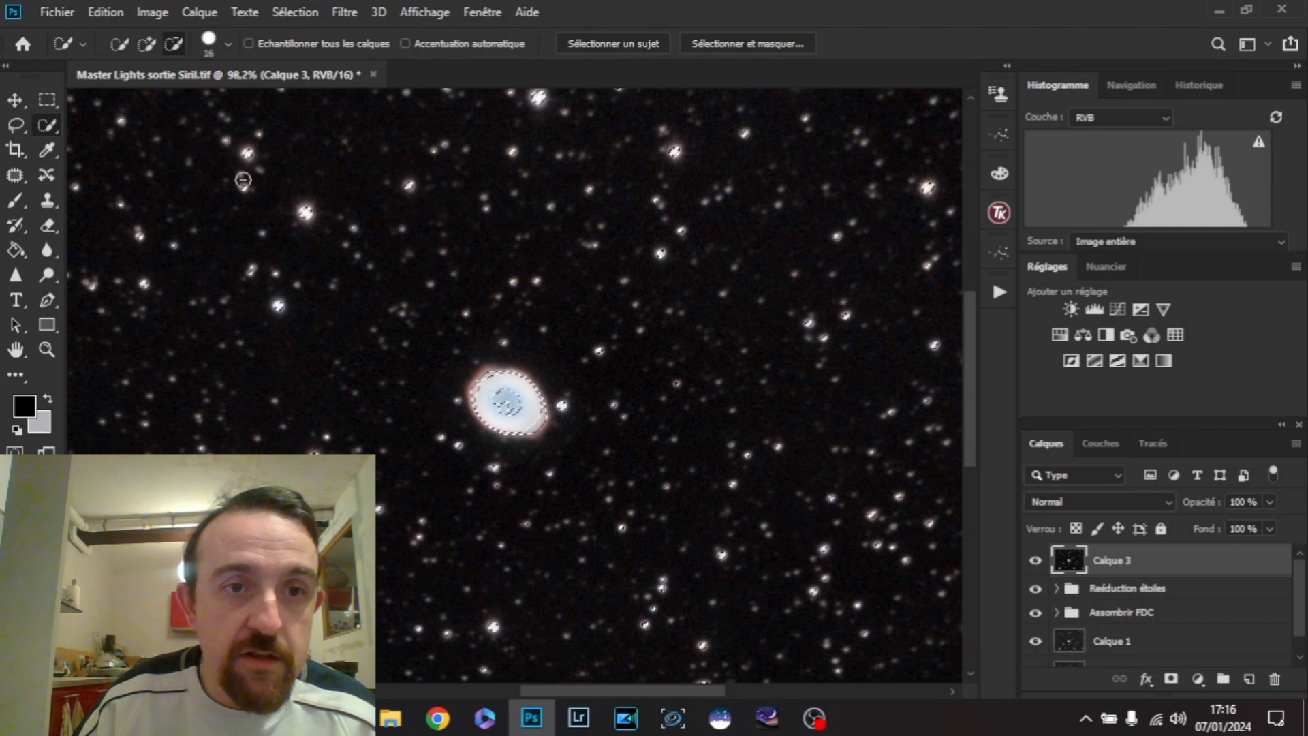
pyautogui.scroll(-4, 243, 179)
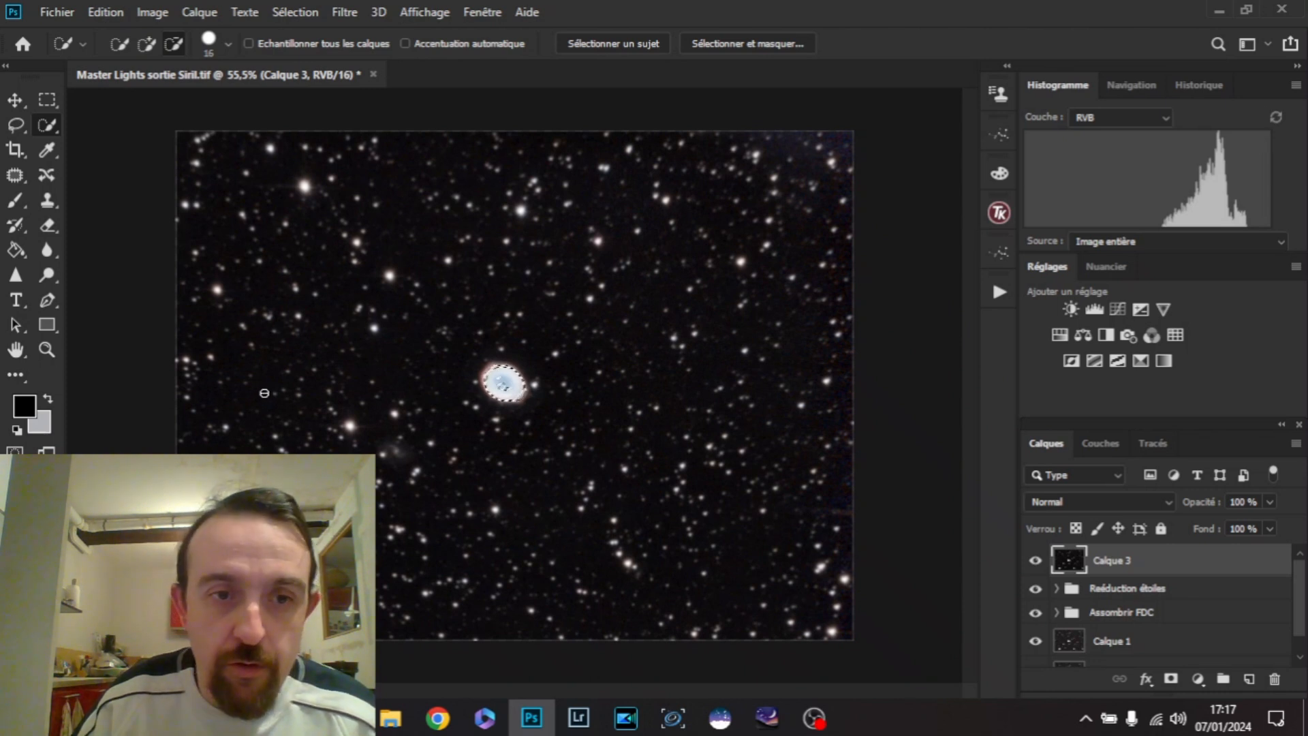
# - Add the nebula's unselected centre to the selection with the Quick Selection tool
pyautogui.click(147, 43)
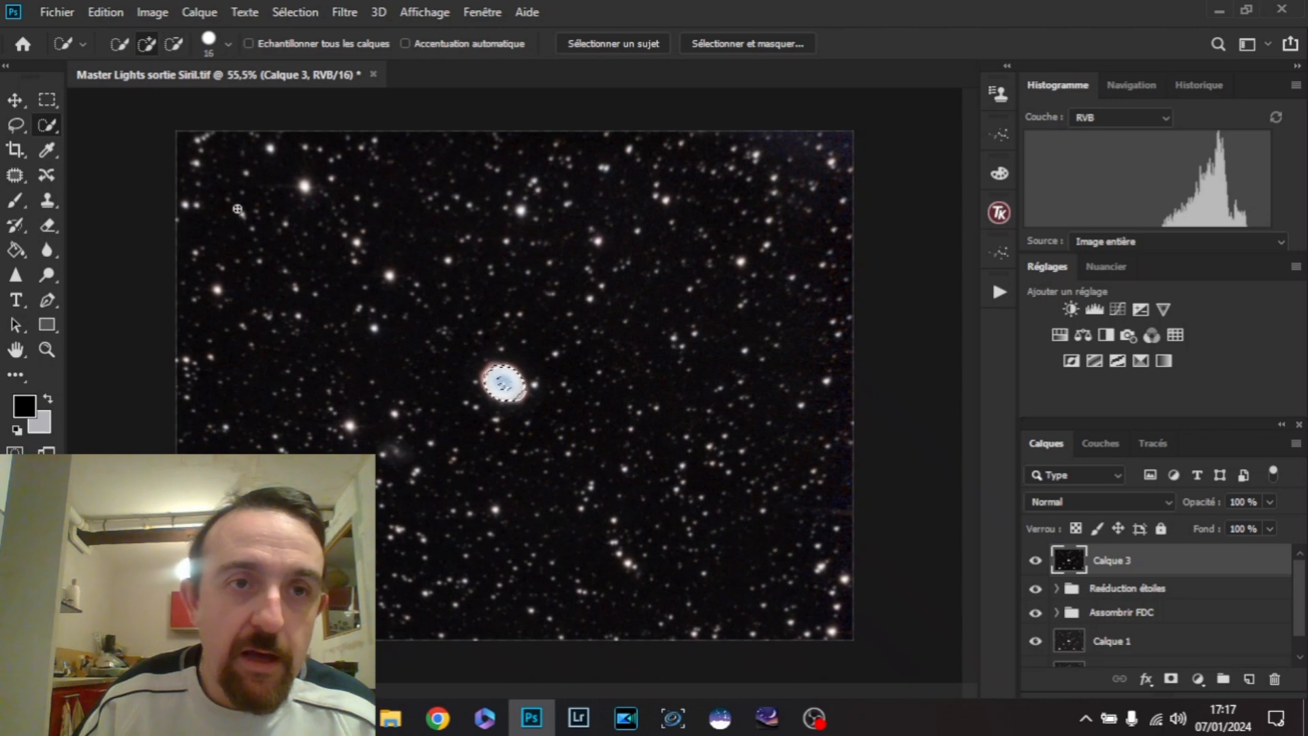
pyautogui.scroll(5, 503, 383)
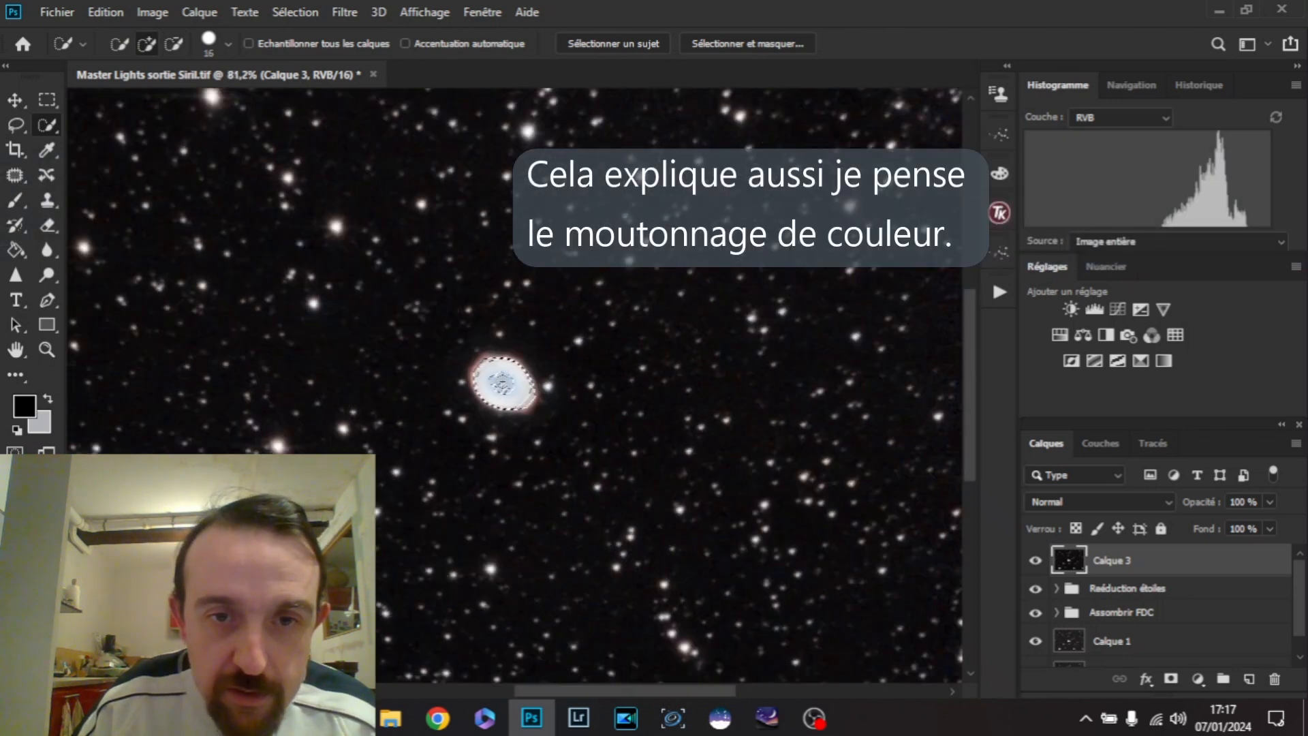
pyautogui.moveTo(496, 371); pyautogui.dragTo(496, 389)
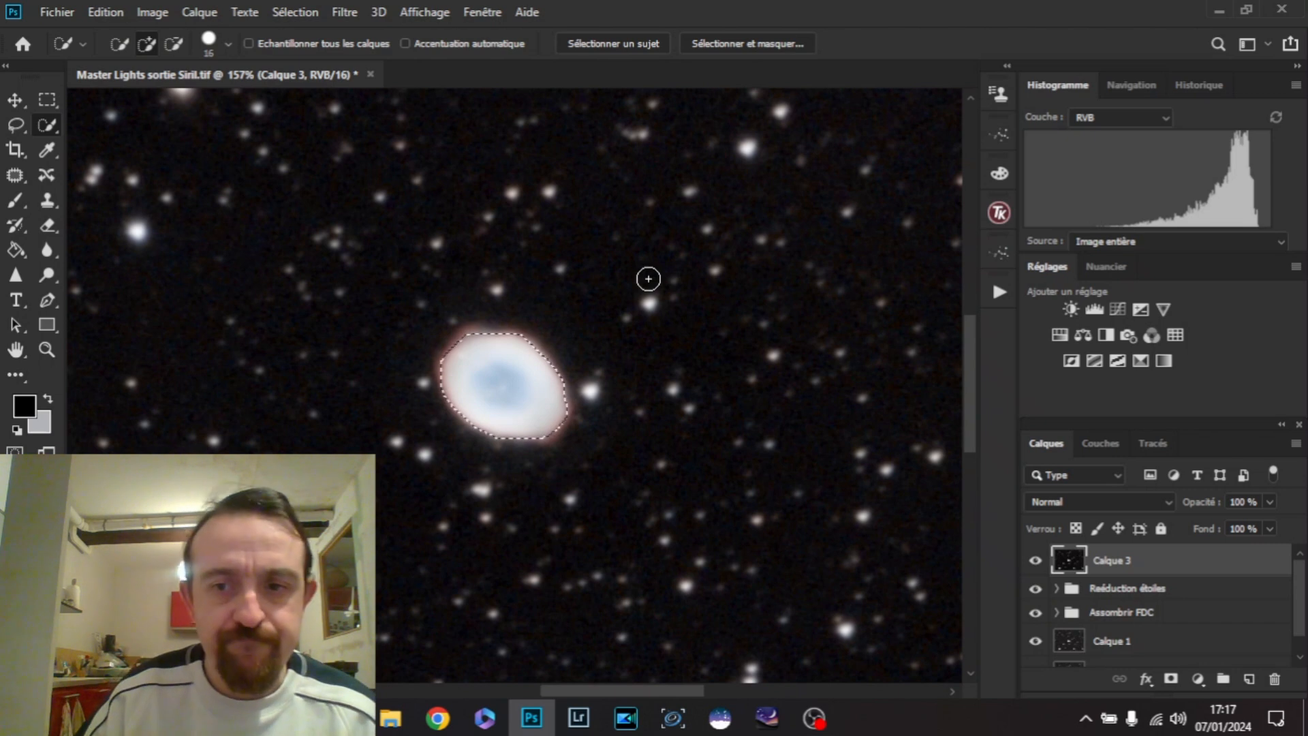
# - Expand the nebula selection by 1 pixel, without applying the effect at the canvas bounds
pyautogui.click(294, 12)
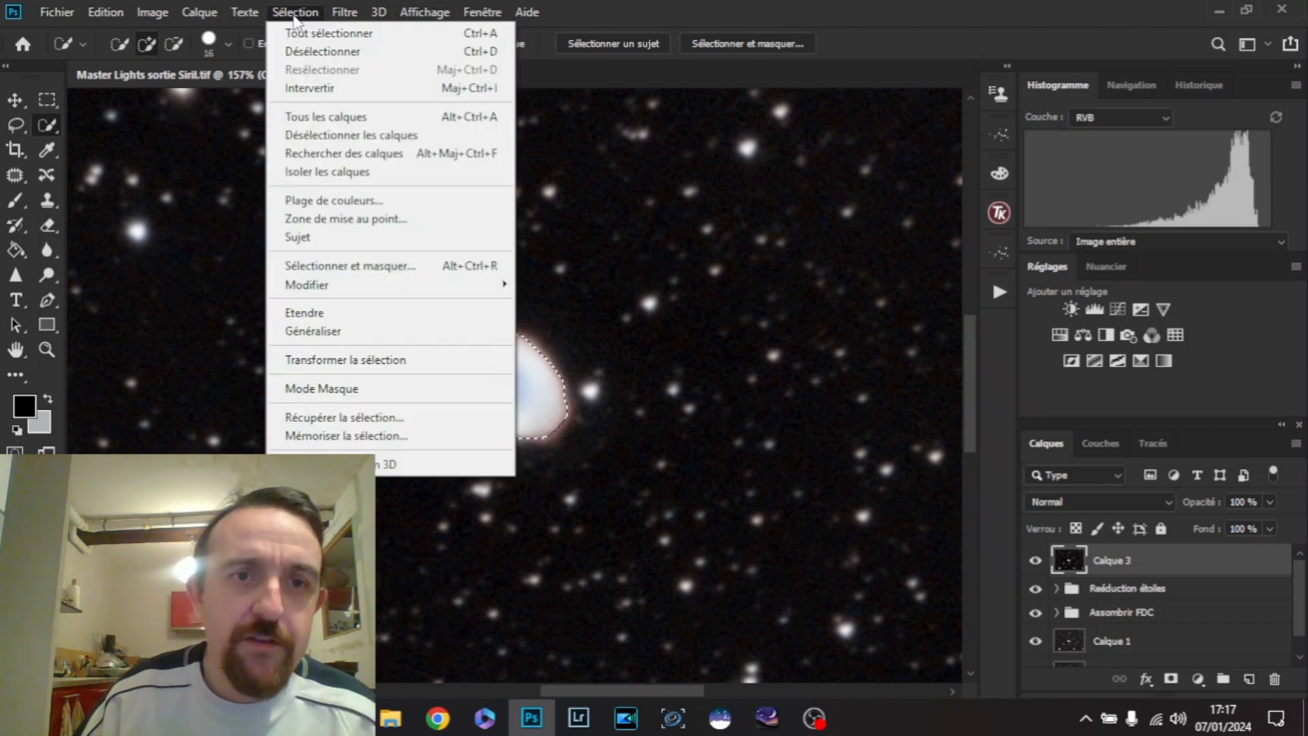
pyautogui.click(600, 255)
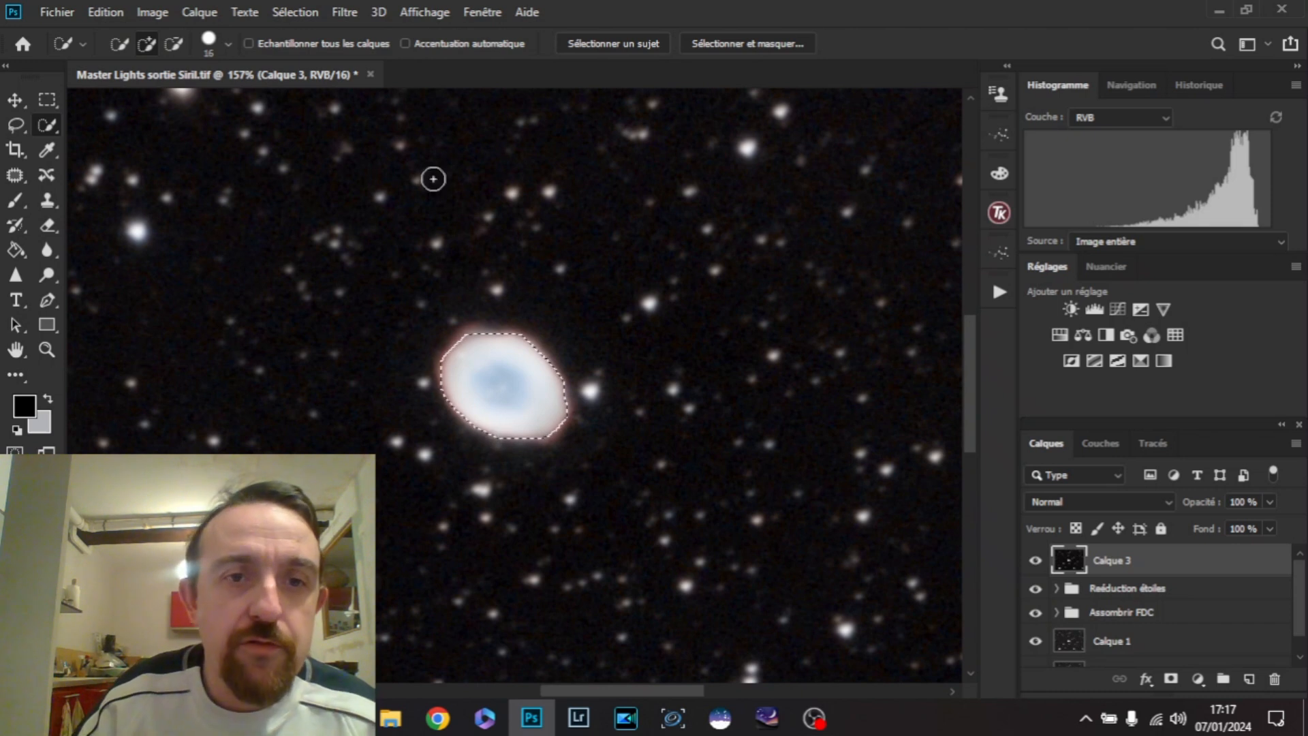
pyautogui.click(296, 13)
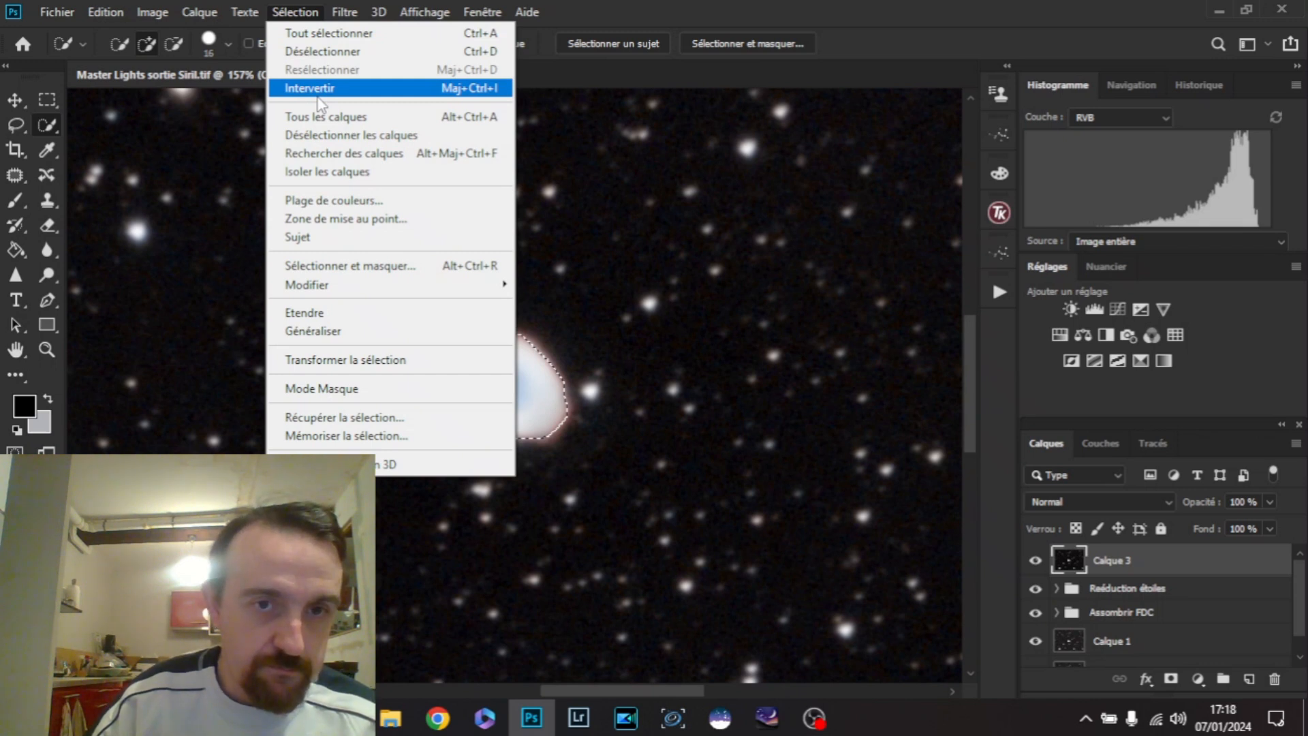
pyautogui.moveTo(413, 286)
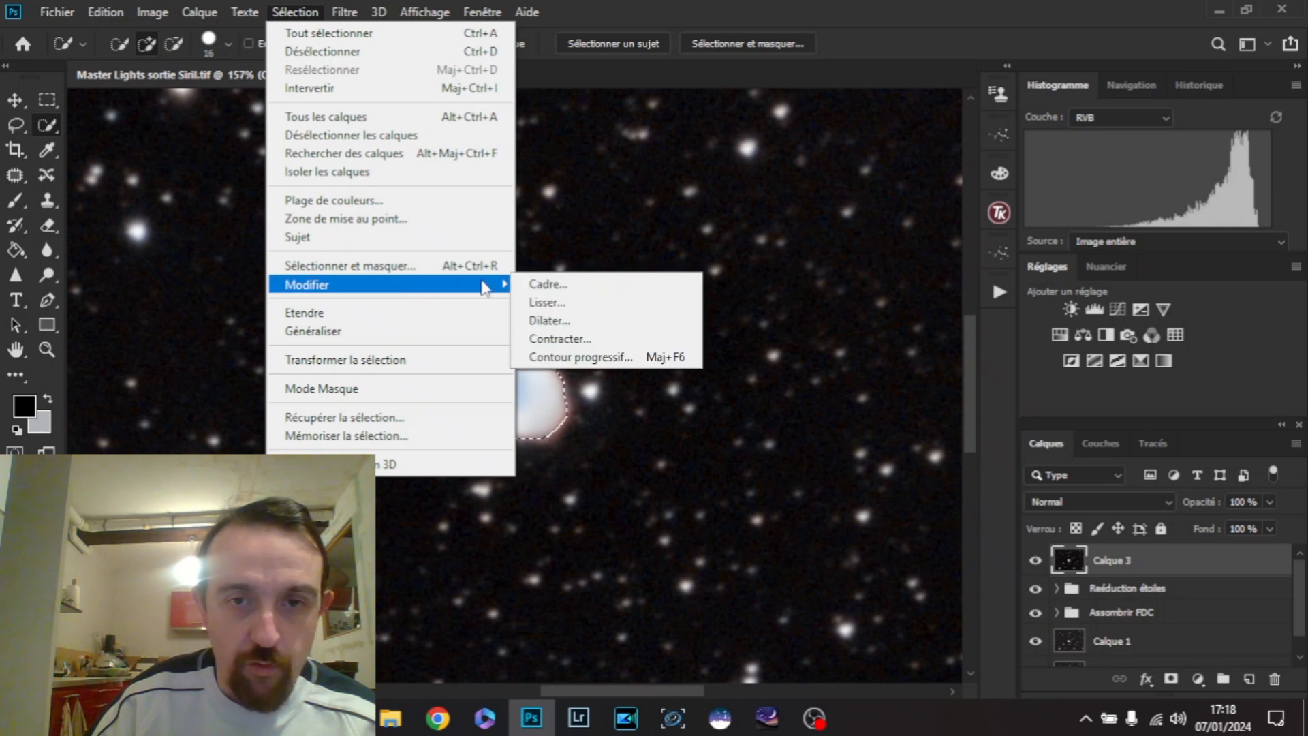
pyautogui.click(580, 323)
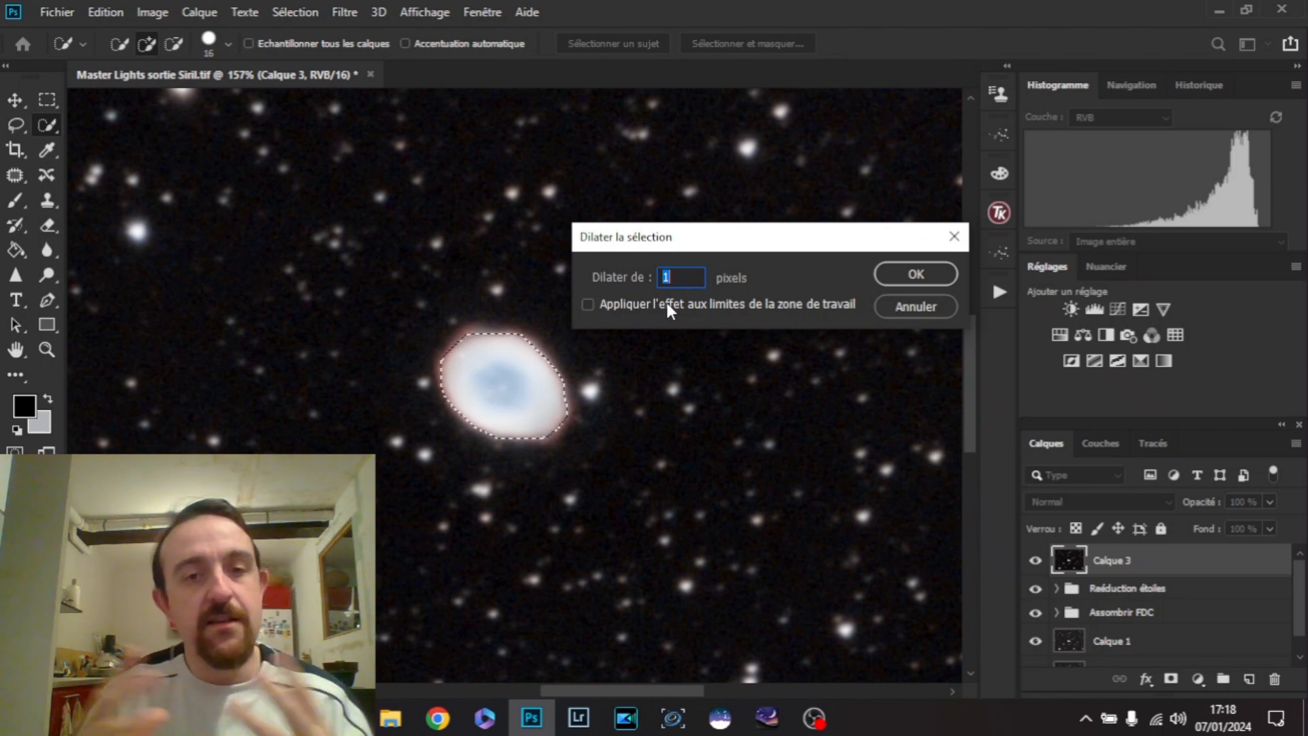
pyautogui.click(891, 281)
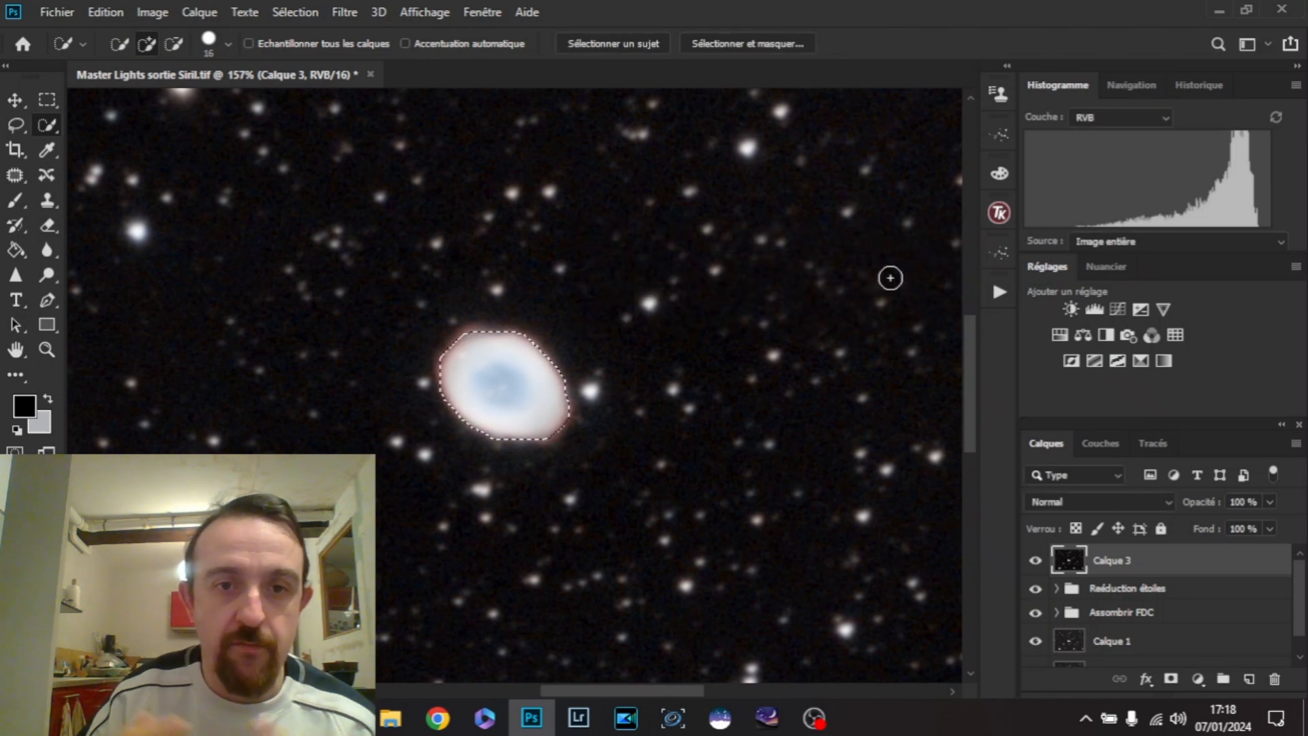
pyautogui.click(298, 12)
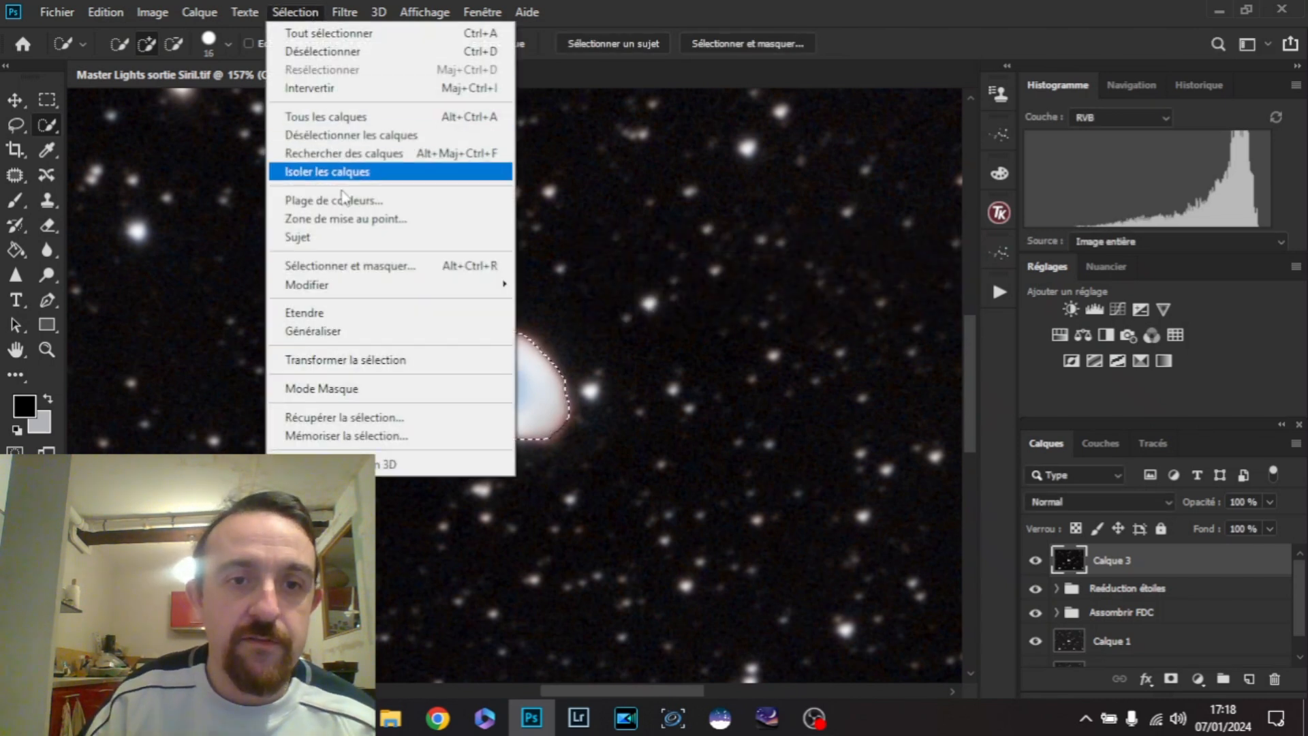
pyautogui.moveTo(372, 286)
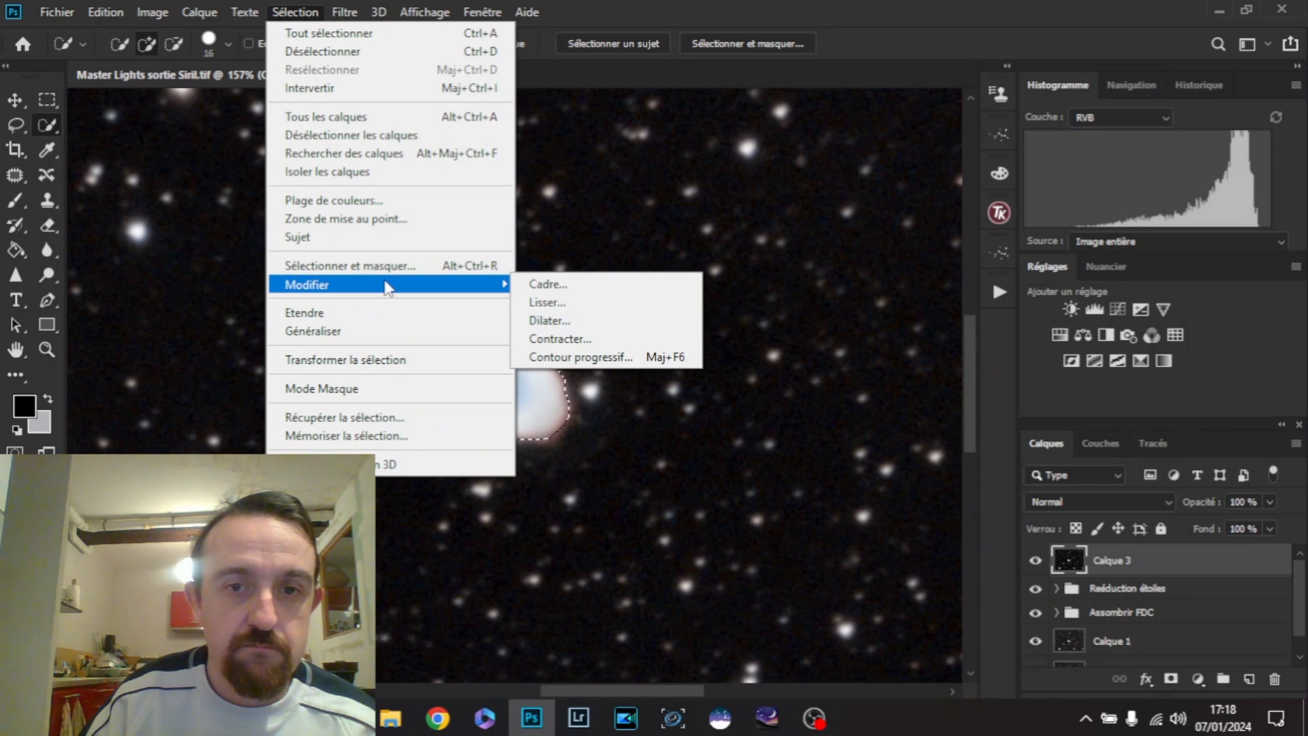
pyautogui.click(578, 339)
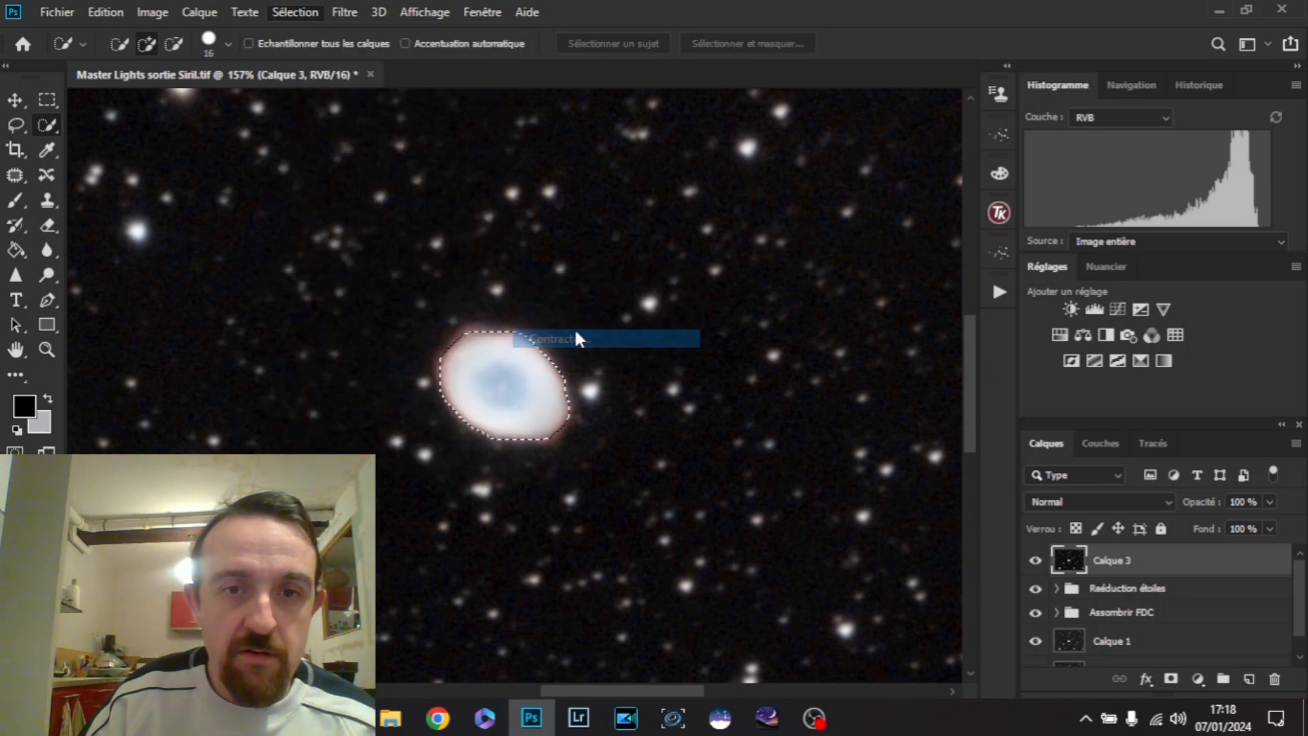
pyautogui.click(776, 246)
# - Undo the last selection expansion and expand the nebula selection by 2 pixels instead
pyautogui.click(115, 14)
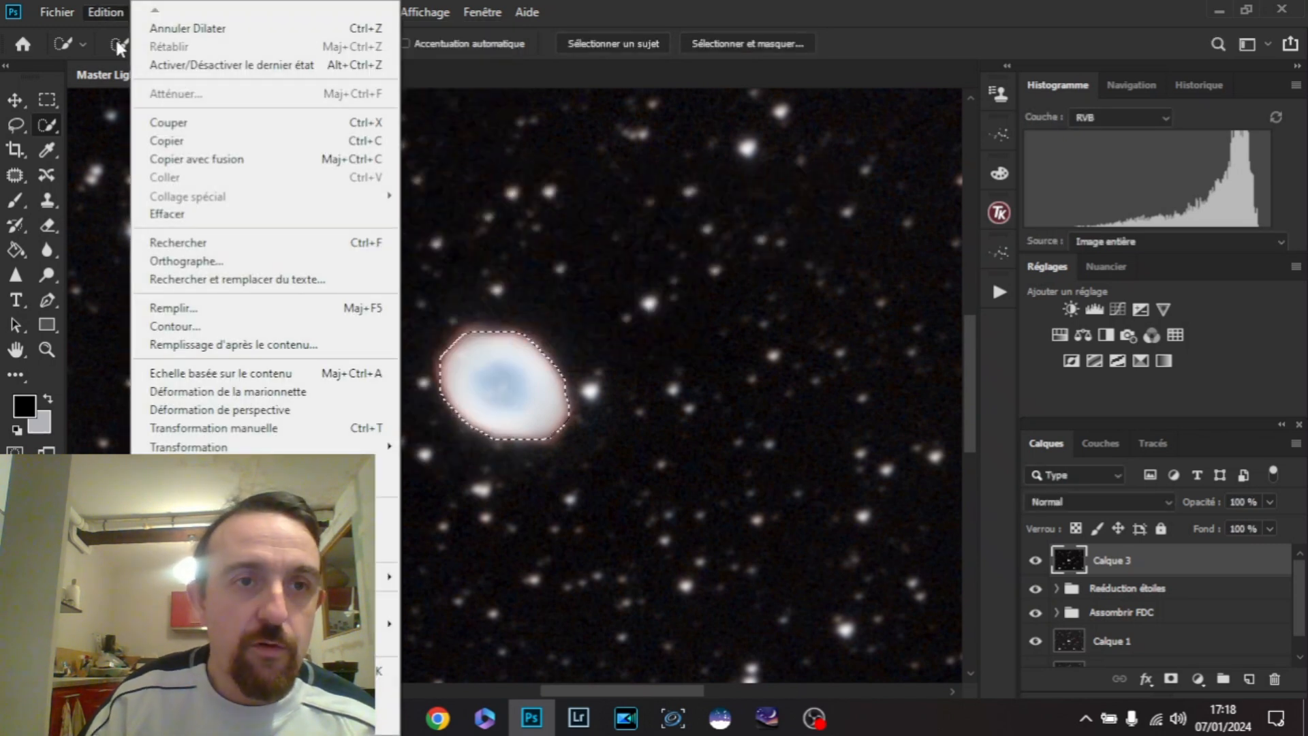
pyautogui.click(185, 29)
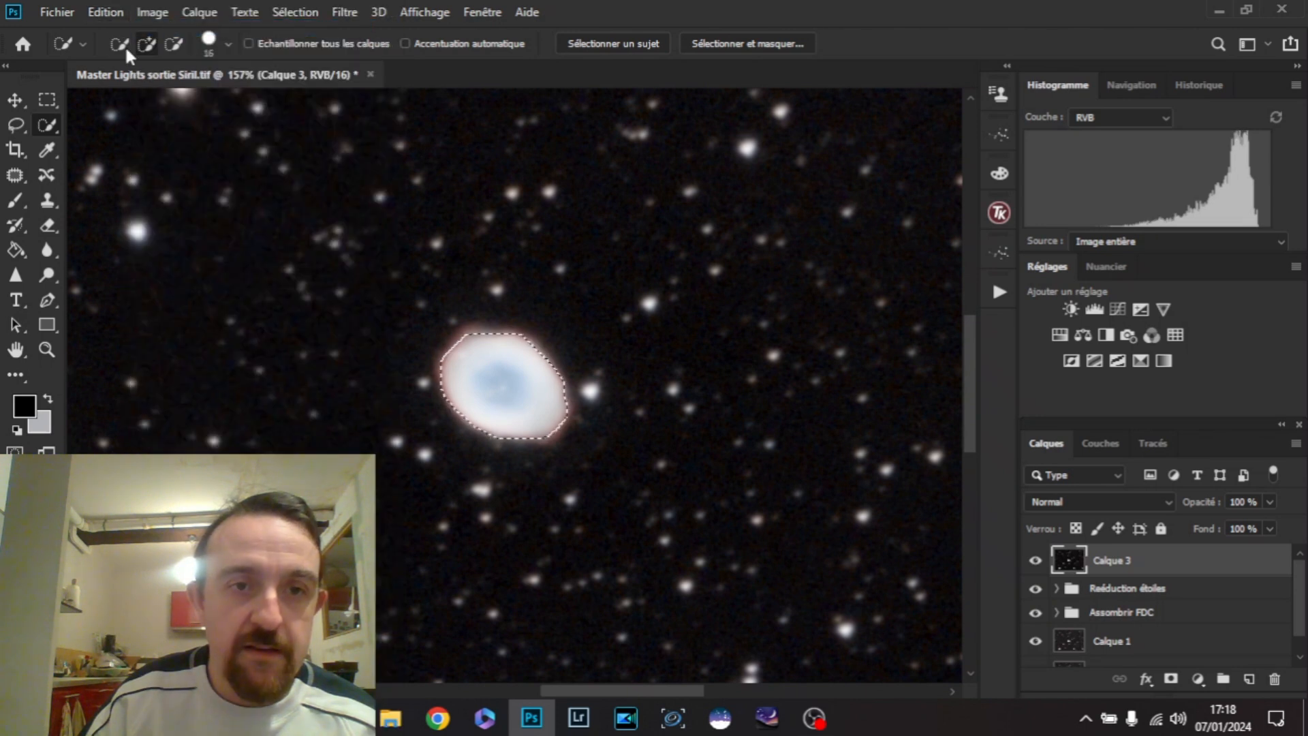
pyautogui.click(293, 14)
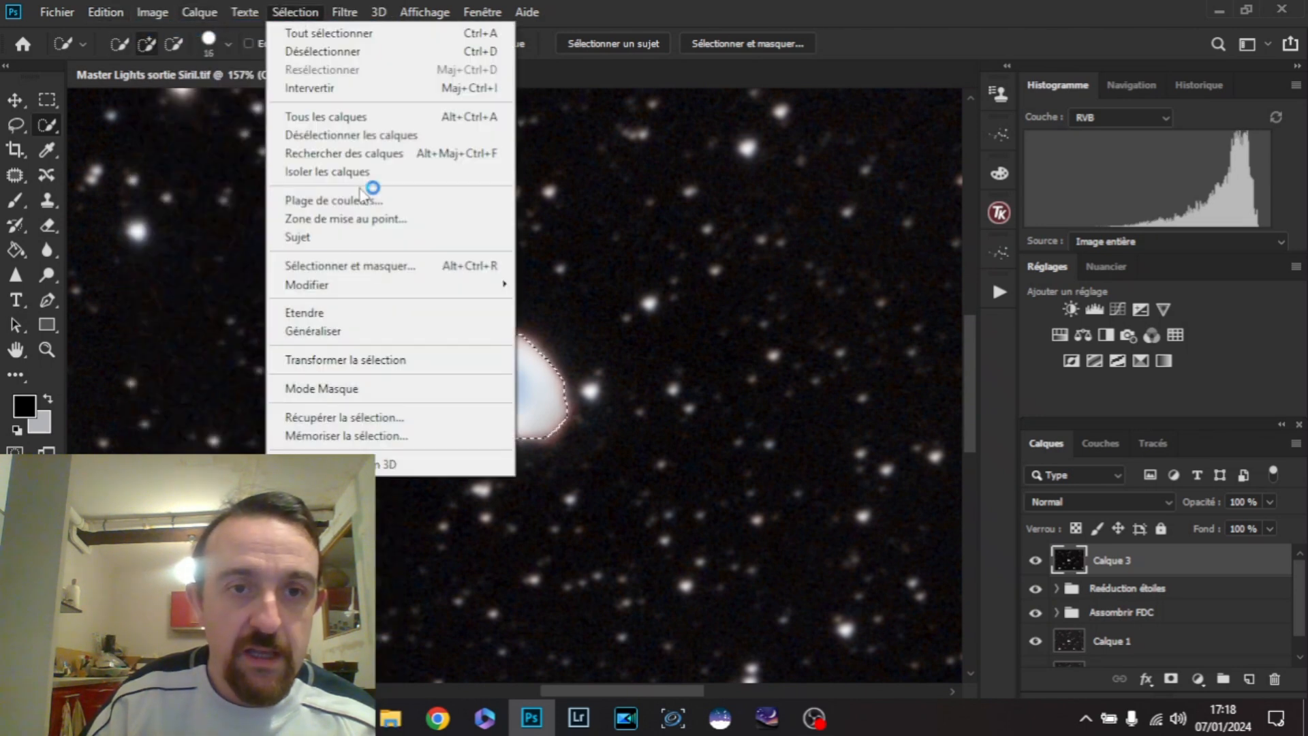
pyautogui.moveTo(368, 285)
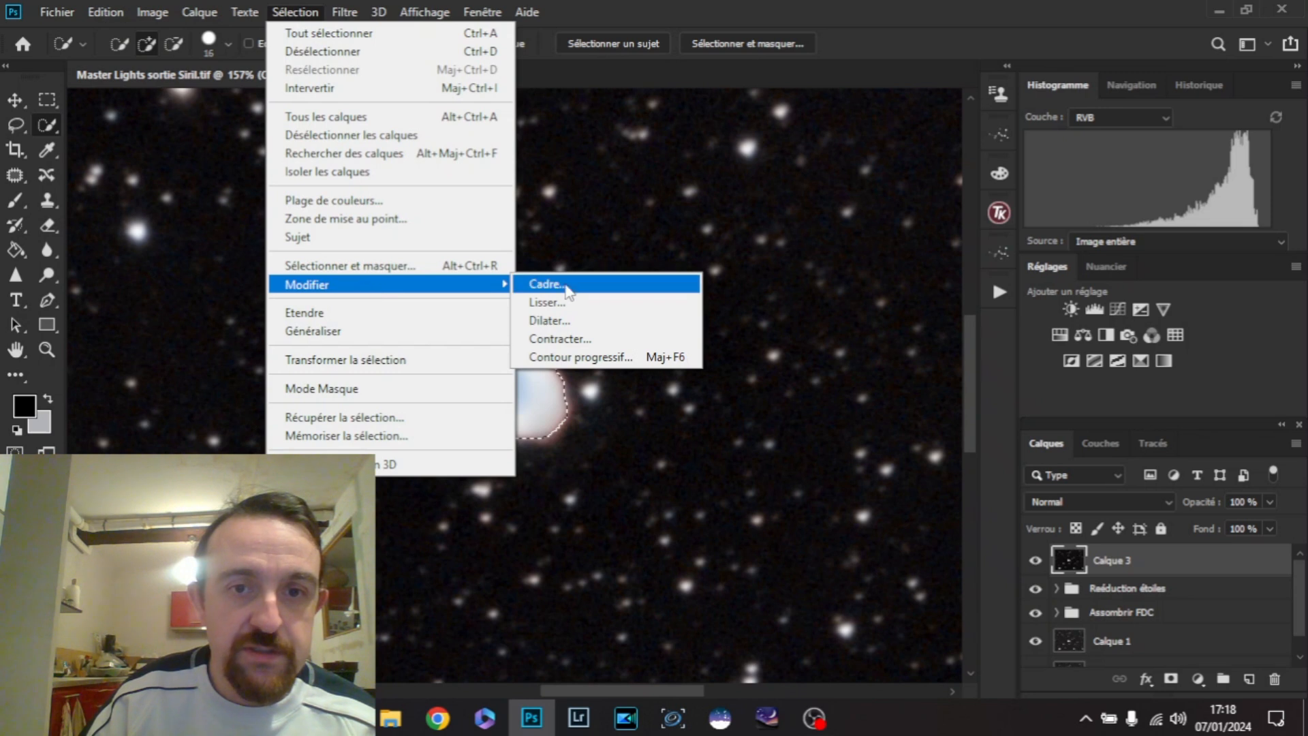
pyautogui.click(571, 321)
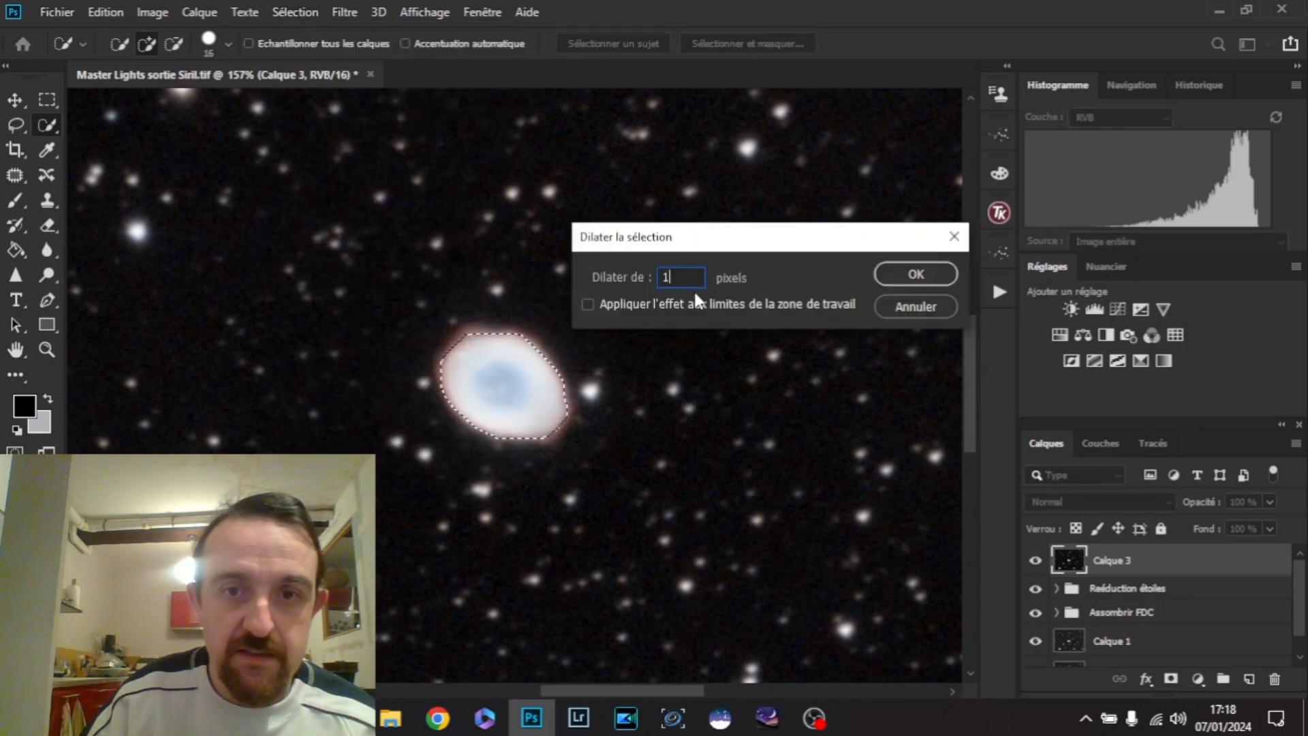
pyautogui.press('BackSpace')
pyautogui.write('2')
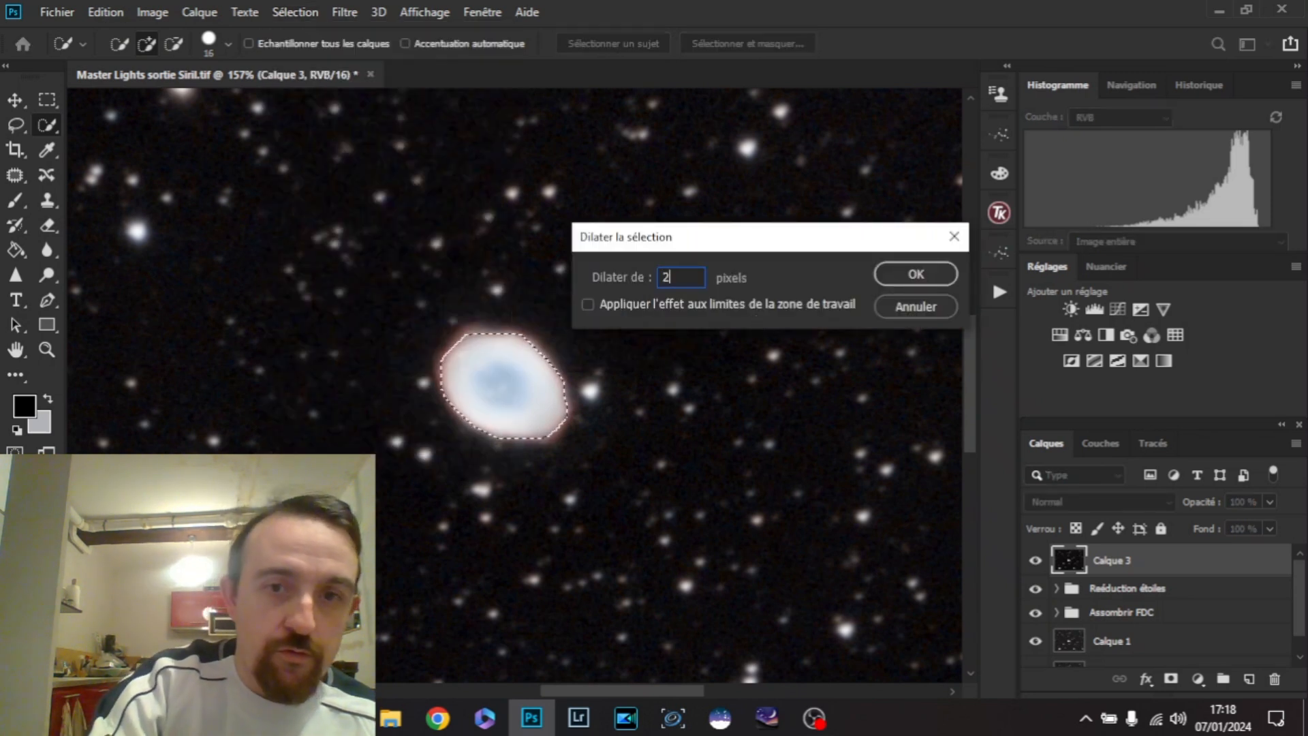
pyautogui.click(897, 274)
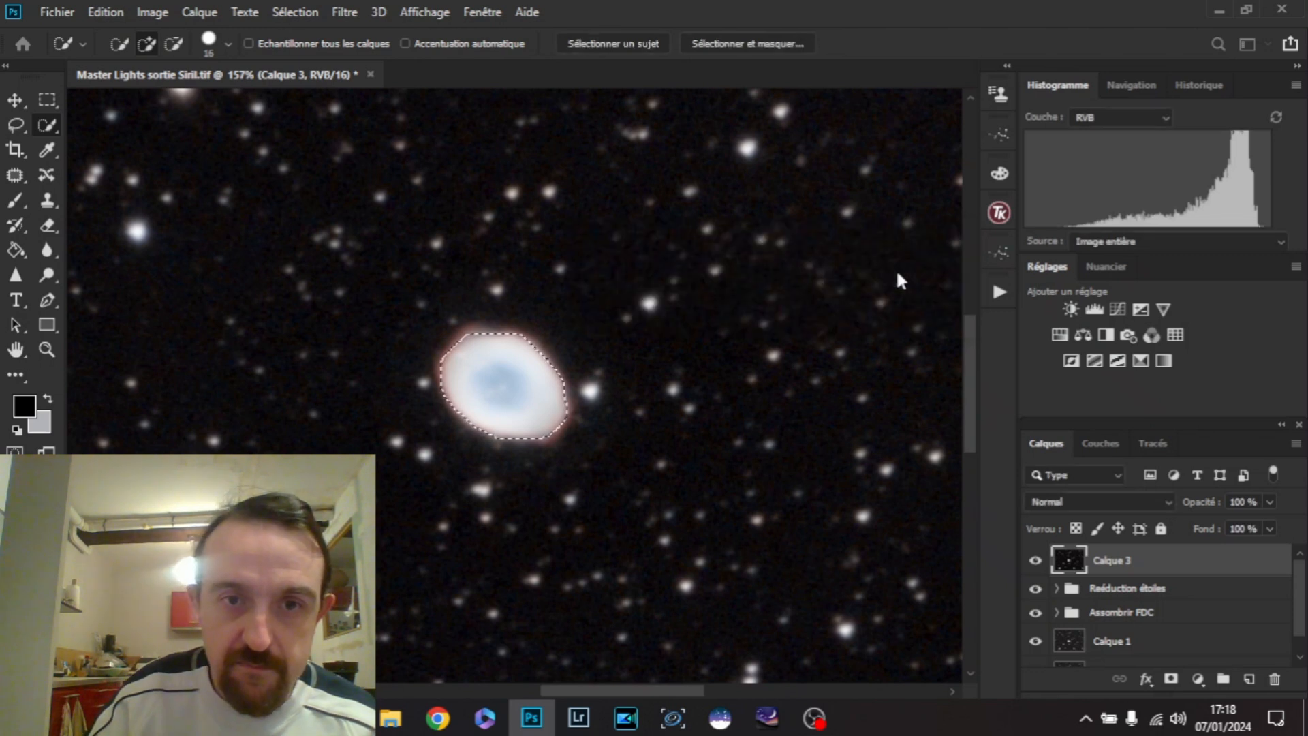
# - Feather the nebula selection with a radius of 4 pixels
pyautogui.click(295, 12)
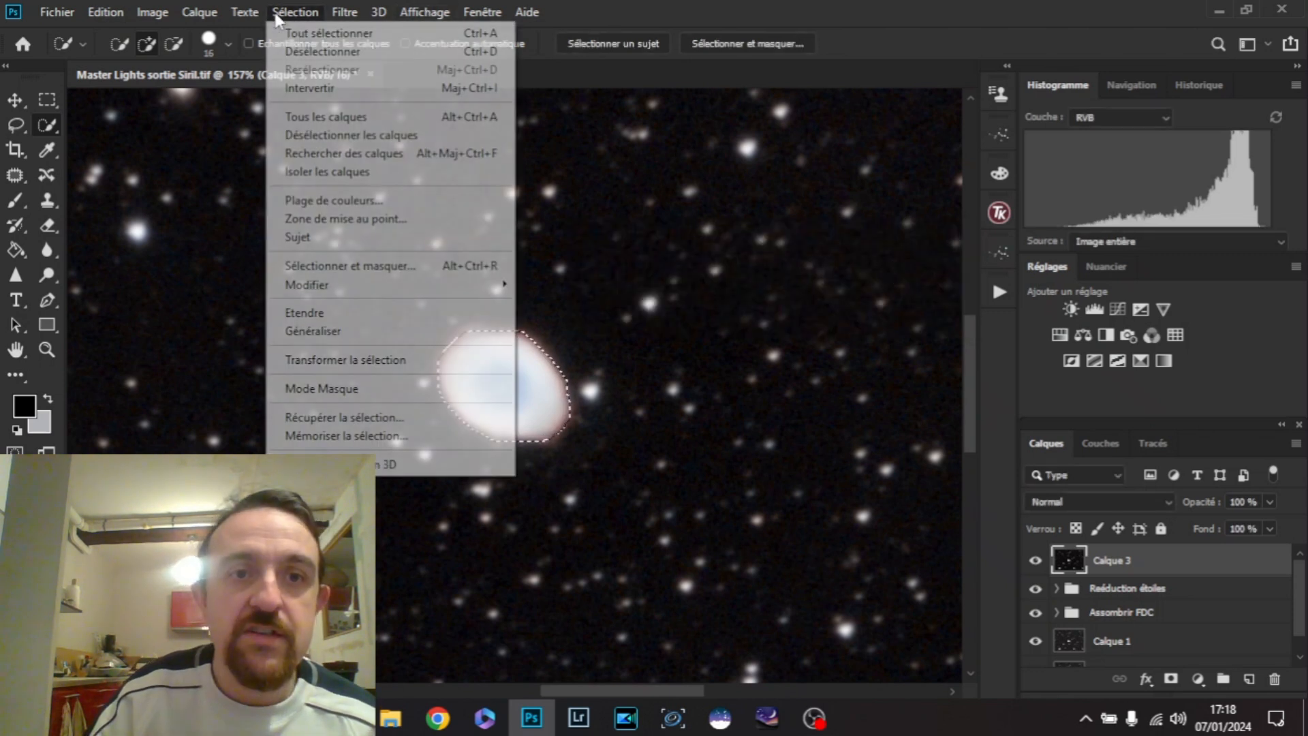
pyautogui.moveTo(370, 286)
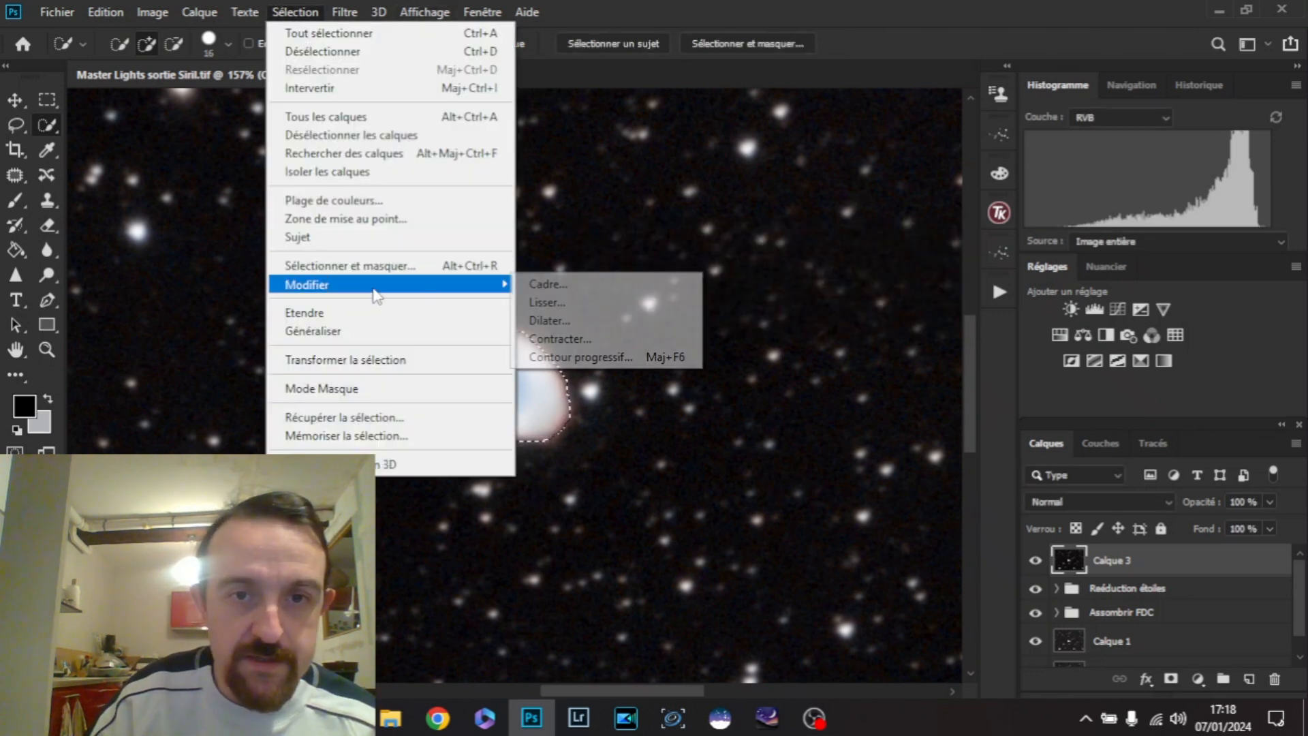
pyautogui.click(584, 354)
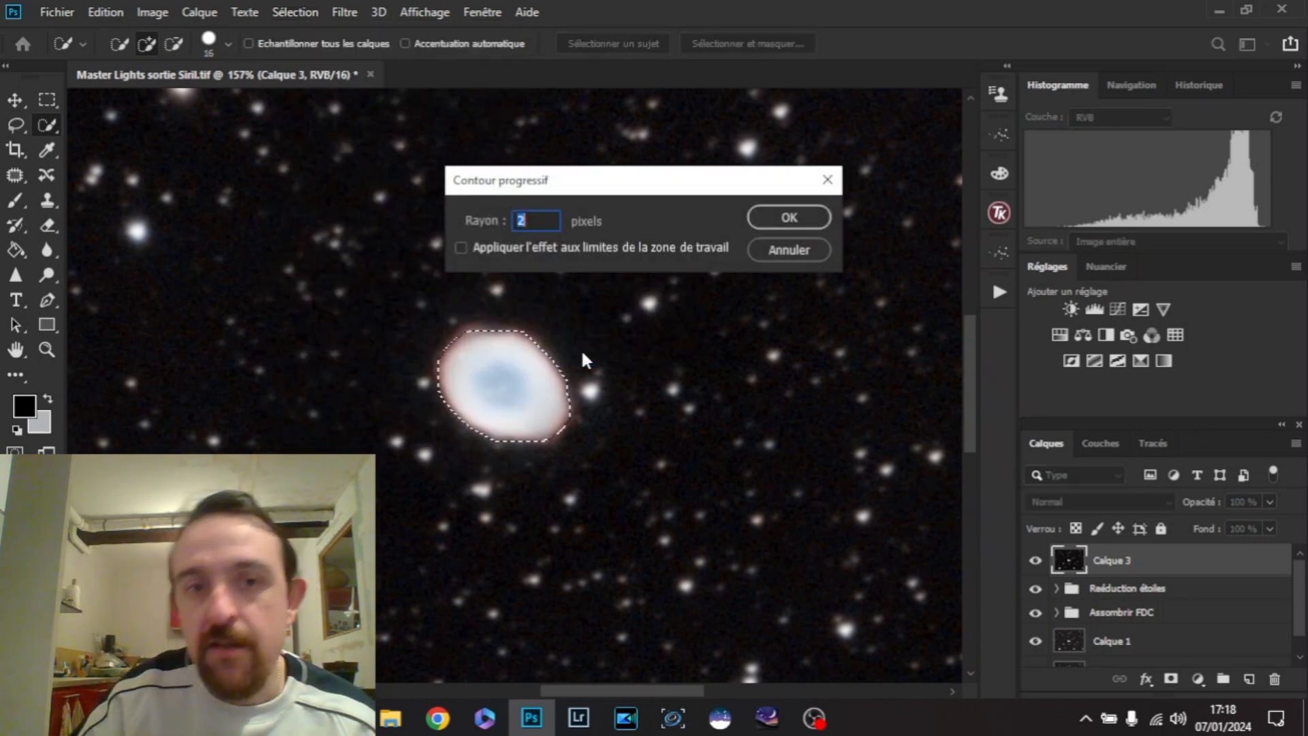
pyautogui.press('BackSpace')
pyautogui.write('4')
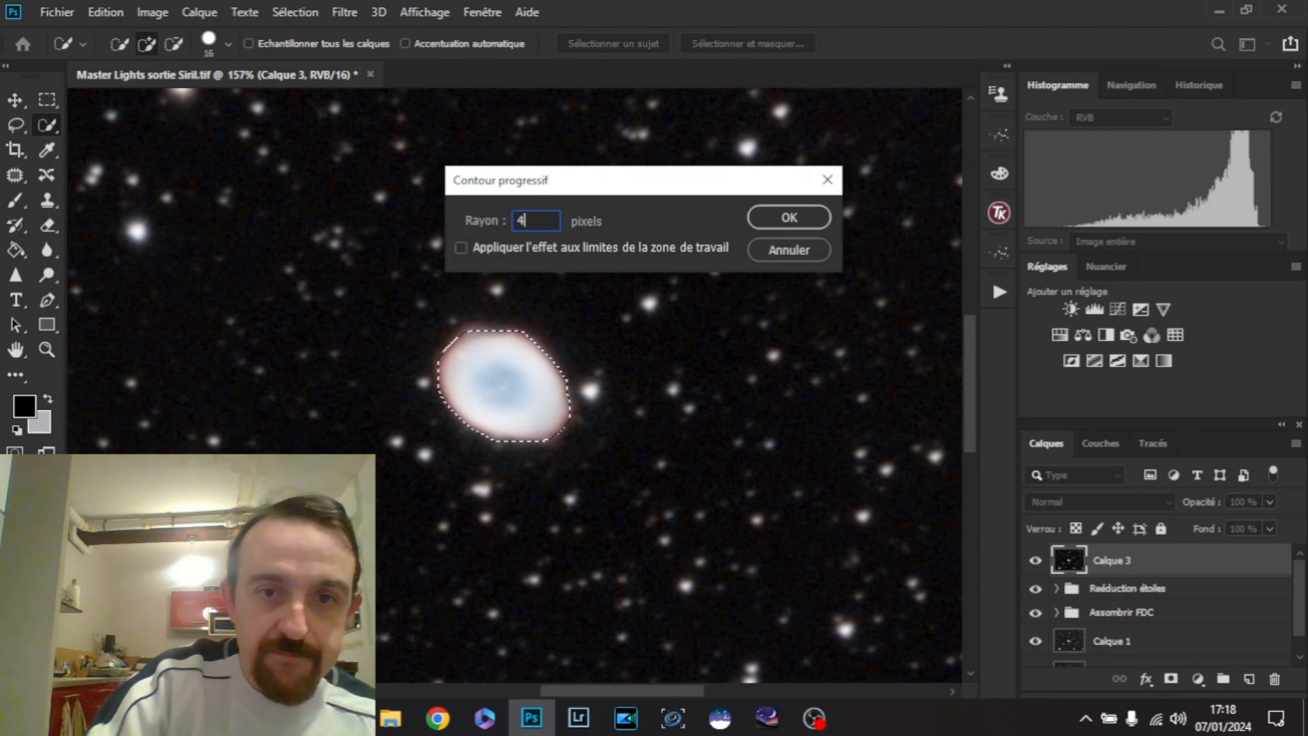
pyautogui.click(782, 219)
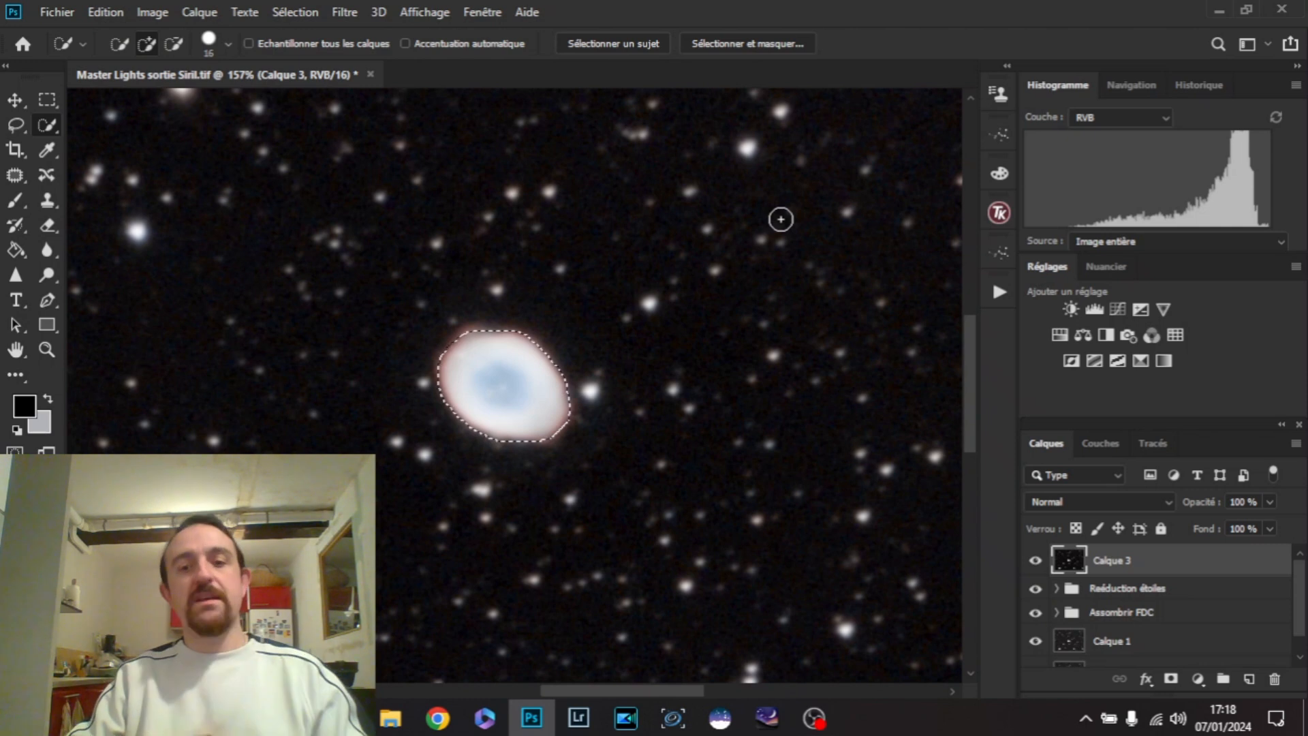
# - Add a Hue/Saturation adjustment layer masked to the nebula, with hue -5 and saturation about +20
pyautogui.scroll(-4, 572, 225)
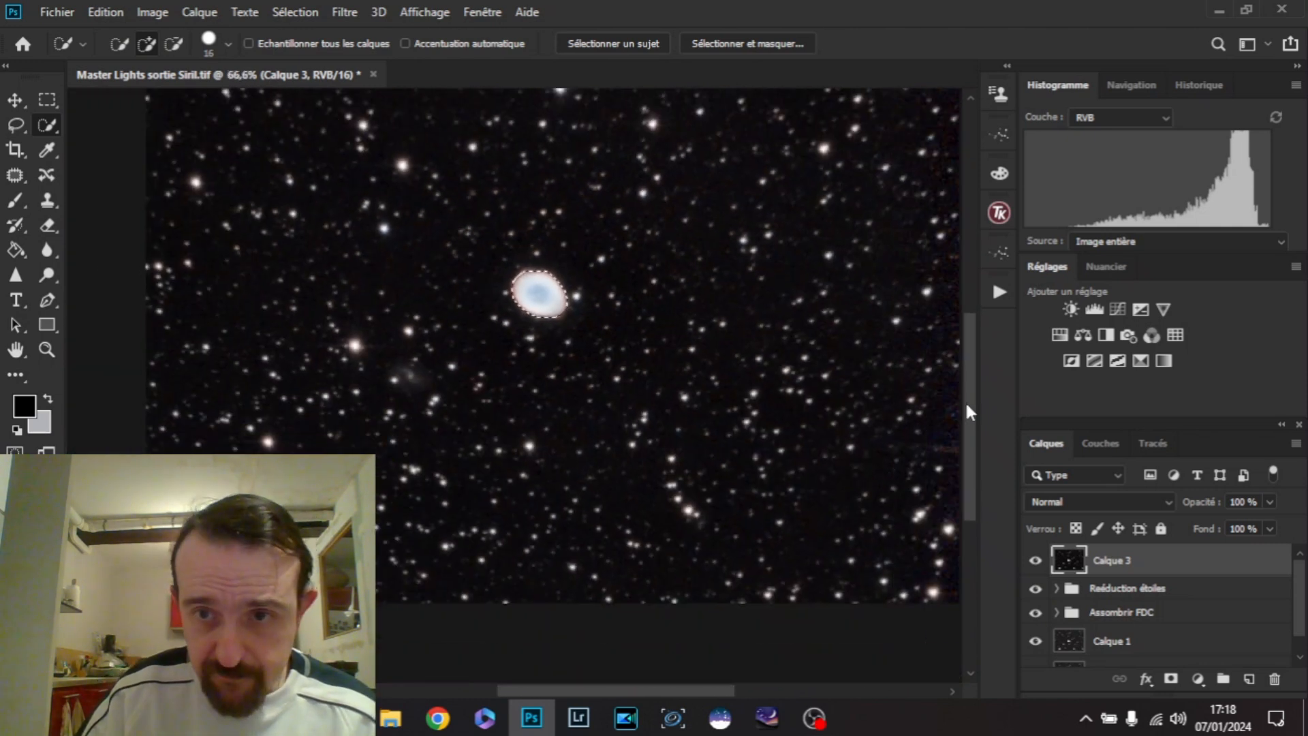
pyautogui.scroll(-1, 967, 354)
pyautogui.moveTo(970, 346); pyautogui.dragTo(968, 350)
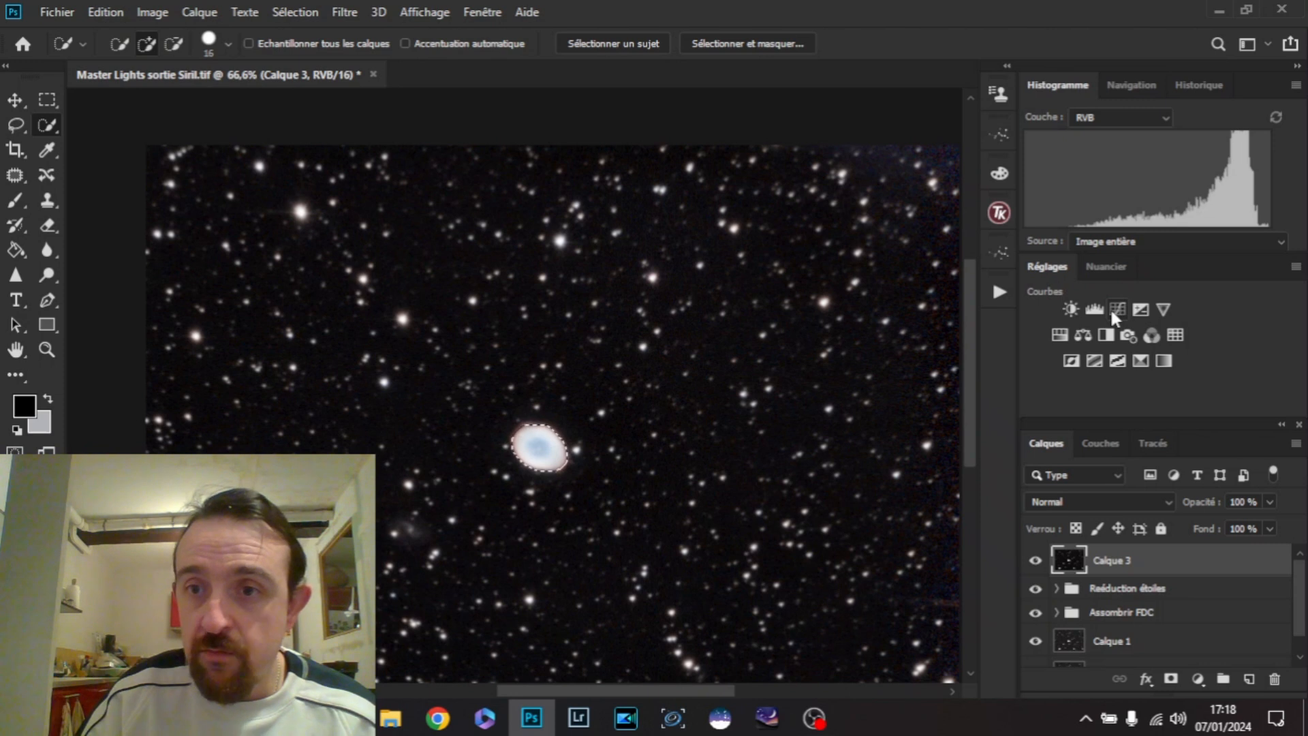
pyautogui.click(1058, 333)
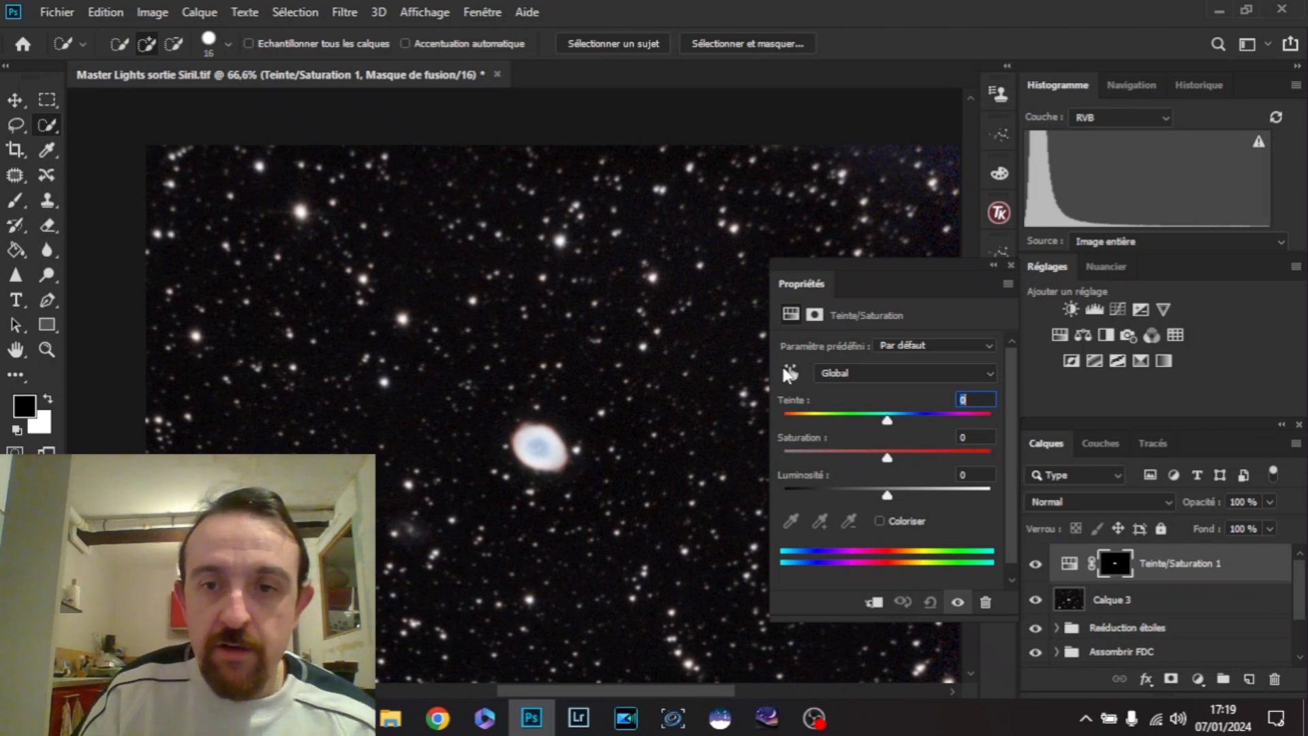
pyautogui.moveTo(889, 426)
pyautogui.mouseDown()
pyautogui.moveTo(746, 420)
pyautogui.moveTo(982, 420)
pyautogui.moveTo(860, 419)
pyautogui.moveTo(883, 426)
pyautogui.mouseUp()
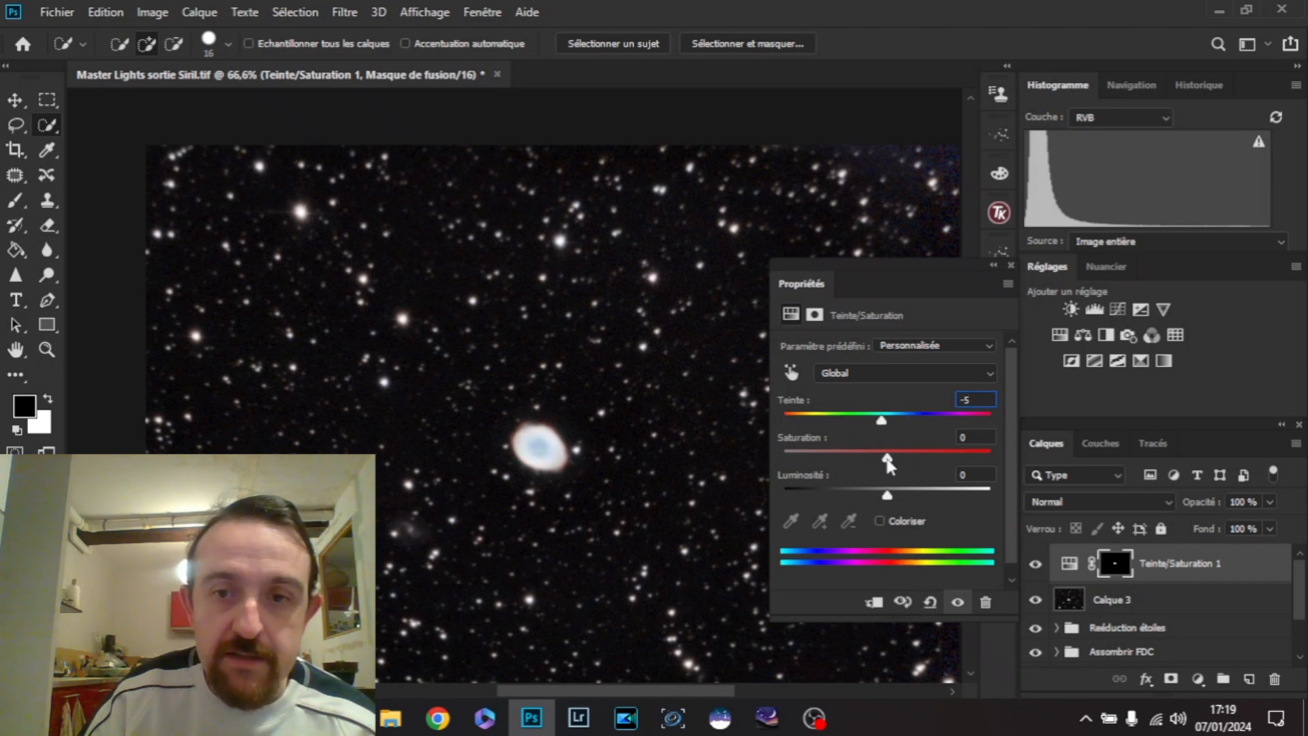
pyautogui.moveTo(887, 458); pyautogui.dragTo(1050, 457)
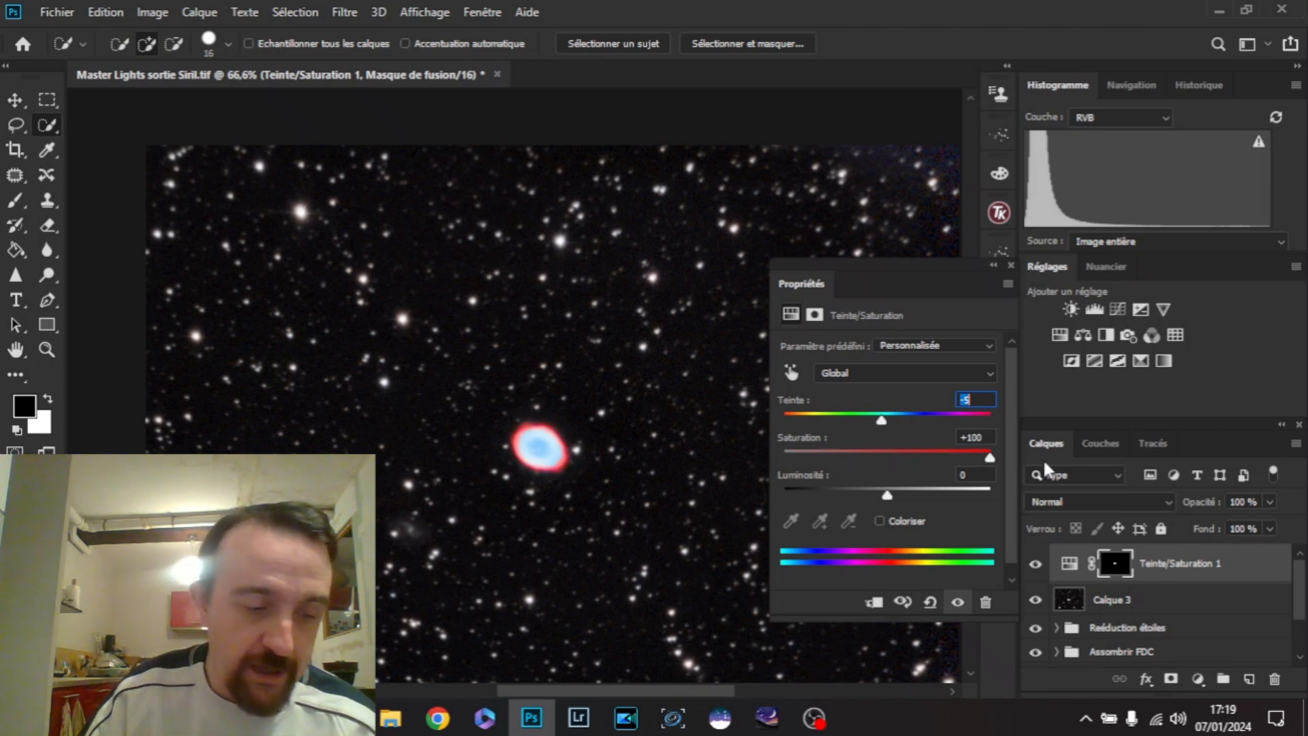
pyautogui.moveTo(990, 461); pyautogui.dragTo(910, 455)
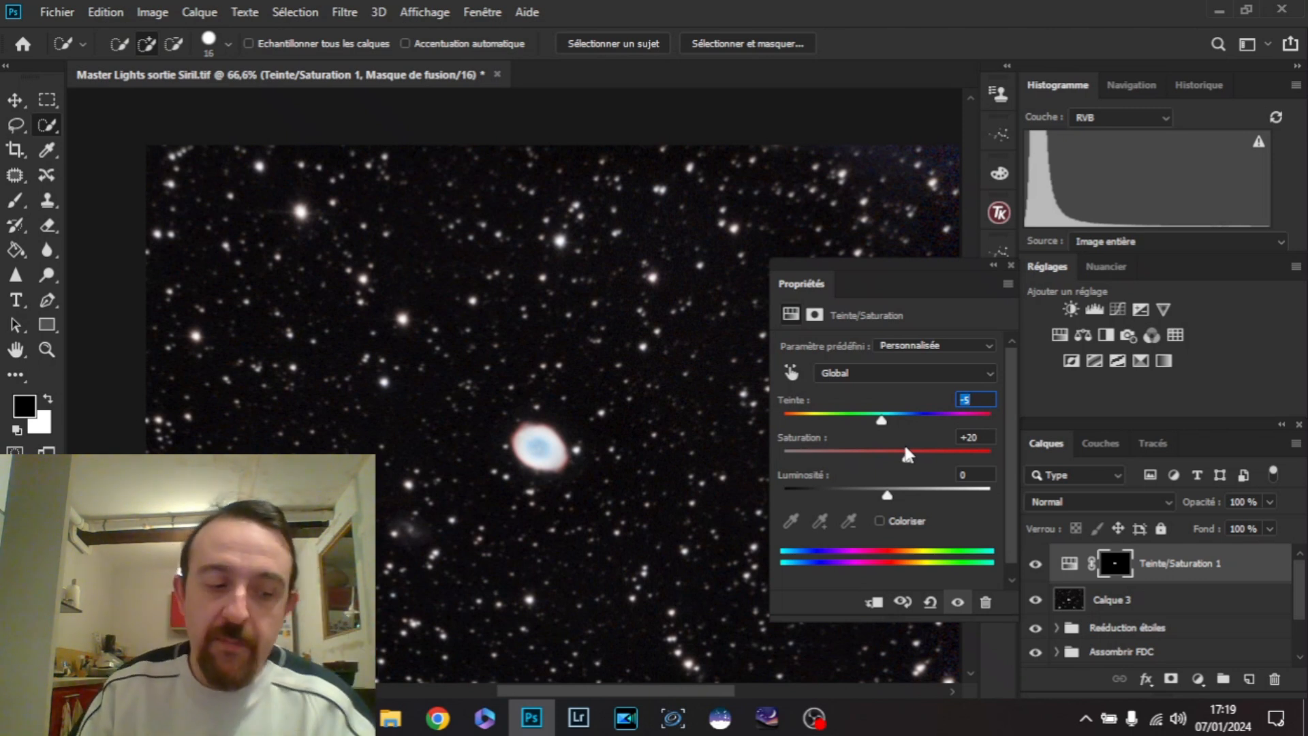
pyautogui.click(1011, 264)
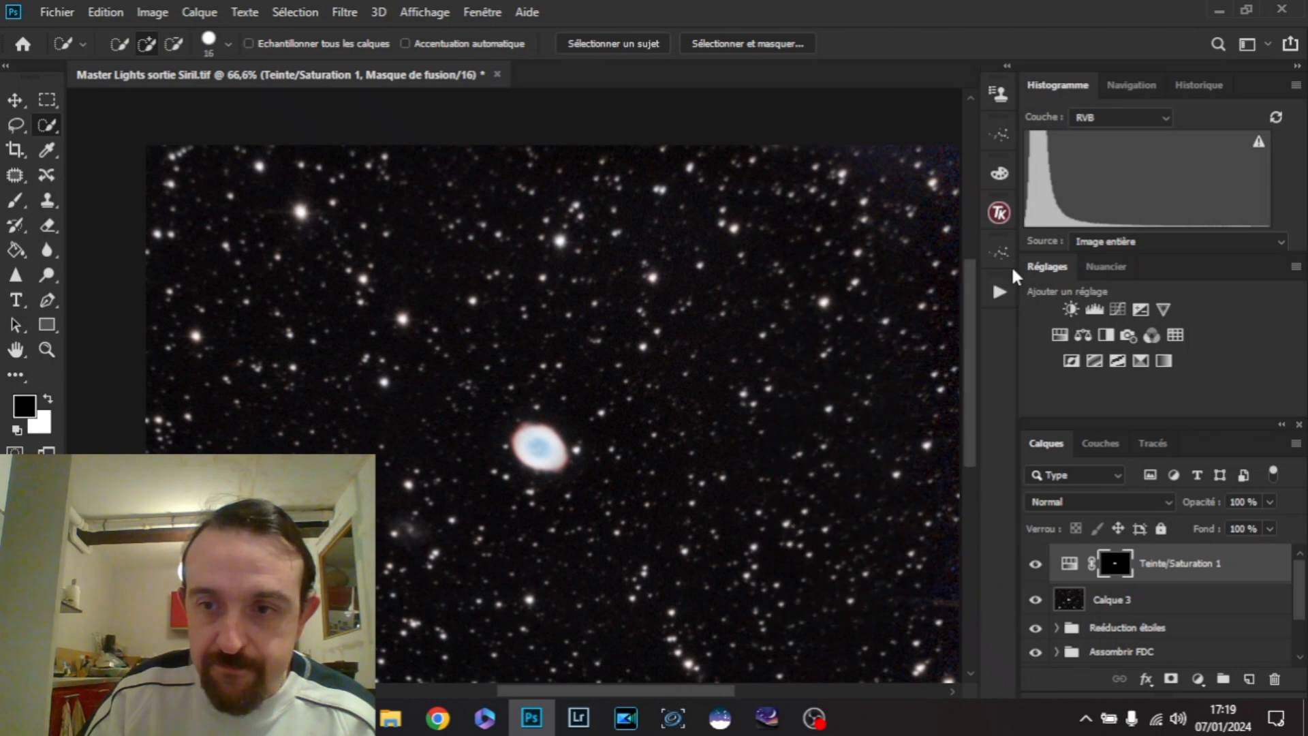
# - Add a Color Balance adjustment layer and replace its mask with the nebula mask from the Hue/Saturation layer
pyautogui.click(1083, 336)
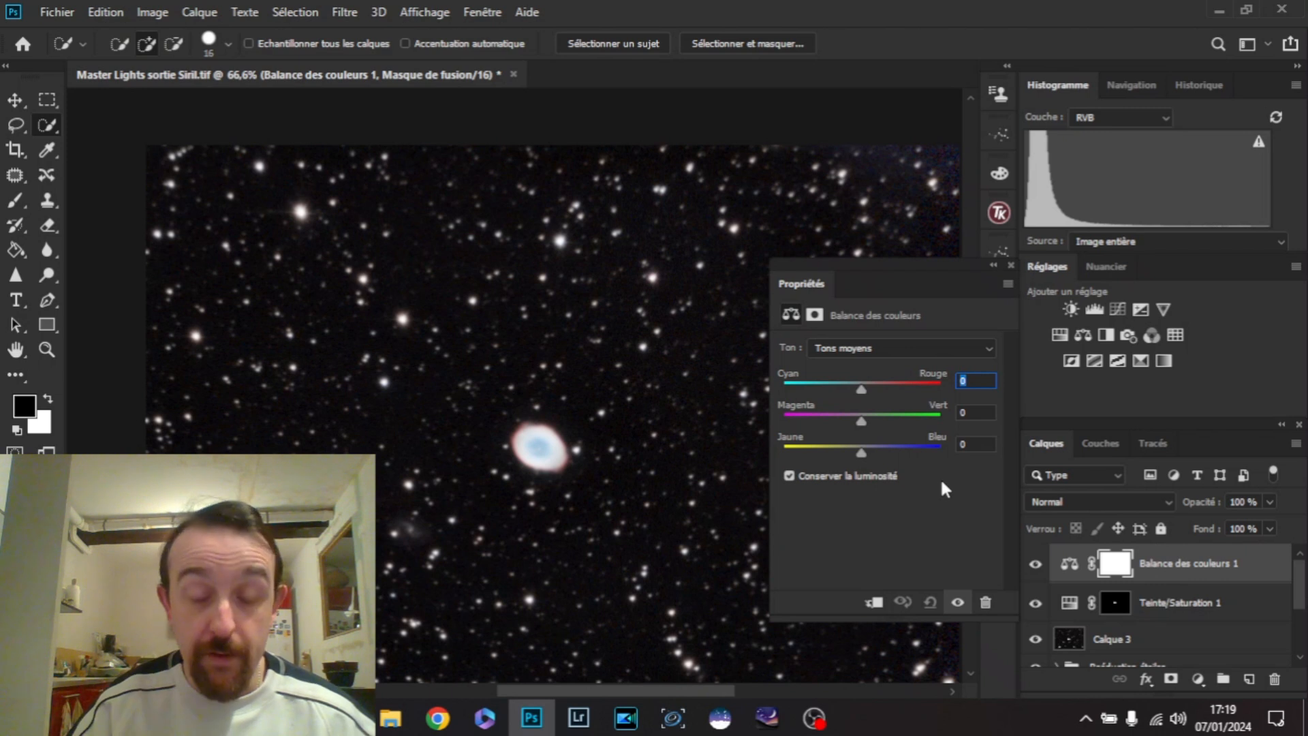
pyautogui.click(1116, 603)
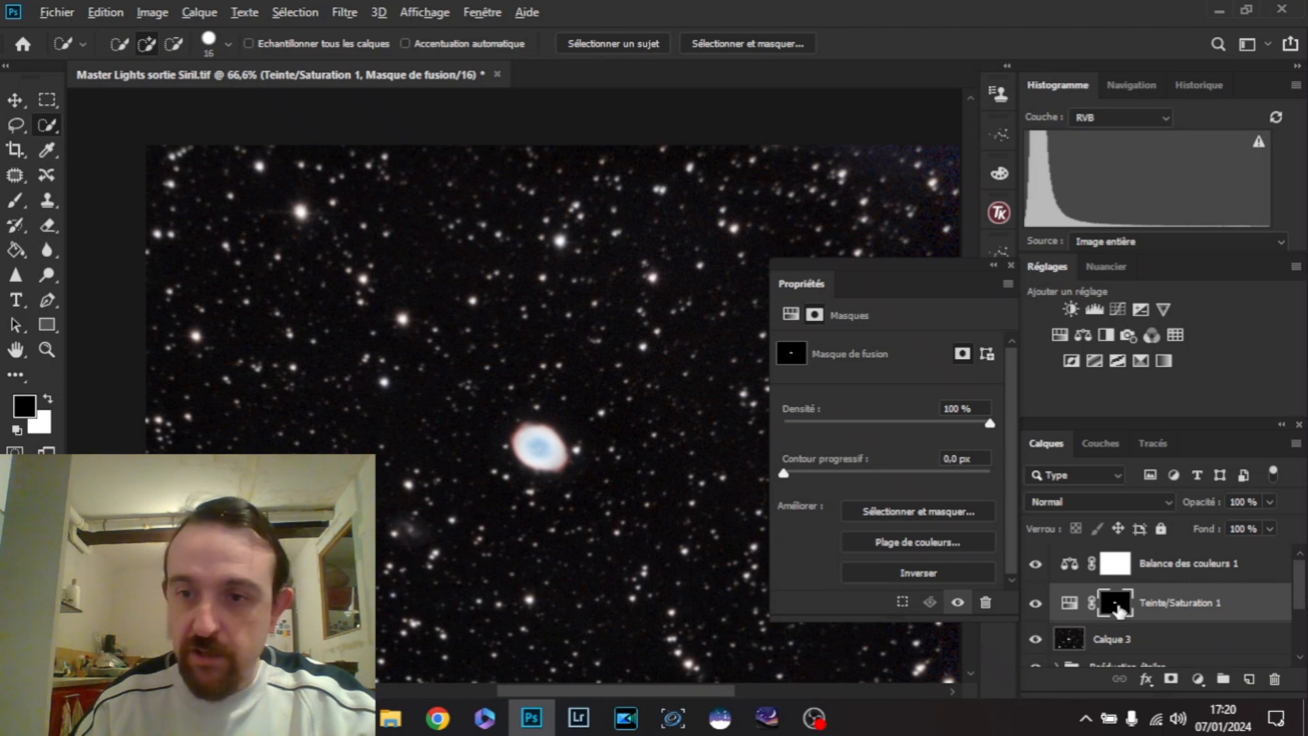
pyautogui.moveTo(1118, 609); pyautogui.dragTo(1118, 565)
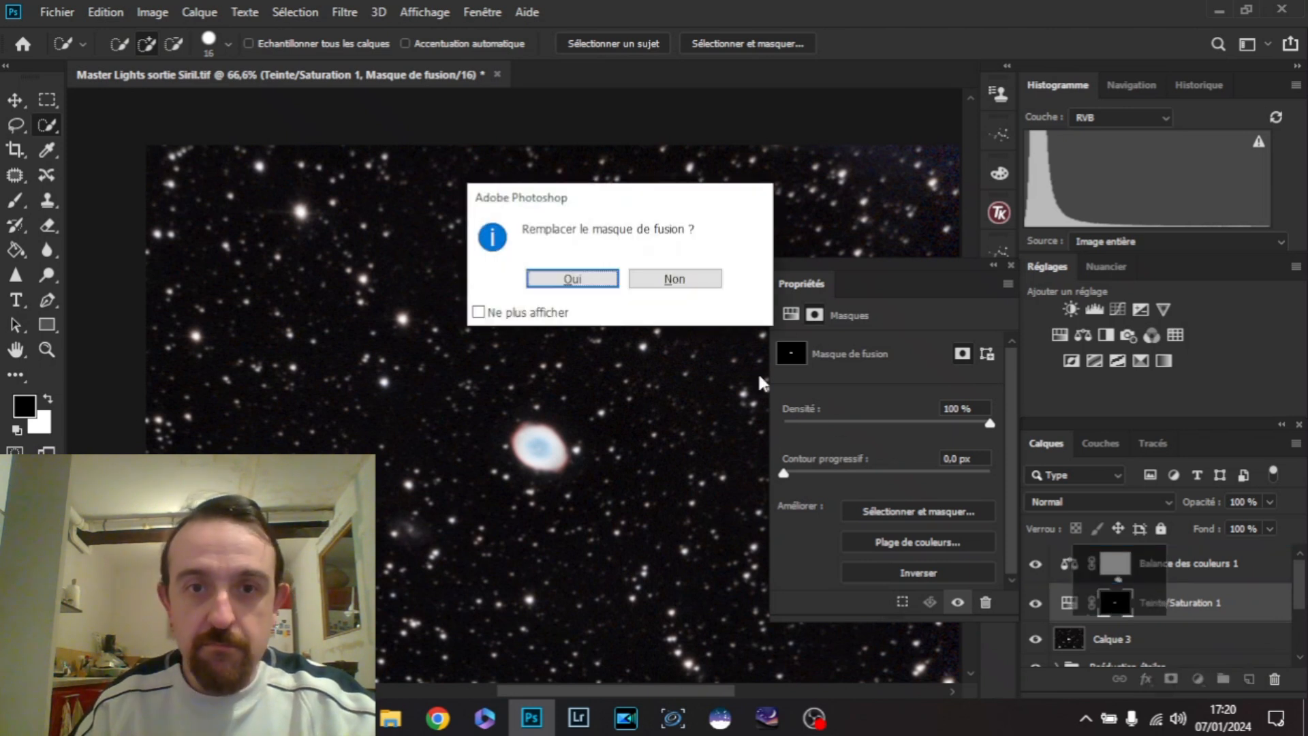
pyautogui.click(598, 279)
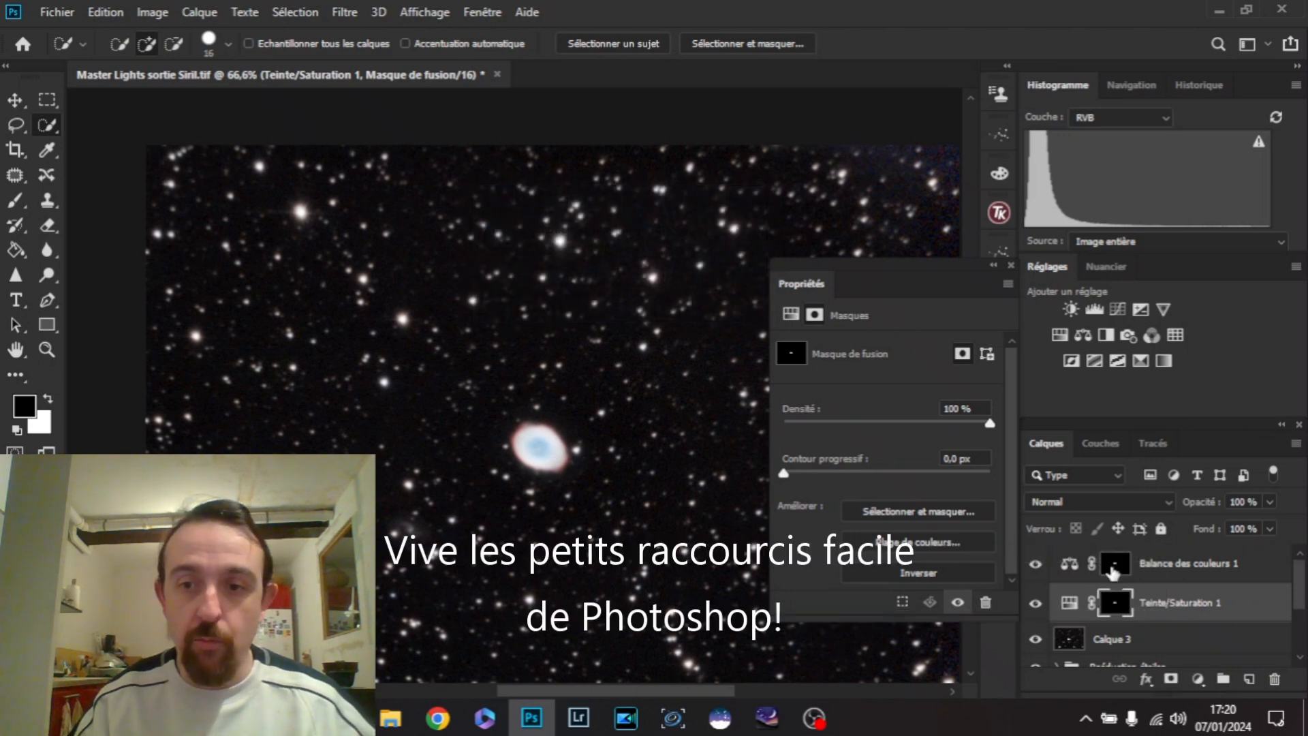
# - Set the Color Balance layer's midtones to +1 on Cyan-Red and -1 on Magenta-Green
pyautogui.click(1072, 569)
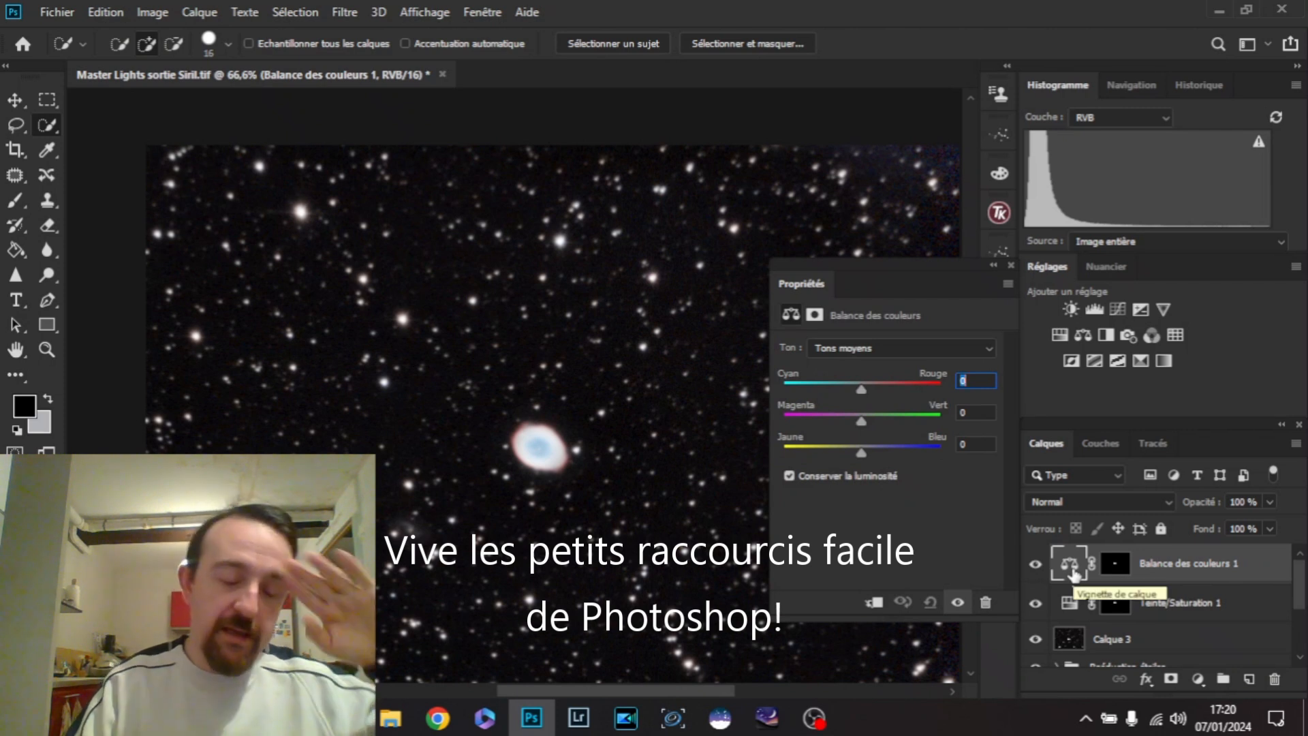
pyautogui.click(905, 349)
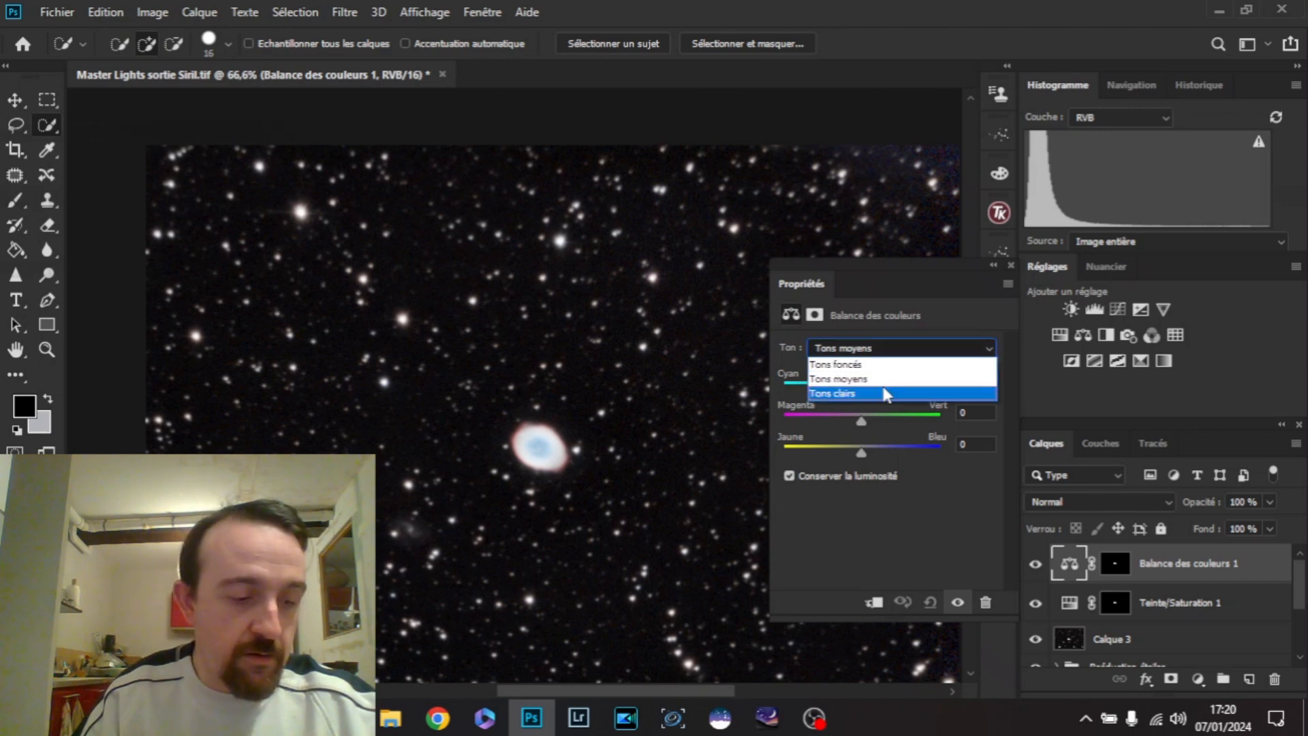
pyautogui.click(883, 383)
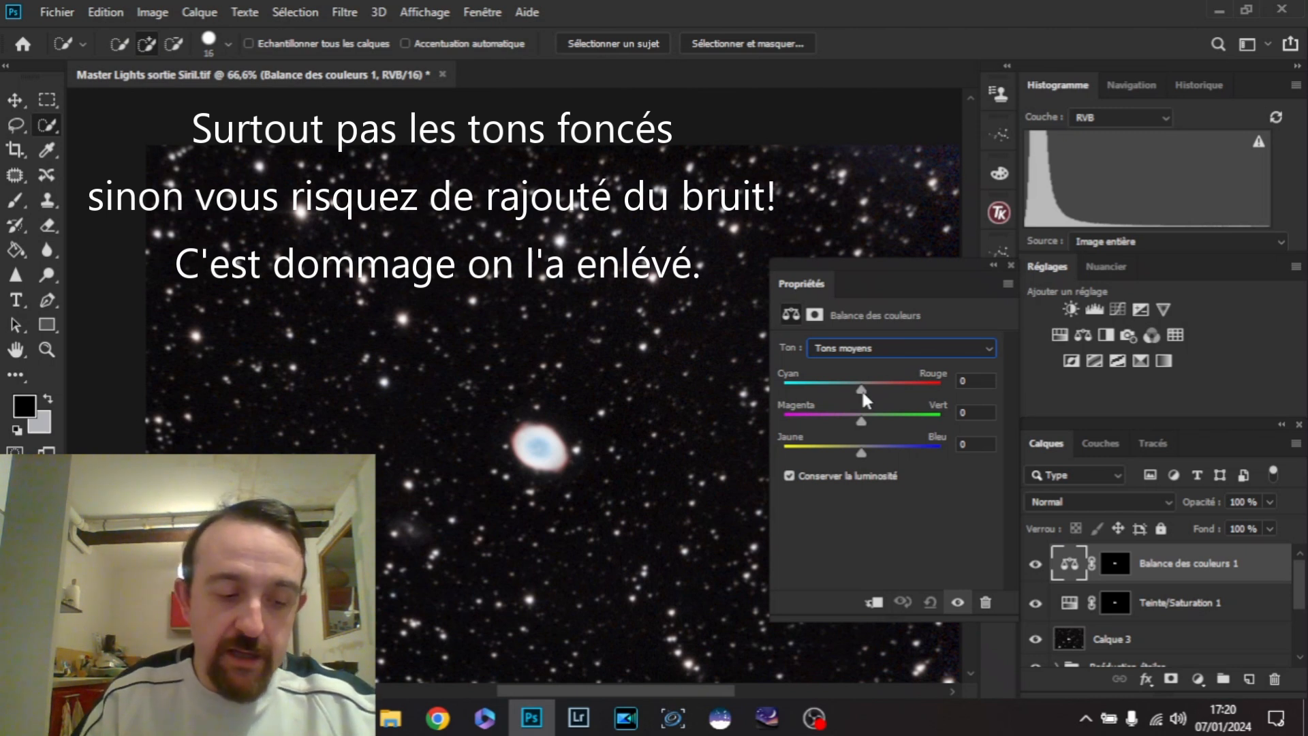
pyautogui.click(968, 381)
pyautogui.press('Up')
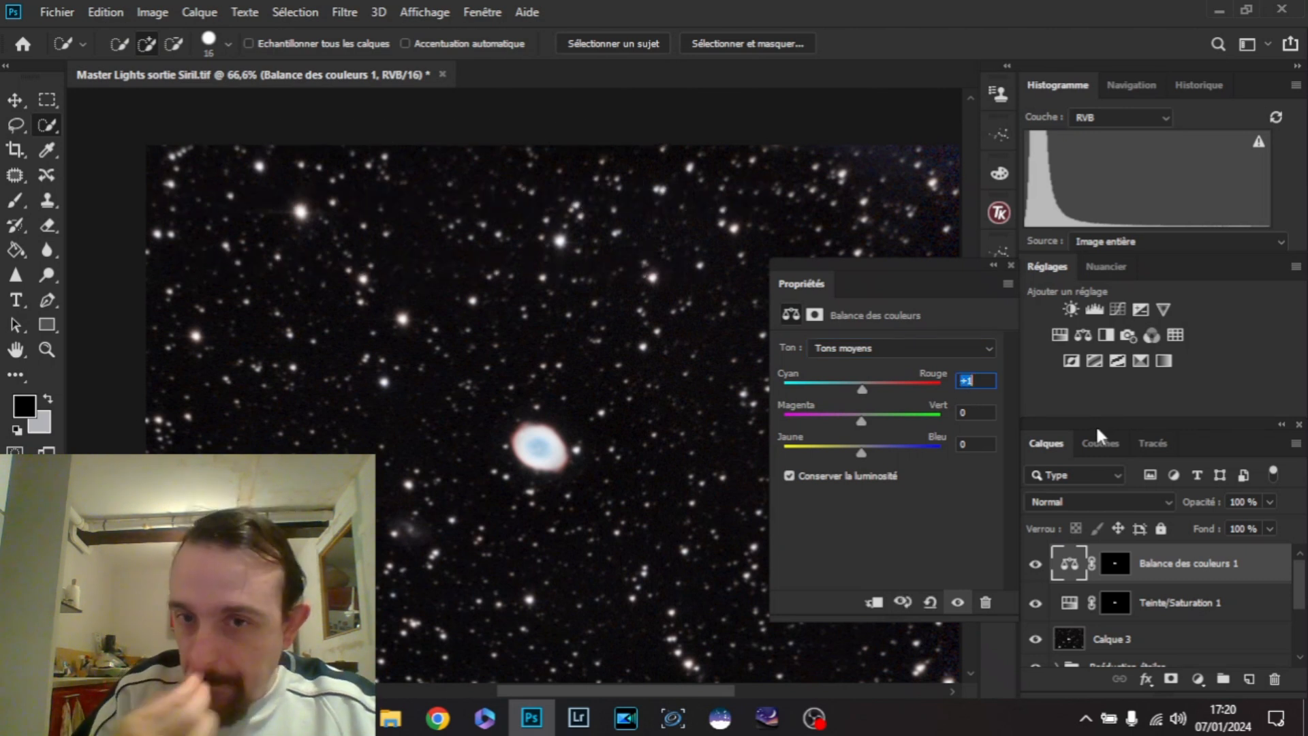
pyautogui.click(985, 413)
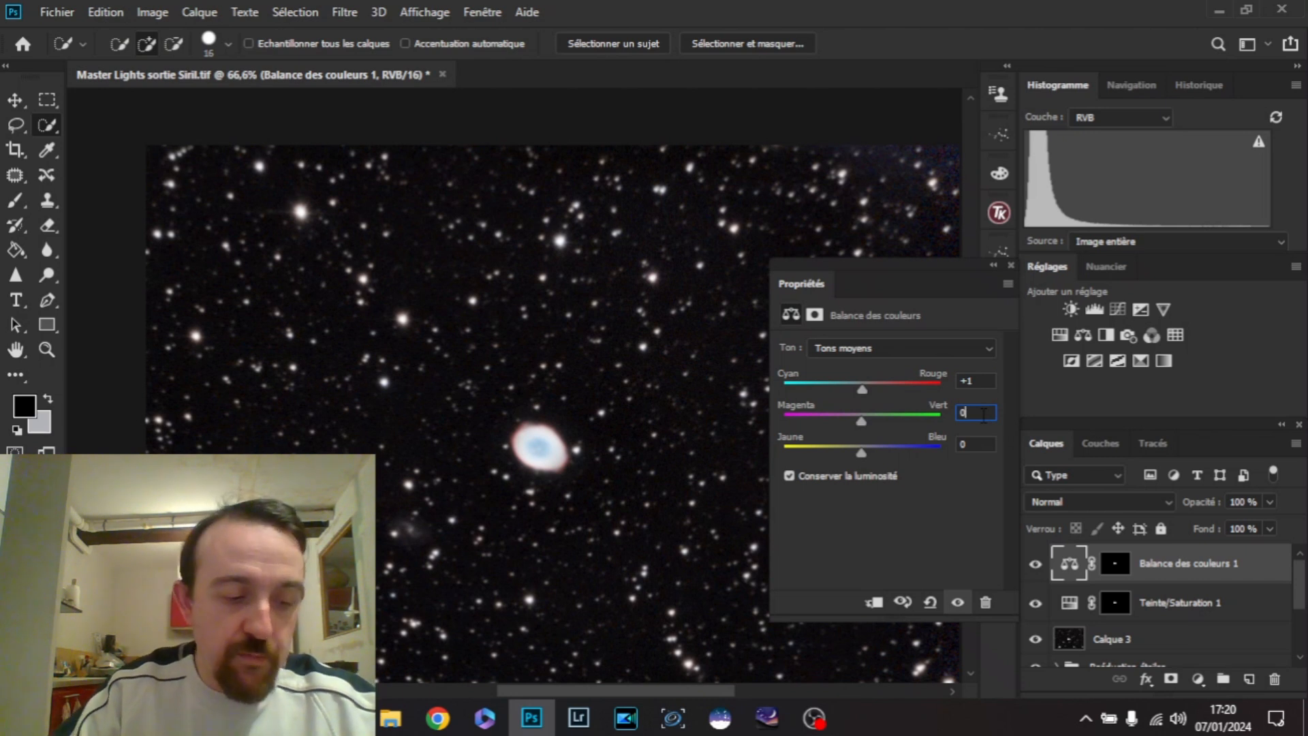
pyautogui.press('Down')
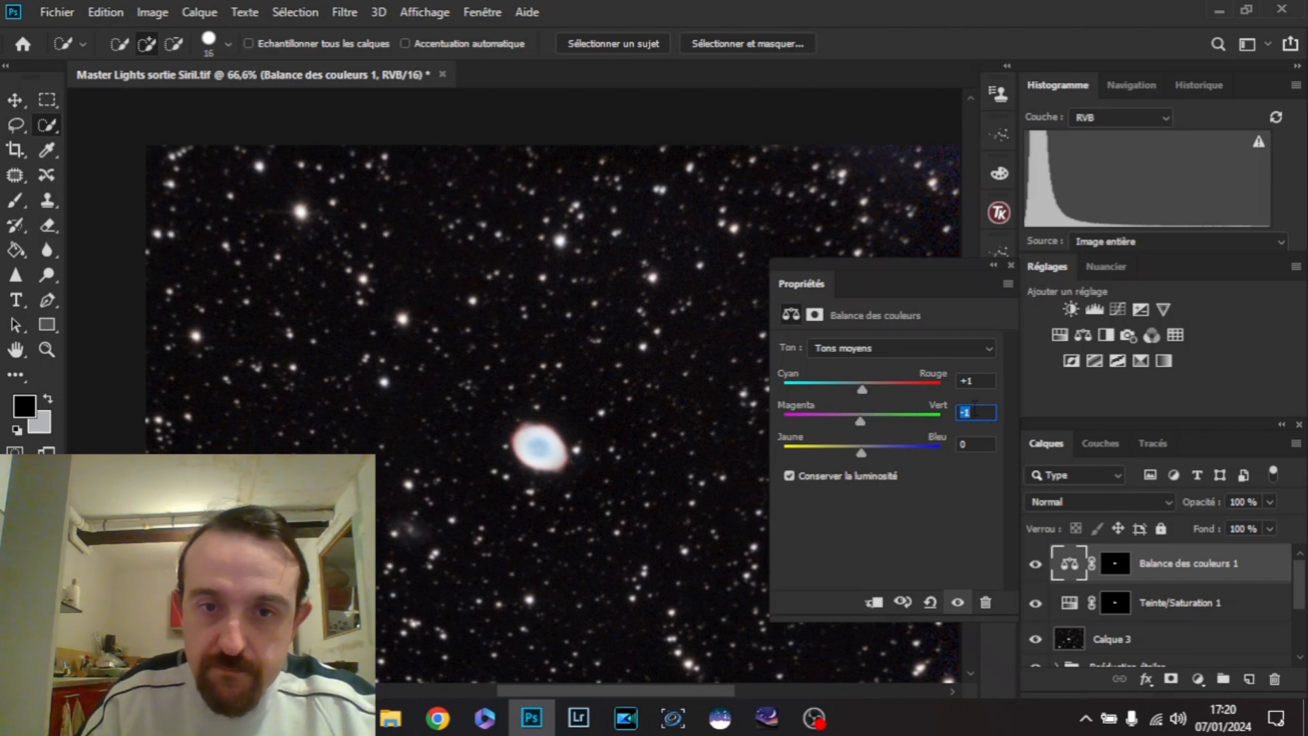
# - Set the Color Balance layer's highlights to +4 on Cyan-Red
pyautogui.click(954, 353)
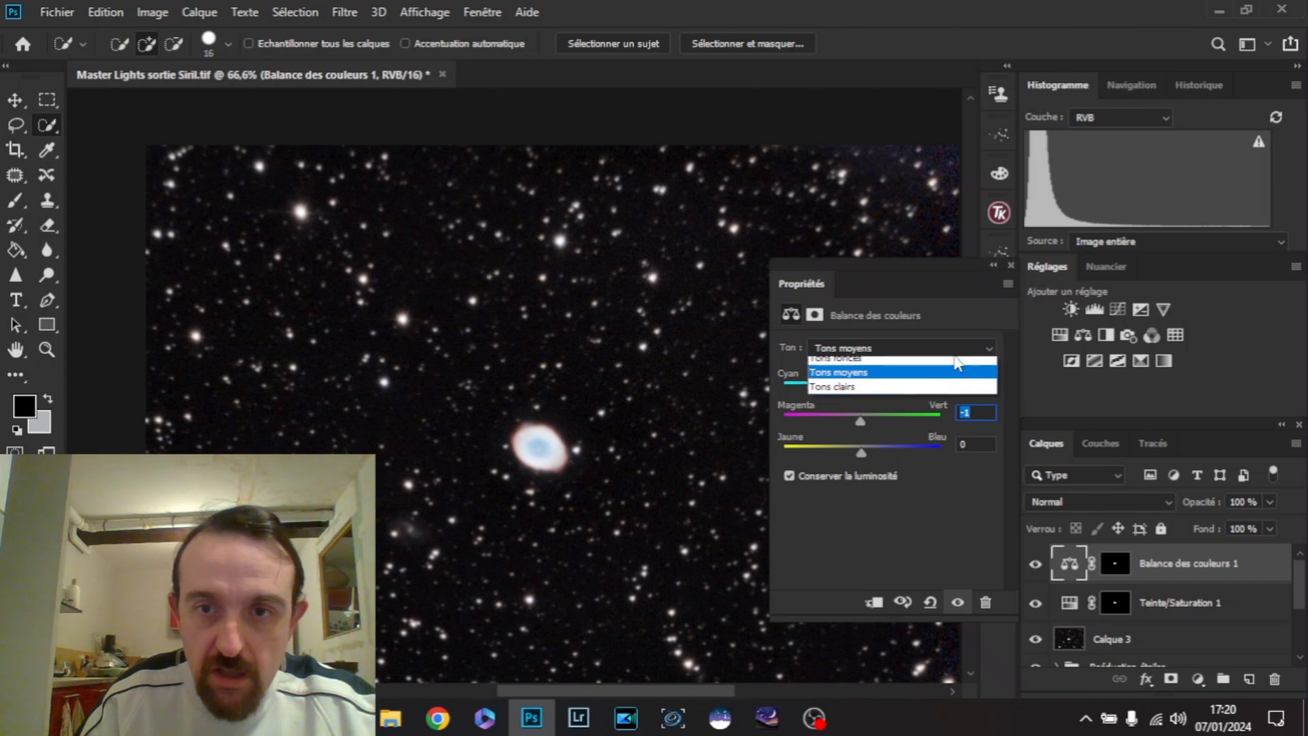
pyautogui.click(967, 392)
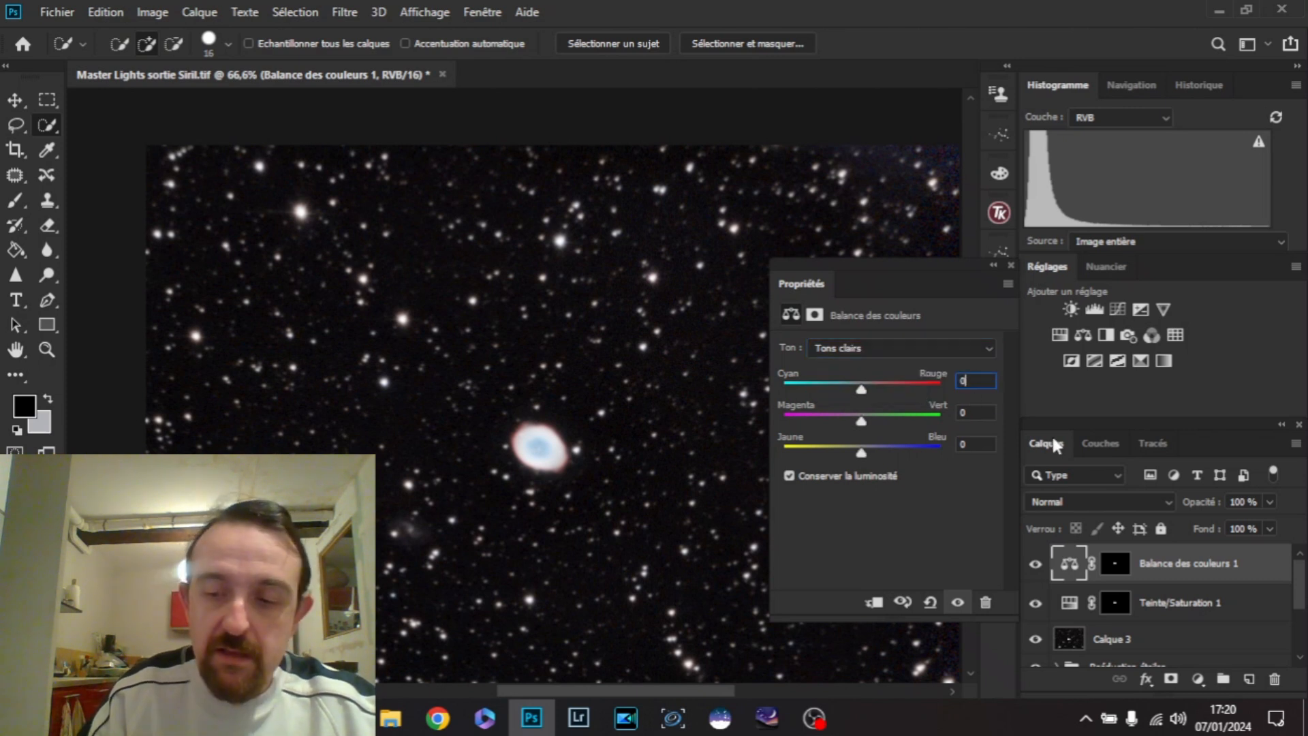
pyautogui.press('Up')
pyautogui.press('Up')
pyautogui.press('Up')
pyautogui.press('Up')
pyautogui.press('Up')
pyautogui.press('Up')
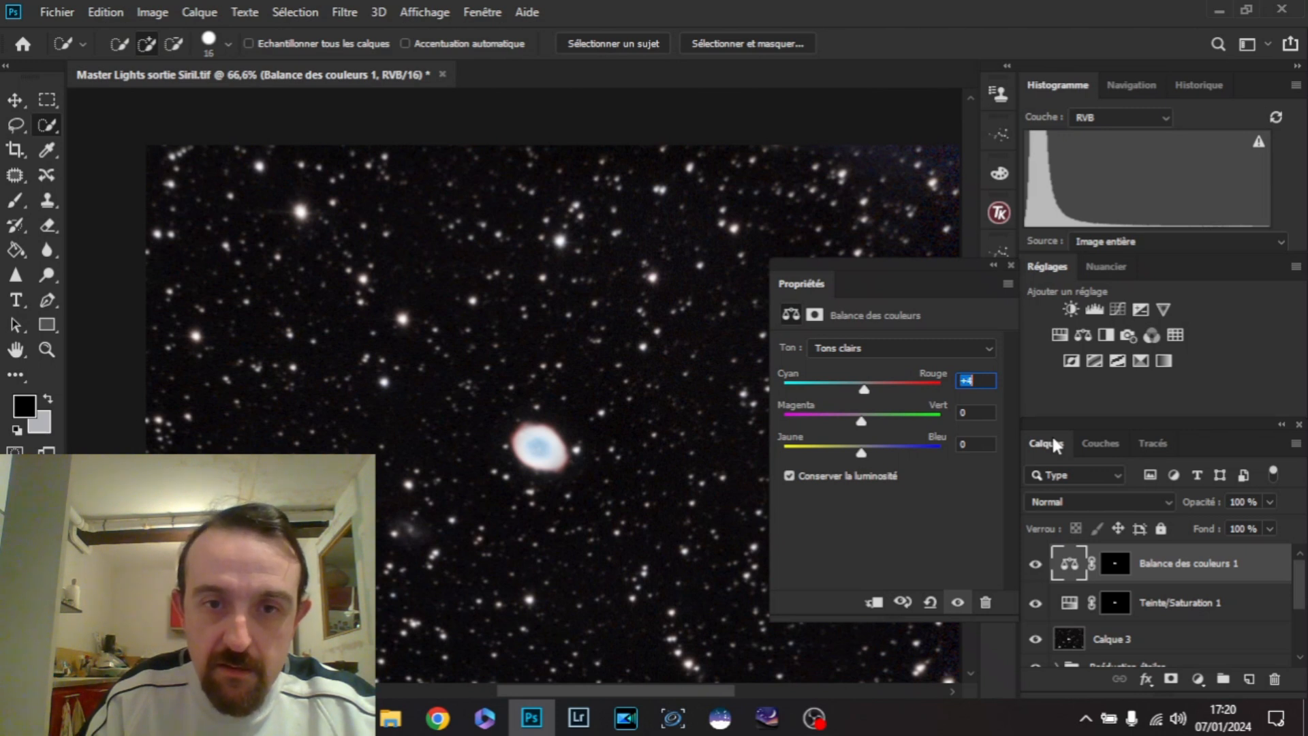
# - Set the Color Balance layer's highlights to +10 on Cyan-Red
pyautogui.press('Up')
pyautogui.press('Up')
pyautogui.press('Up')
pyautogui.press('Up')
pyautogui.press('Up')
pyautogui.press('Up')
pyautogui.press('Up')
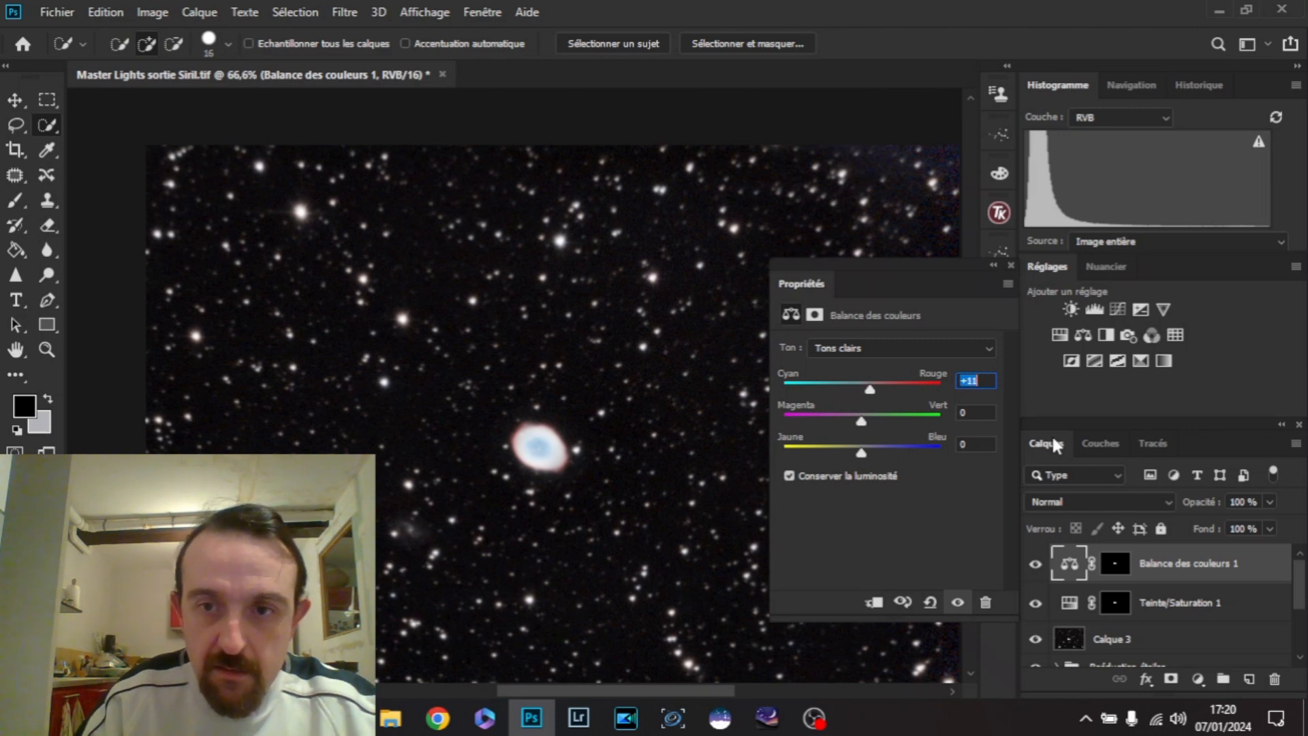
pyautogui.press('Down')
pyautogui.press('Down')
pyautogui.press('Down')
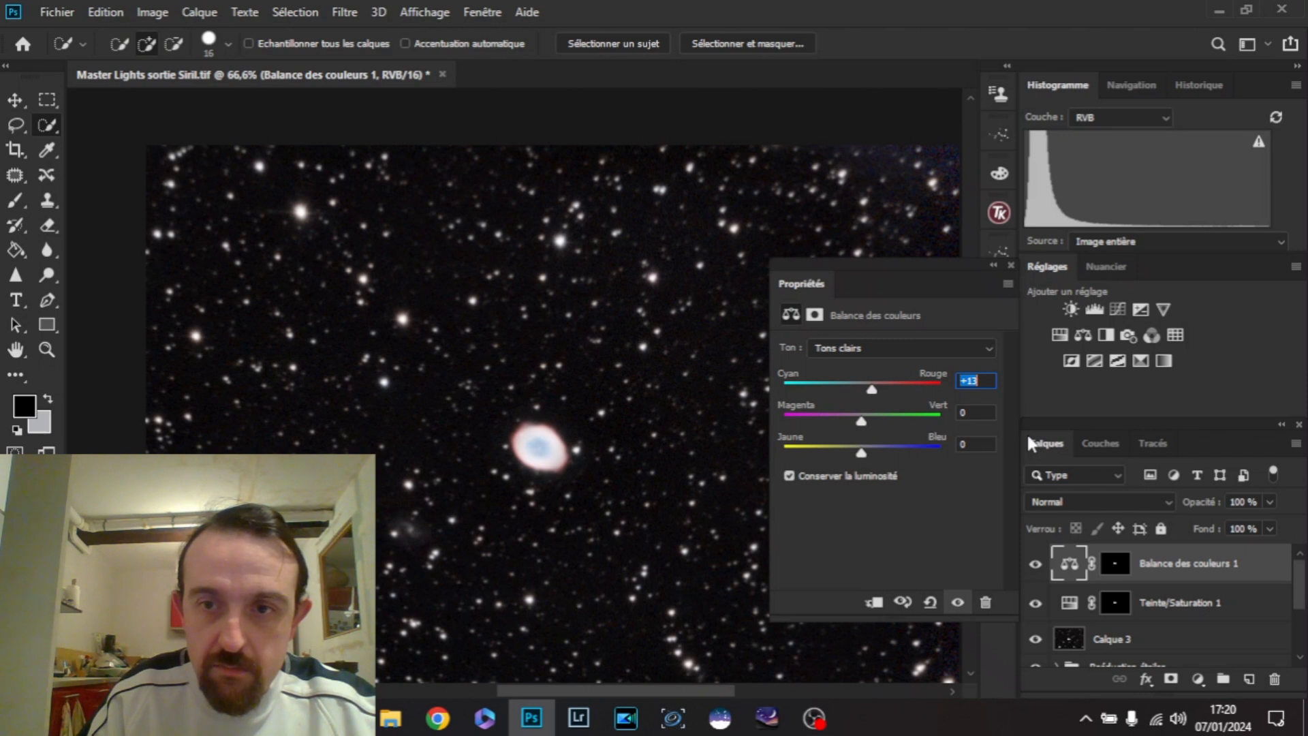
pyautogui.press('Down')
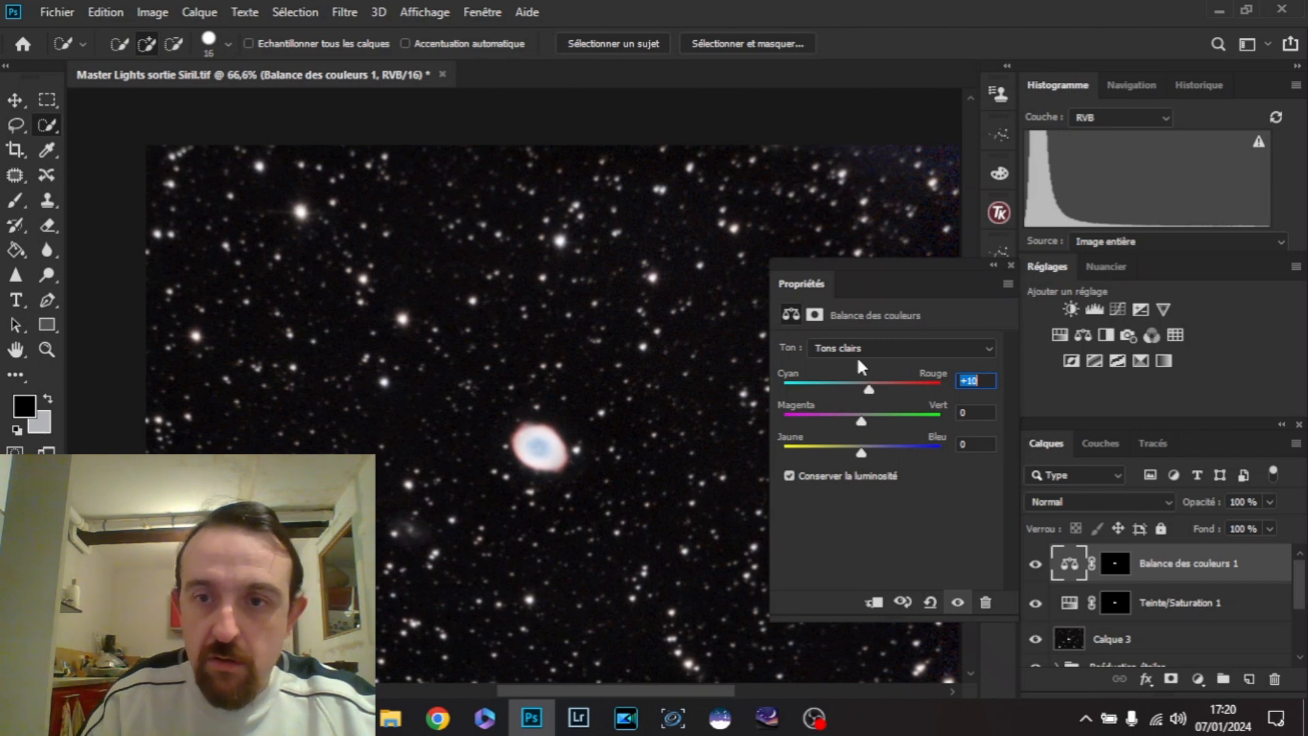
# - Set the Color Balance layer's highlights to -17 on Magenta-Green
pyautogui.press('Tab')
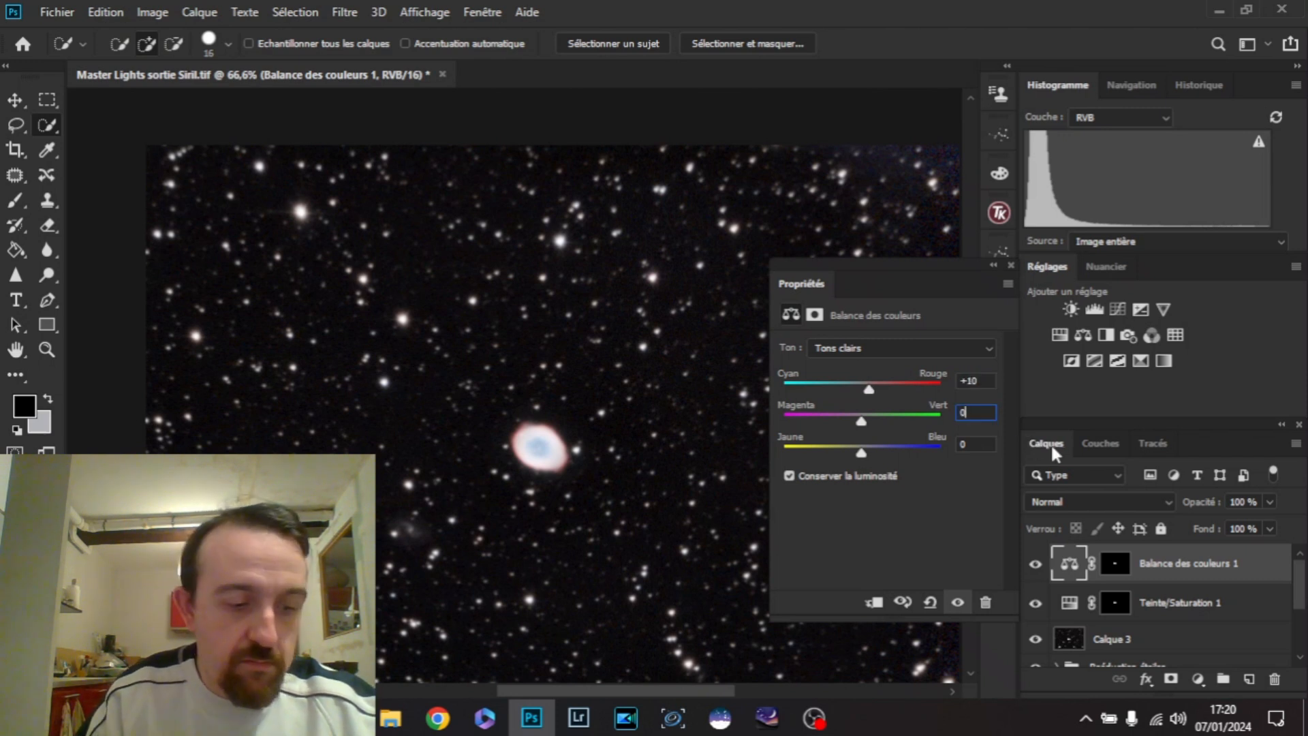
pyautogui.press('Down')
pyautogui.press('Down')
pyautogui.press('Down')
pyautogui.press('Down')
pyautogui.press('Down')
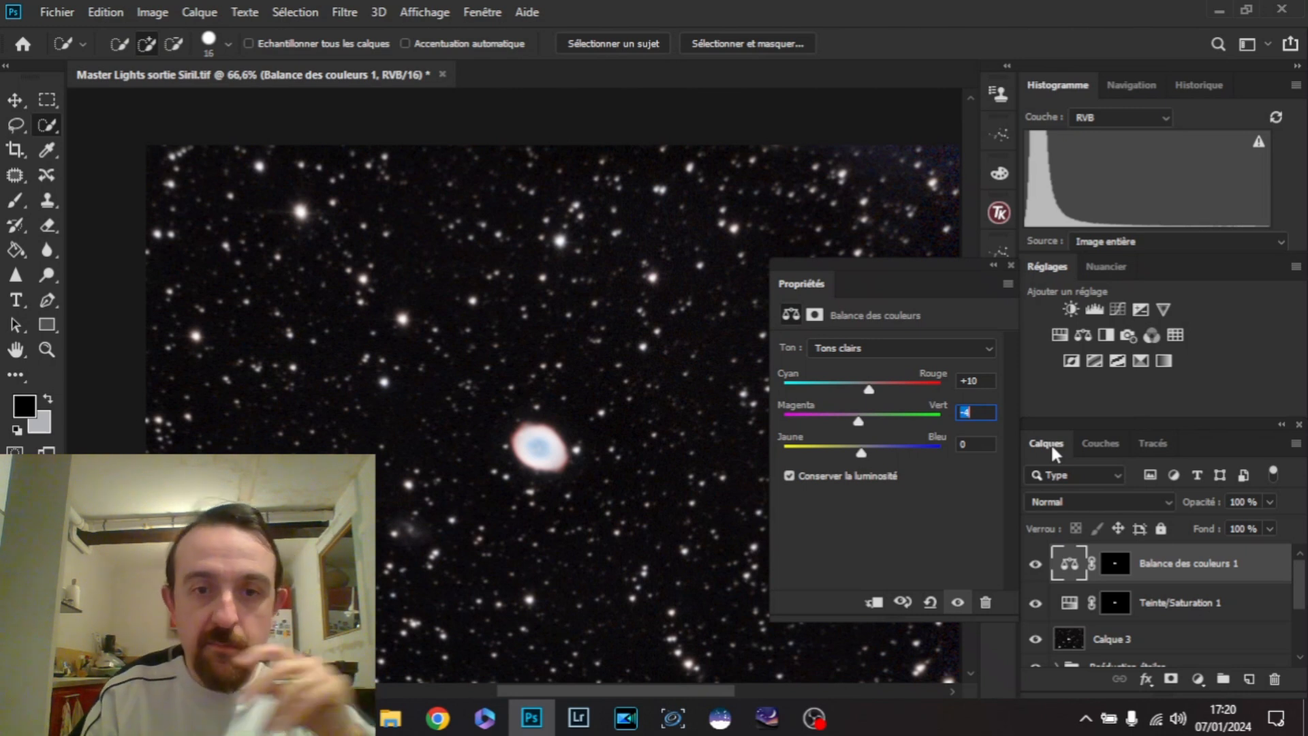
pyautogui.press('Down')
pyautogui.press('Down')
pyautogui.press('Down')
pyautogui.press('Down')
pyautogui.press('Down')
pyautogui.press('Down')
pyautogui.press('Down')
pyautogui.press('Down')
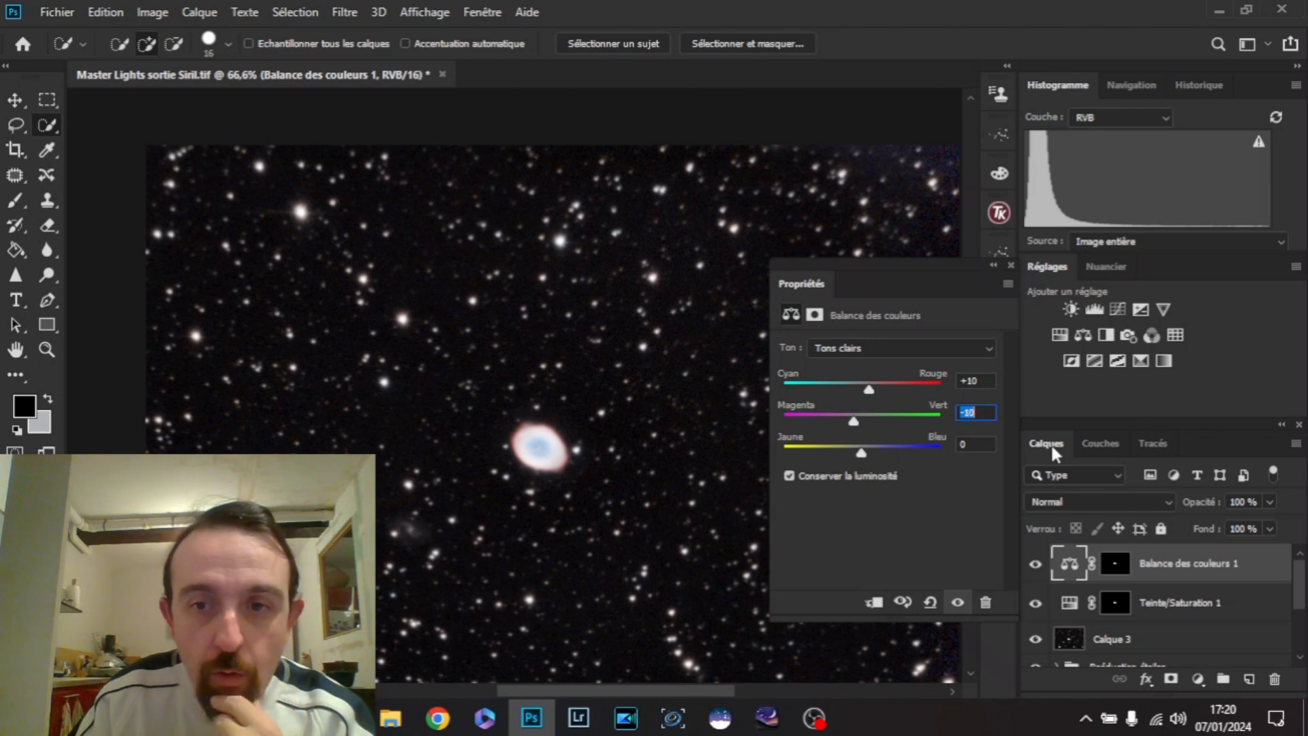
pyautogui.press('Down')
pyautogui.press('Down')
pyautogui.press('Down')
pyautogui.press('Down')
pyautogui.press('Down')
pyautogui.press('Down')
pyautogui.press('Down')
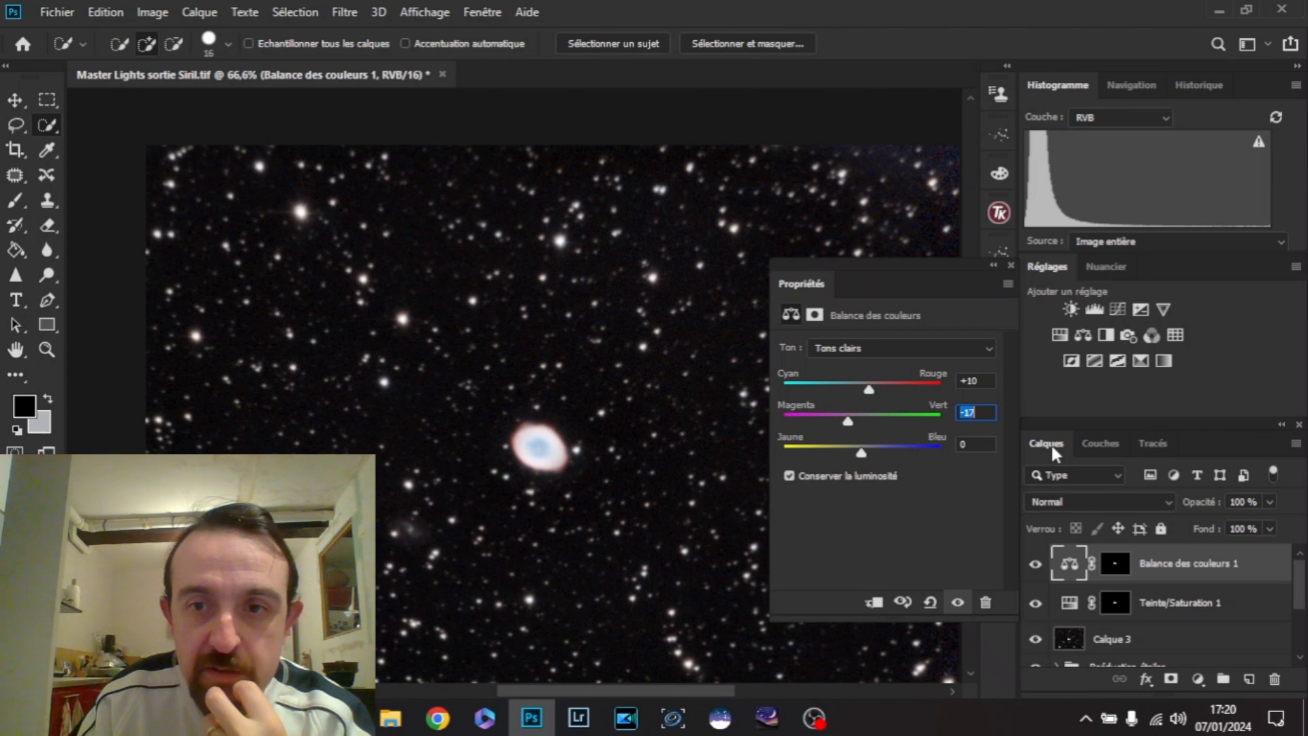
pyautogui.press('Up')
pyautogui.press('Up')
pyautogui.press('Up')
pyautogui.press('Up')
pyautogui.press('Up')
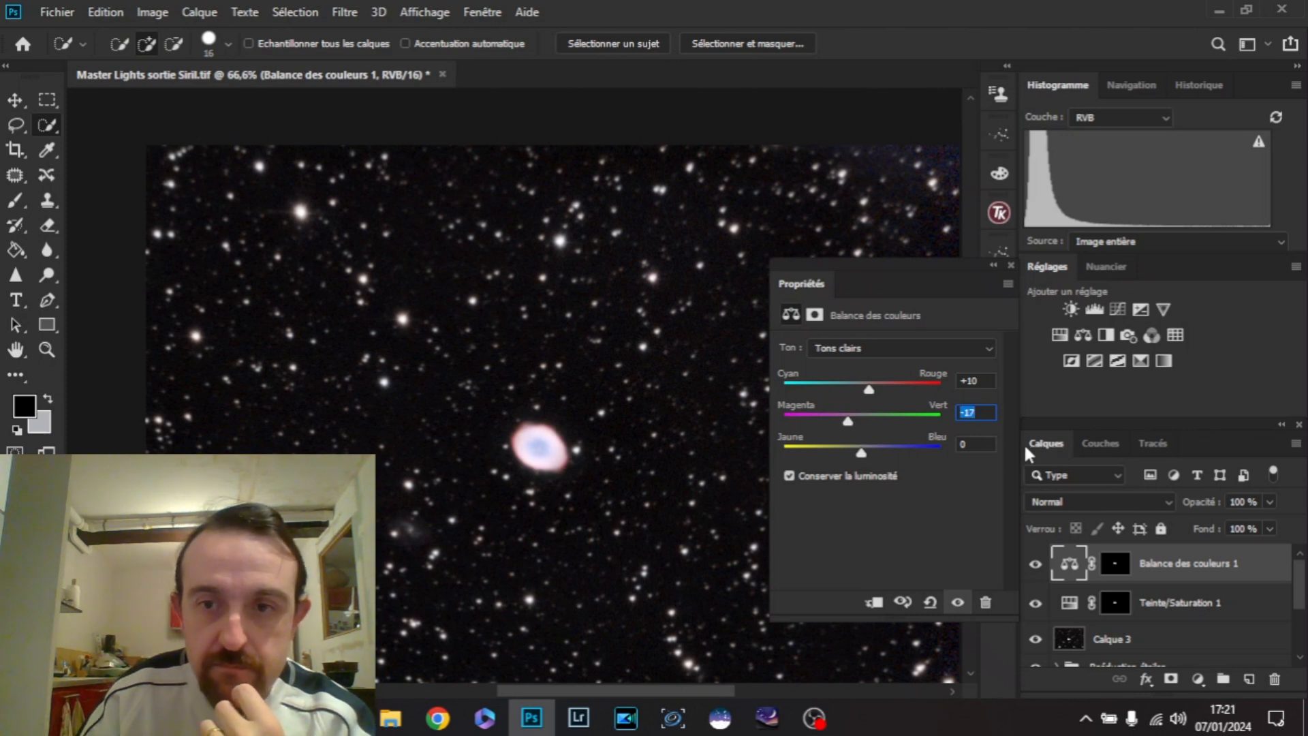
# - Set the Color Balance layer's highlights to -11 on Yellow-Blue and close its properties
pyautogui.press('Tab')
pyautogui.press('Down')
pyautogui.press('Down')
pyautogui.press('Down')
pyautogui.press('Down')
pyautogui.press('Down')
pyautogui.press('Down')
pyautogui.press('Down')
pyautogui.press('Down')
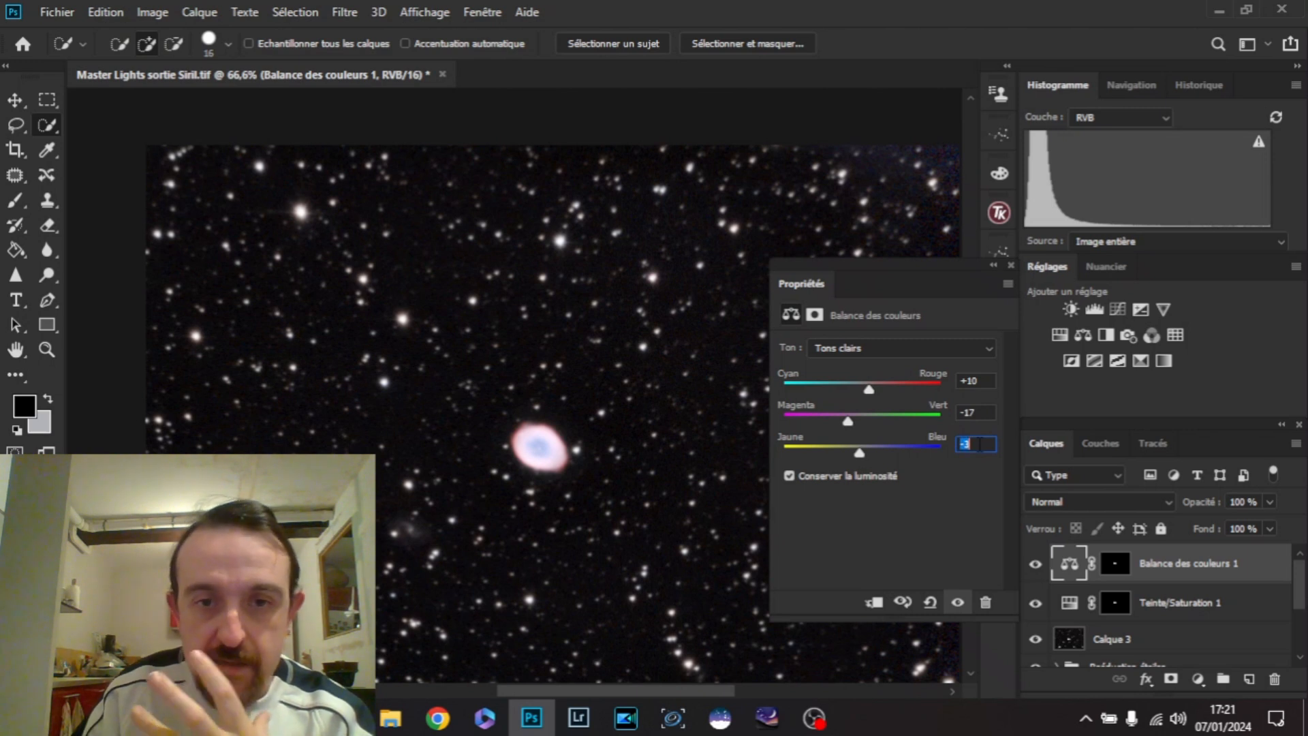
pyautogui.press('Down')
pyautogui.press('Down')
pyautogui.press('Down')
pyautogui.press('Down')
pyautogui.press('Up')
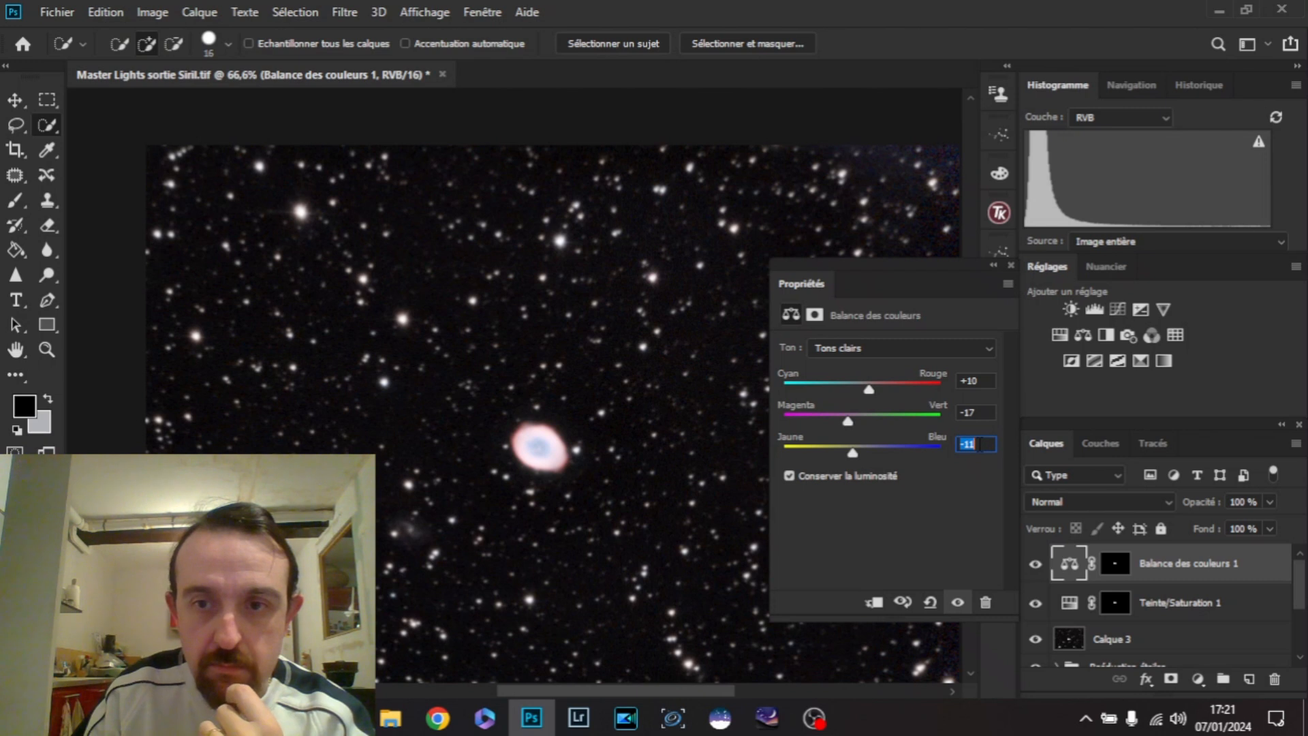
pyautogui.click(1010, 264)
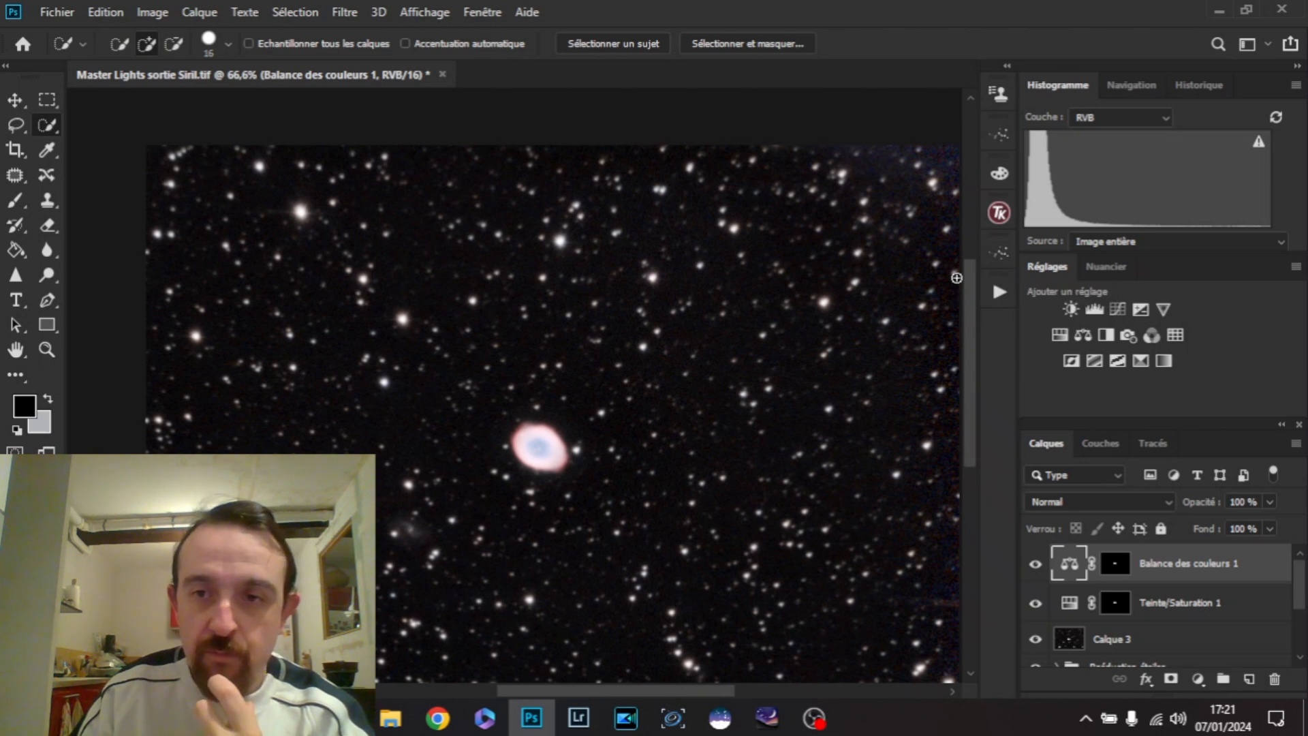
# - Add a Brightness/Contrast adjustment layer and replace its mask with the nebula mask from the Color Balance layer
pyautogui.click(1074, 309)
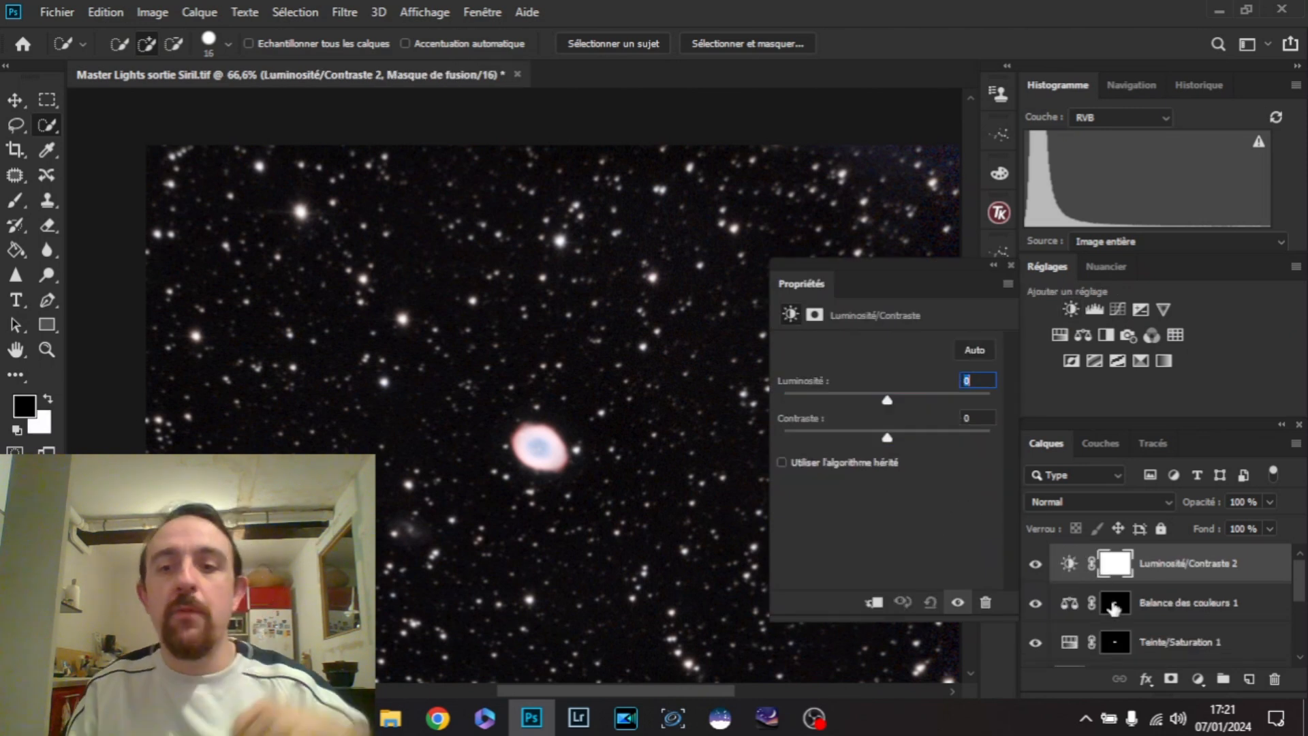
pyautogui.click(1113, 607)
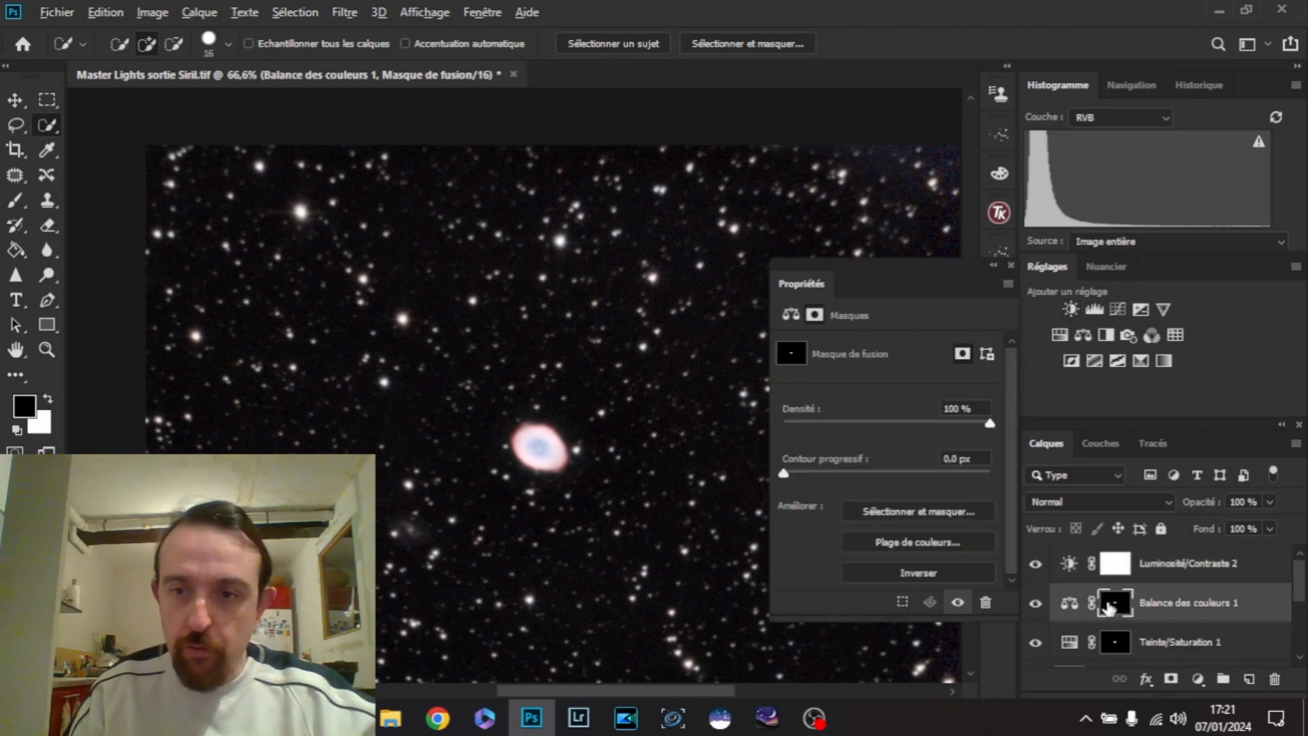
pyautogui.moveTo(1109, 607); pyautogui.dragTo(1115, 565)
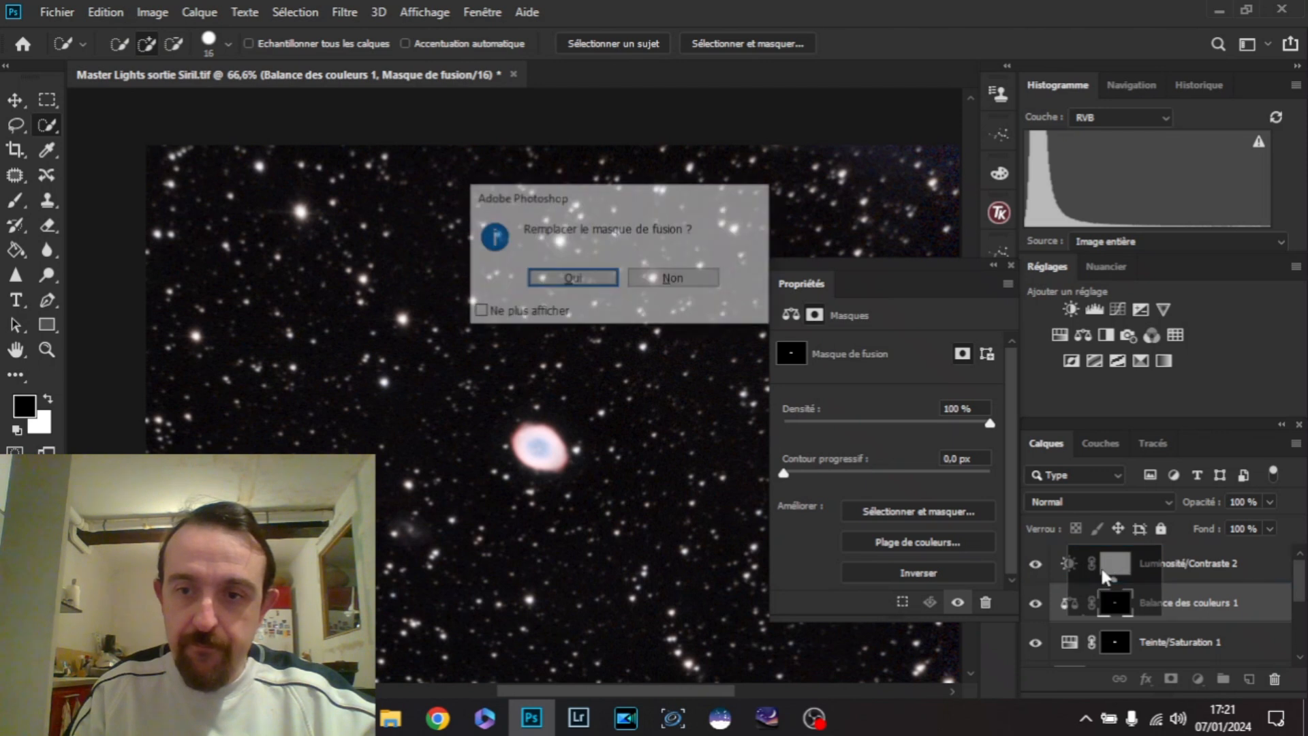
pyautogui.click(563, 275)
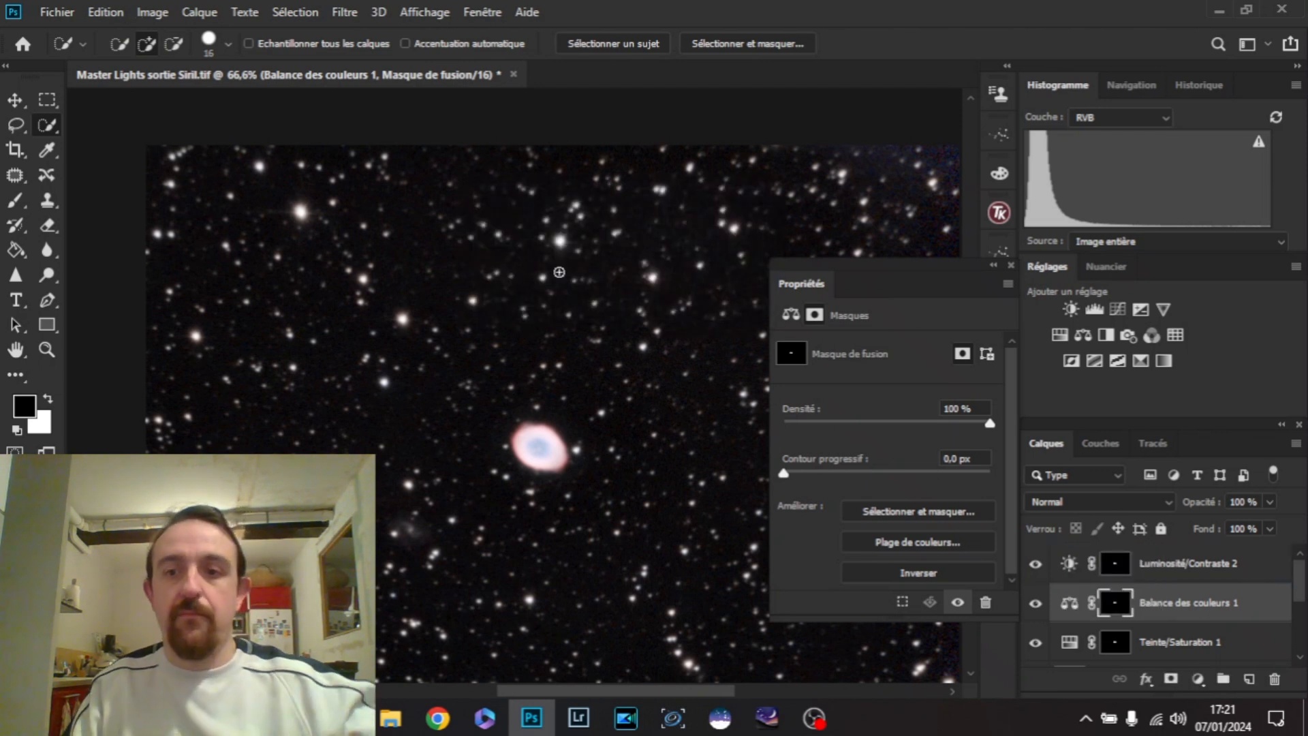
# - Set the new Brightness/Contrast layer's brightness to 17 and its contrast to 13
pyautogui.click(1069, 564)
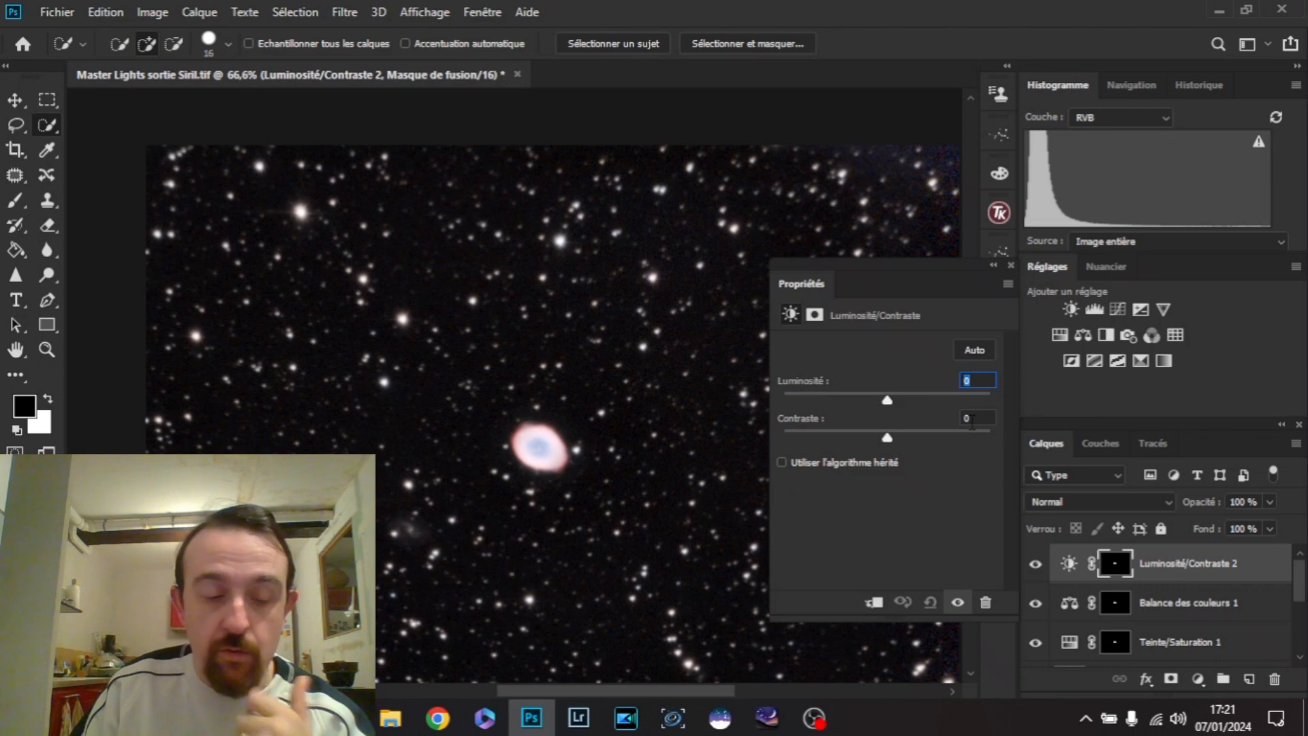
pyautogui.moveTo(889, 405); pyautogui.dragTo(902, 409)
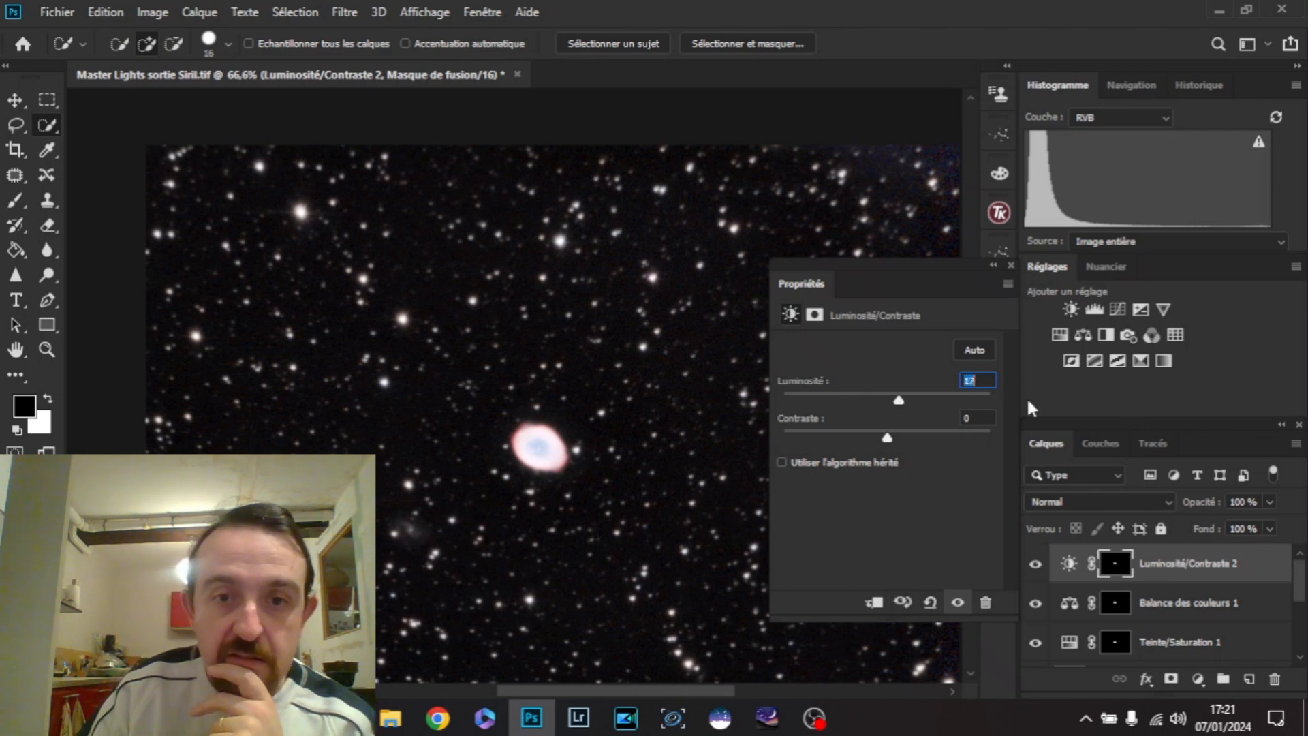
pyautogui.moveTo(887, 439); pyautogui.dragTo(884, 440)
pyautogui.press('Up')
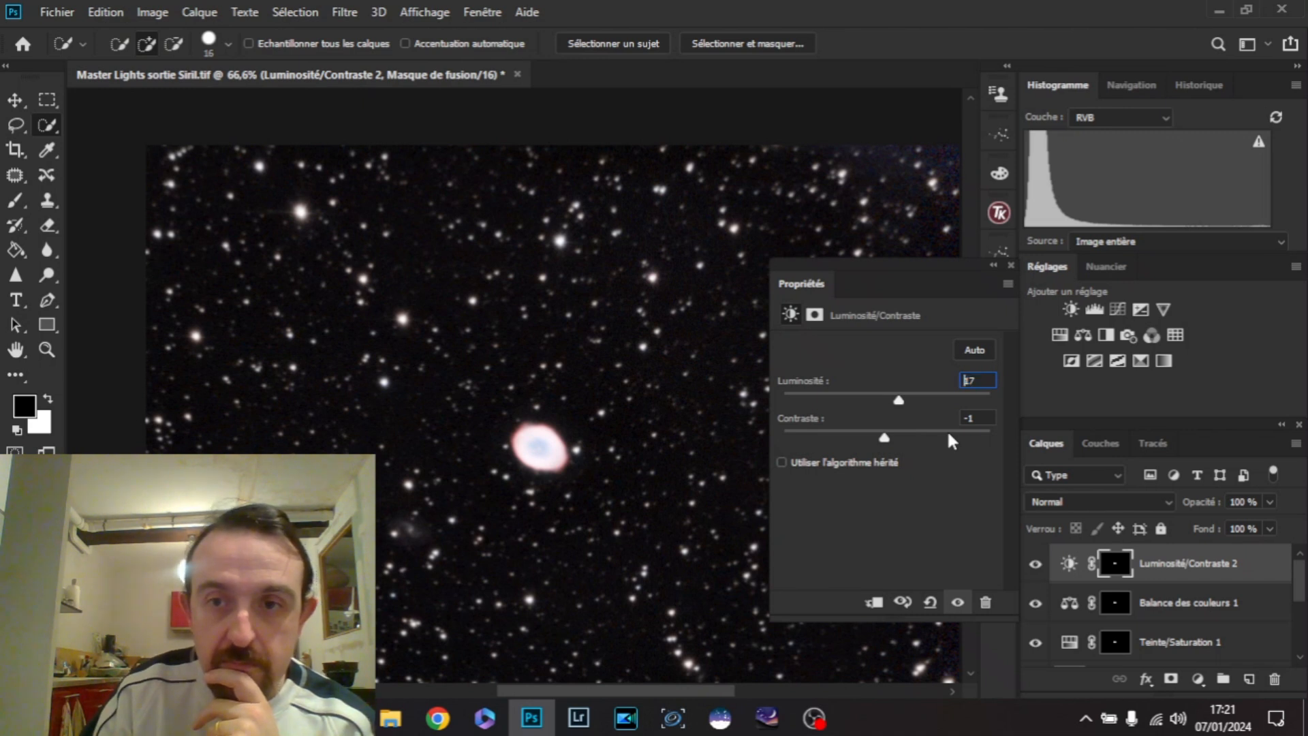
pyautogui.press('Down')
pyautogui.click(962, 418)
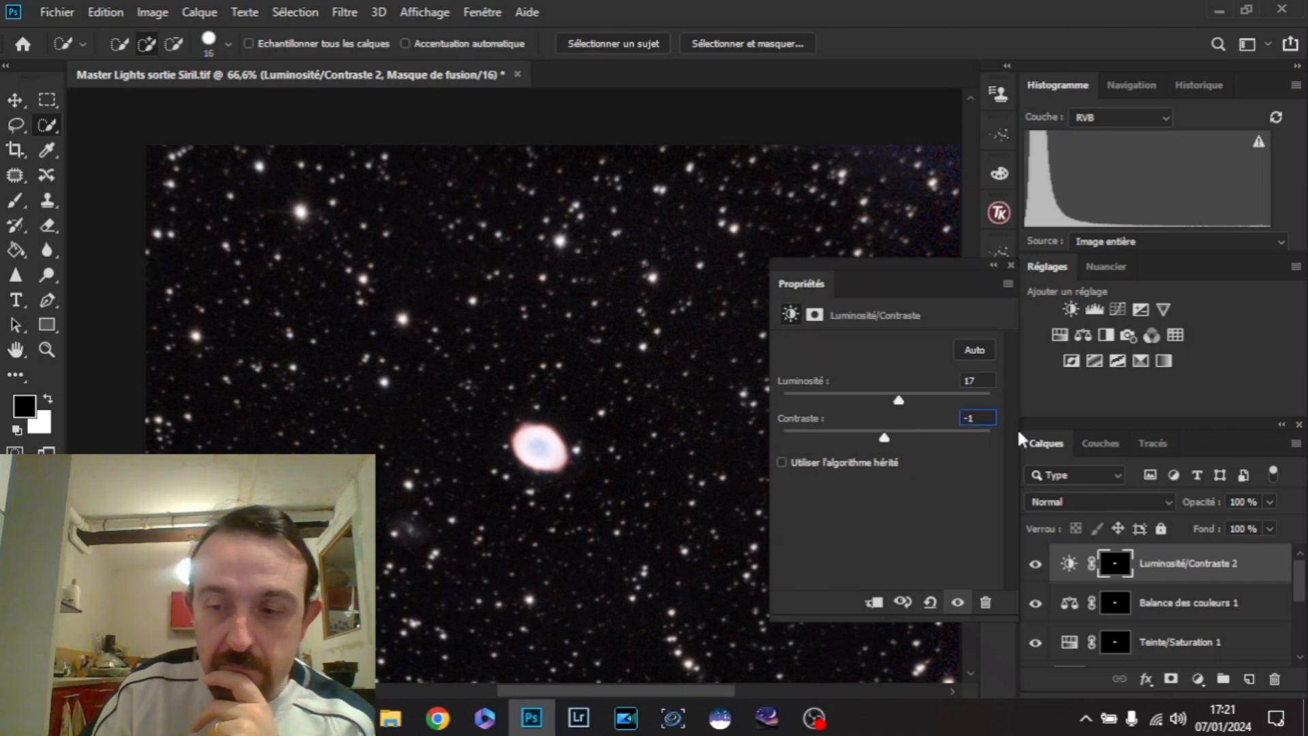
pyautogui.press('Up')
pyautogui.press('Up')
pyautogui.press('Up')
pyautogui.press('Up')
pyautogui.press('Up')
pyautogui.press('Up')
pyautogui.press('Up')
pyautogui.press('Up')
pyautogui.press('Up')
pyautogui.press('Up')
pyautogui.press('Up')
pyautogui.press('Up')
pyautogui.press('Up')
pyautogui.press('Up')
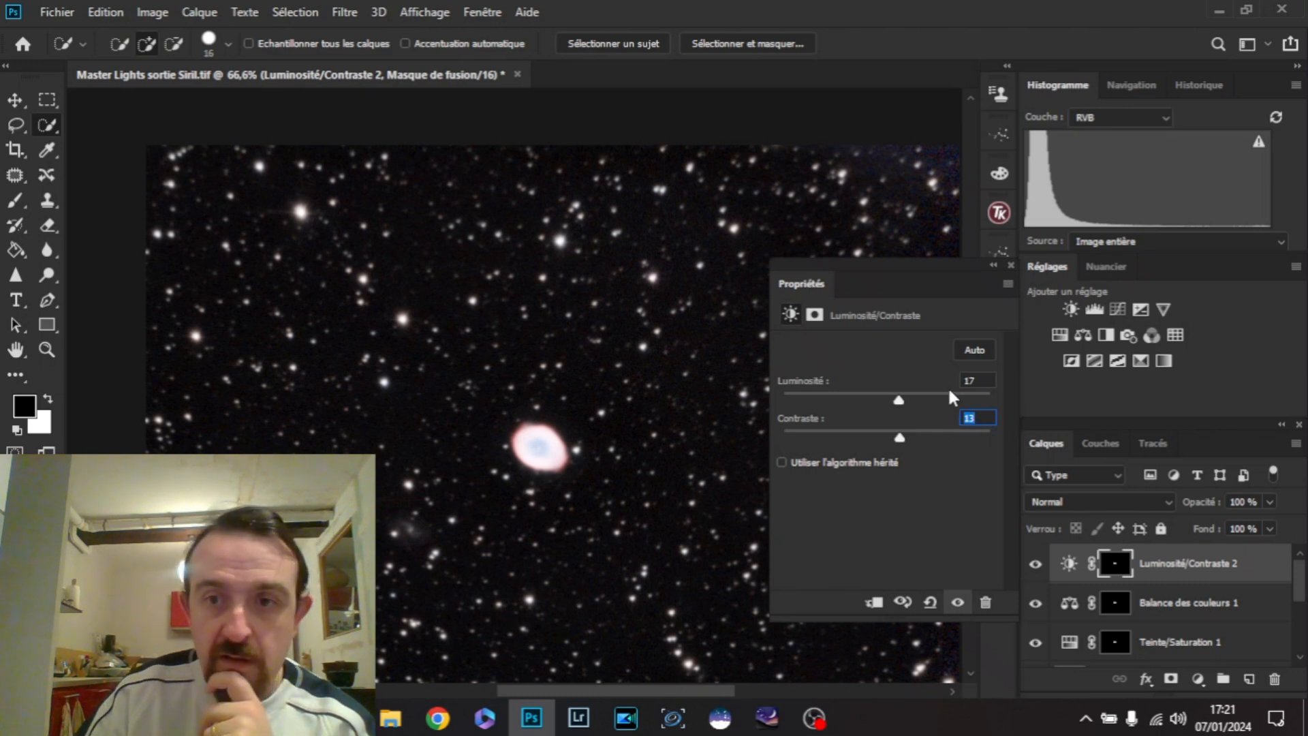
pyautogui.click(1010, 262)
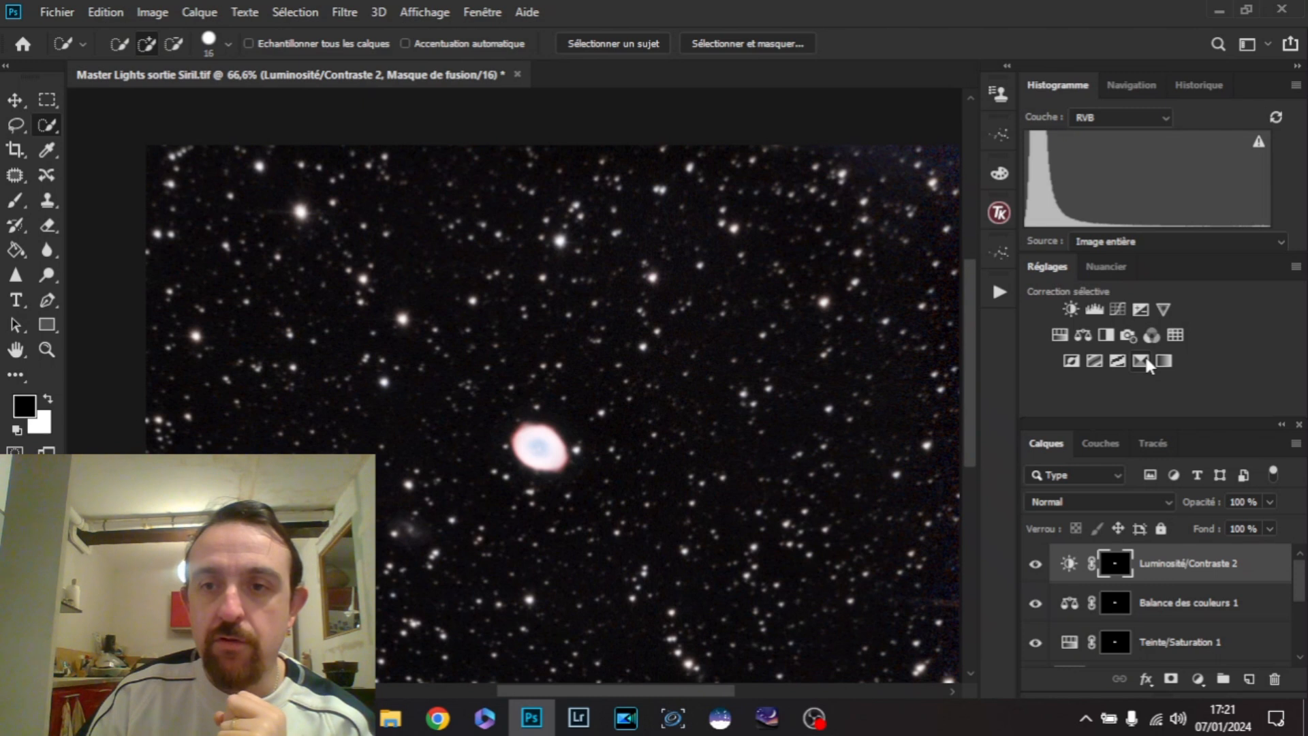
# - Add a Vibrance adjustment layer and replace its mask with the nebula mask from the Brightness/Contrast layer
pyautogui.click(1163, 308)
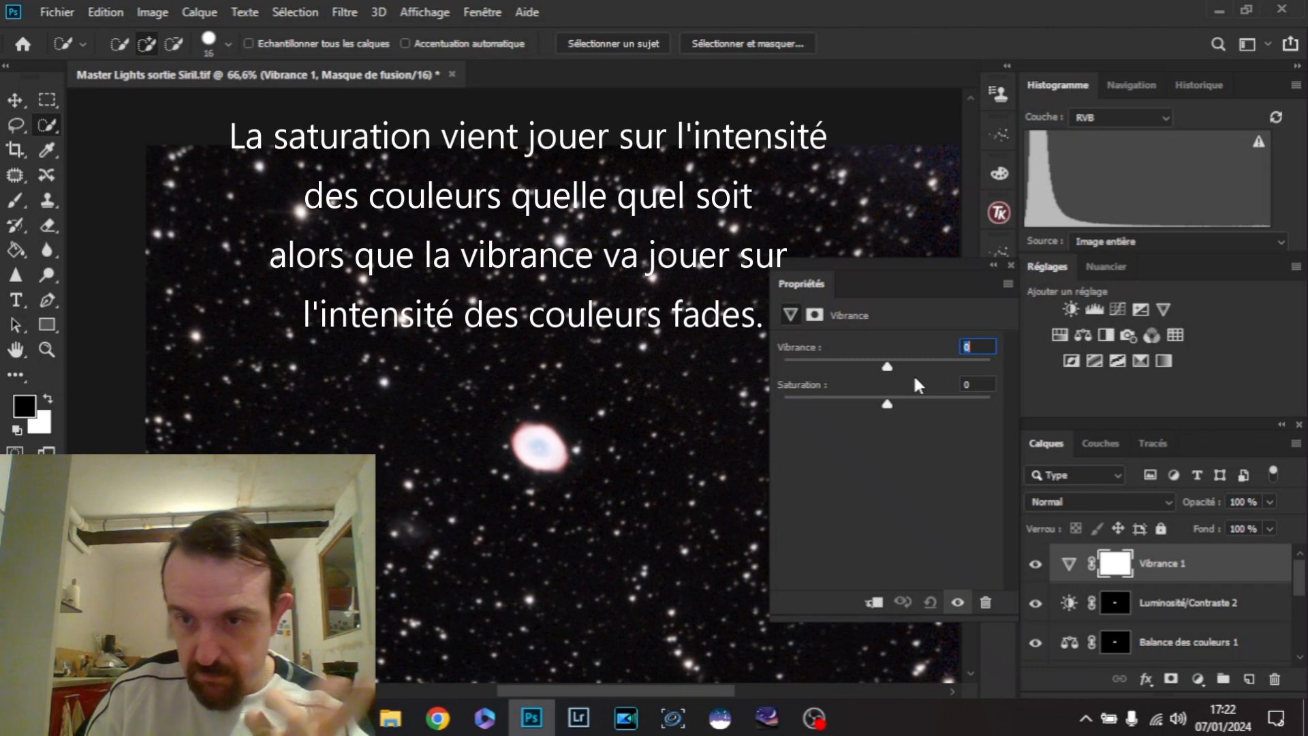
pyautogui.click(1112, 603)
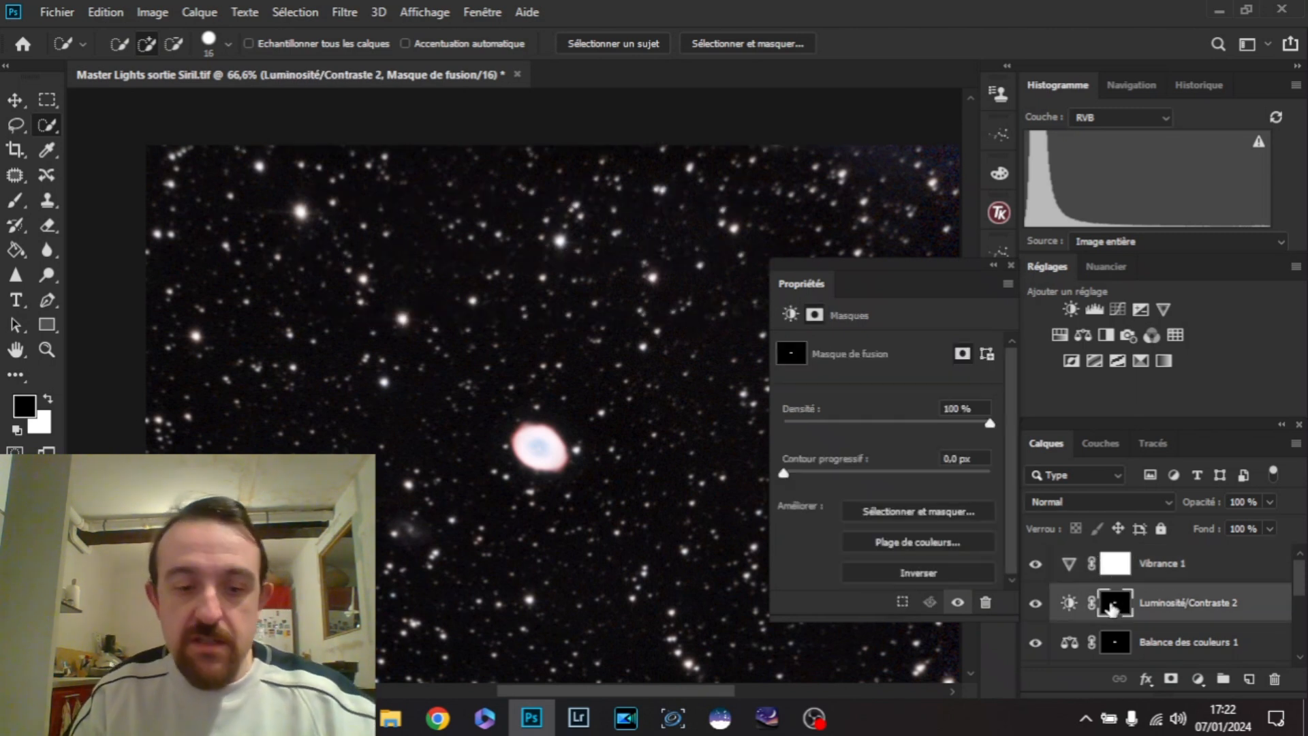
pyautogui.moveTo(1111, 605); pyautogui.dragTo(1115, 576)
pyautogui.click(572, 279)
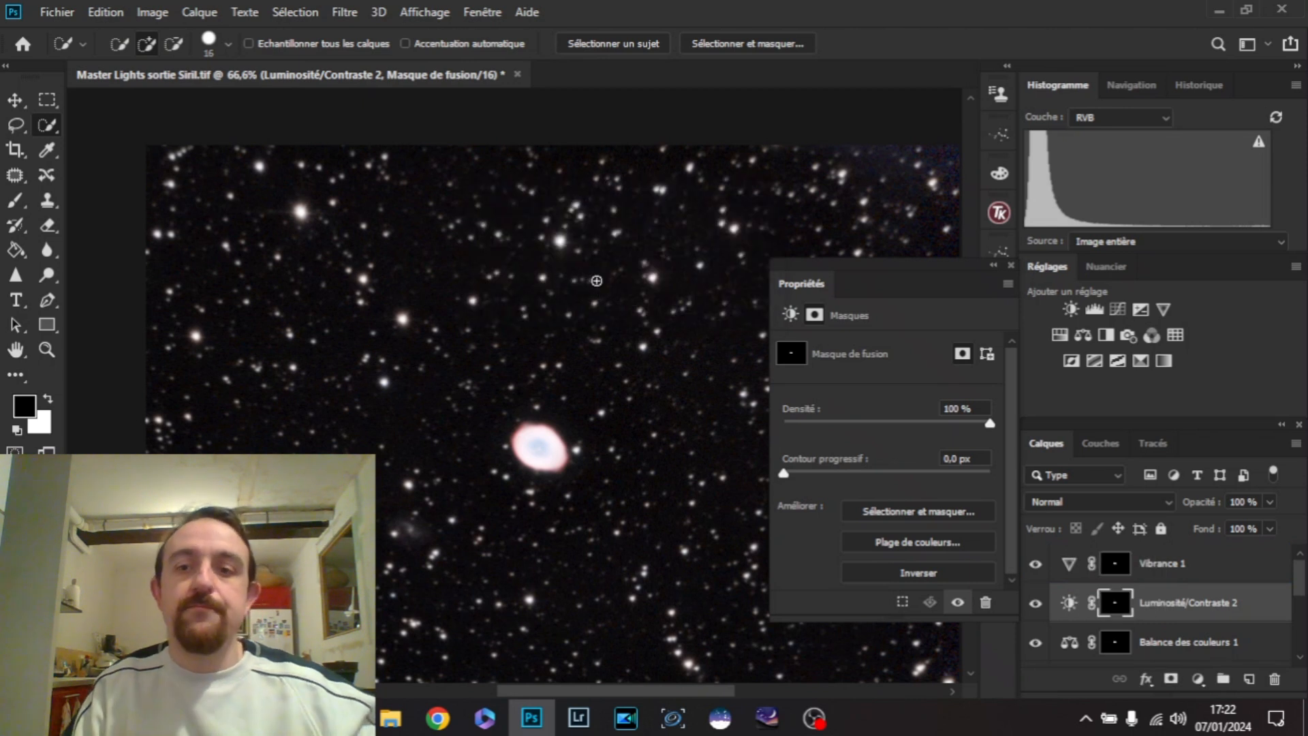
# - Raise the Vibrance layer's vibrance to about +70 and close its properties
pyautogui.click(1068, 565)
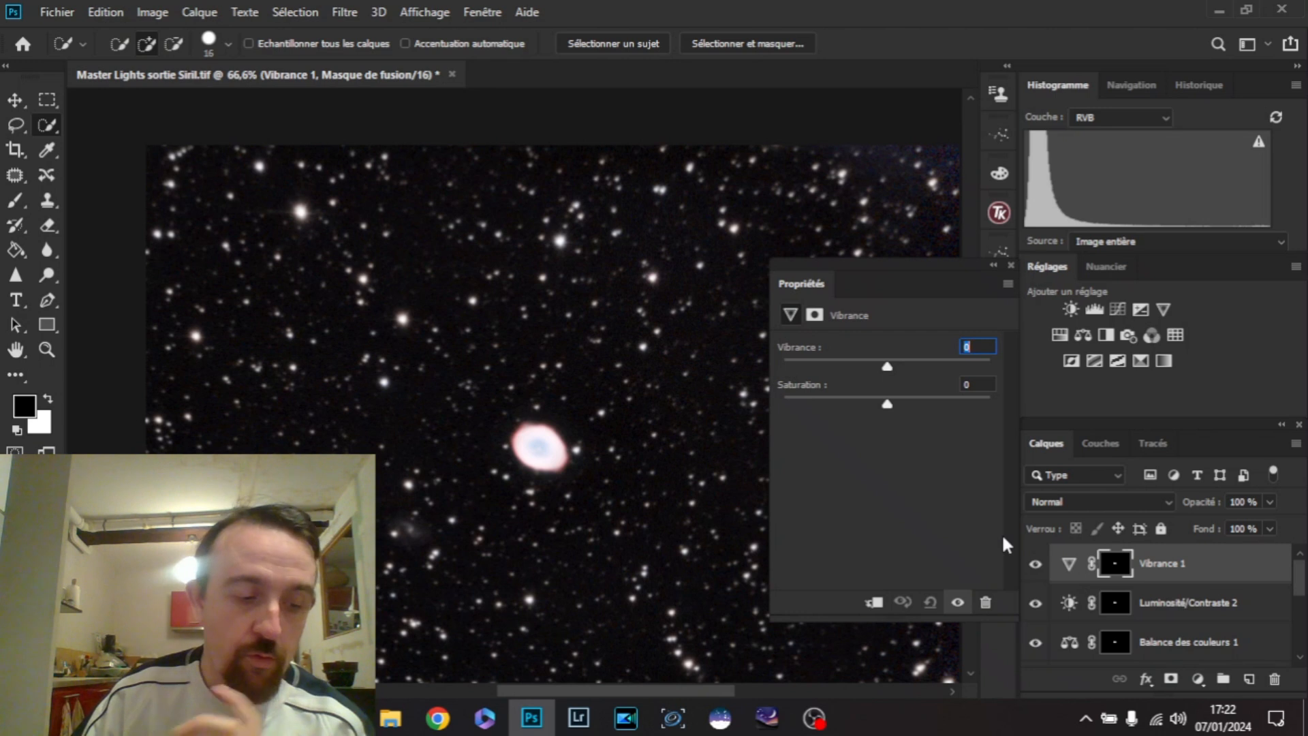
pyautogui.moveTo(888, 368); pyautogui.dragTo(927, 374)
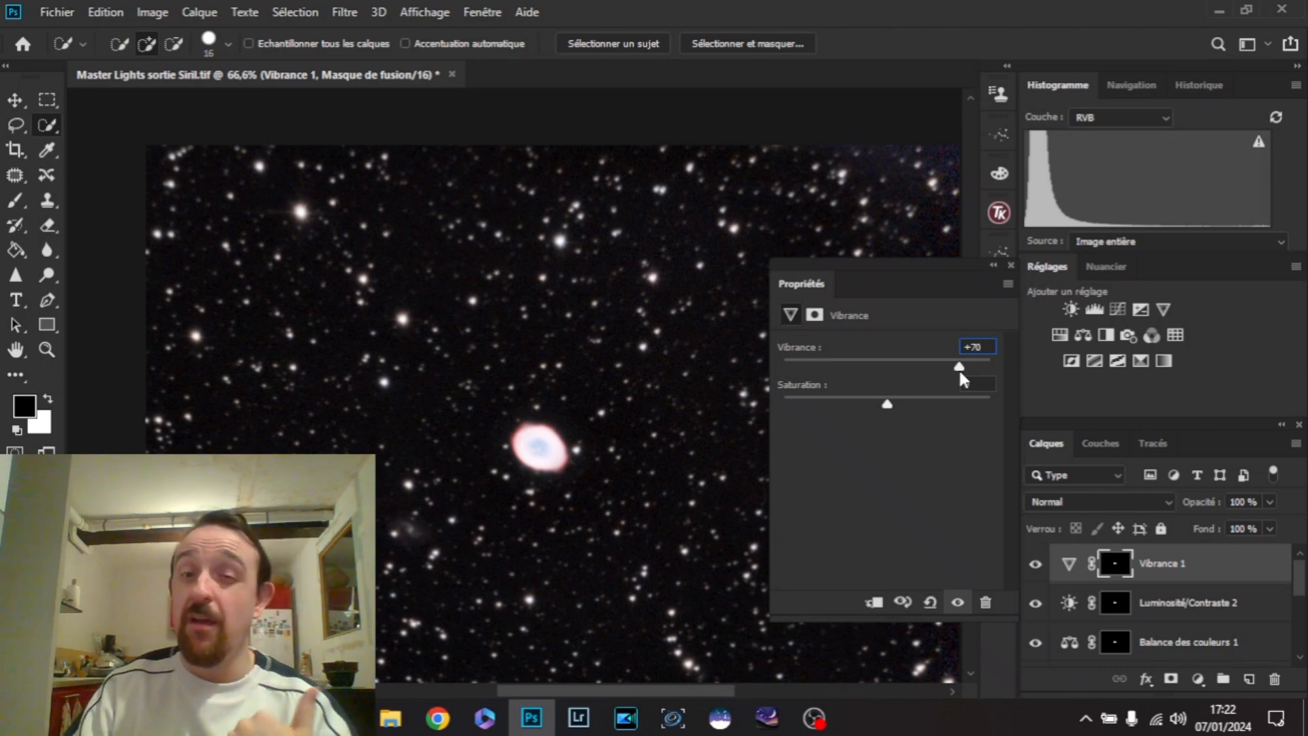
pyautogui.click(1013, 264)
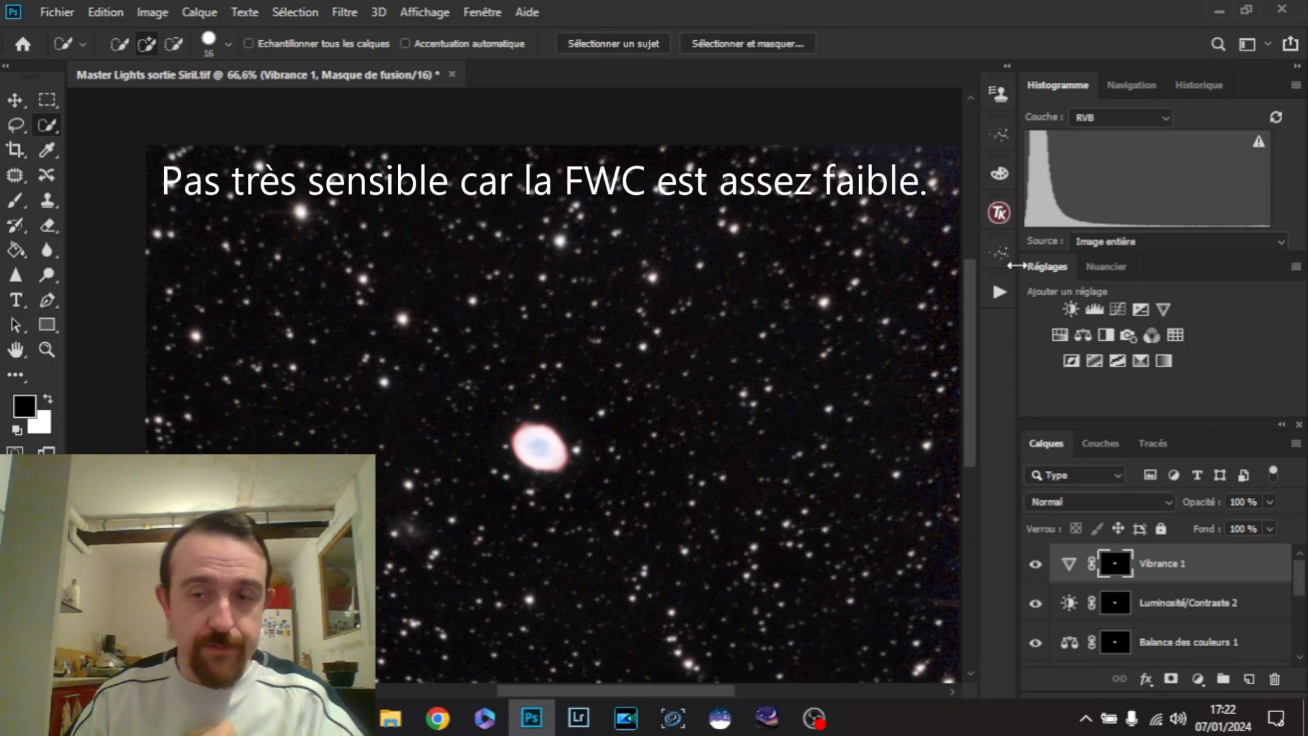
# - Add a Selective Color adjustment layer and replace its mask with the nebula mask from the Vibrance layer
pyautogui.click(1141, 362)
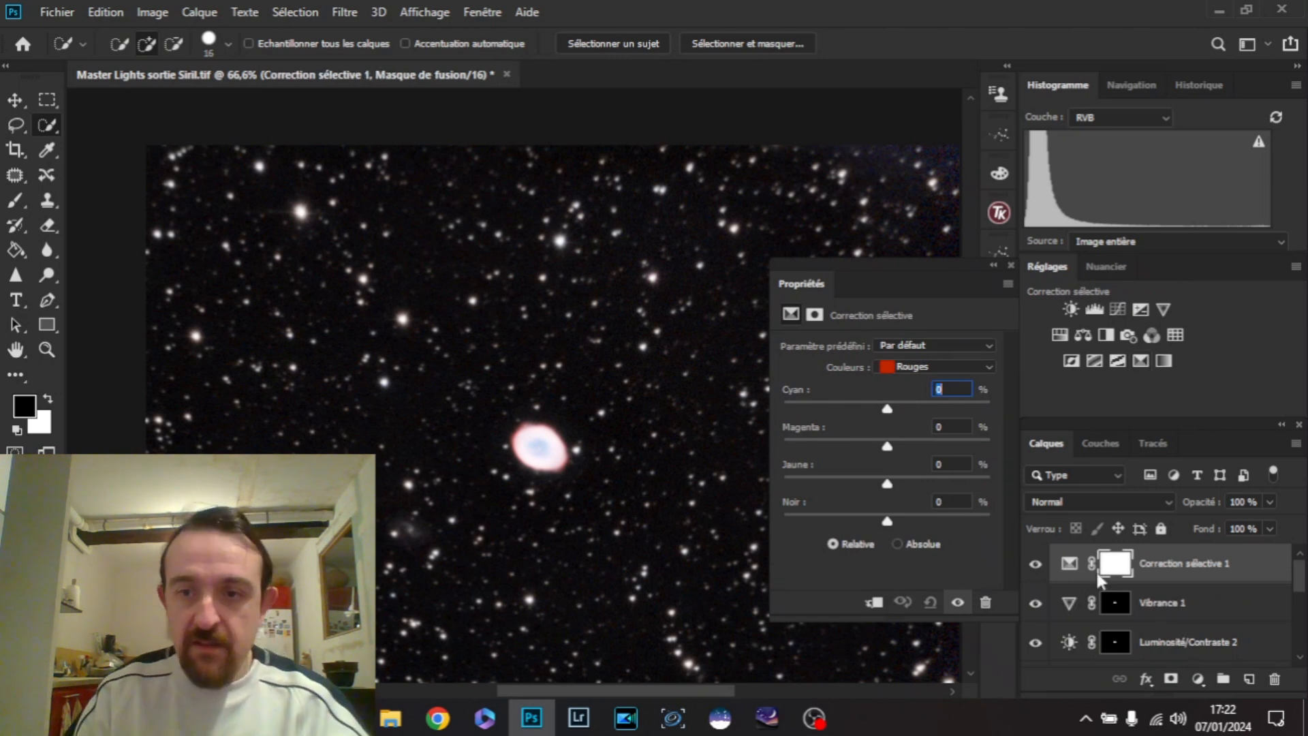
pyautogui.click(1118, 616)
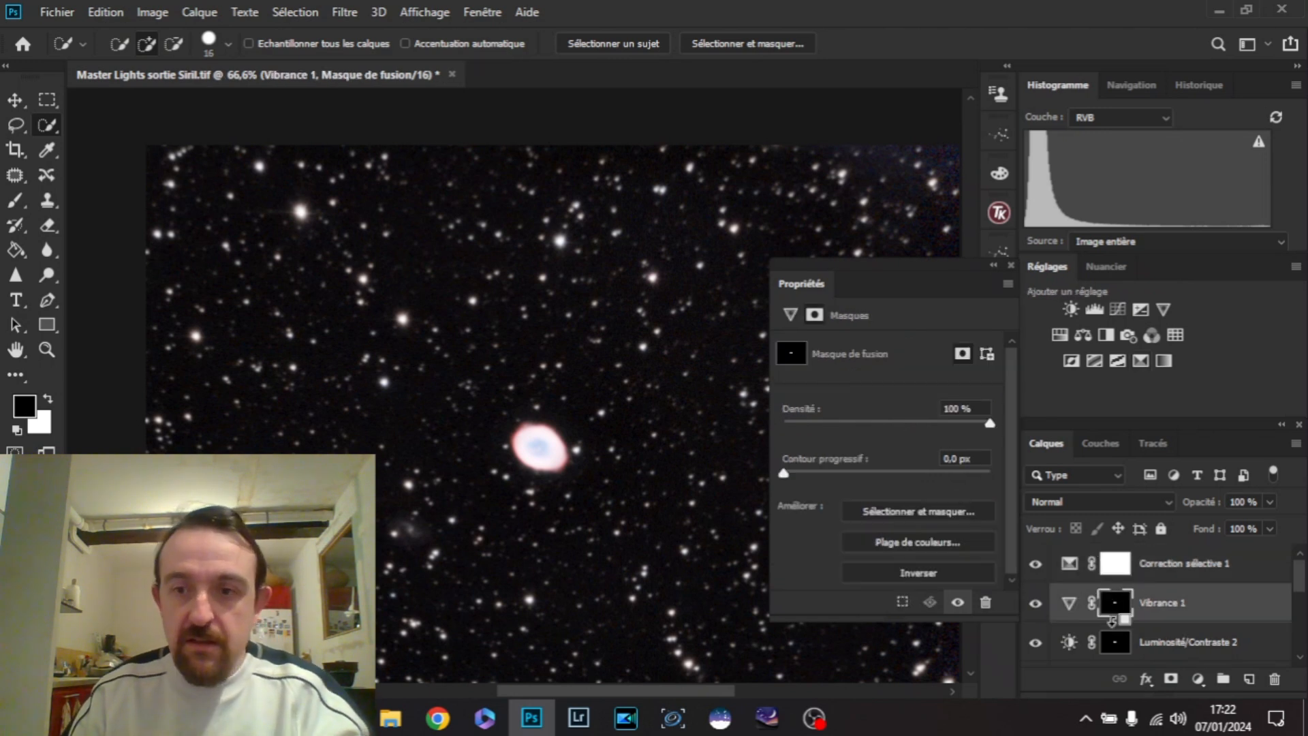
pyautogui.moveTo(1115, 613); pyautogui.dragTo(1115, 572)
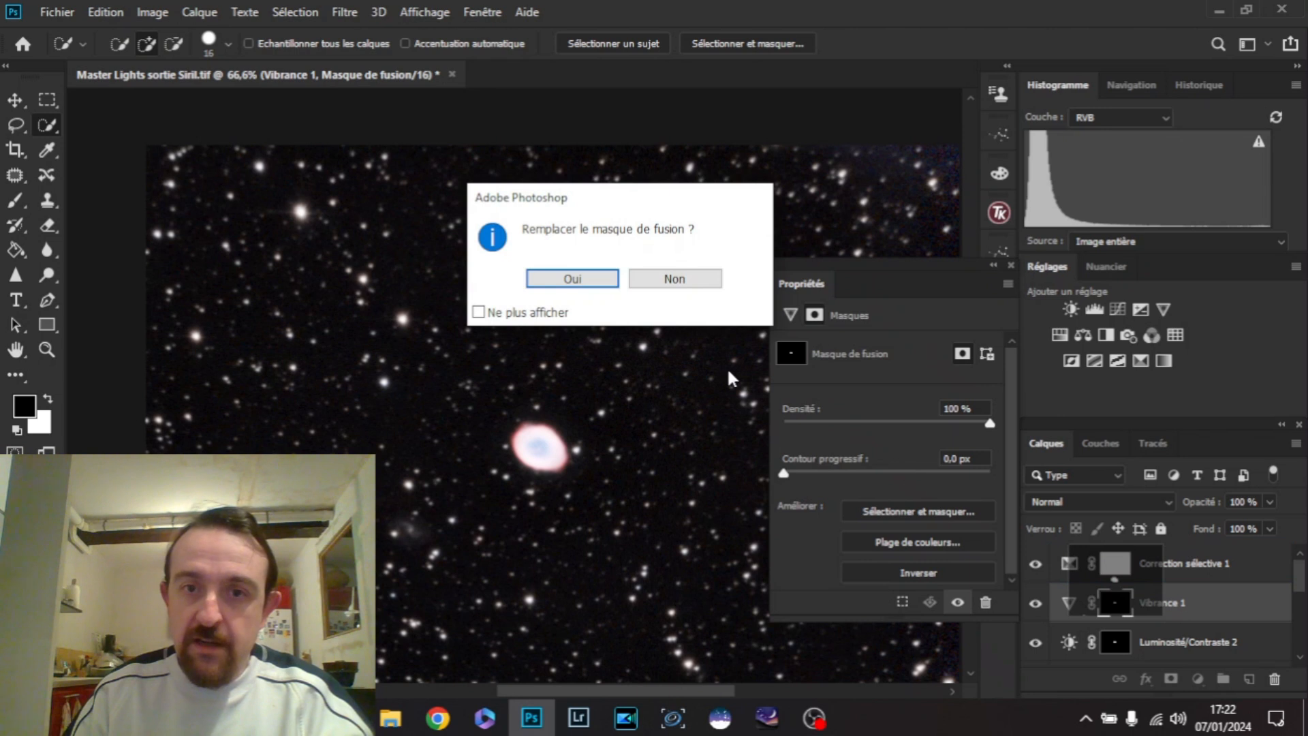
pyautogui.click(614, 286)
# - Set cyan to -3% for the Reds in the Selective Color layer
pyautogui.click(1070, 565)
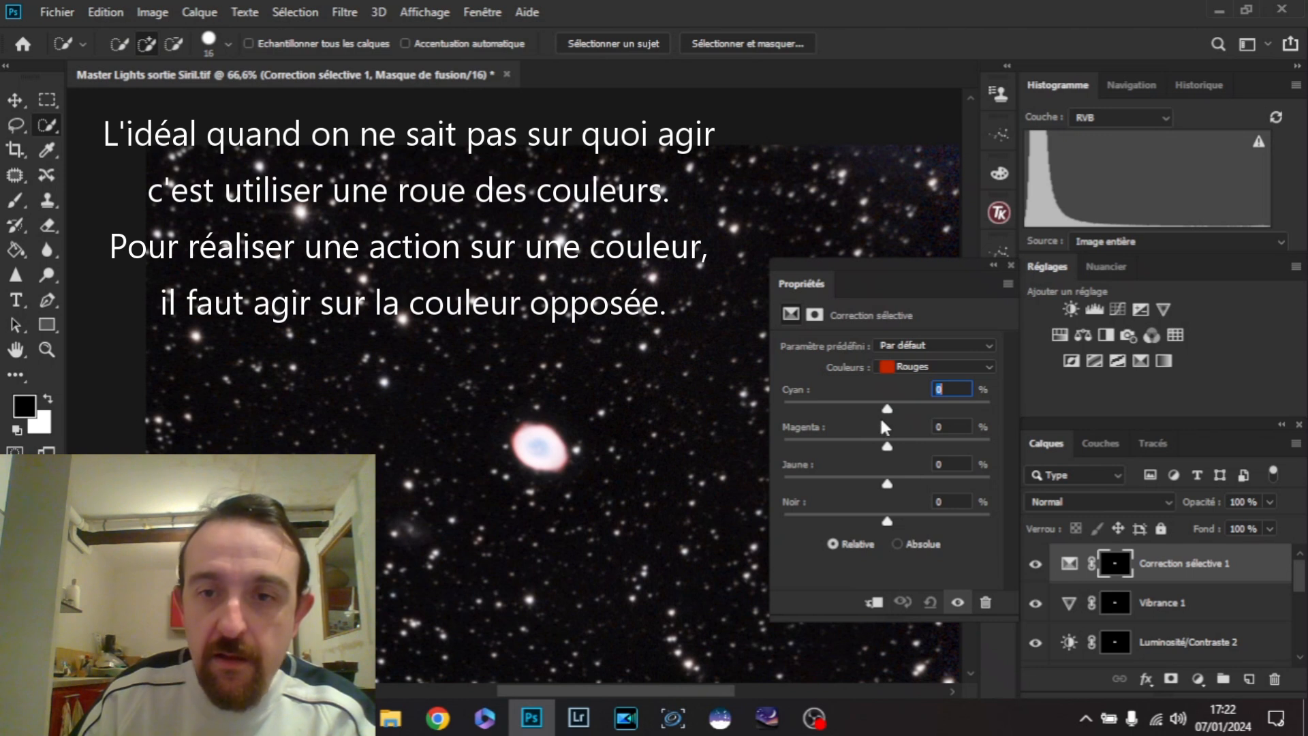
pyautogui.press('Down')
pyautogui.press('Down')
pyautogui.press('Down')
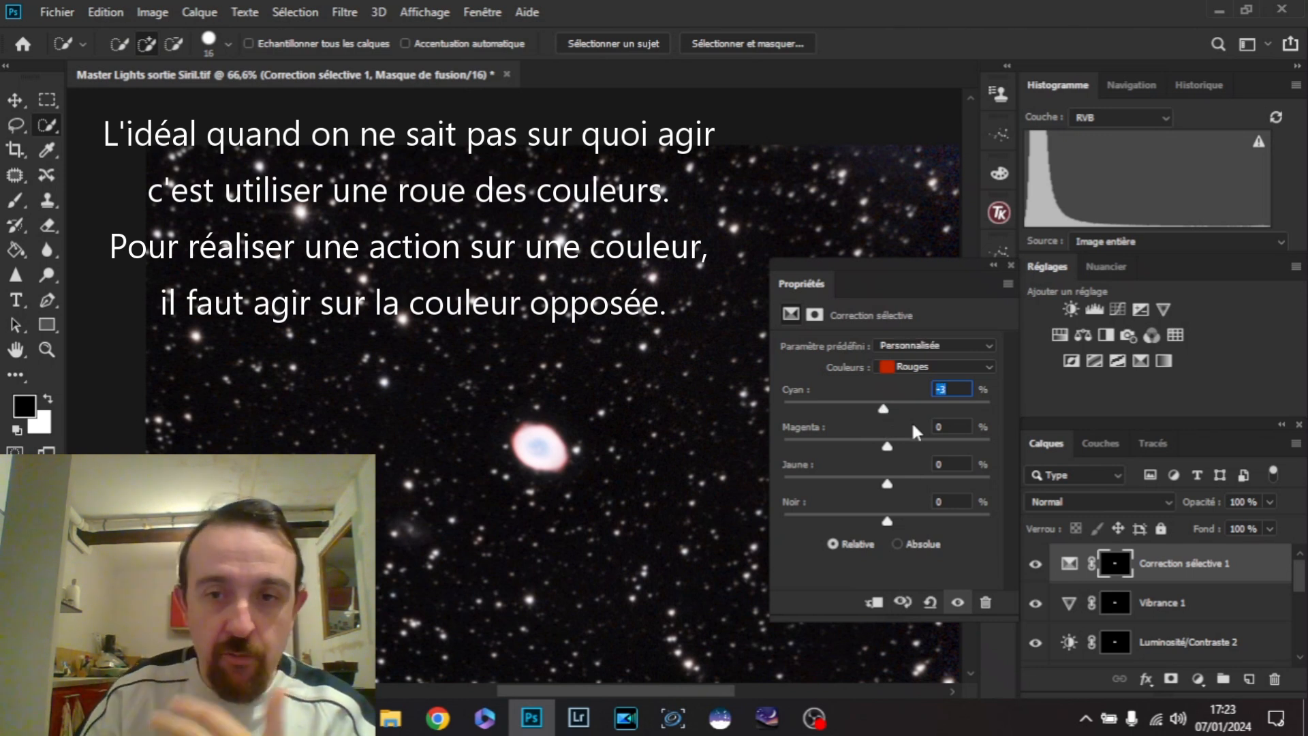
# - Set magenta to +13% for the Reds in the Selective Color layer
pyautogui.click(944, 429)
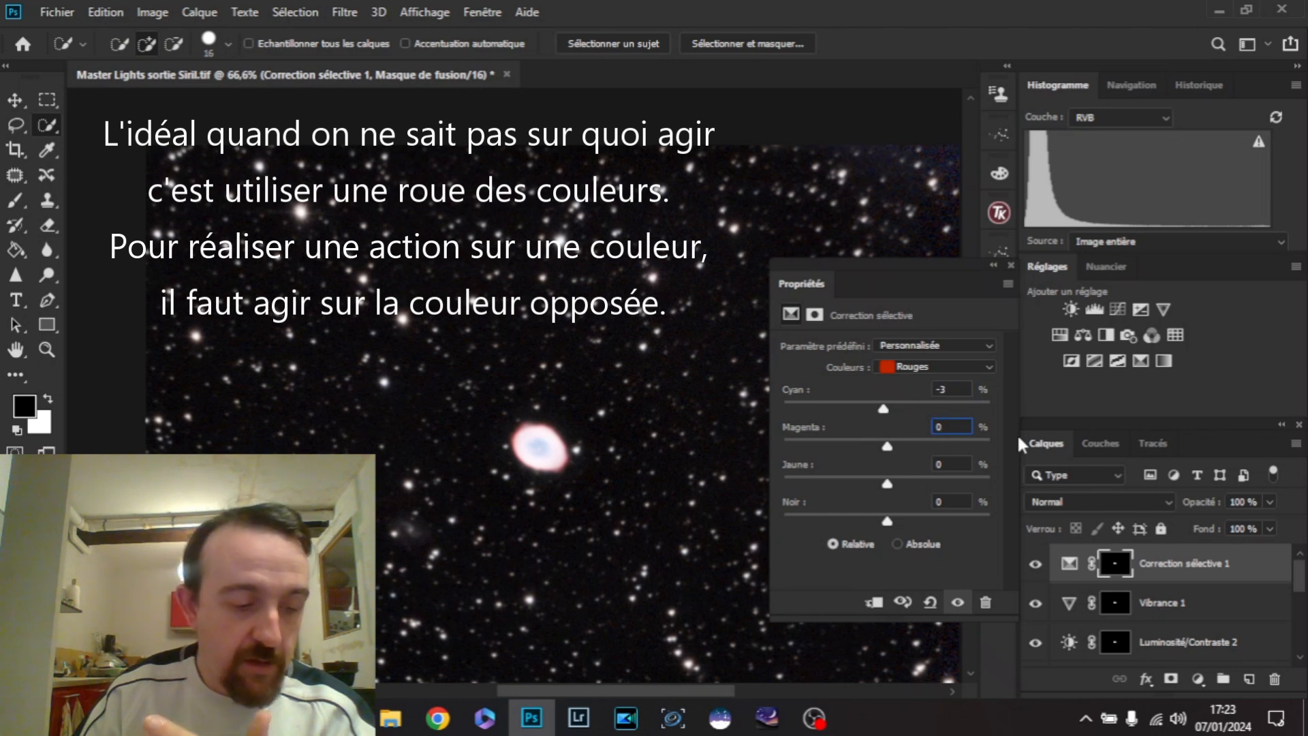
pyautogui.press('Up')
pyautogui.press('Up')
pyautogui.press('Up')
pyautogui.press('Up')
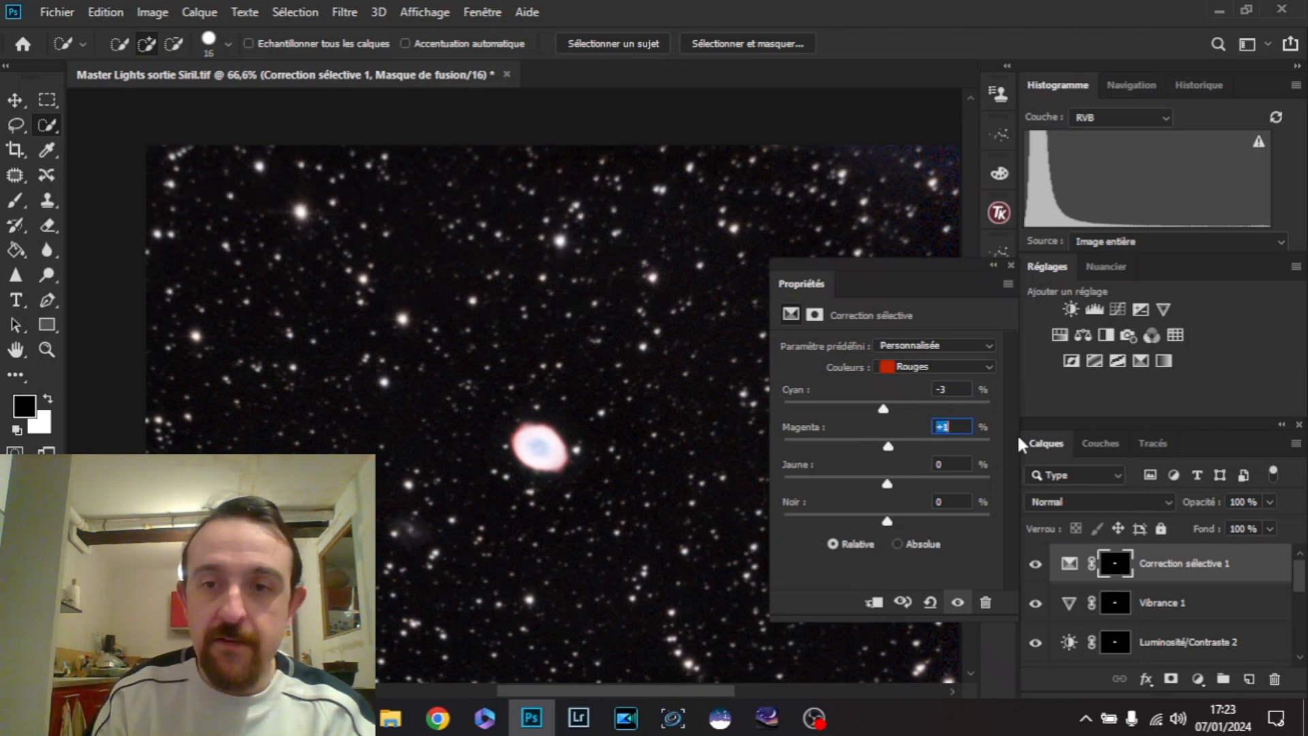
pyautogui.press('Up')
pyautogui.press('Up')
pyautogui.press('Up')
pyautogui.press('Up')
pyautogui.press('Up')
pyautogui.press('Up')
pyautogui.press('Up')
pyautogui.press('Up')
pyautogui.press('Up')
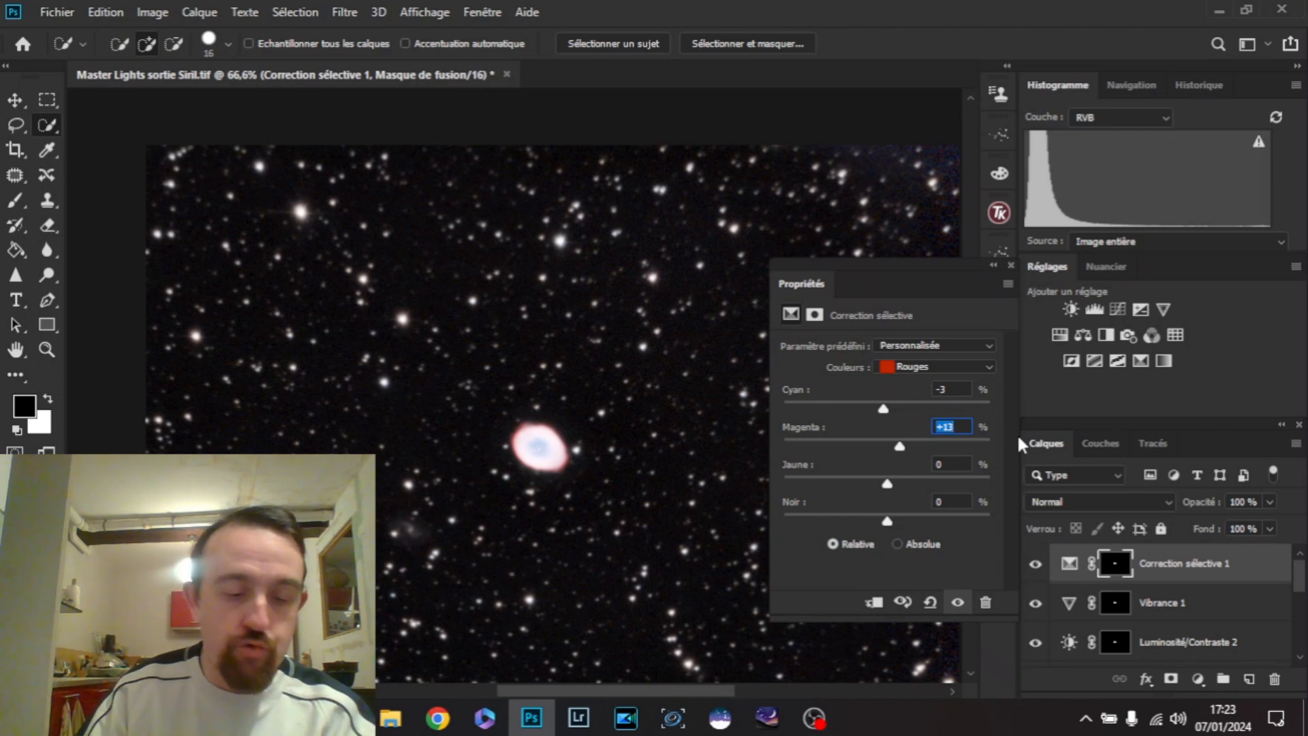
# - Set magenta to +10% for the Cyans in the Selective Color layer
pyautogui.click(972, 368)
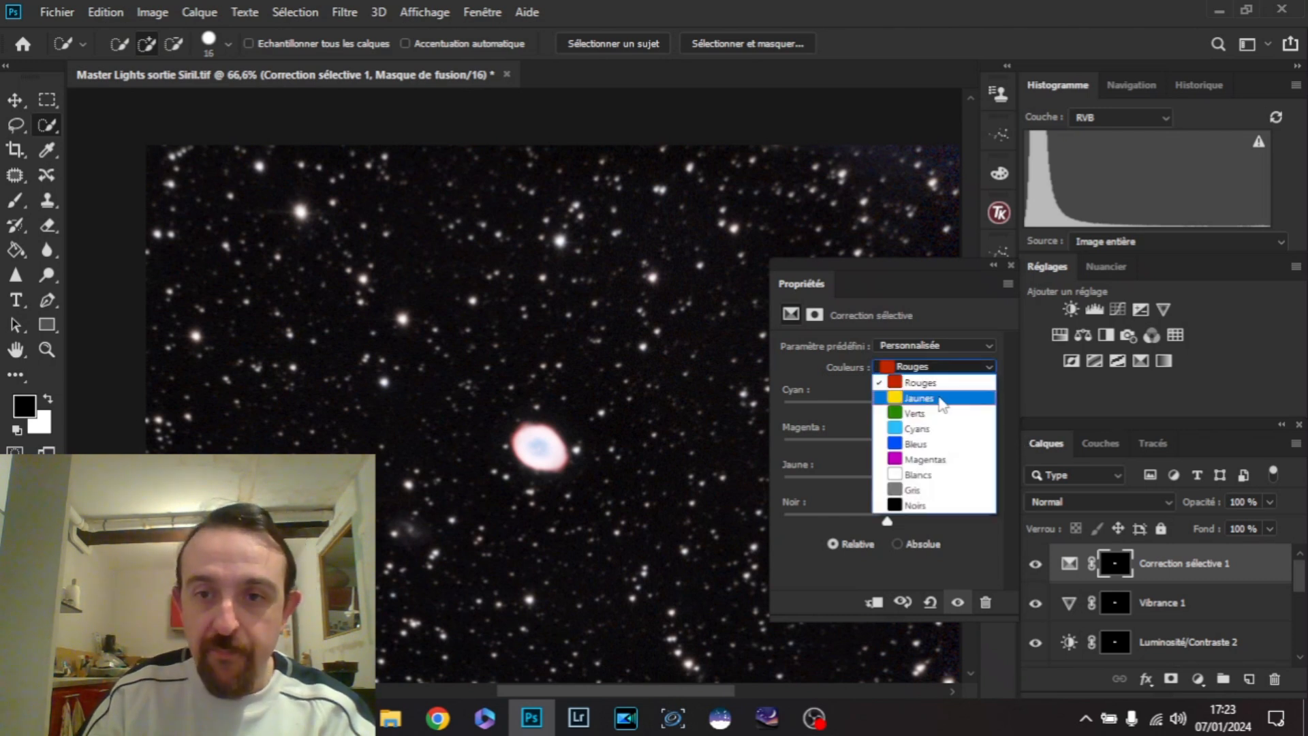
pyautogui.click(917, 429)
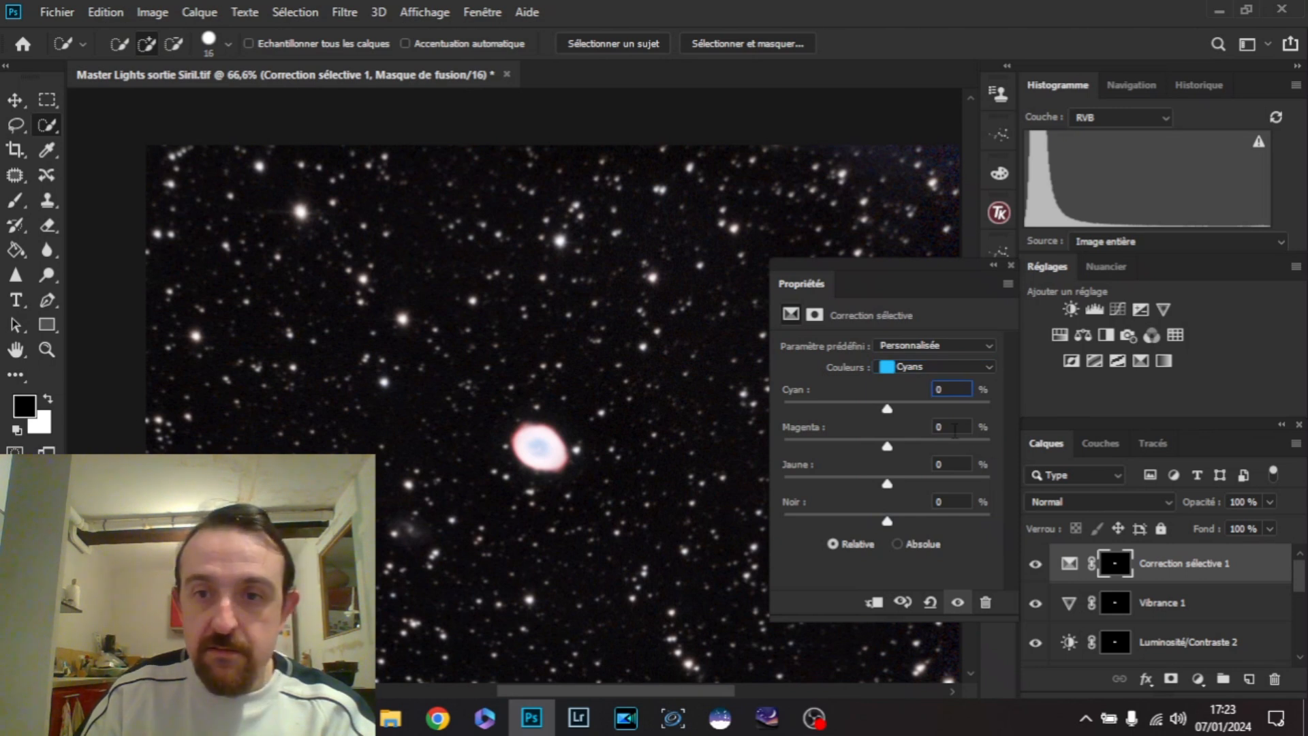
pyautogui.press('Up')
pyautogui.press('Up')
pyautogui.press('Up')
pyautogui.press('Up')
pyautogui.press('Up')
pyautogui.press('Up')
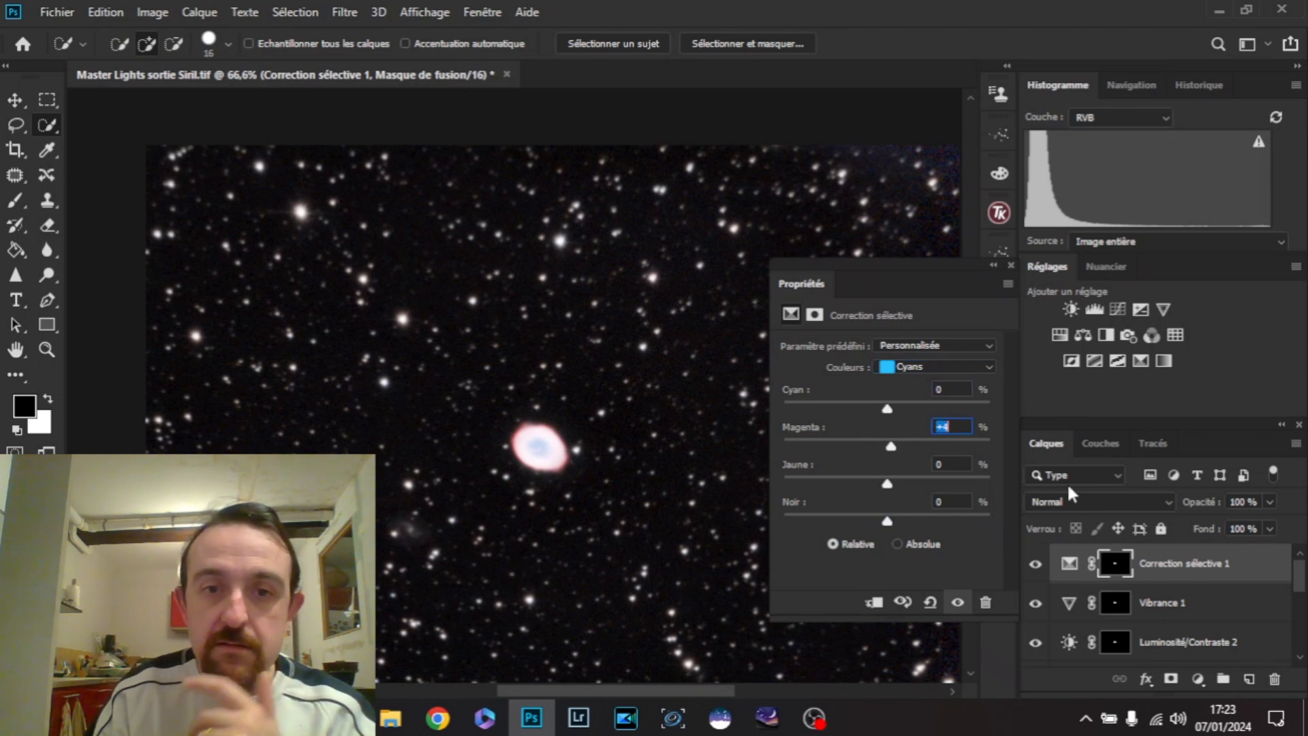
pyautogui.press('Up')
pyautogui.press('Up')
pyautogui.press('Up')
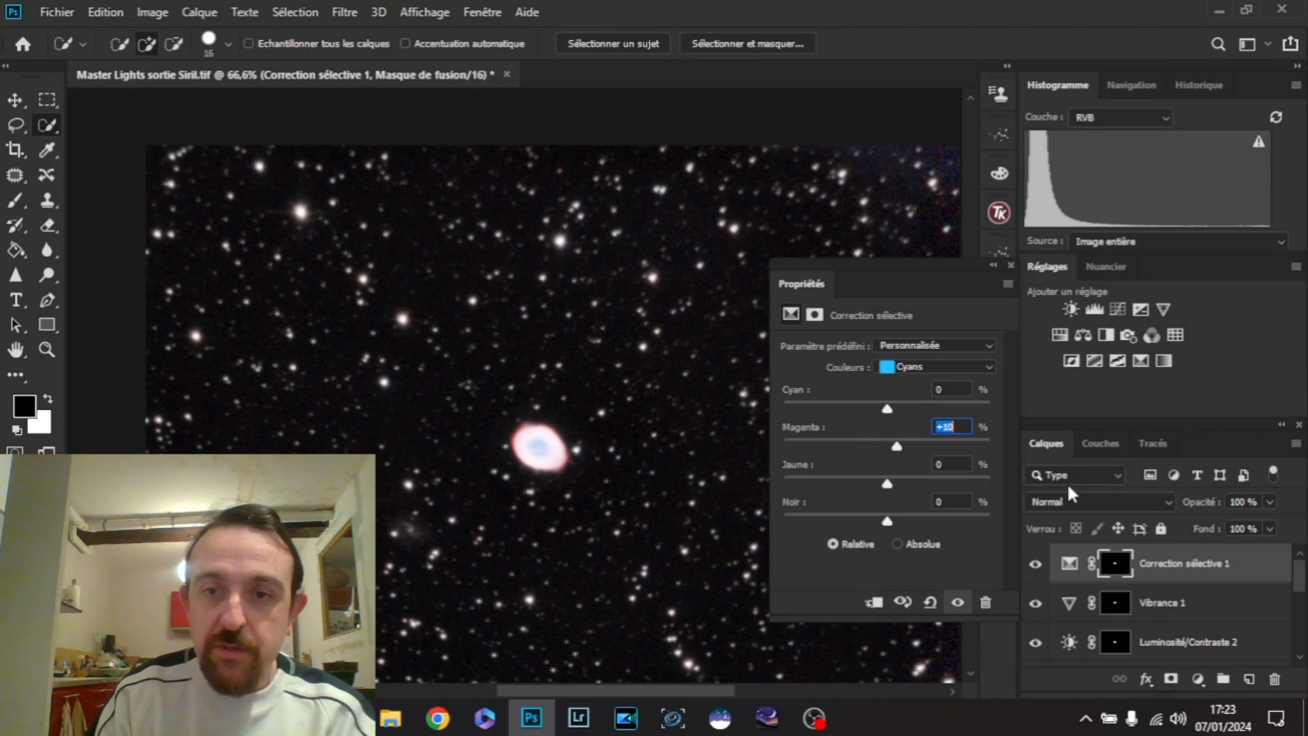
# - Set magenta to +56% for the Blues in the Selective Color layer and close its properties
pyautogui.click(933, 363)
pyautogui.click(922, 438)
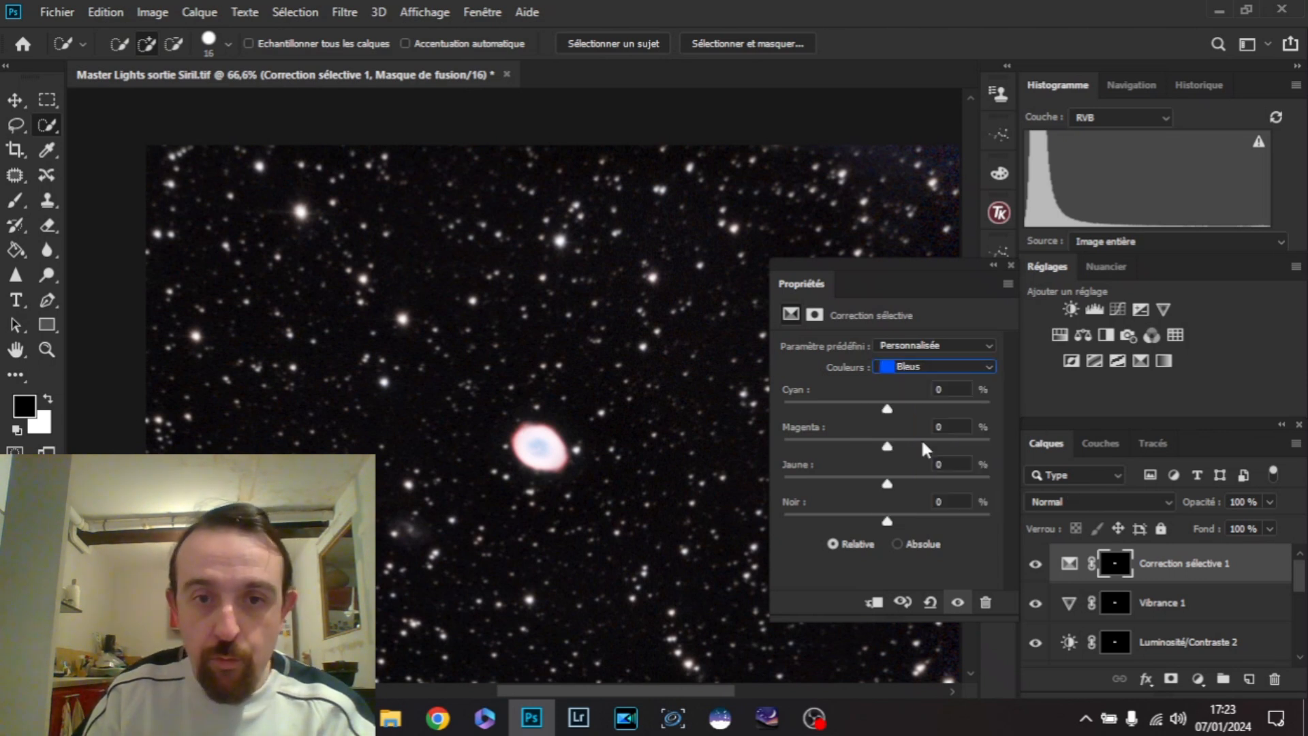
pyautogui.click(953, 425)
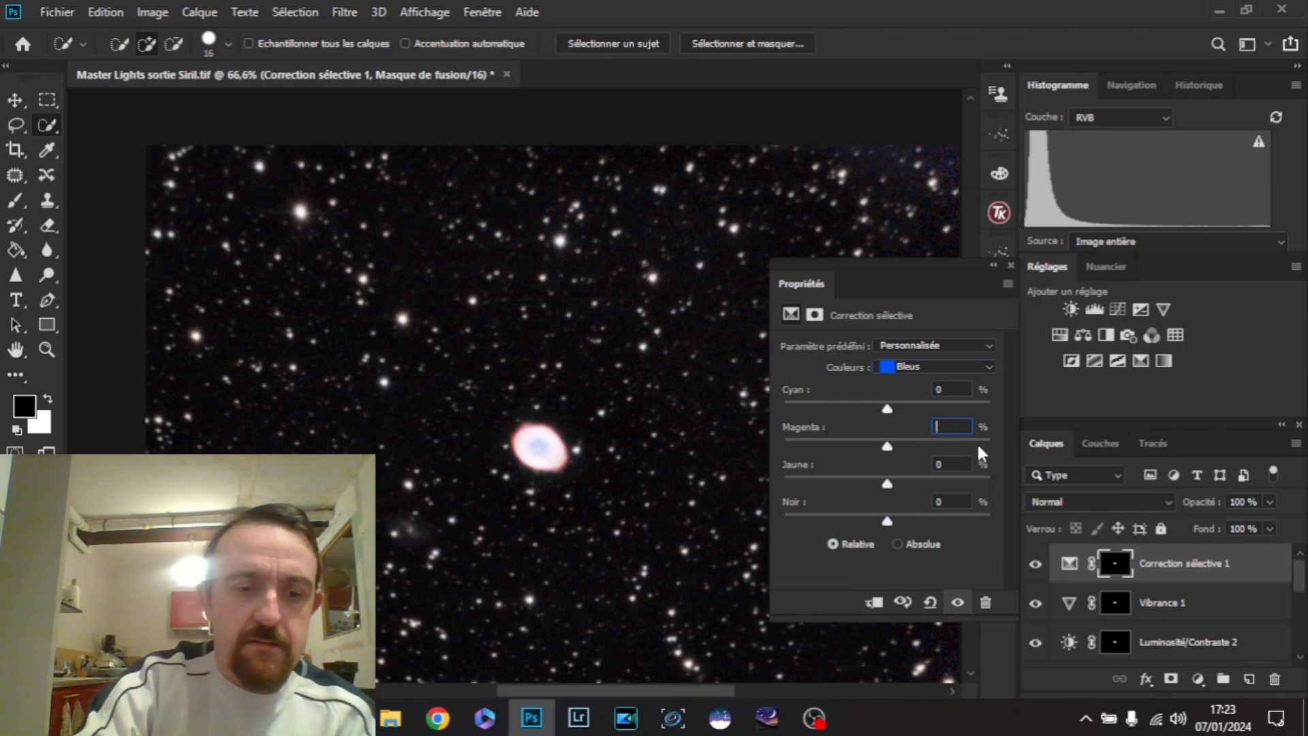
pyautogui.write('56')
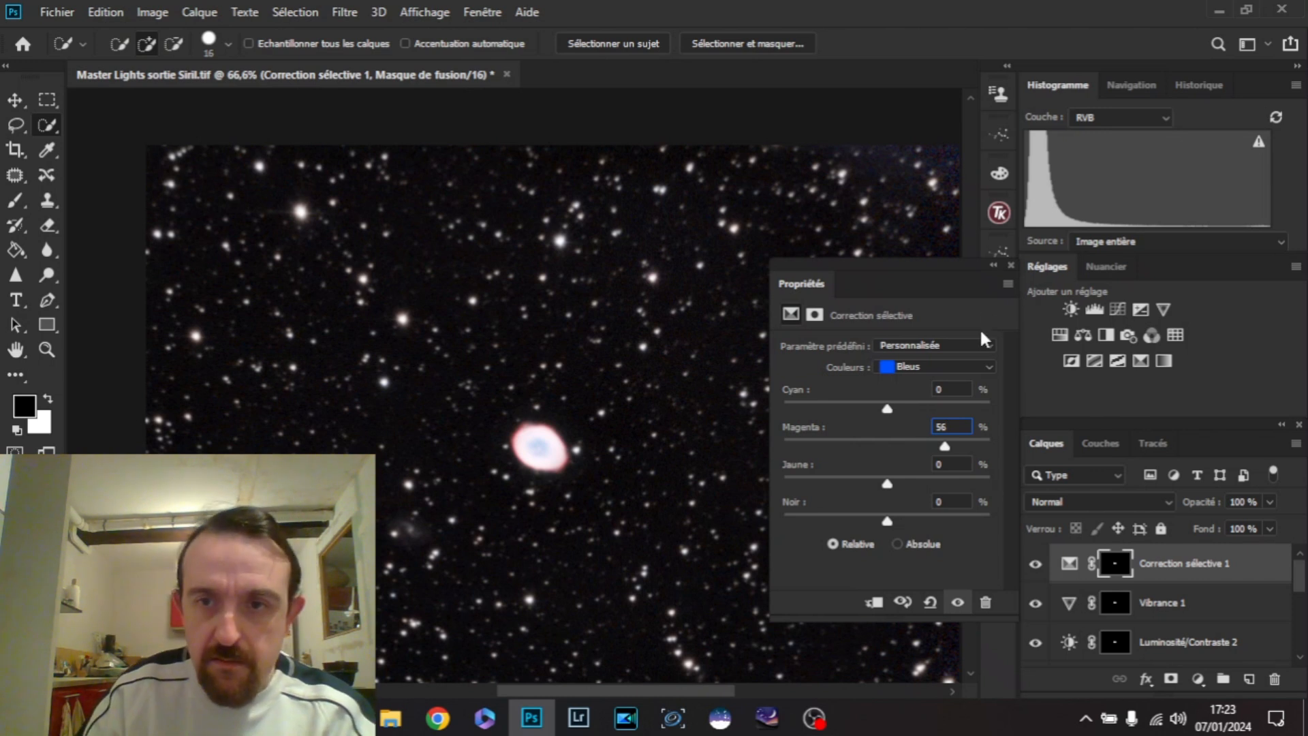
pyautogui.click(1012, 263)
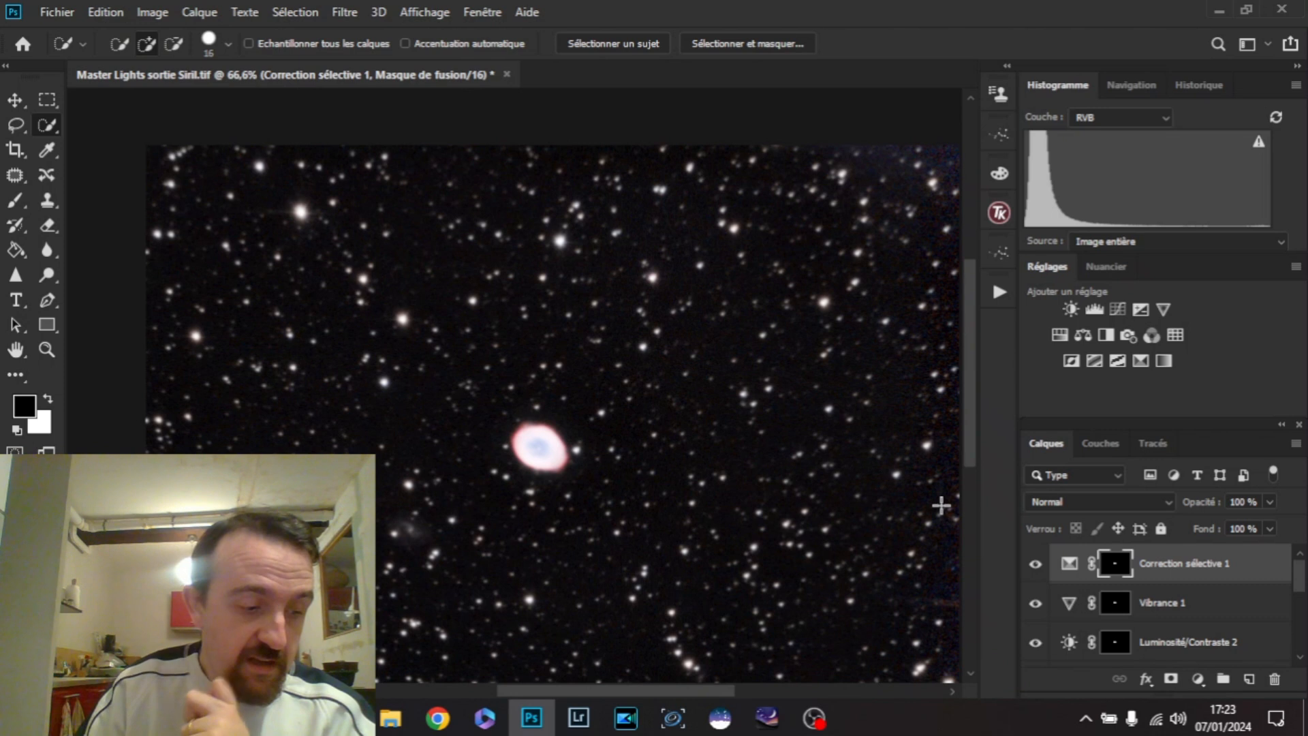
# - Clip the Teinte/Saturation 1 adjustment layer to Calque 3
pyautogui.scroll(-1, 694, 369)
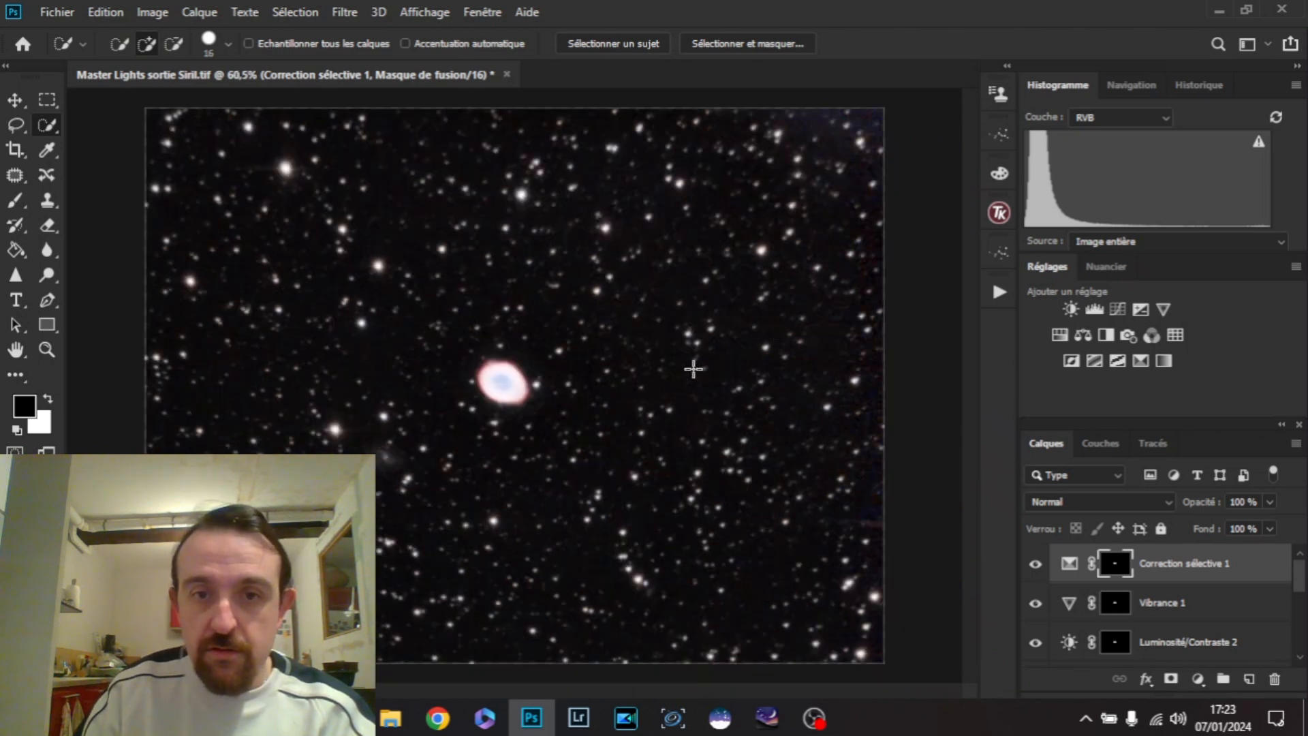
pyautogui.scroll(-1, 658, 366)
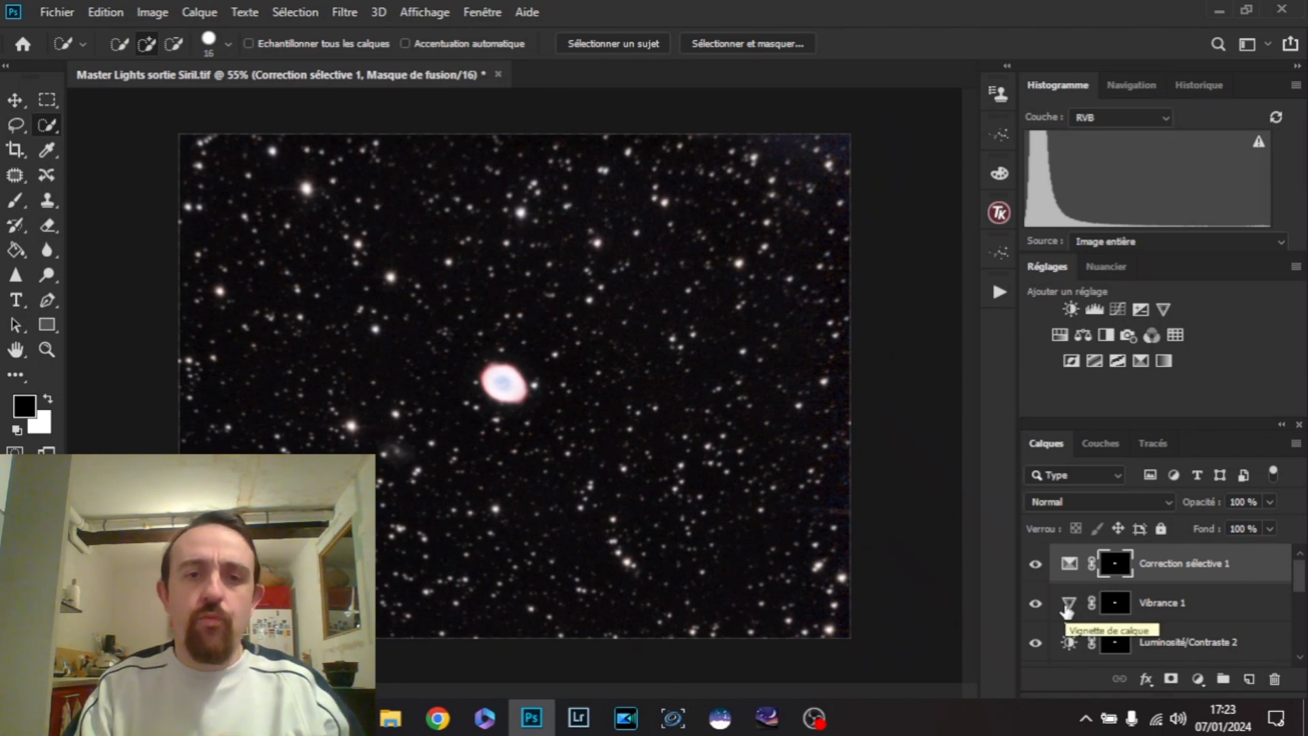
pyautogui.moveTo(1298, 588)
pyautogui.mouseDown()
pyautogui.moveTo(1298, 635)
pyautogui.moveTo(1288, 607)
pyautogui.mouseUp()
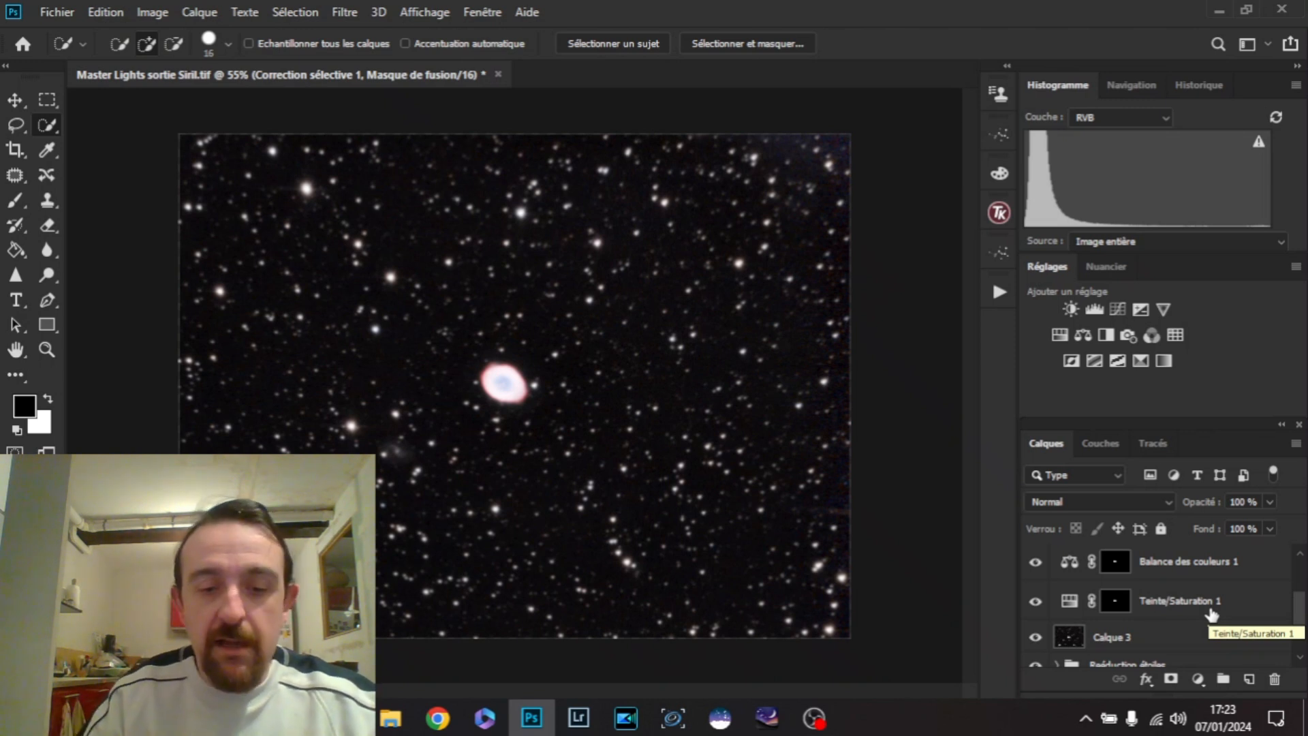
pyautogui.press('alt')
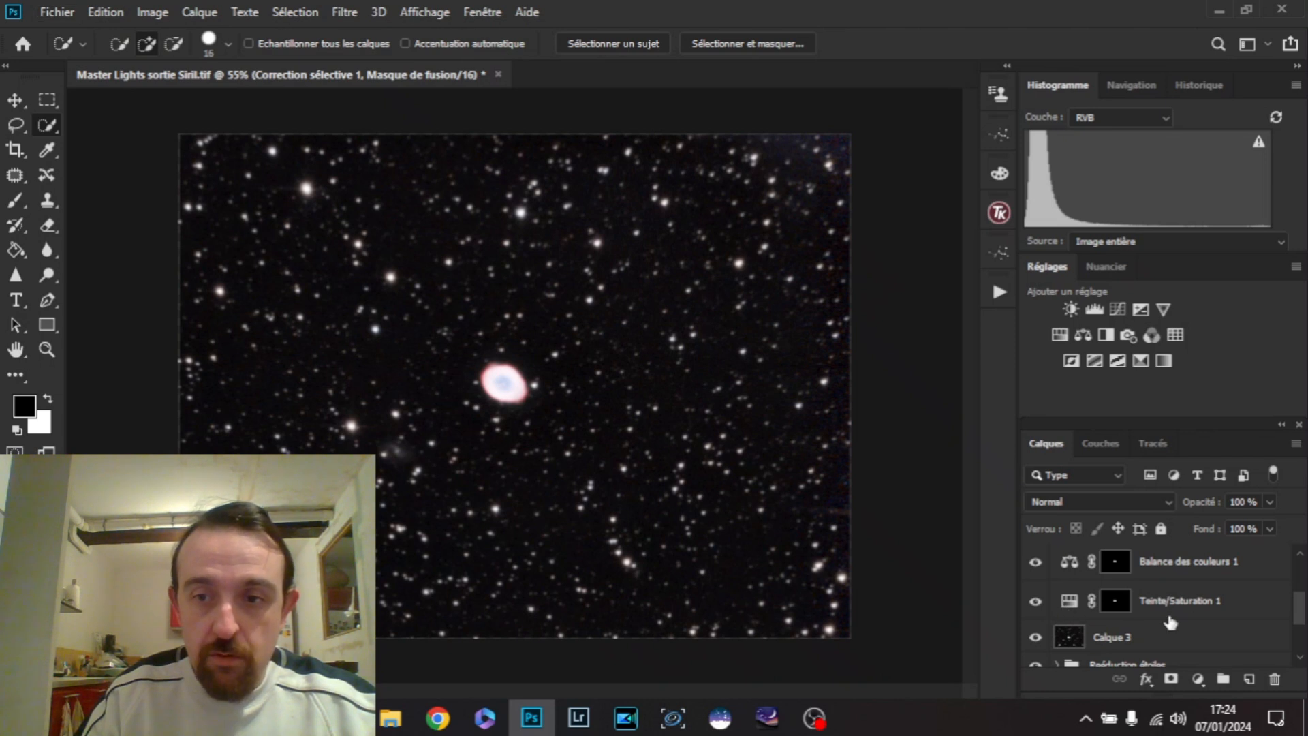
pyautogui.click(1199, 613)
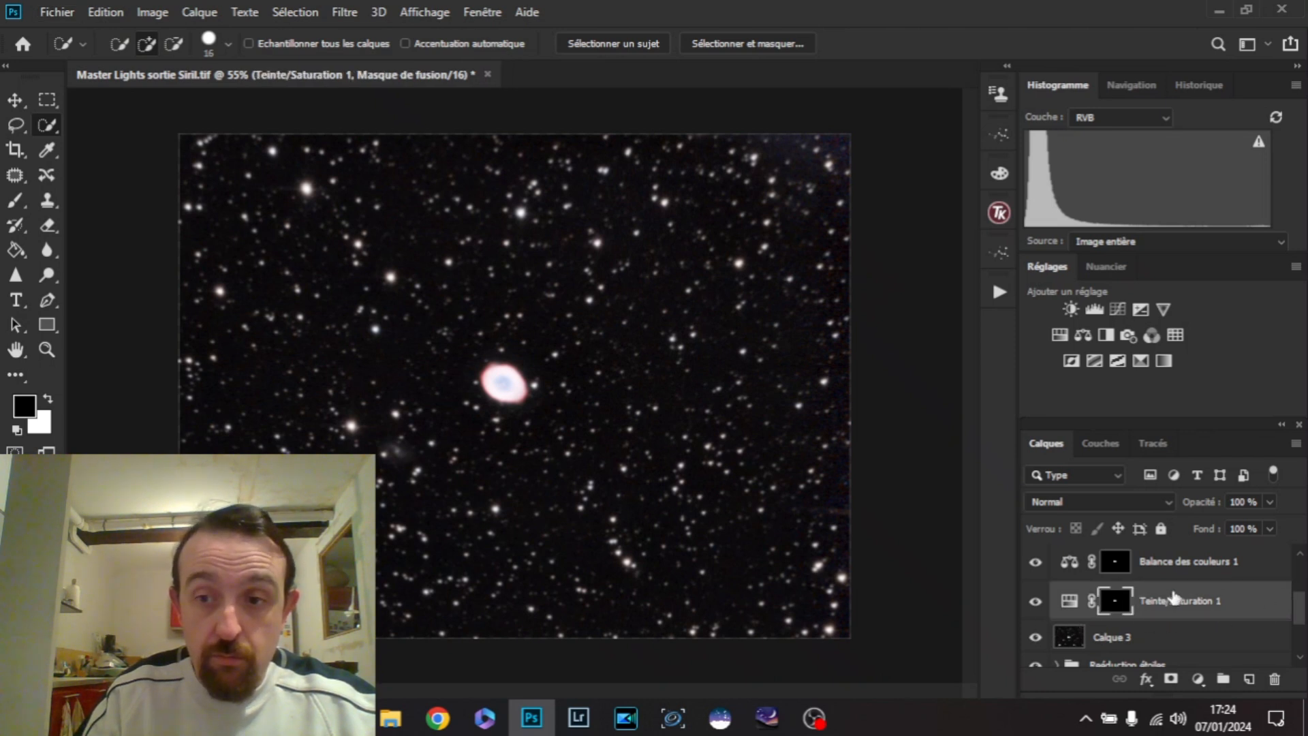
pyautogui.moveTo(1066, 633); pyautogui.dragTo(1065, 615)
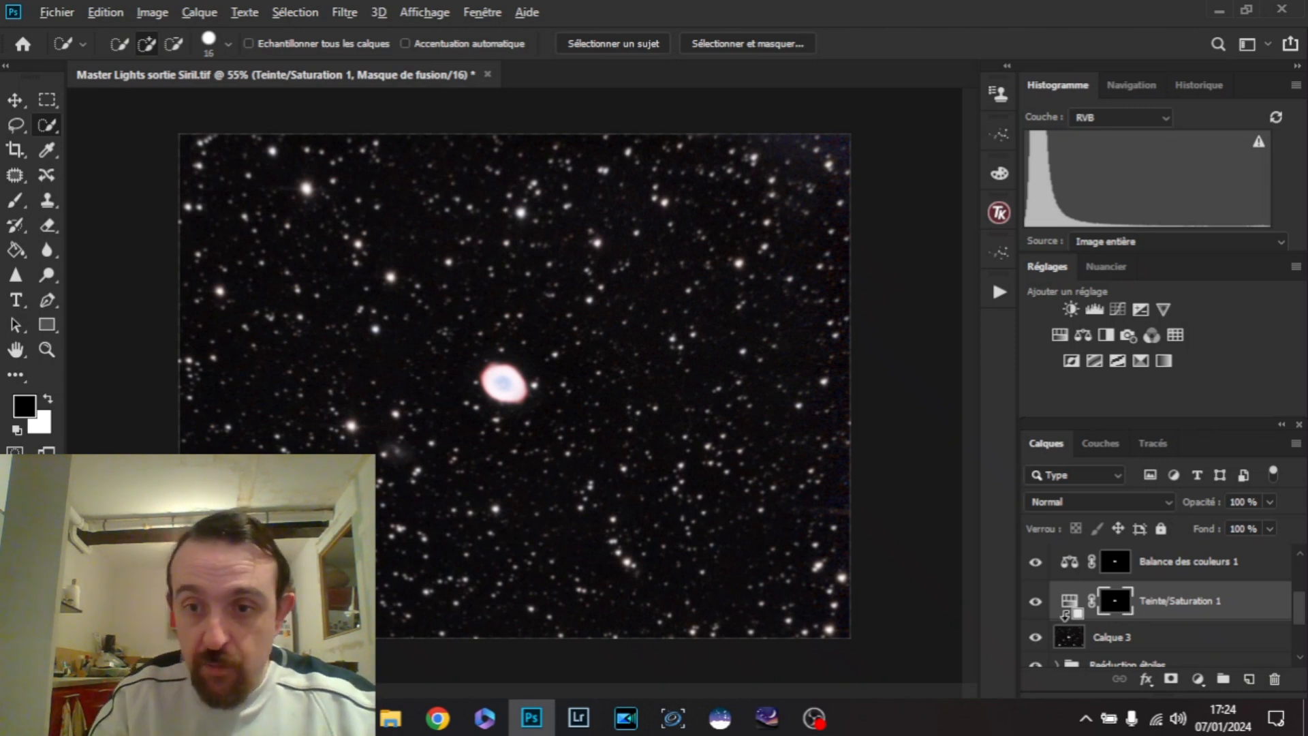
pyautogui.keyDown('alt'); pyautogui.click(1065, 617); pyautogui.keyUp('alt')
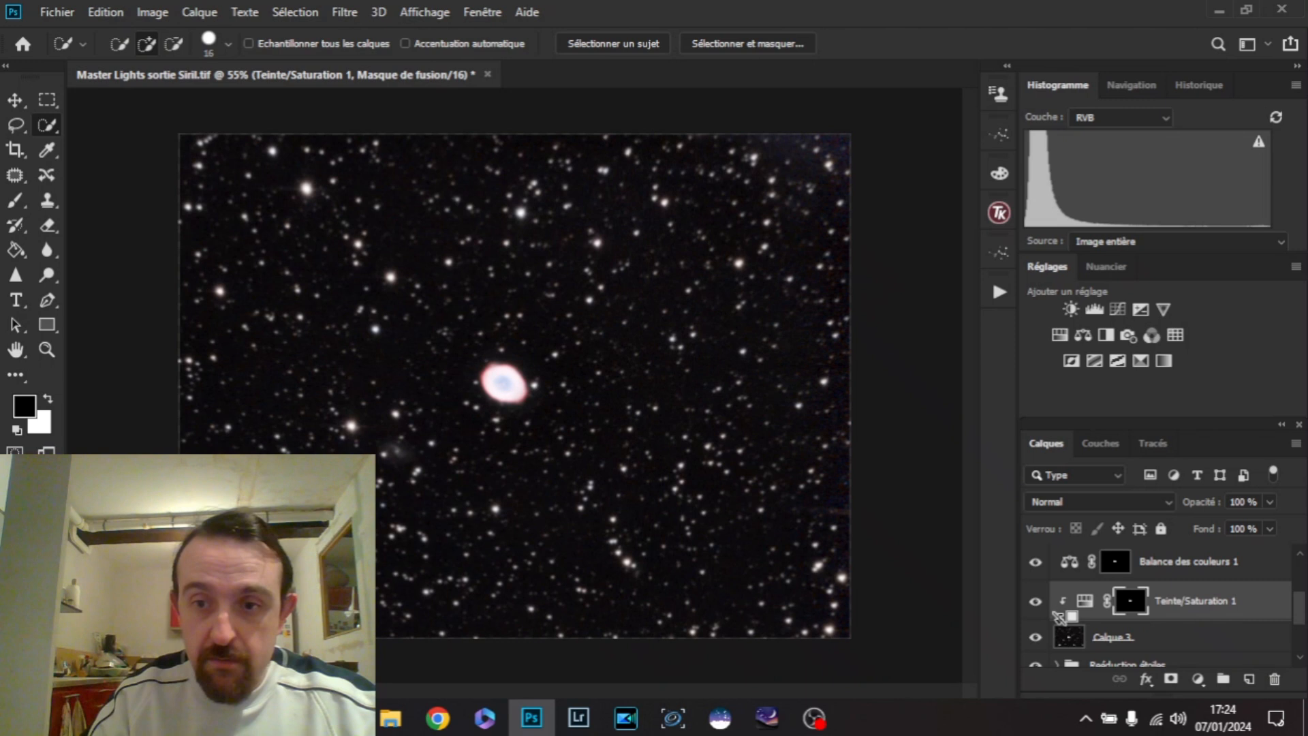
# - Add the Balance des couleurs 1 and Luminosité/Contraste 2 layers to the clipping group above Calque 3
pyautogui.click(1080, 569)
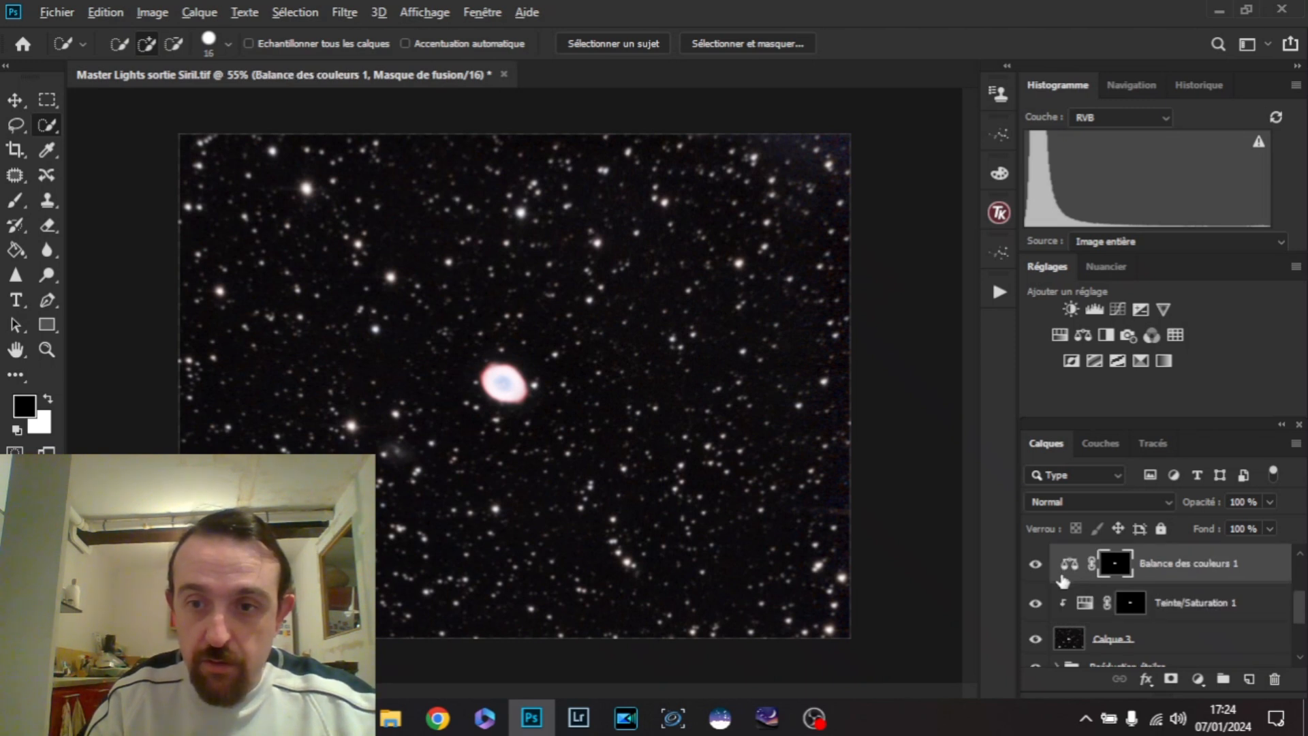
pyautogui.keyDown('alt'); pyautogui.click(1060, 574); pyautogui.keyUp('alt')
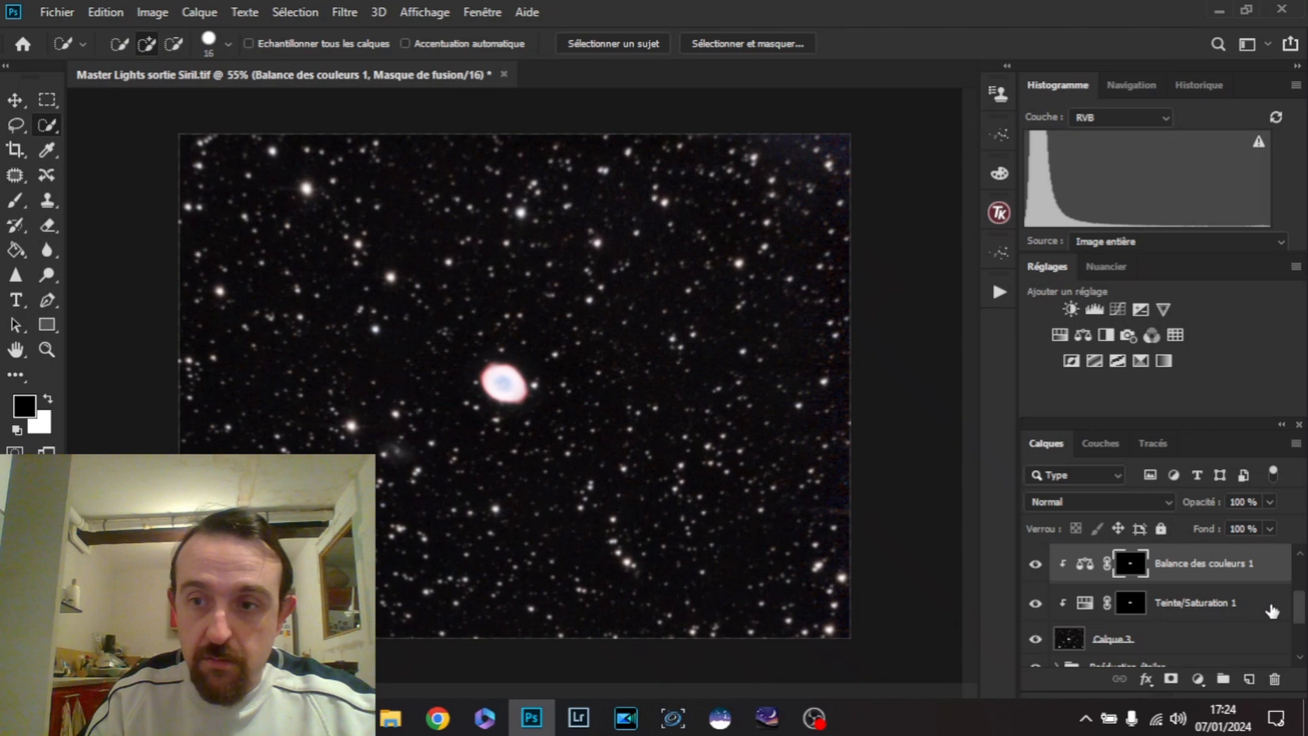
pyautogui.moveTo(1299, 610); pyautogui.dragTo(1299, 586)
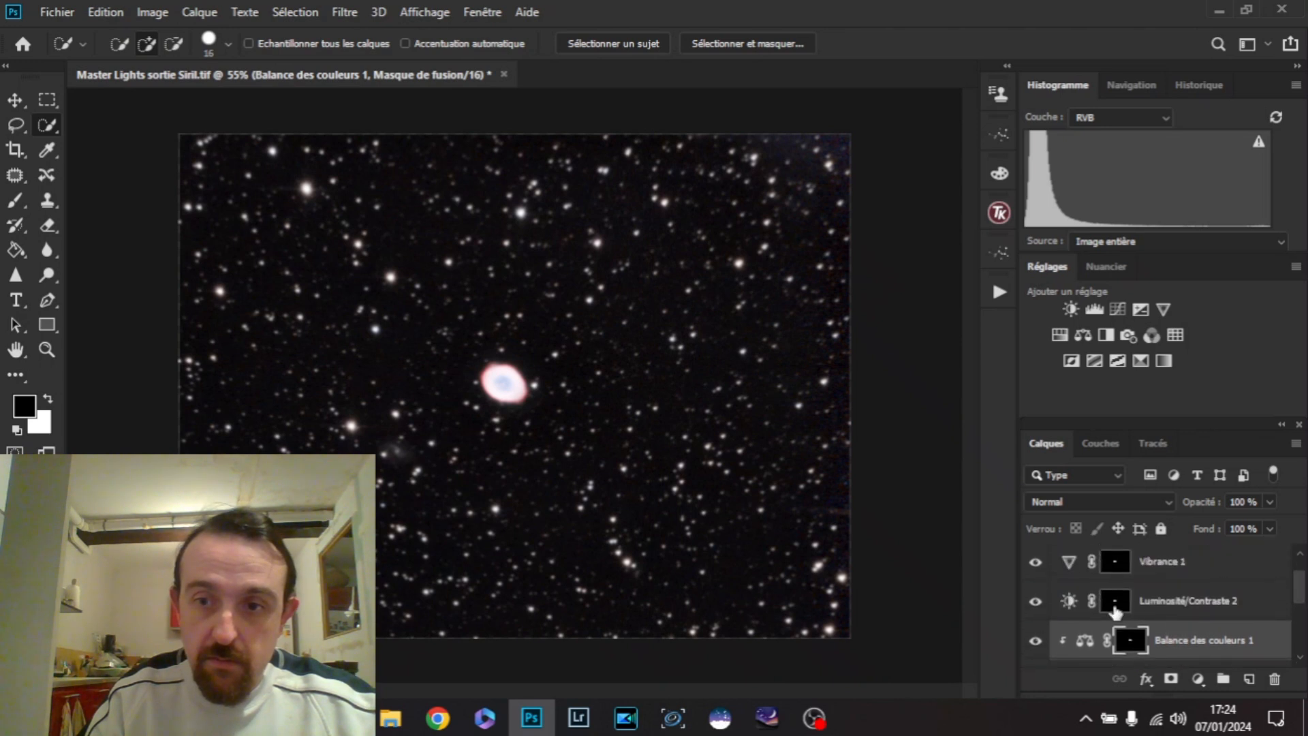
pyautogui.click(1061, 613)
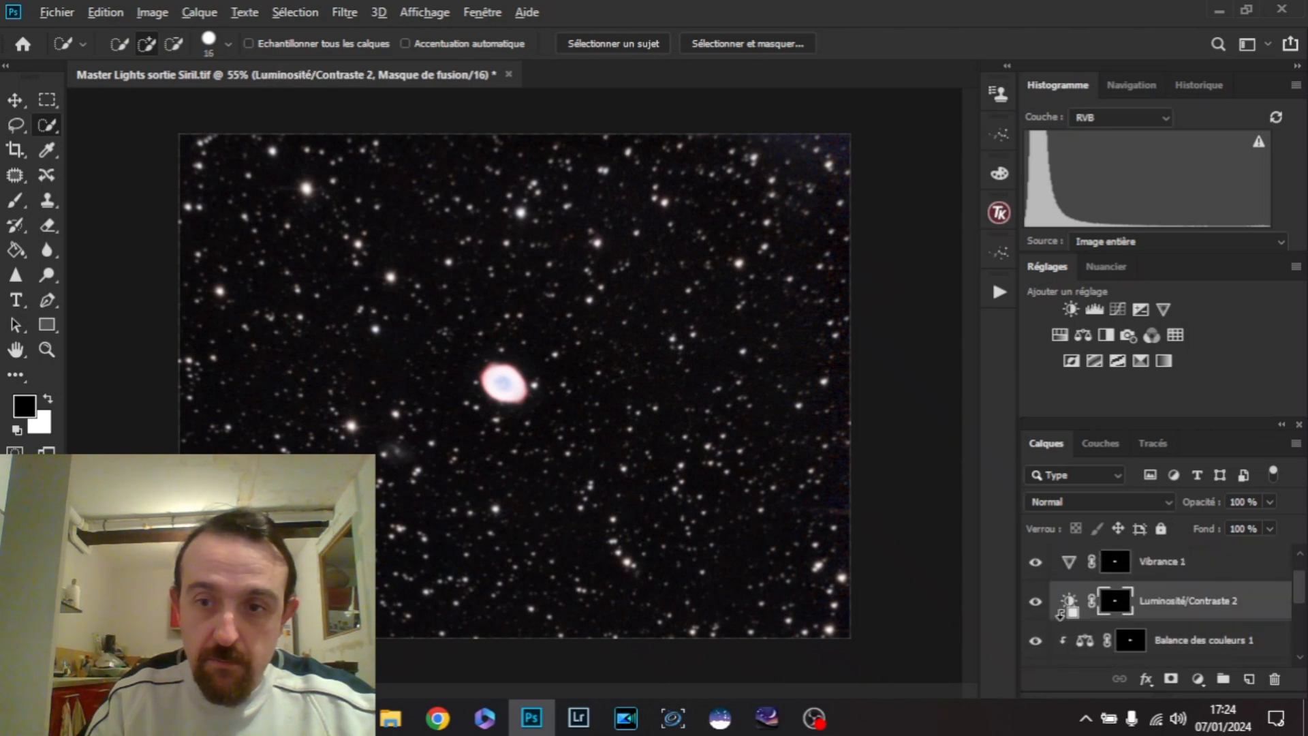
pyautogui.keyDown('alt'); pyautogui.click(1061, 617); pyautogui.keyUp('alt')
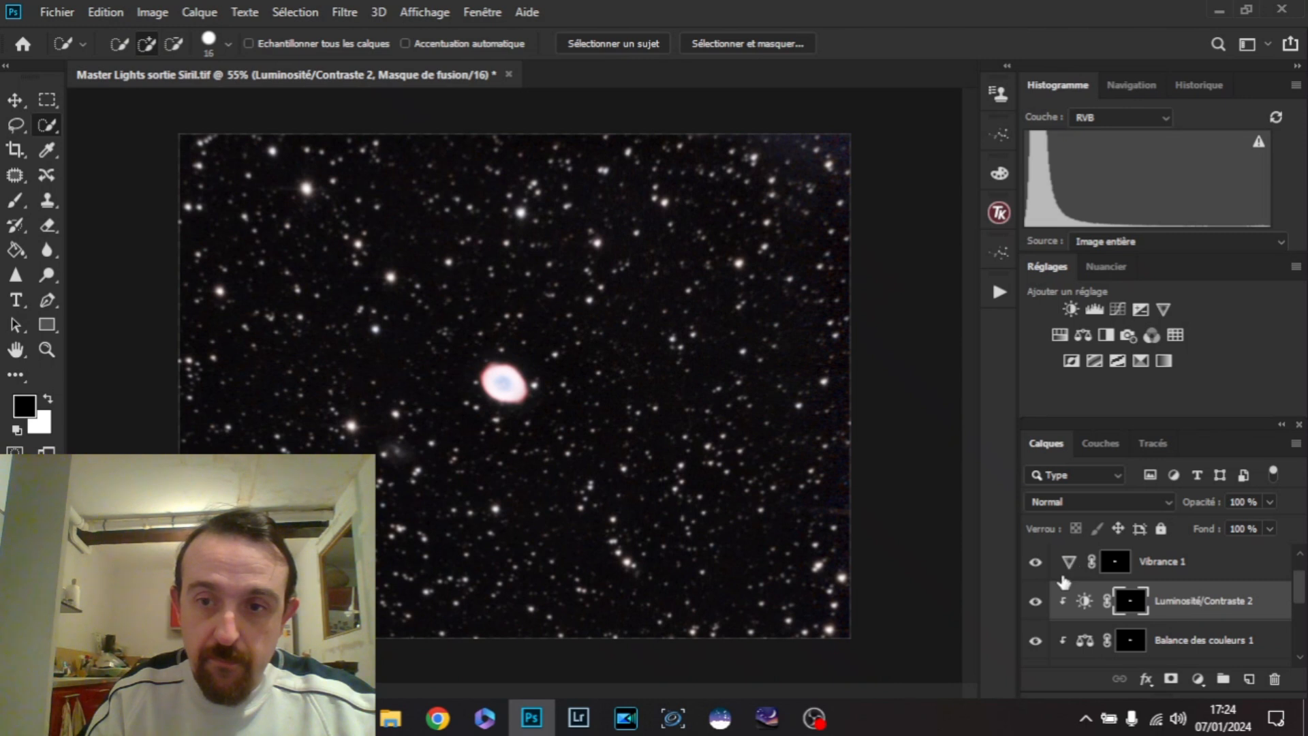
# - Add the Vibrance 1 and Correction sélective 1 layers to the clipping group above Calque 3
pyautogui.click(1065, 580)
pyautogui.keyDown('alt'); pyautogui.click(1065, 580); pyautogui.keyUp('alt')
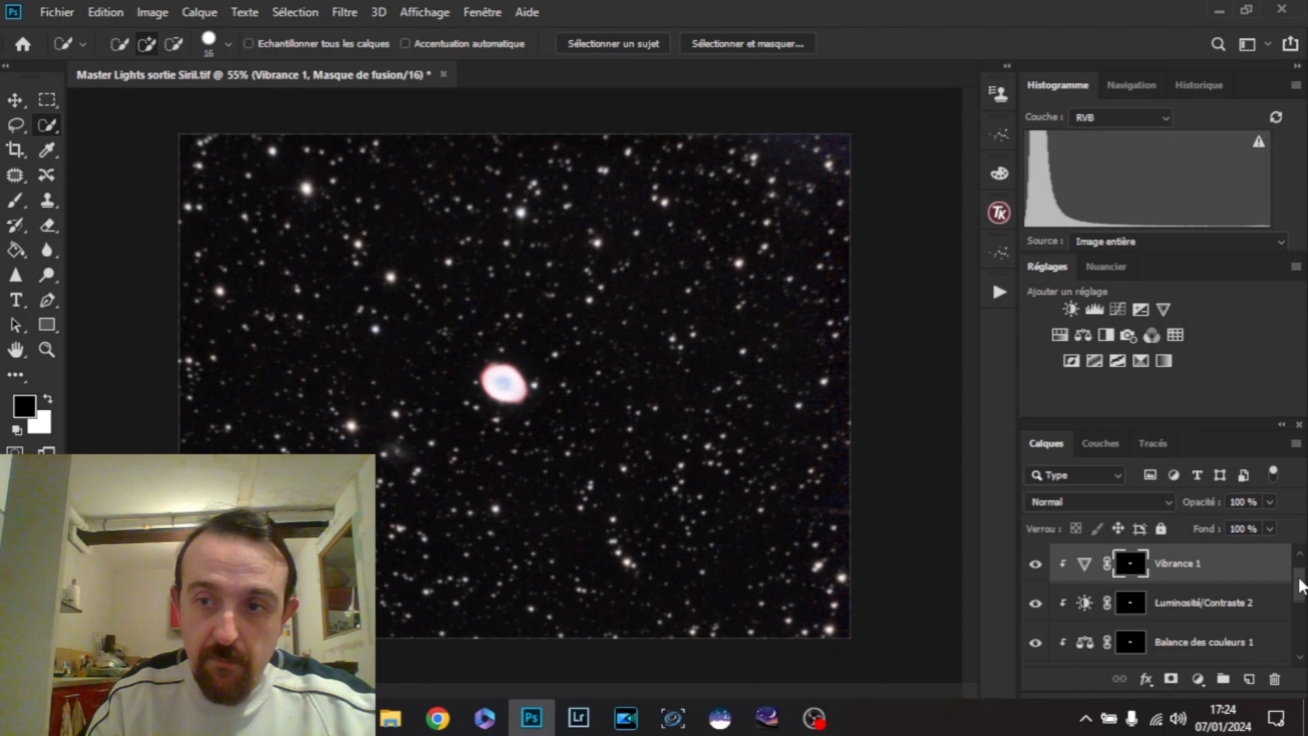
pyautogui.scroll(1, 1298, 579)
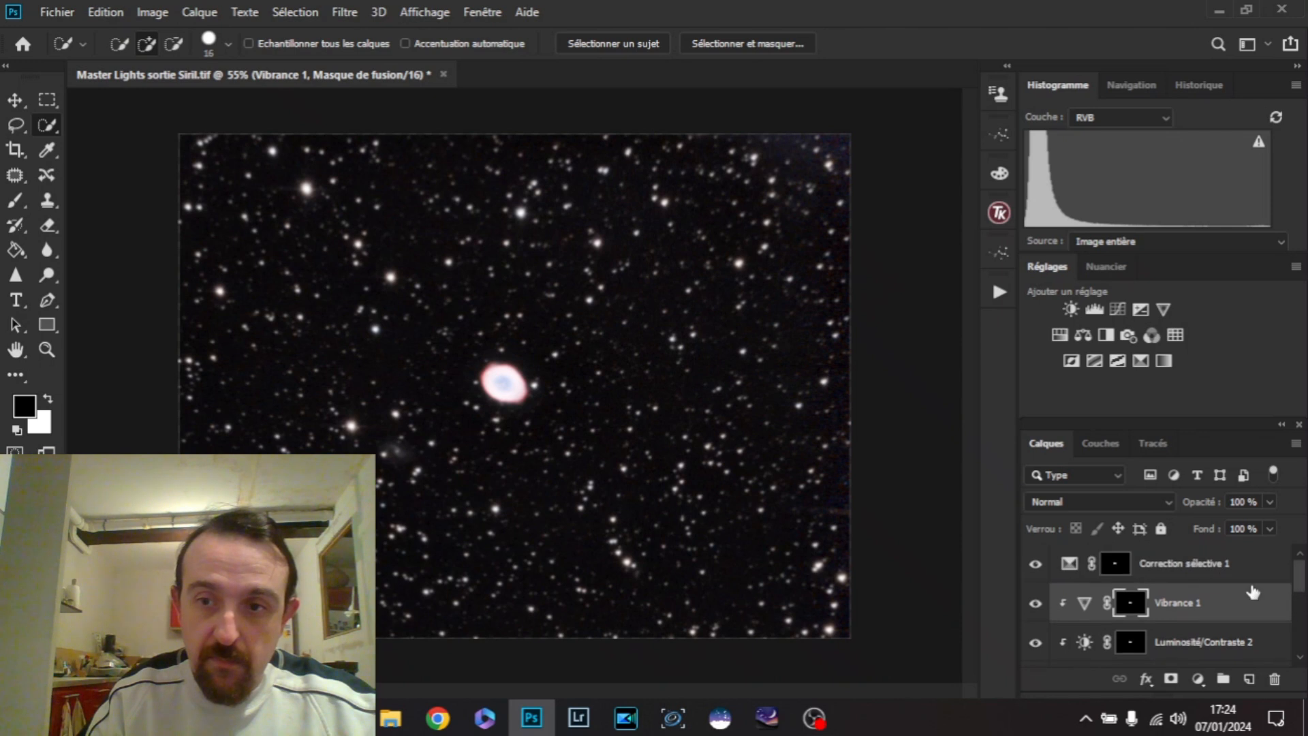
pyautogui.click(1065, 576)
pyautogui.keyDown('alt'); pyautogui.click(1064, 580); pyautogui.keyUp('alt')
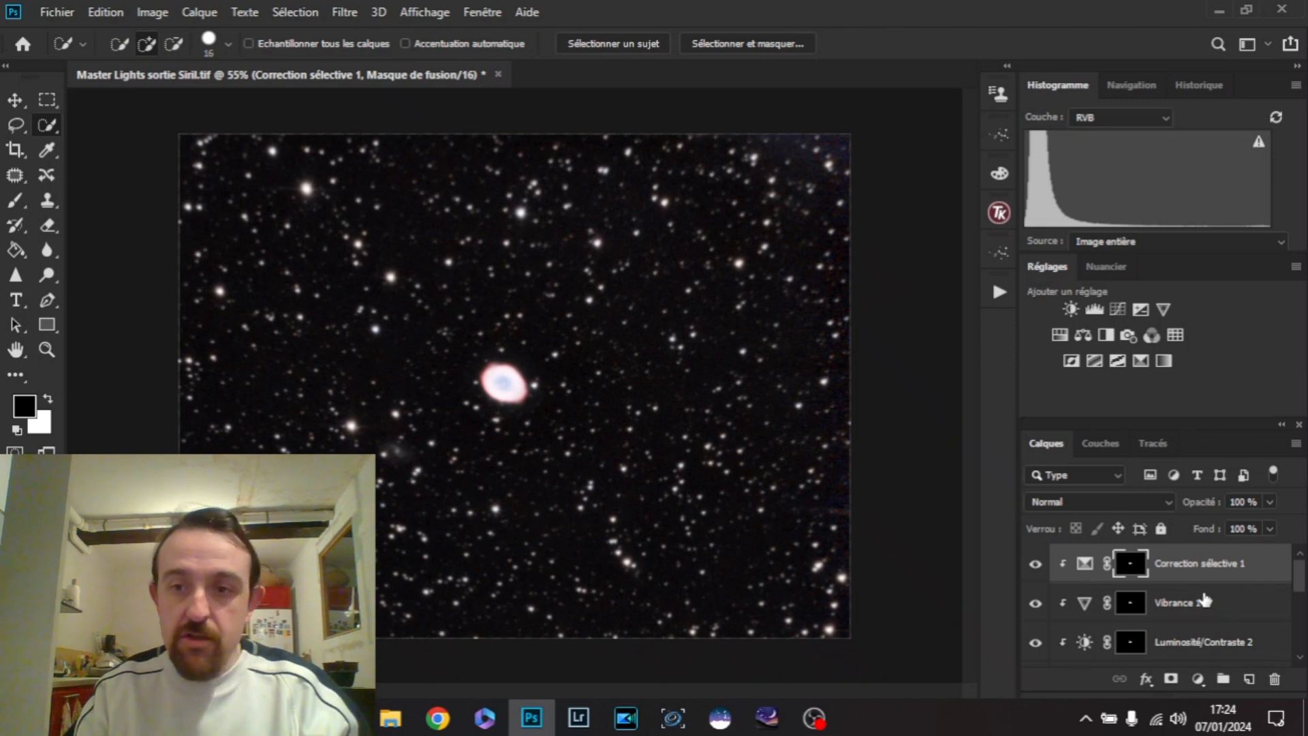
# - Group the five clipped adjustment layers, from Correction sélective 1 down to Teinte/Saturation 1
pyautogui.keyDown('shift'); pyautogui.click(1197, 613); pyautogui.keyUp('shift')
pyautogui.keyDown('shift'); pyautogui.click(1205, 648); pyautogui.keyUp('shift')
pyautogui.scroll(-2, 1226, 631)
pyautogui.keyDown('shift'); pyautogui.click(1230, 625); pyautogui.keyUp('shift')
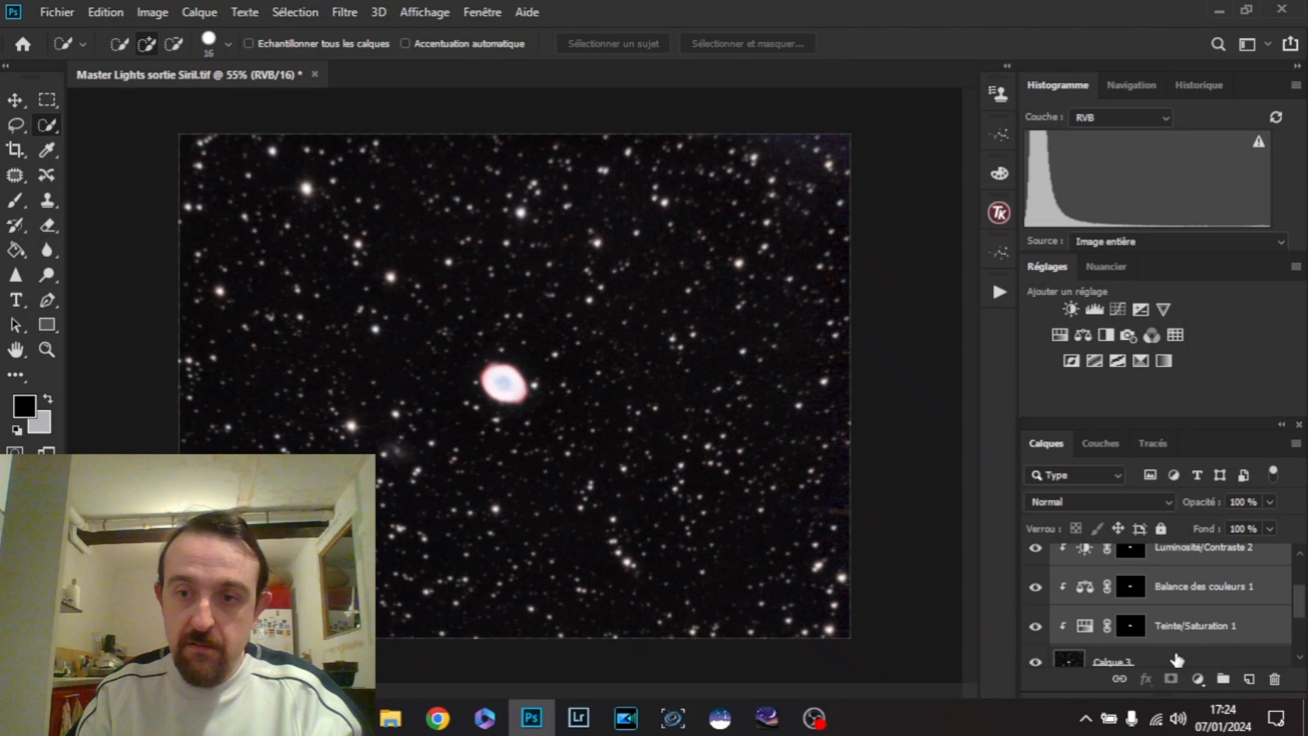
pyautogui.hotkey('ctrl', 'g')
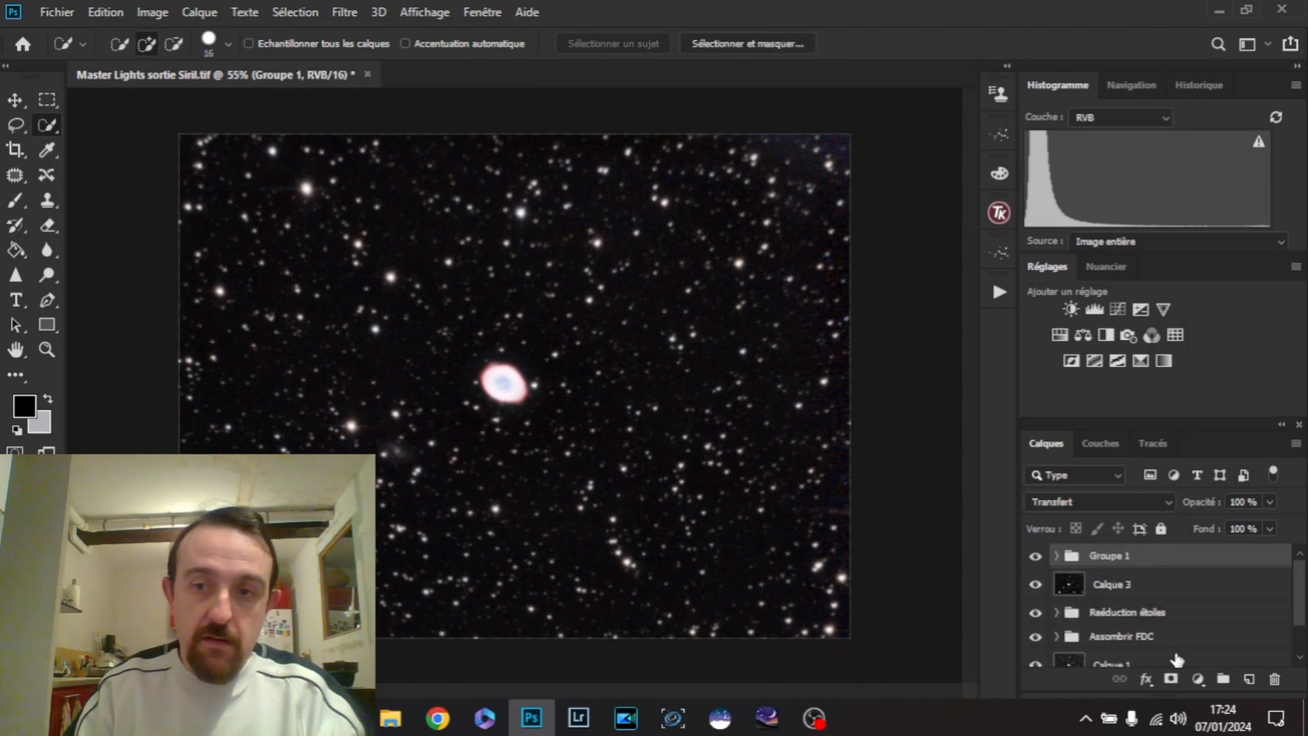
# - Rename the new adjustment layer group as Colorisation
pyautogui.doubleClick(1115, 557)
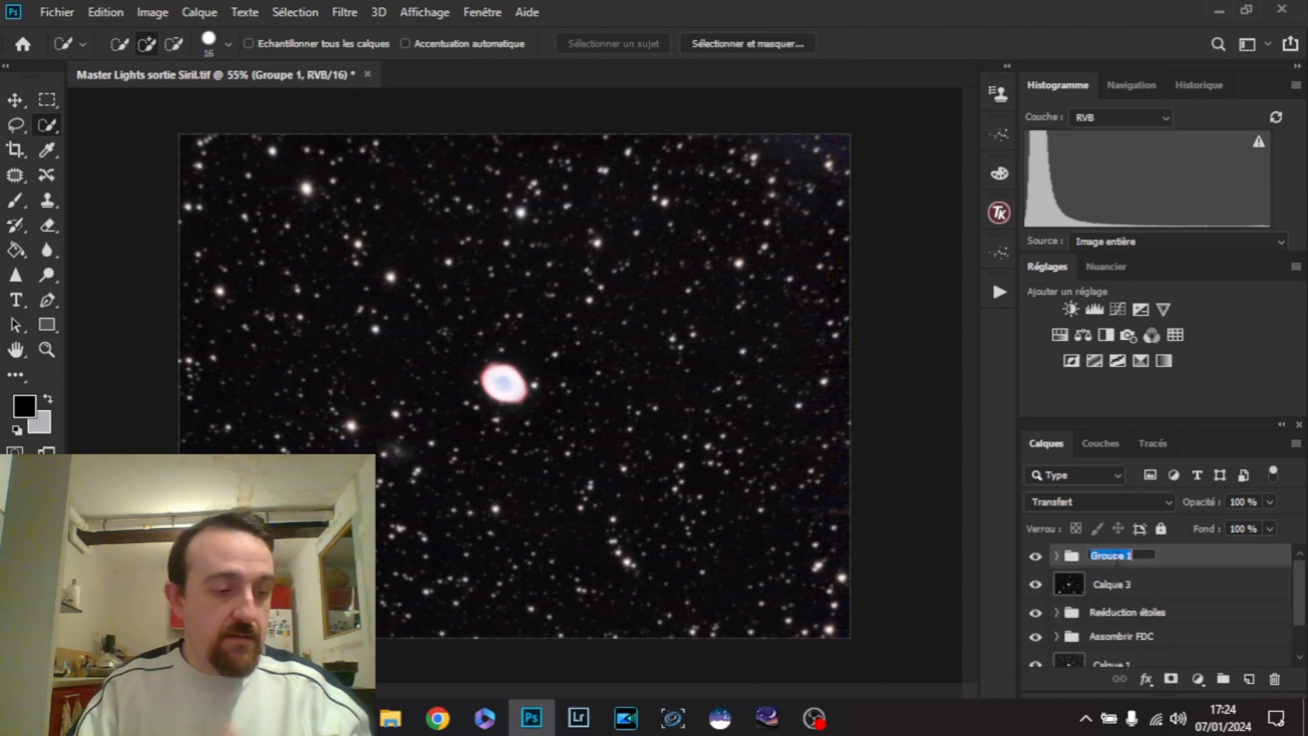
pyautogui.press('BackSpace')
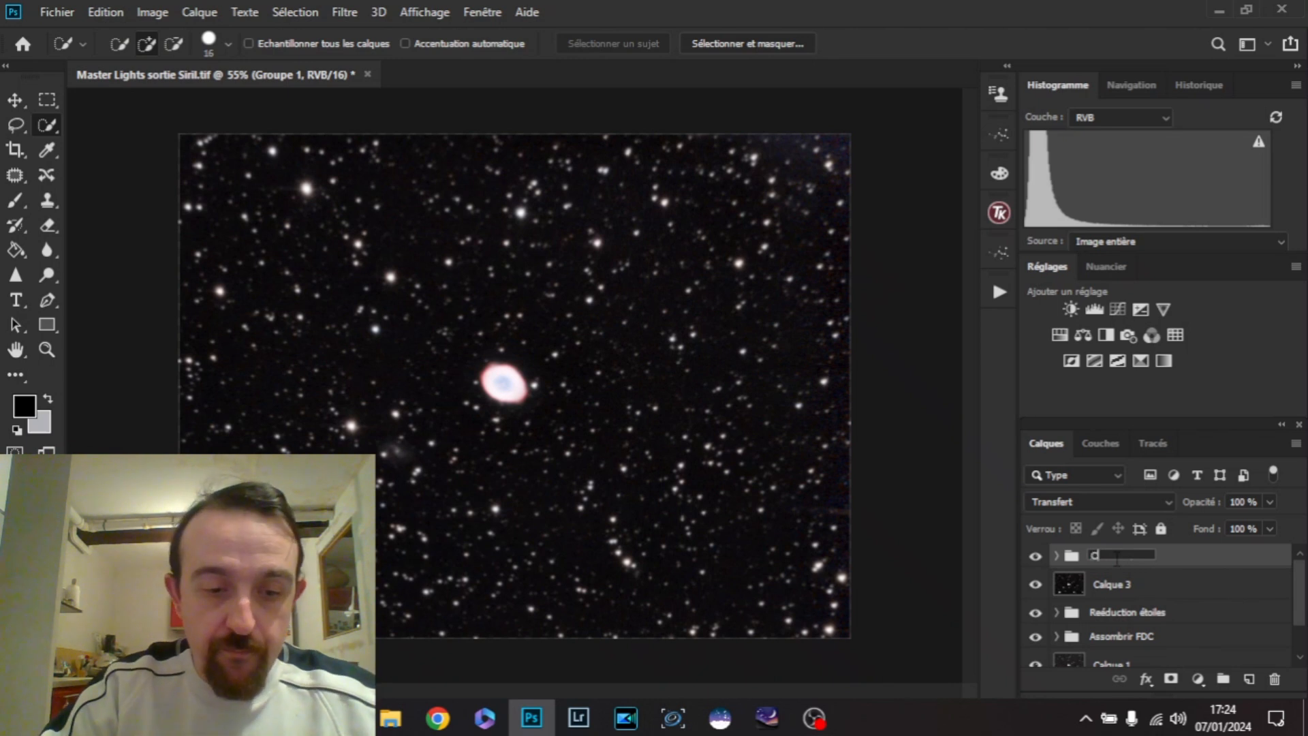
pyautogui.write('Colorisation')
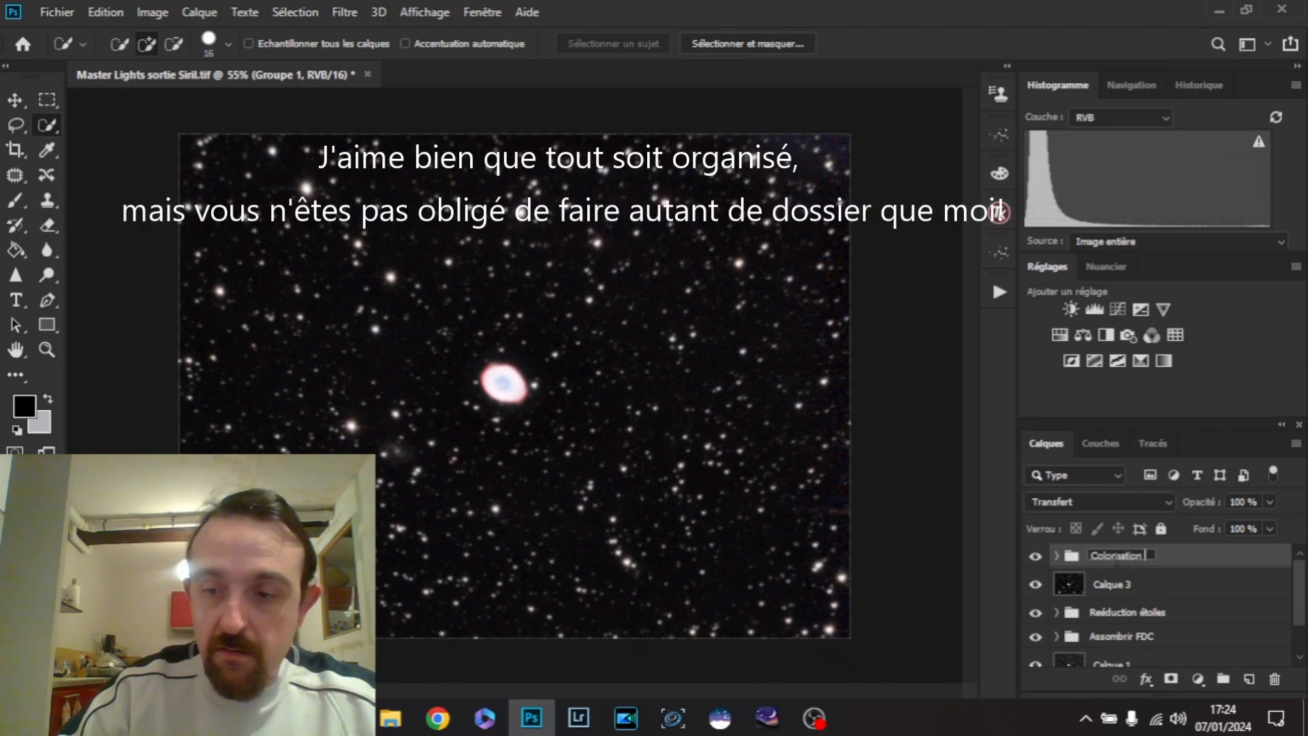
pyautogui.press('Return')
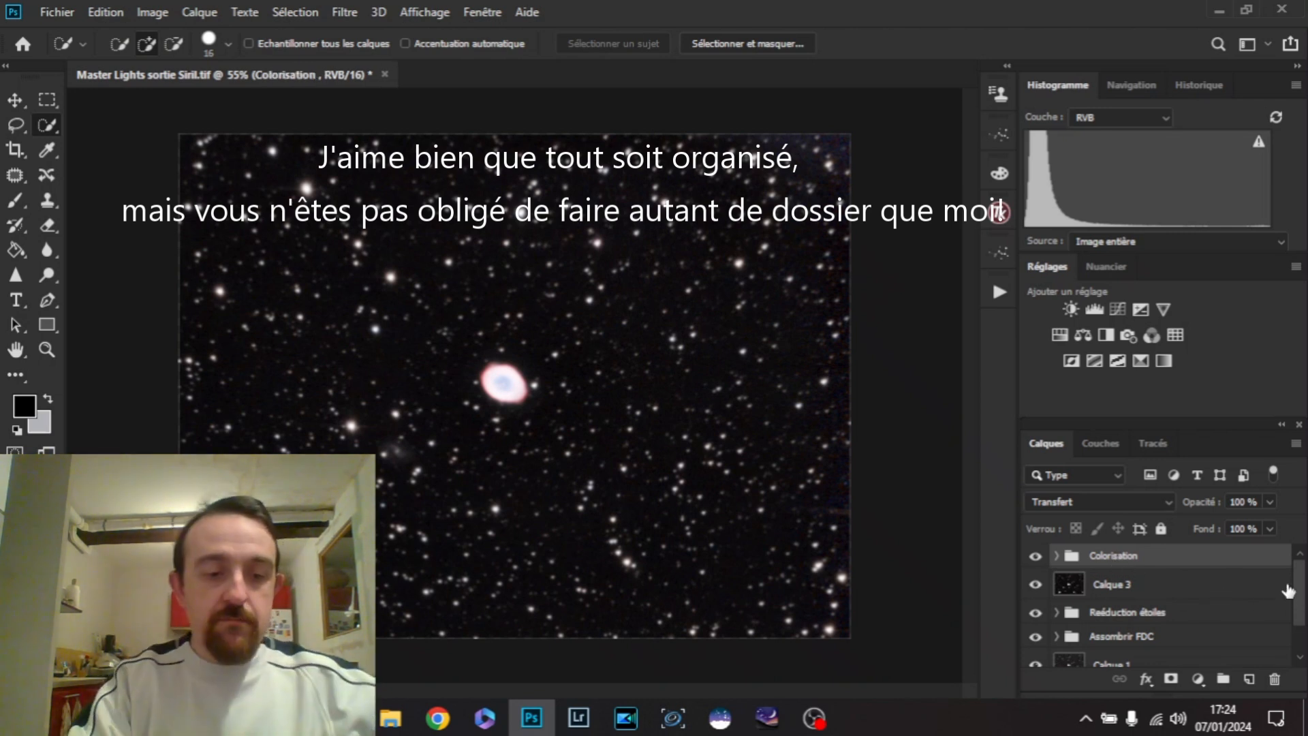
# - Stamp all visible layers into a new top layer and load the saved Starmask channel as a new selection
pyautogui.hotkey('ctrl', 'shift', 'alt', 'e')
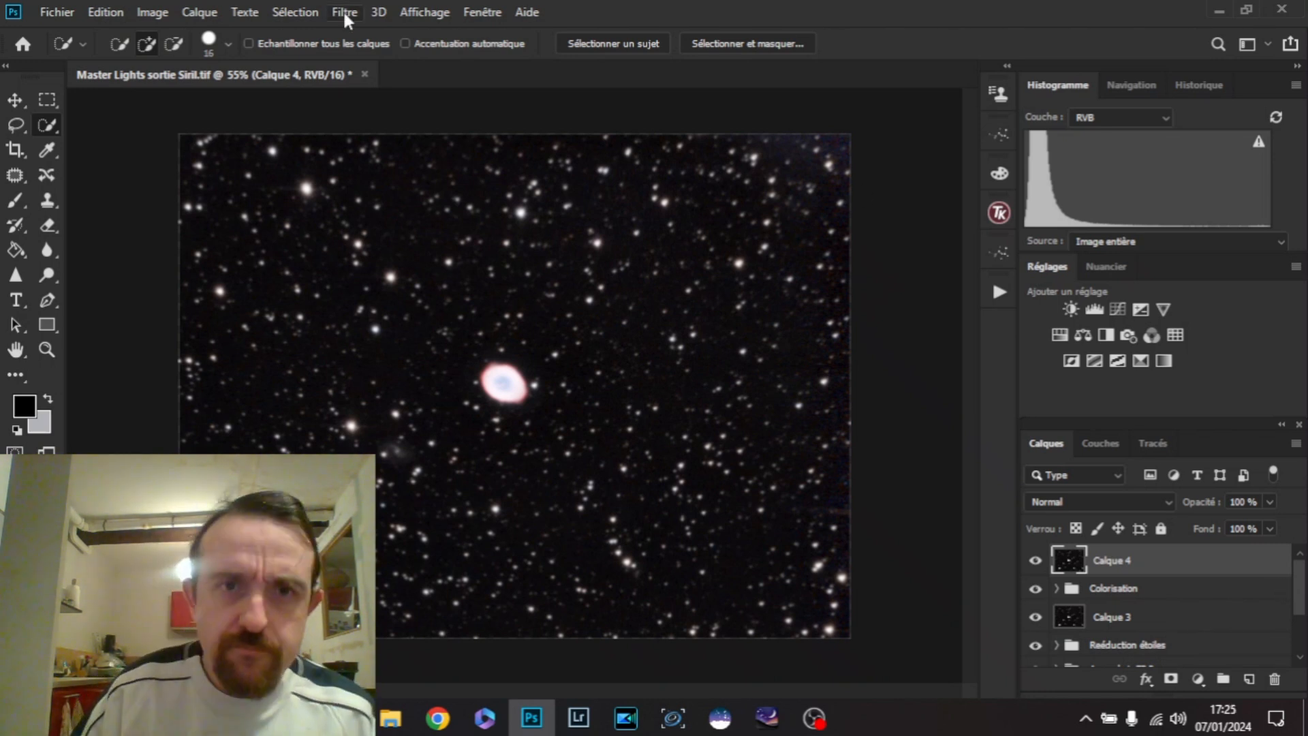
pyautogui.click(303, 11)
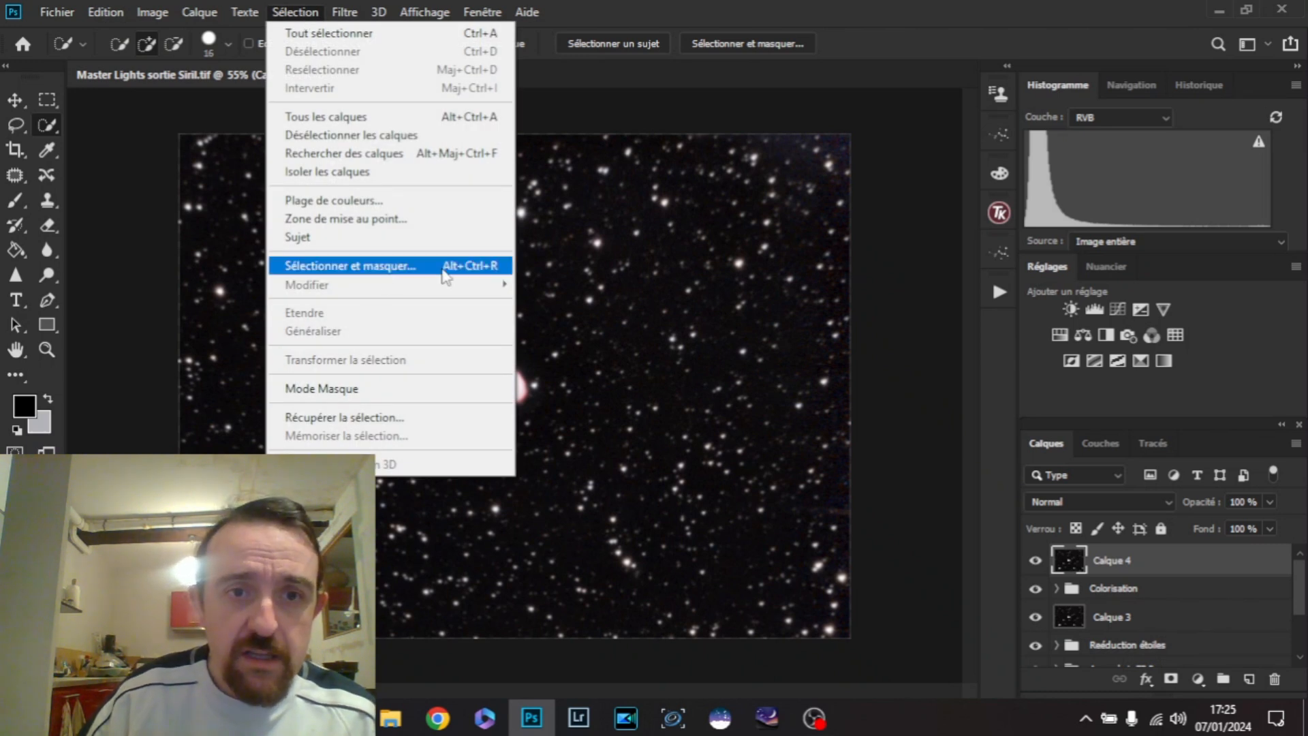
pyautogui.click(392, 417)
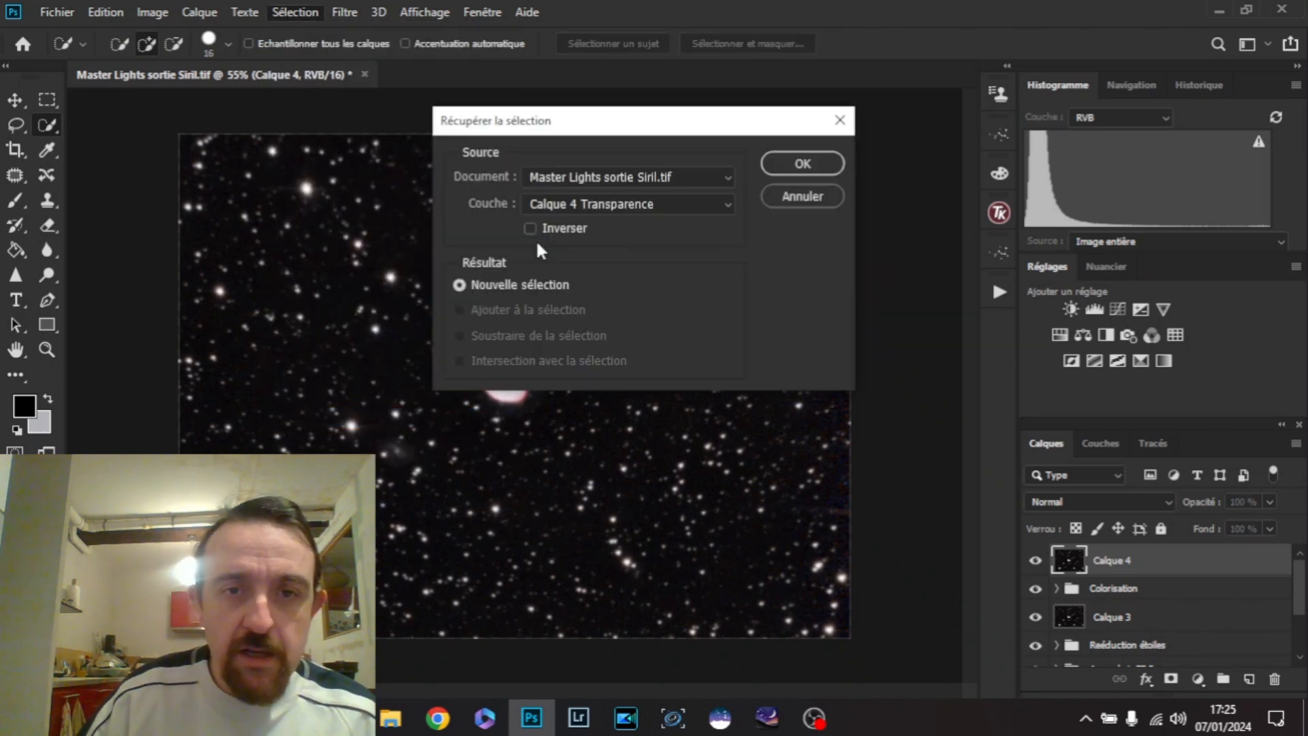
pyautogui.click(633, 205)
pyautogui.click(590, 255)
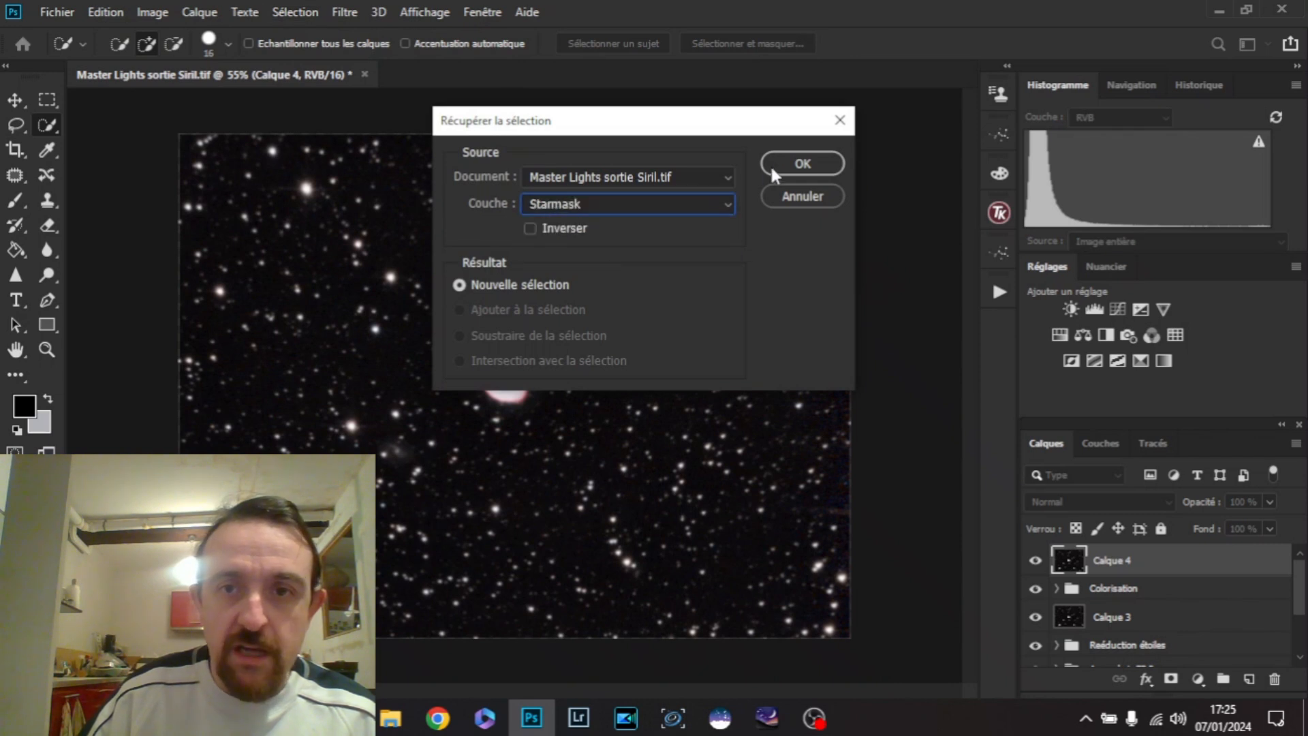
pyautogui.click(773, 164)
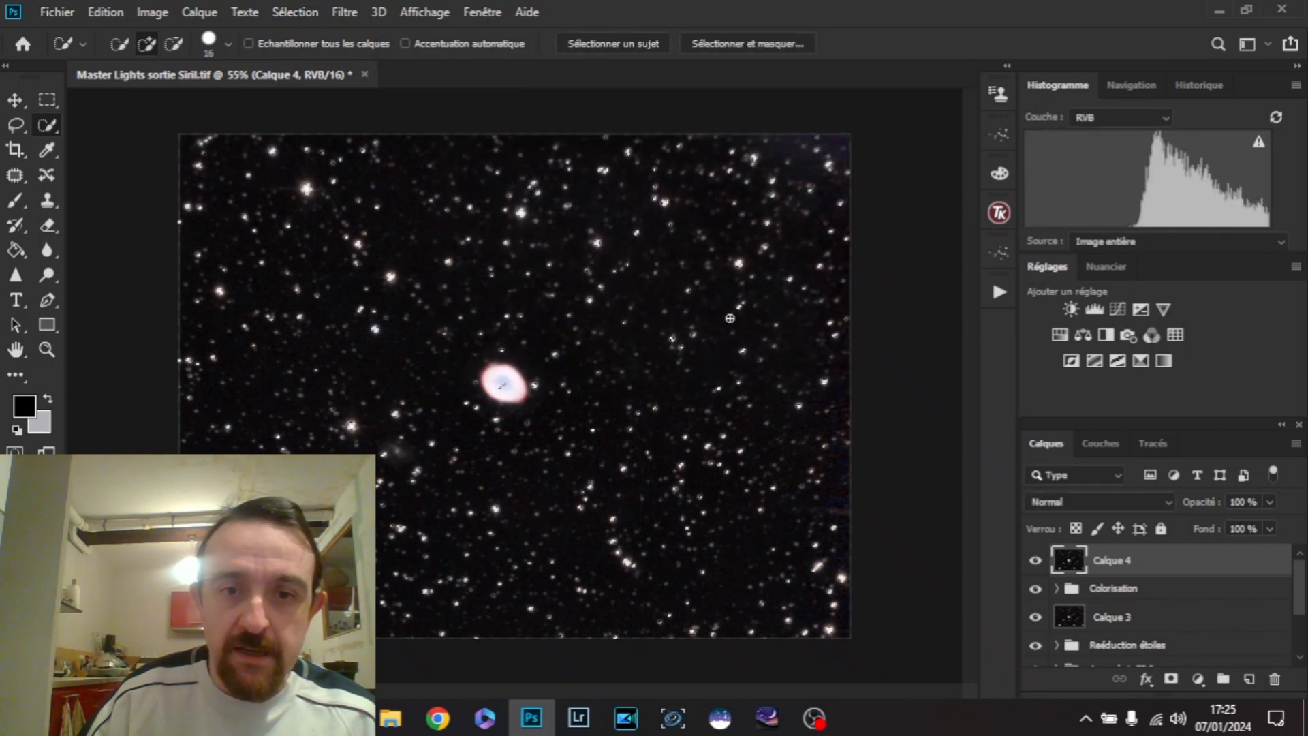
# - Expand the loaded star mask selection by 1 pixel
pyautogui.click(315, 10)
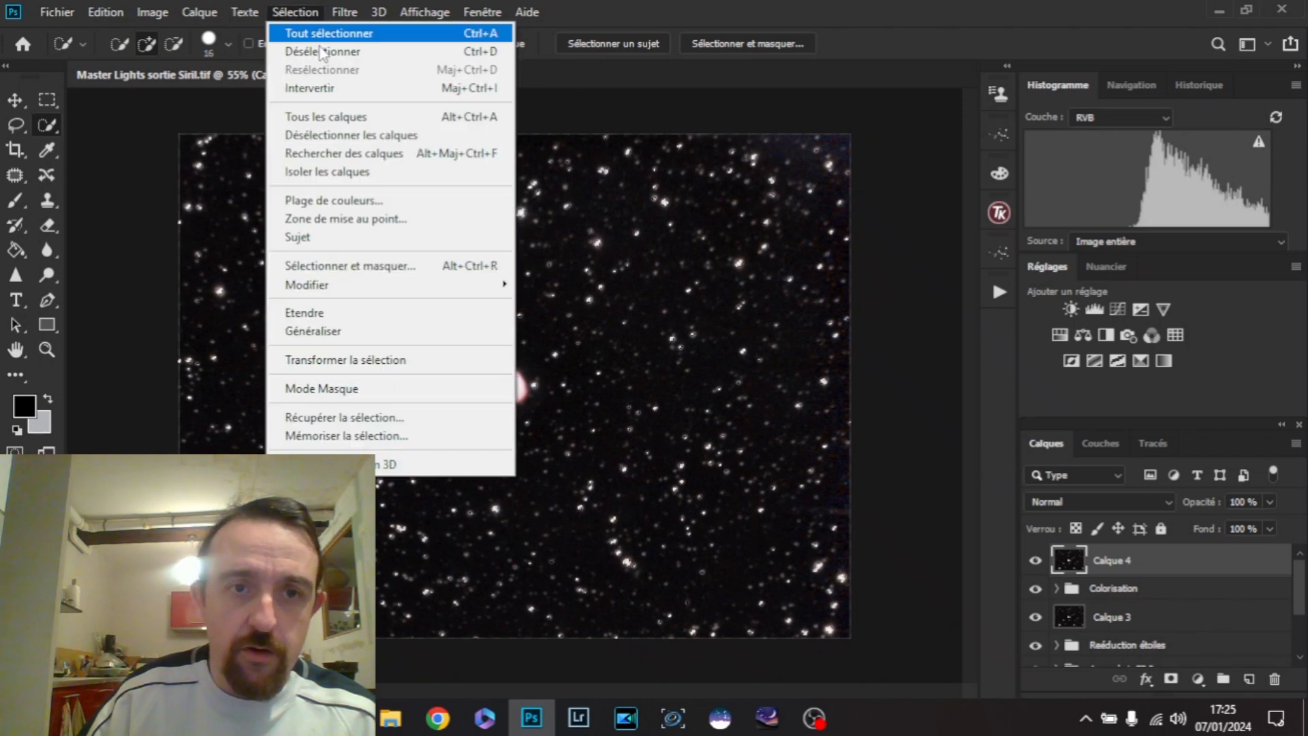
pyautogui.moveTo(396, 285)
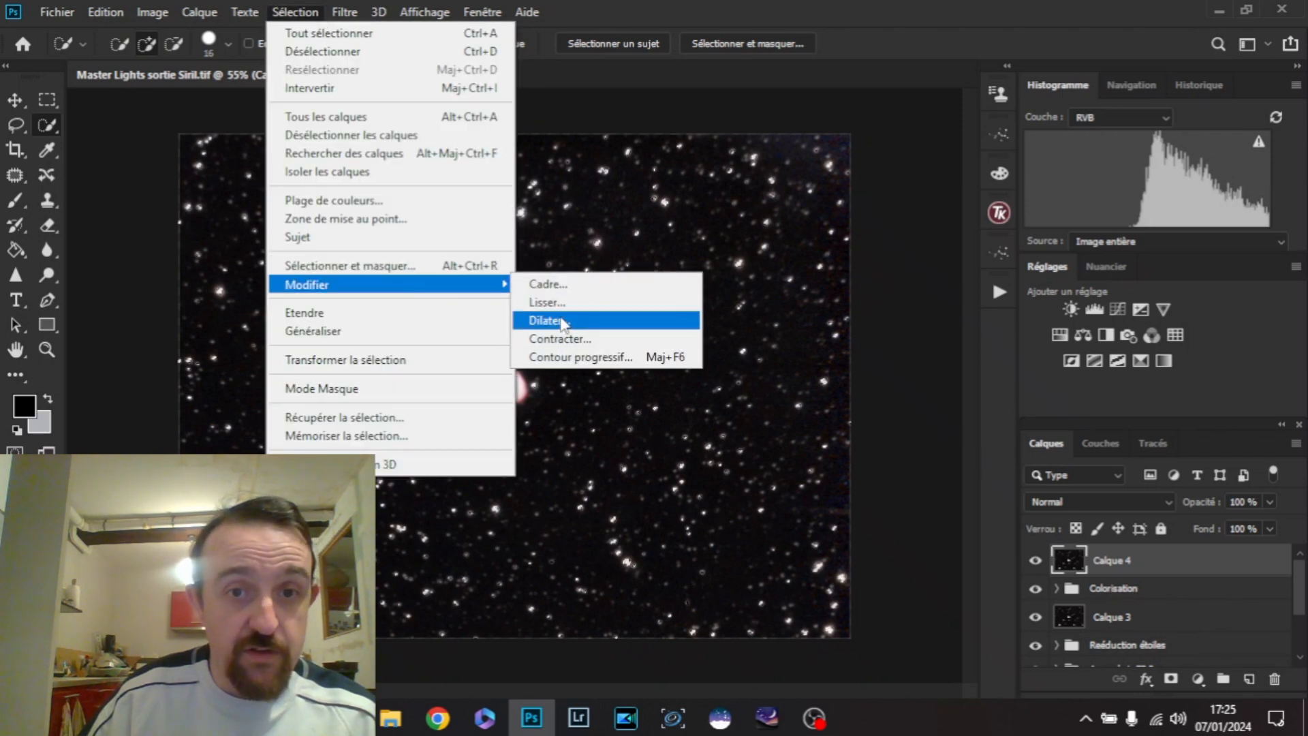
pyautogui.click(610, 317)
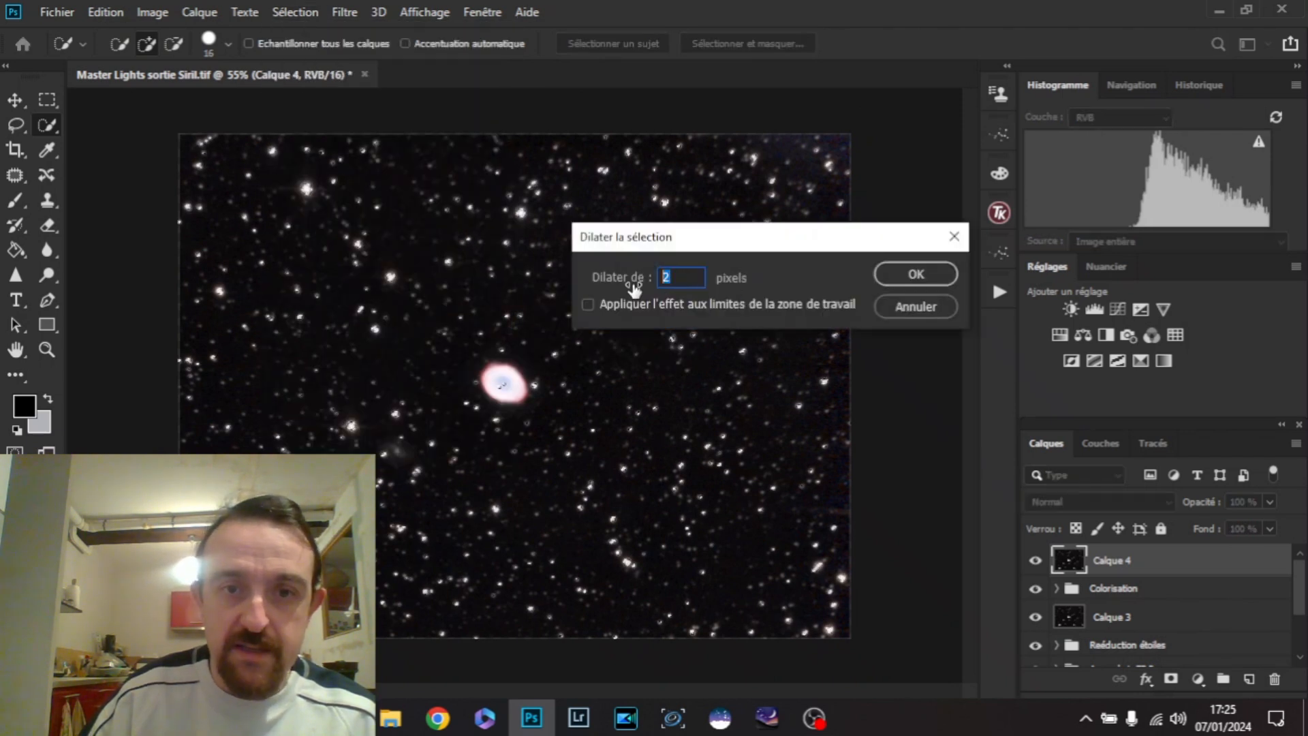
pyautogui.write('1')
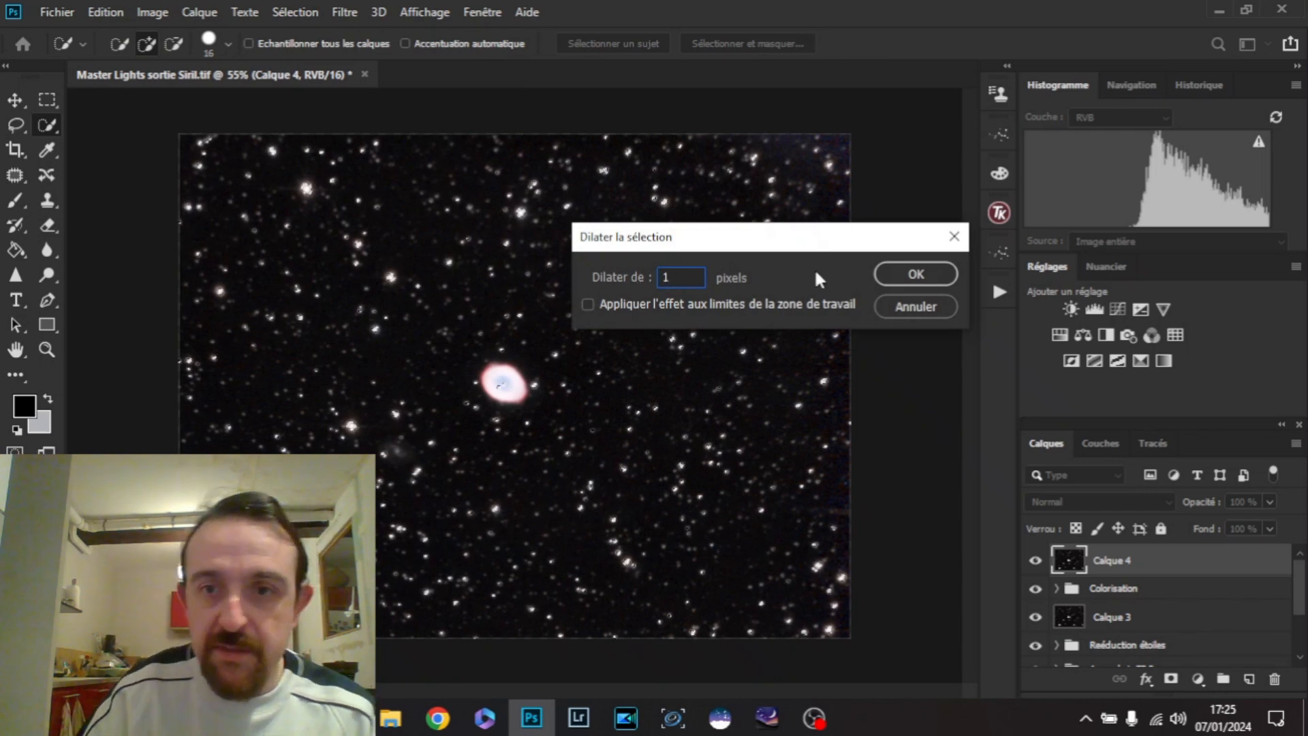
pyautogui.click(898, 280)
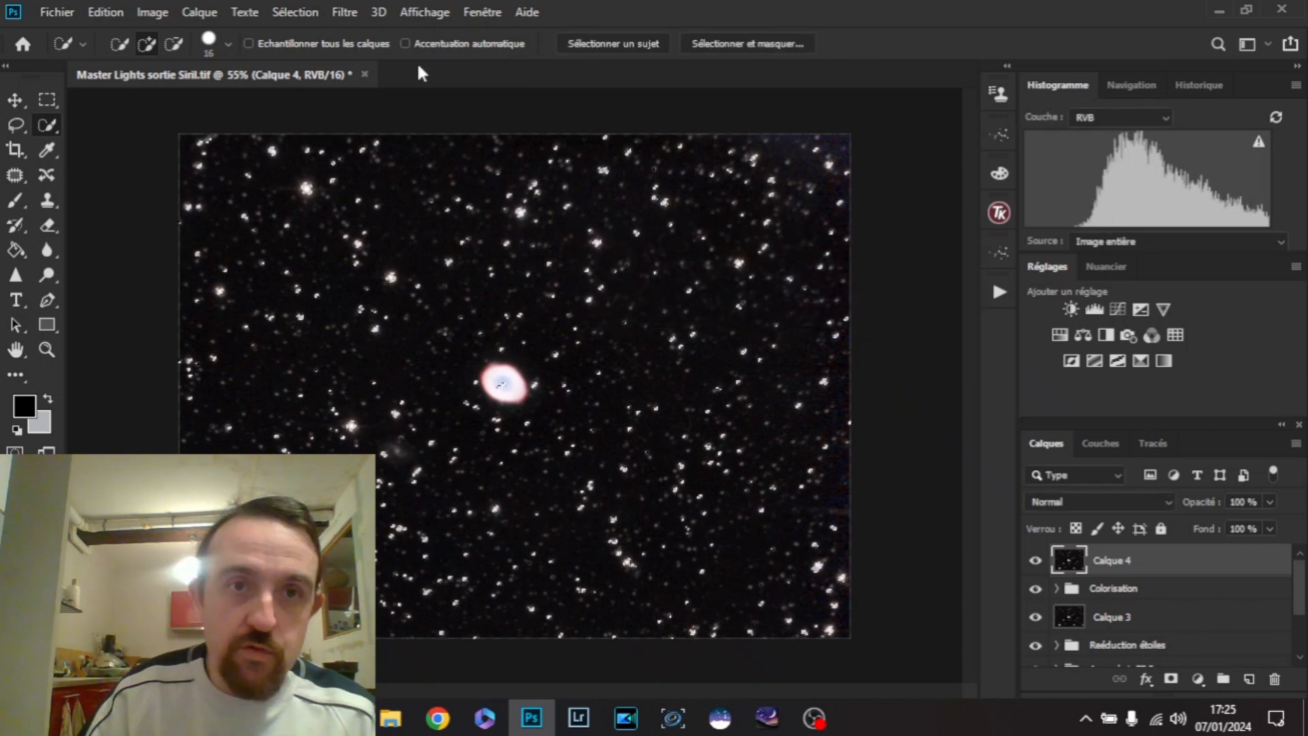
# - Feather the expanded star selection with a radius of 2 pixels
pyautogui.click(306, 10)
pyautogui.moveTo(418, 285)
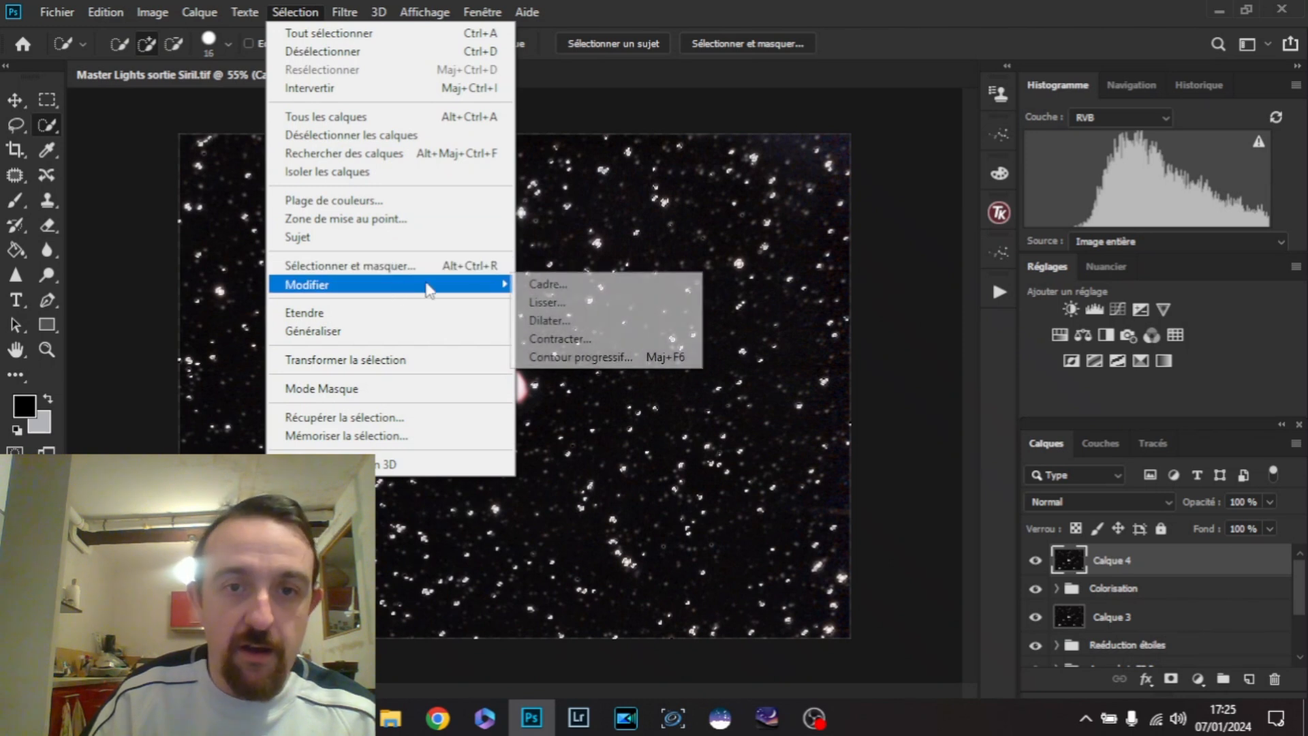
pyautogui.click(580, 356)
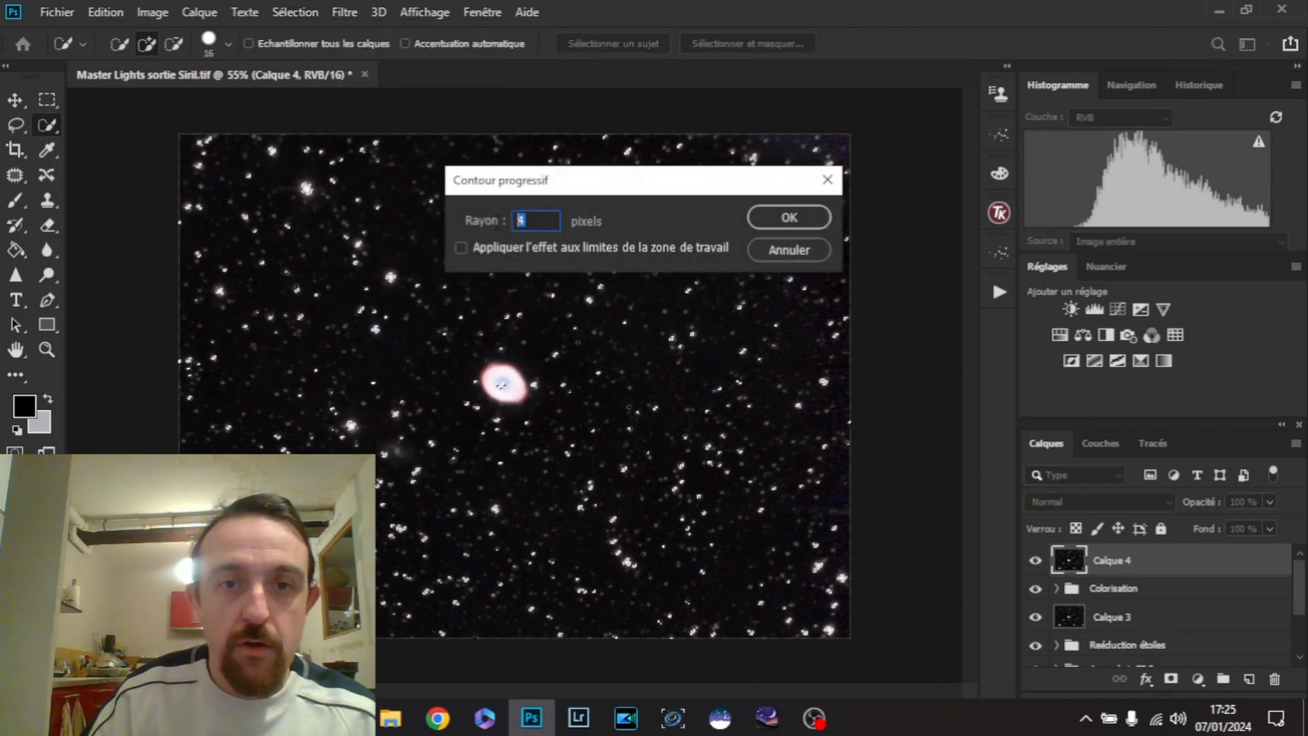
pyautogui.write('2')
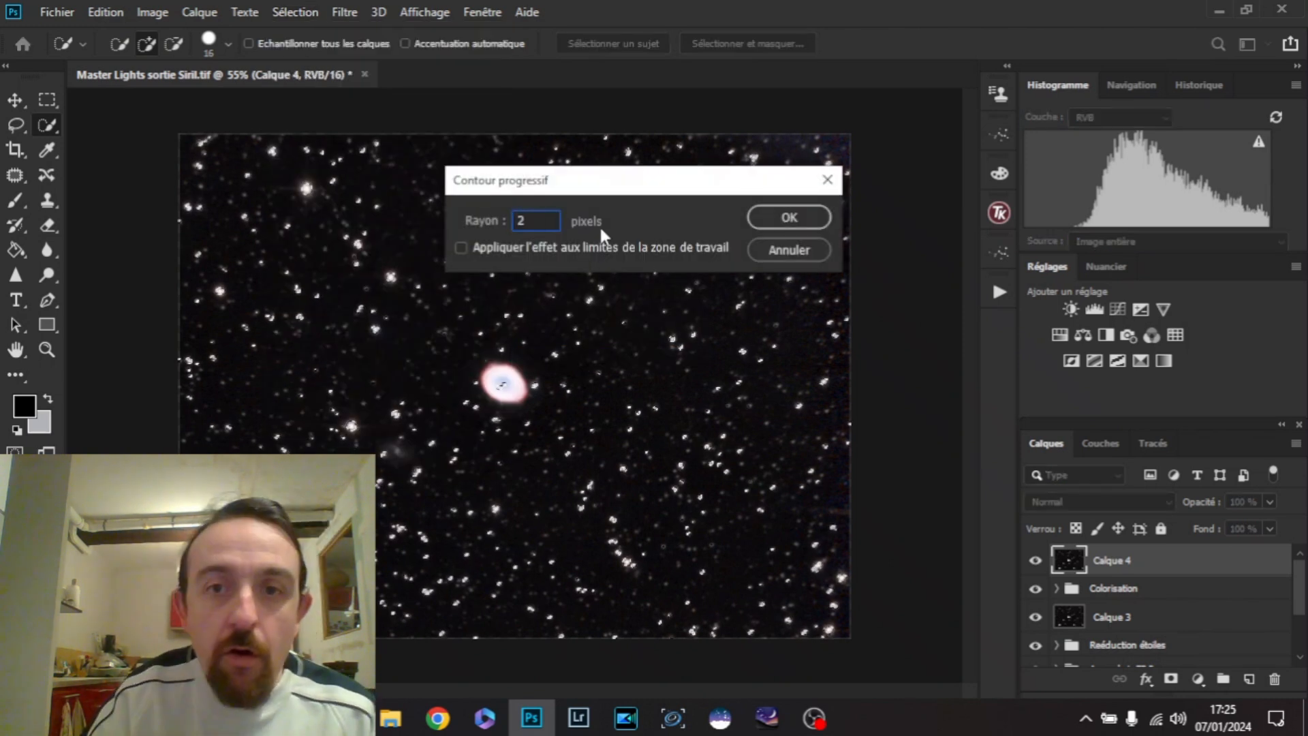
pyautogui.click(800, 210)
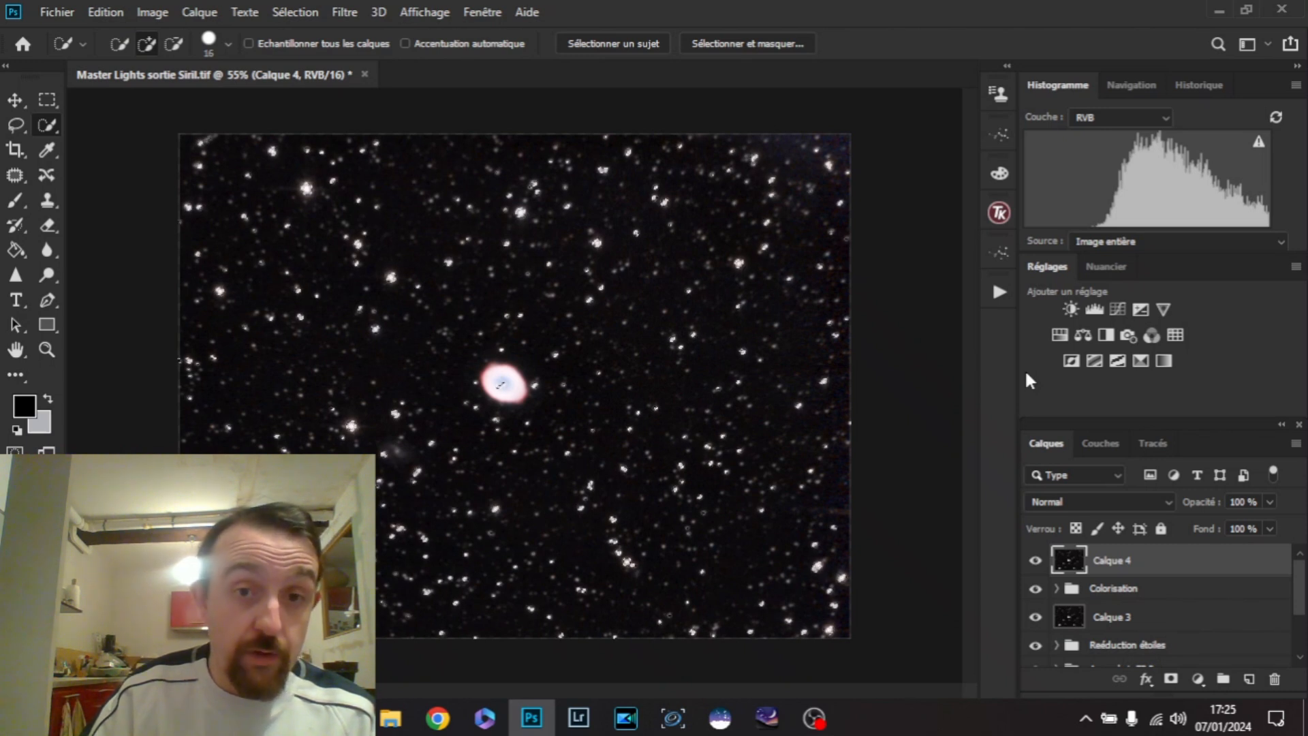
# - Add a Luminosité/Contraste adjustment masked by the star selection, set its brightness to 20, and compare the image with and without it
pyautogui.click(1072, 310)
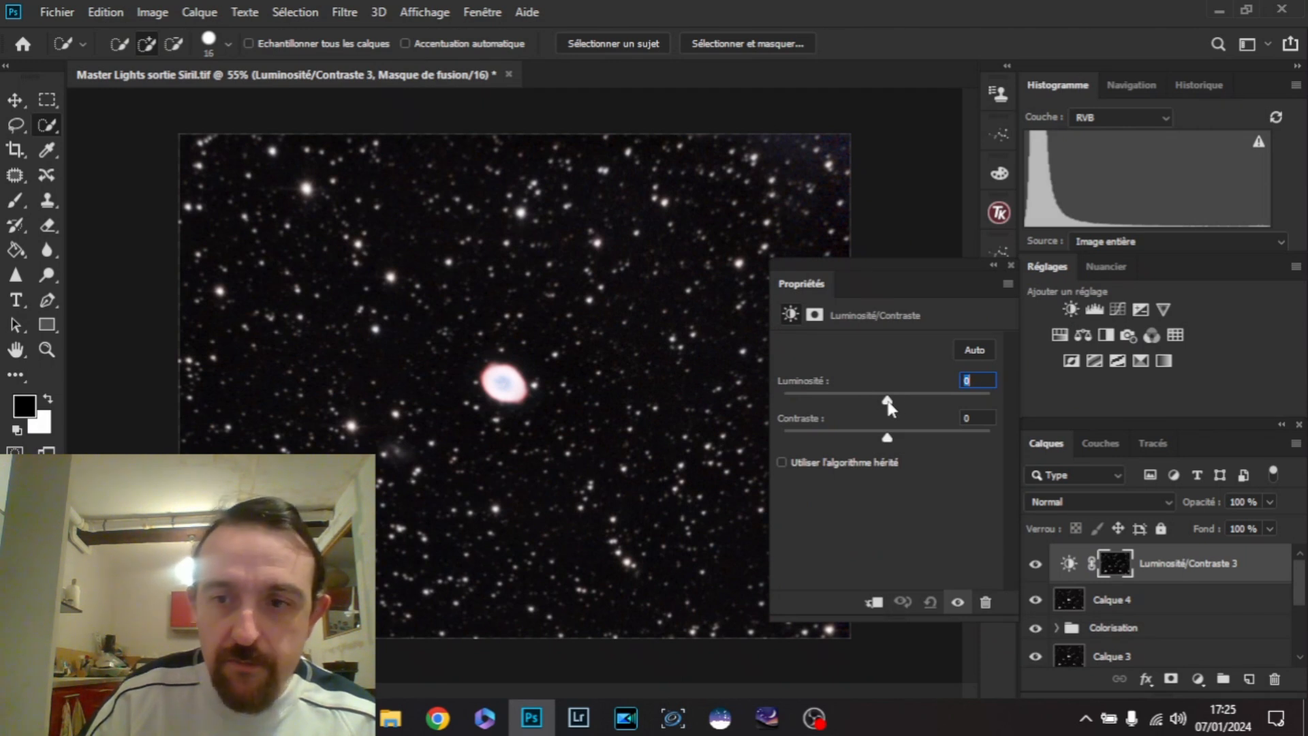
pyautogui.moveTo(887, 402)
pyautogui.mouseDown()
pyautogui.moveTo(984, 403)
pyautogui.moveTo(789, 397)
pyautogui.moveTo(908, 387)
pyautogui.moveTo(903, 400)
pyautogui.mouseUp()
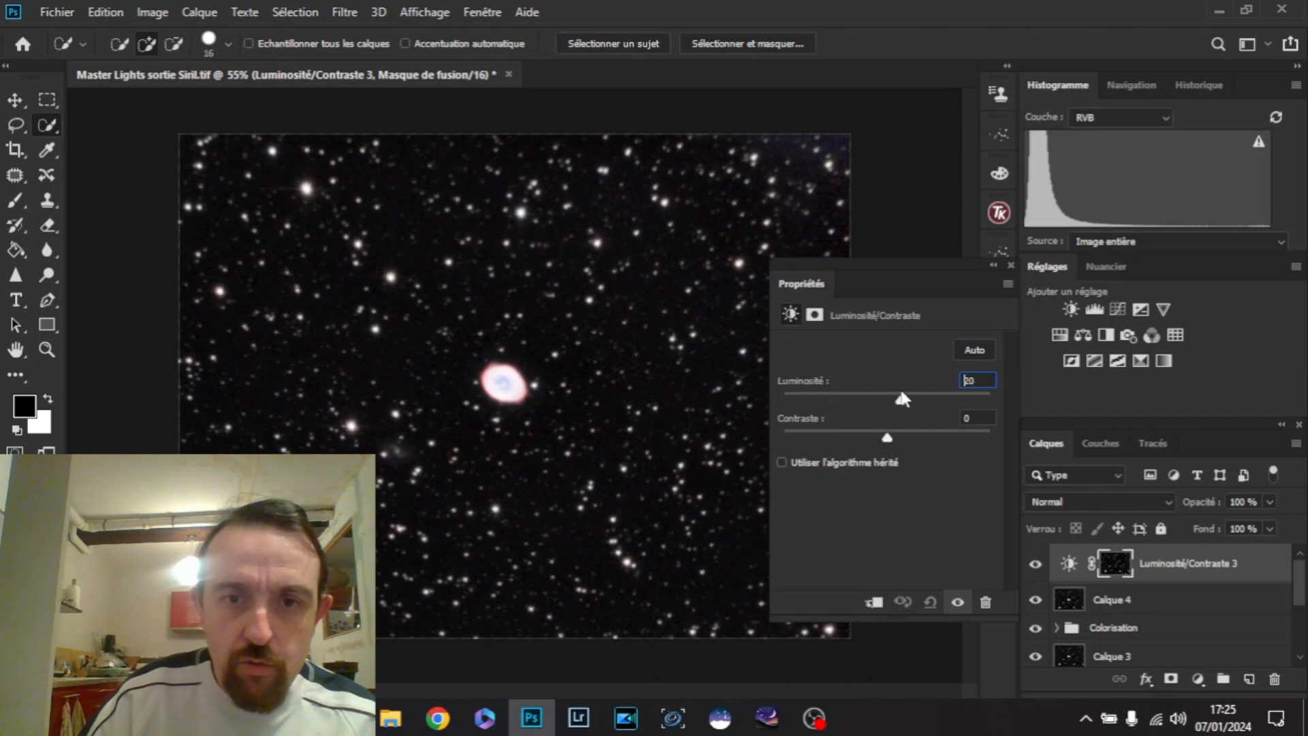
pyautogui.click(1011, 265)
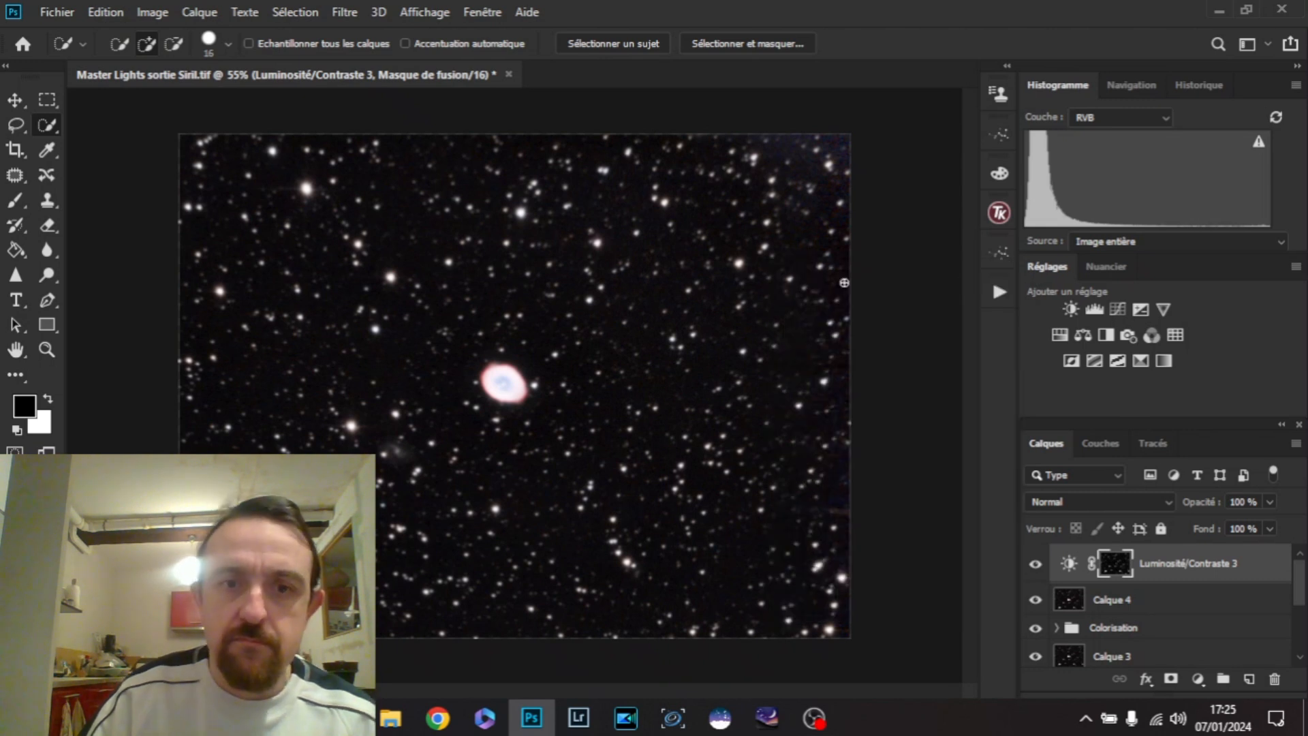
pyautogui.click(1035, 566)
pyautogui.click(1035, 566)
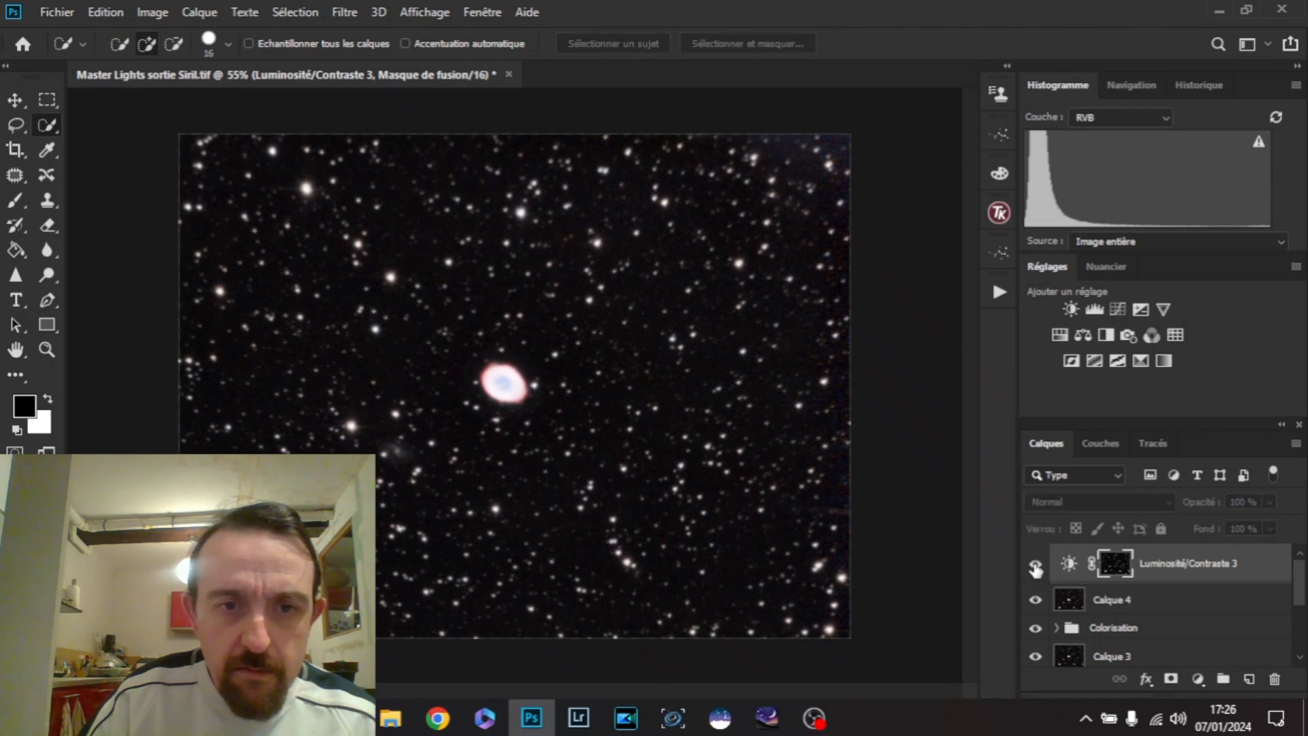
pyautogui.click(1035, 566)
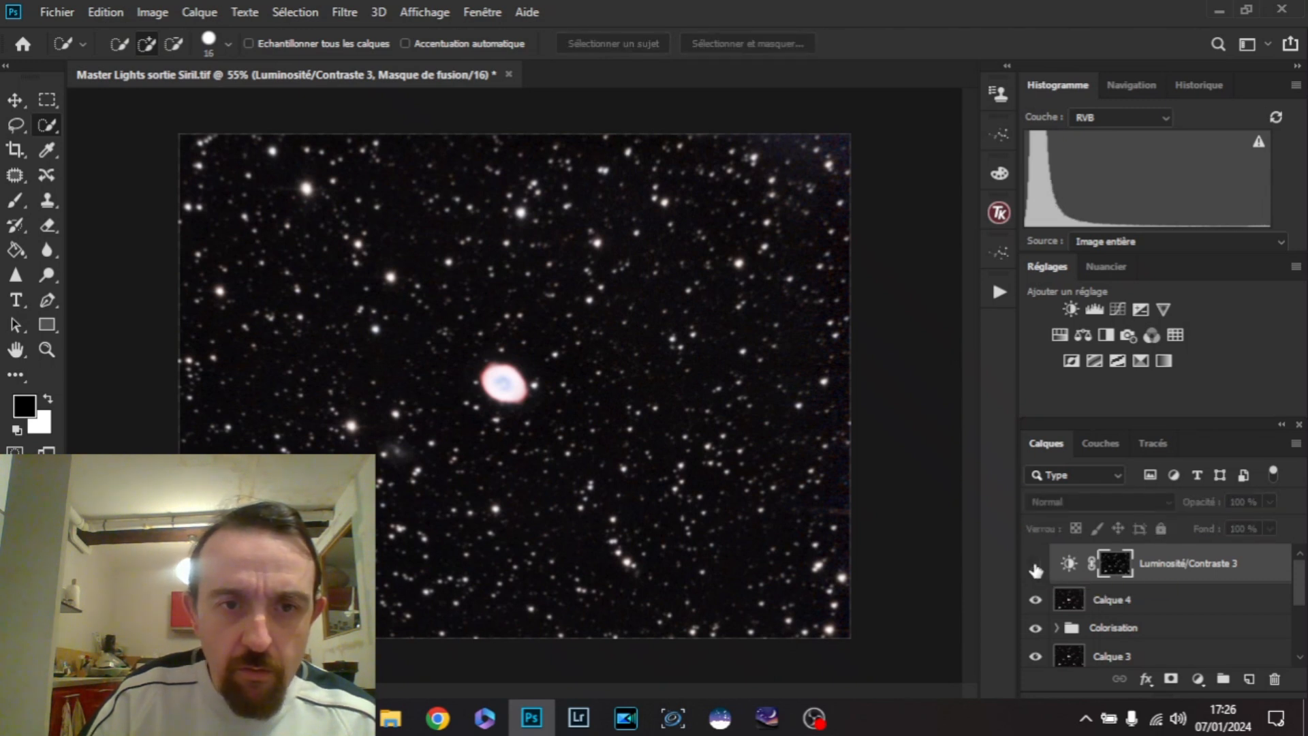
pyautogui.click(1036, 566)
pyautogui.click(1036, 565)
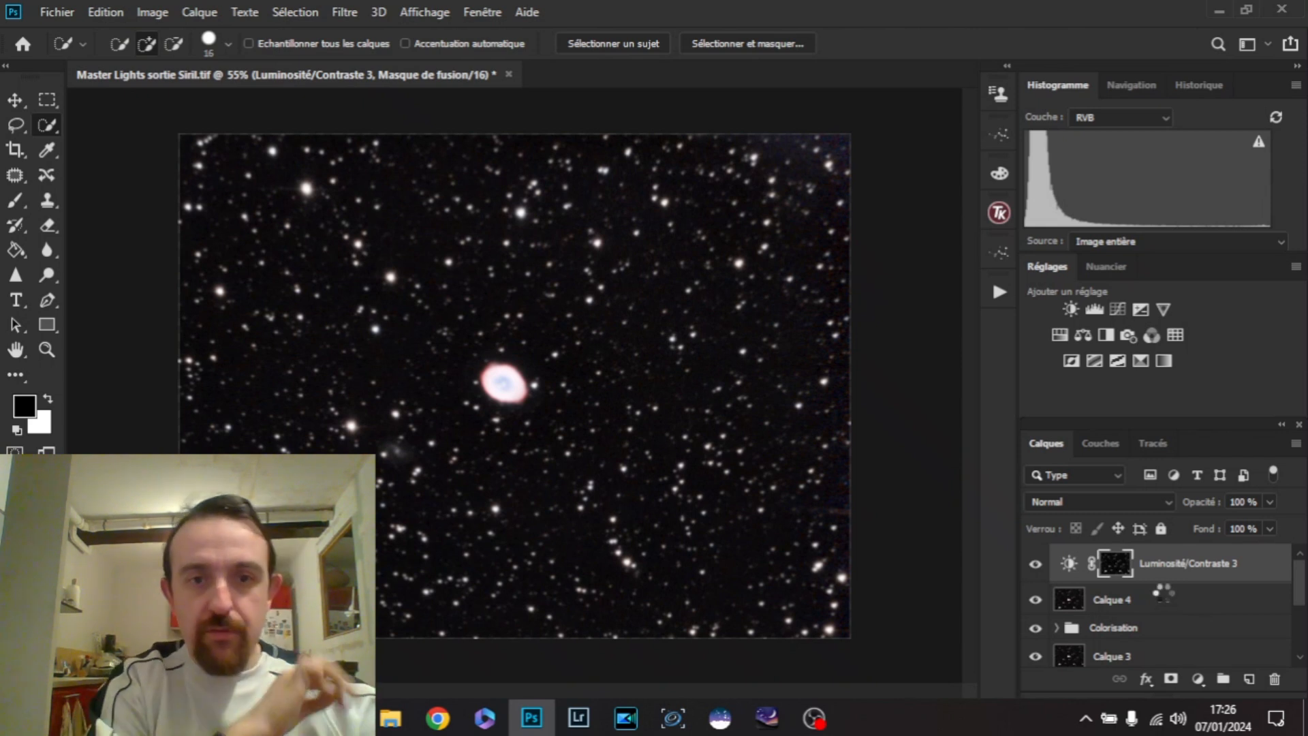
# - Clip the Luminosité/Contraste 3 adjustment layer to Calque 4 beneath it
pyautogui.hotkey('ctrl', 'shift', 'alt', 'e')
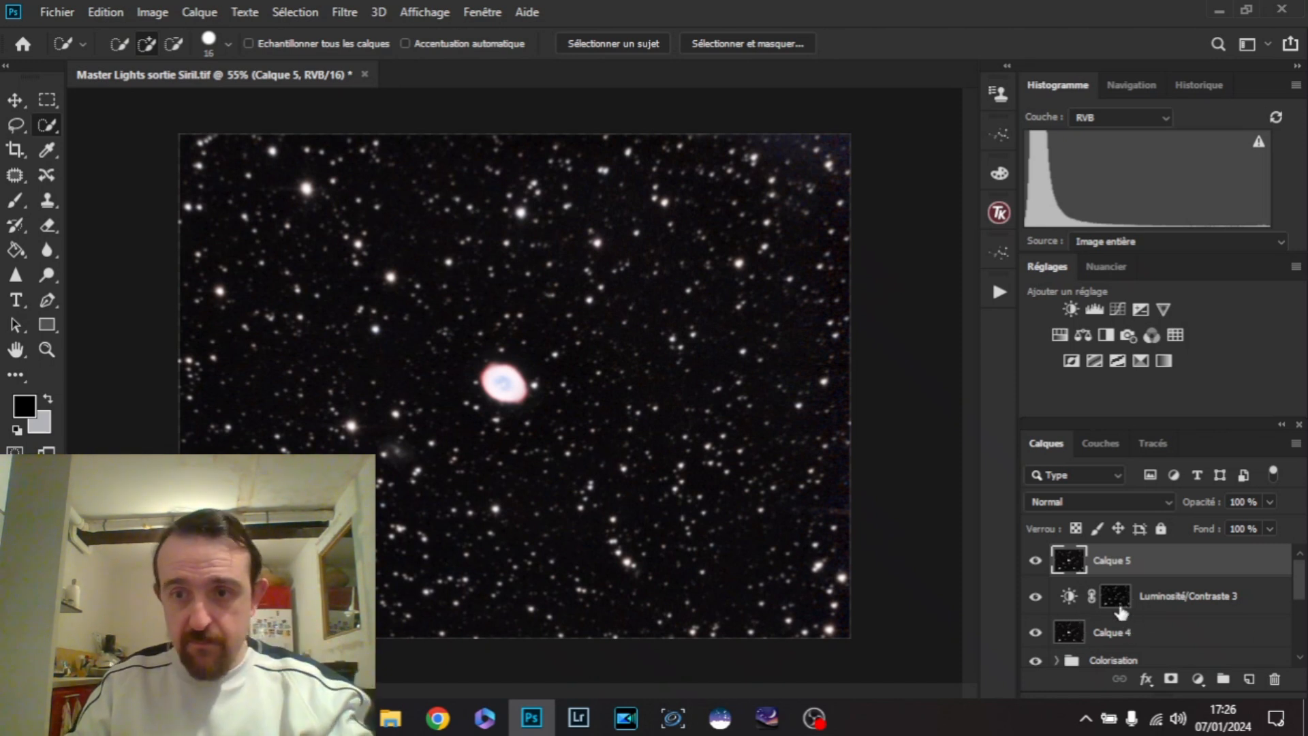
pyautogui.moveTo(1111, 564); pyautogui.dragTo(1275, 678)
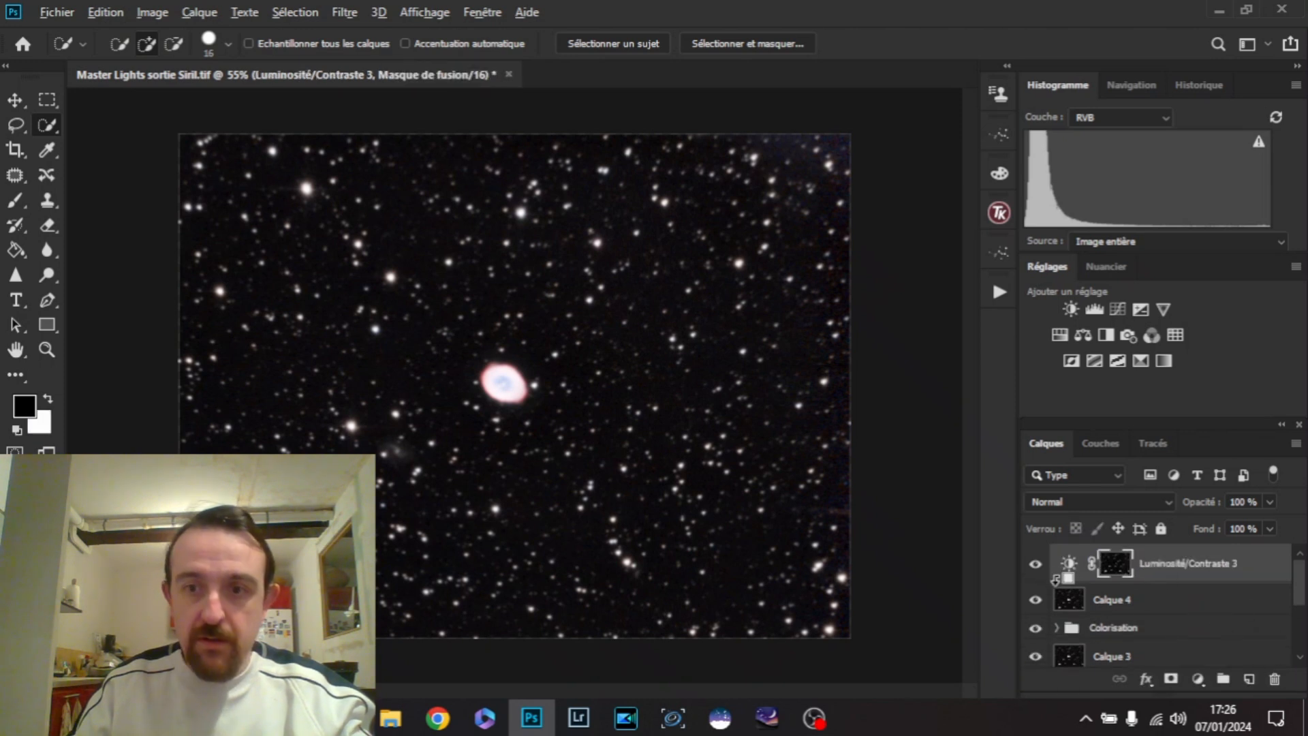
pyautogui.keyDown('alt'); pyautogui.click(1062, 579); pyautogui.keyUp('alt')
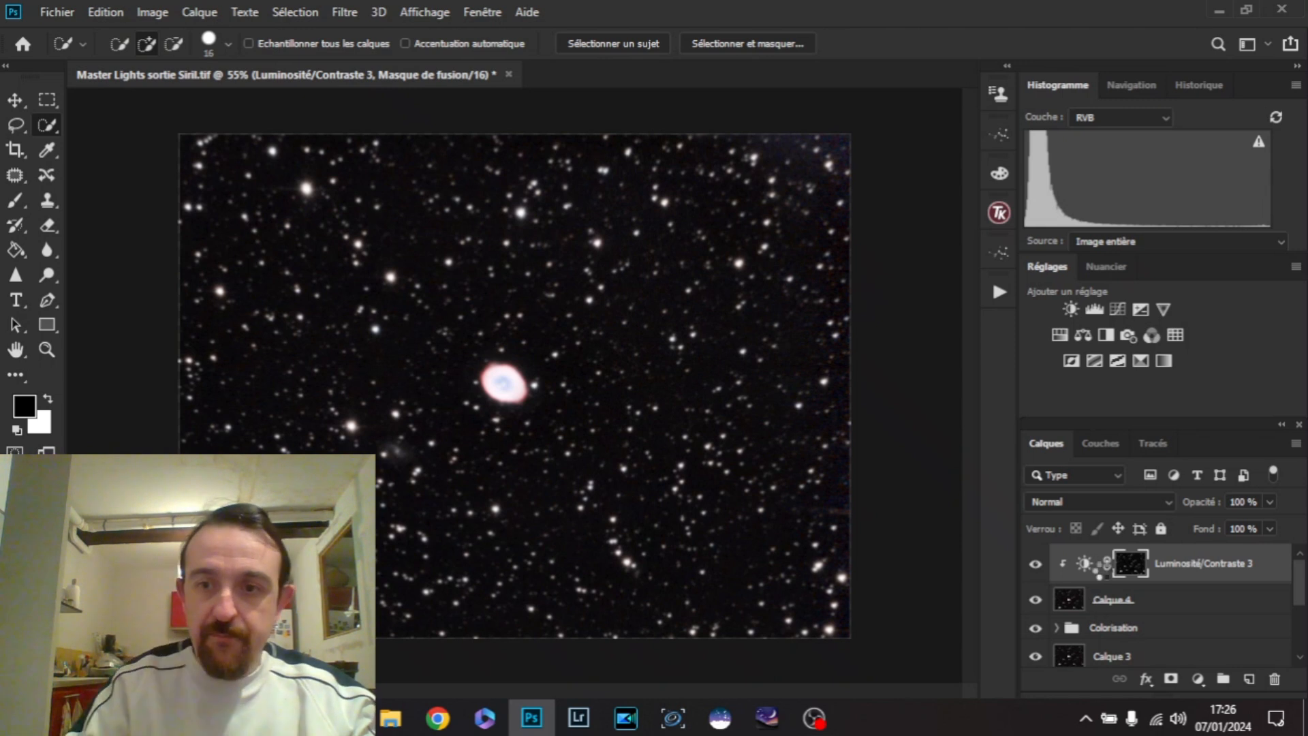
# - Stamp all visible layers into a new top layer and duplicate that layer twice
pyautogui.hotkey('ctrl', 'shift', 'alt', 'e')
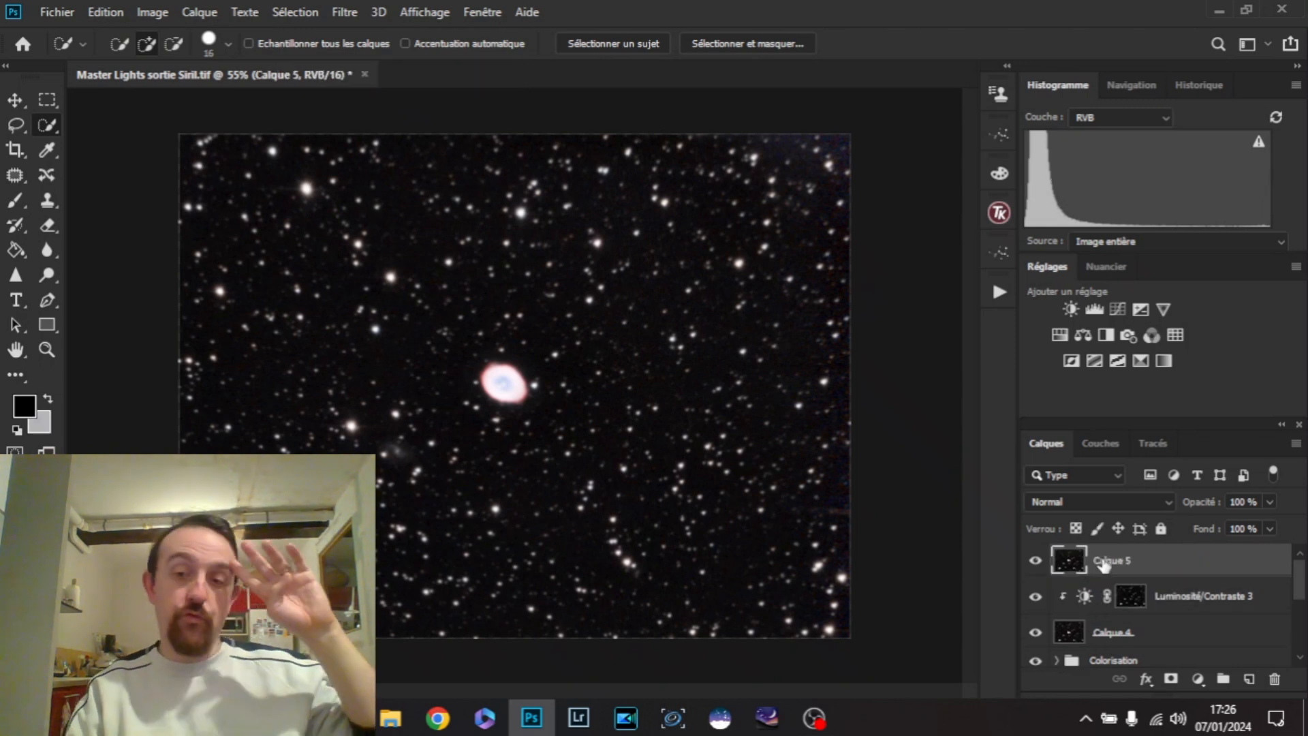
pyautogui.hotkey('ctrl', 'j')
pyautogui.hotkey('ctrl', 'j')
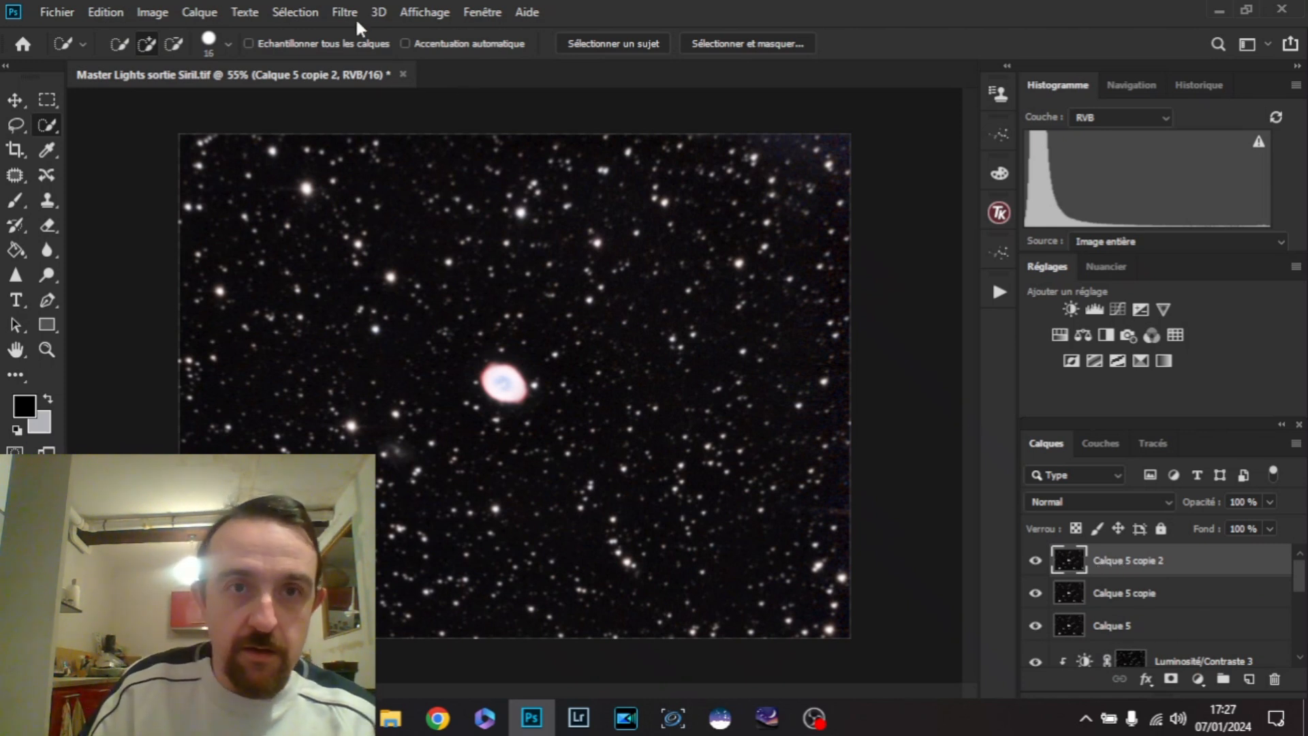
# - Apply the Passe-haut (High Pass) filter to Calque 5 copie 2 with a radius of 3.0 pixels
pyautogui.click(297, 13)
pyautogui.moveTo(340, 15)
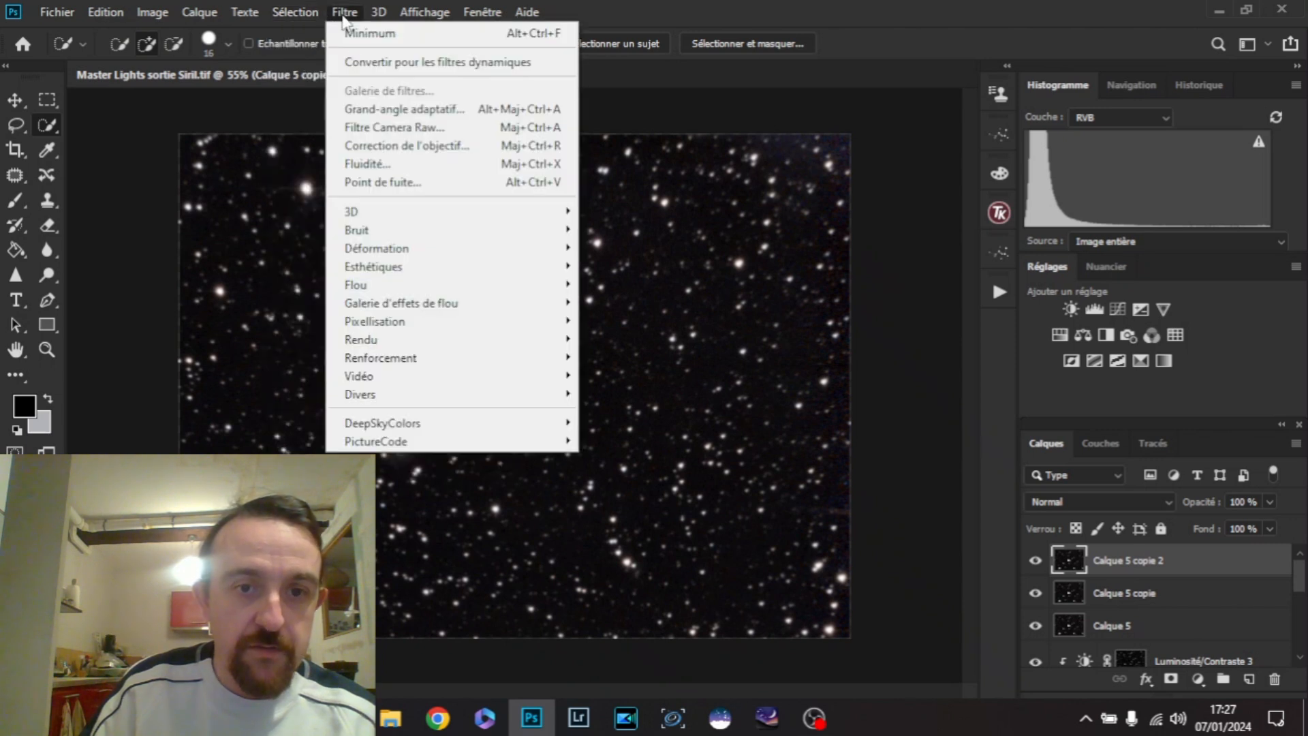
pyautogui.moveTo(482, 398)
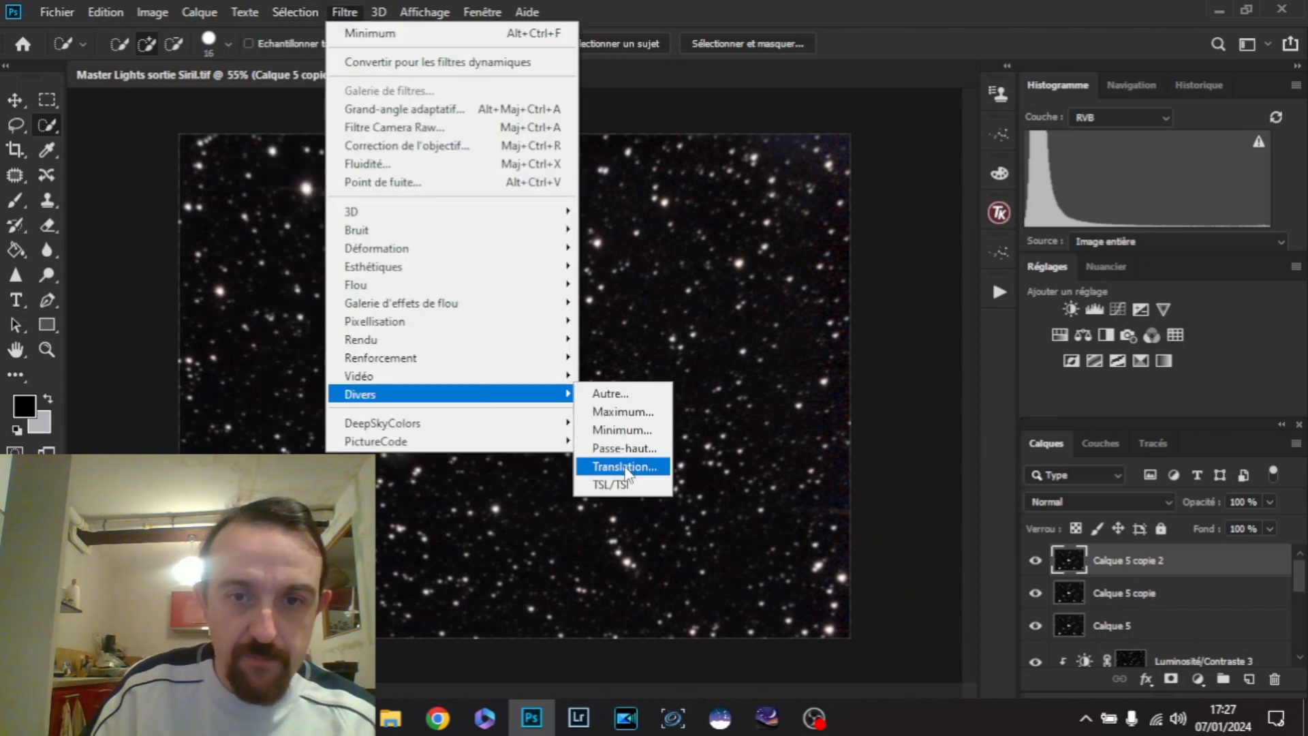
pyautogui.click(623, 449)
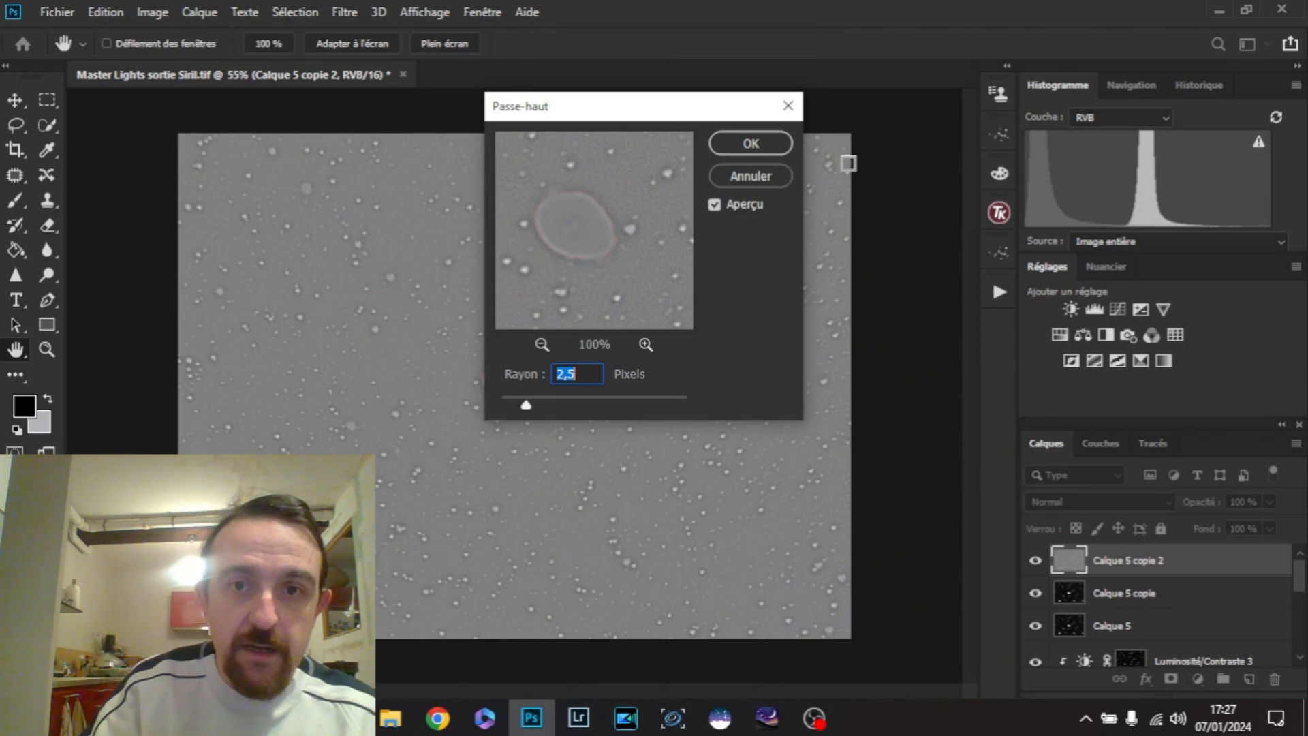
pyautogui.moveTo(717, 107); pyautogui.dragTo(1019, 147)
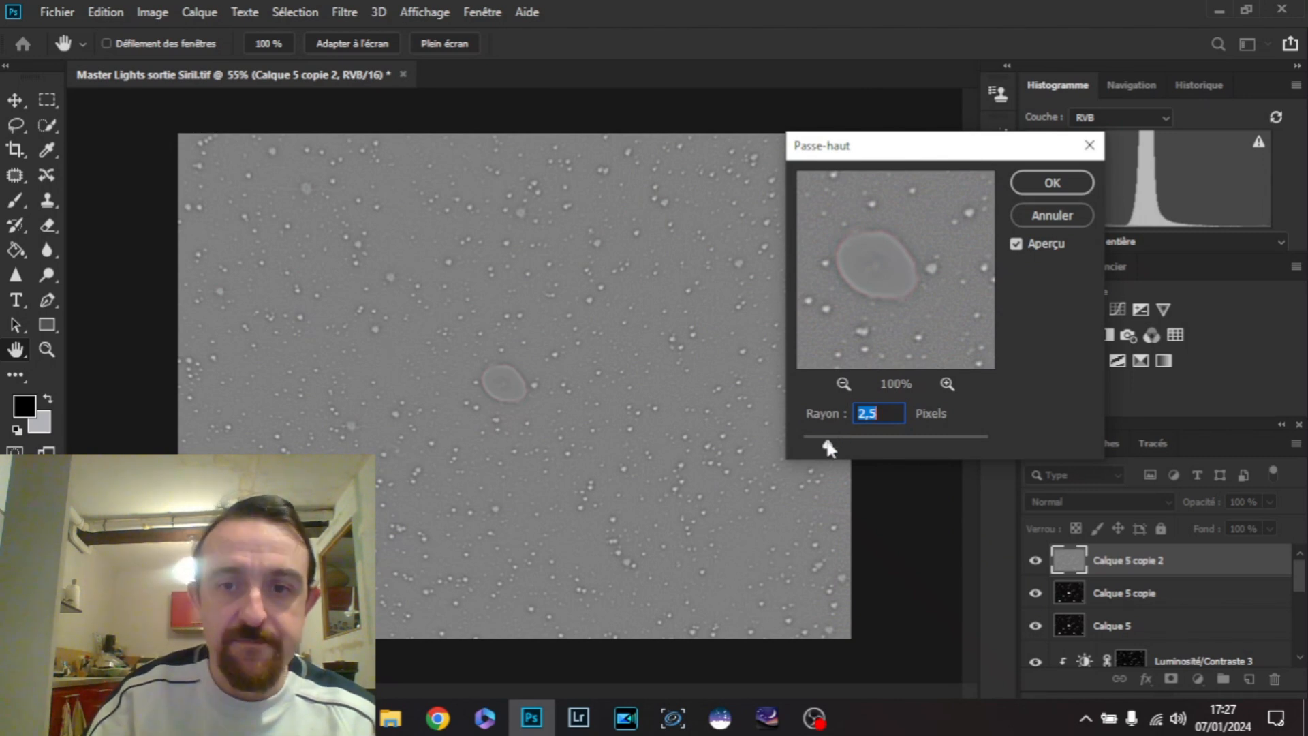
pyautogui.moveTo(829, 448); pyautogui.dragTo(803, 448)
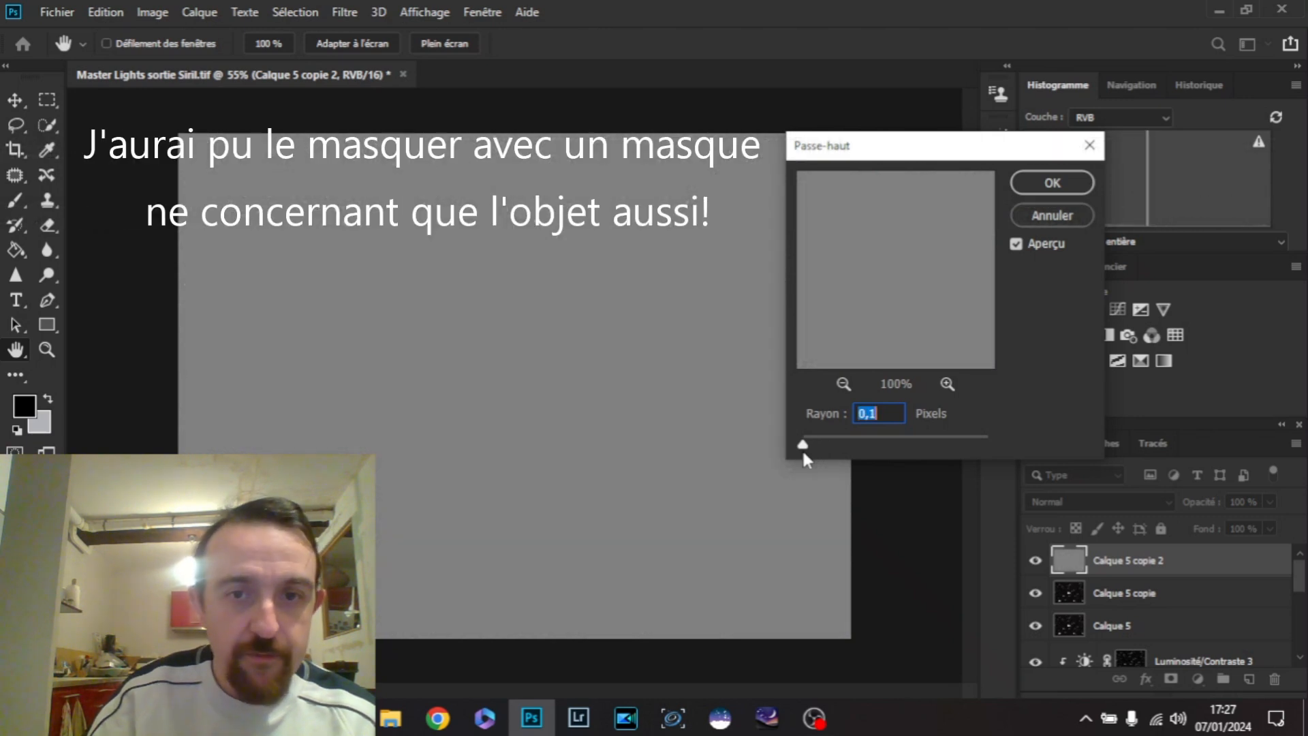
pyautogui.moveTo(803, 448); pyautogui.dragTo(836, 445)
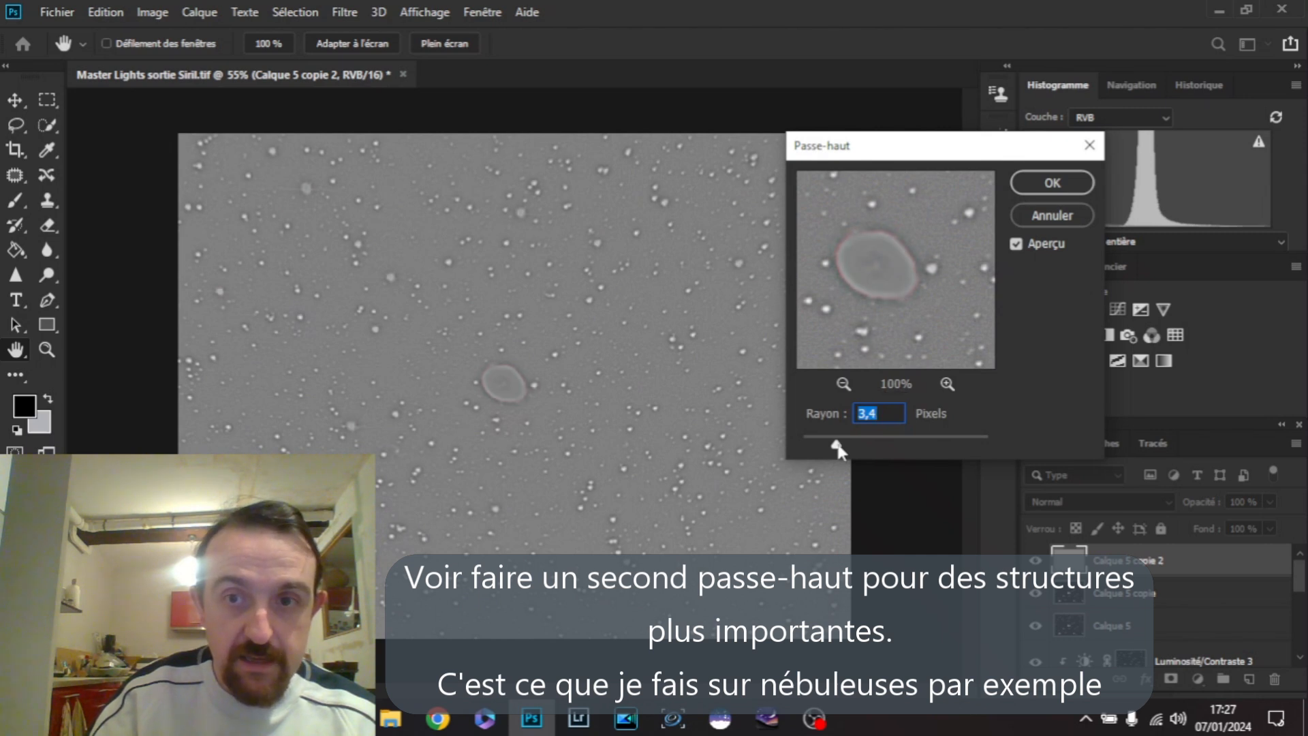
pyautogui.moveTo(837, 447)
pyautogui.mouseDown()
pyautogui.moveTo(908, 448)
pyautogui.moveTo(836, 447)
pyautogui.mouseUp()
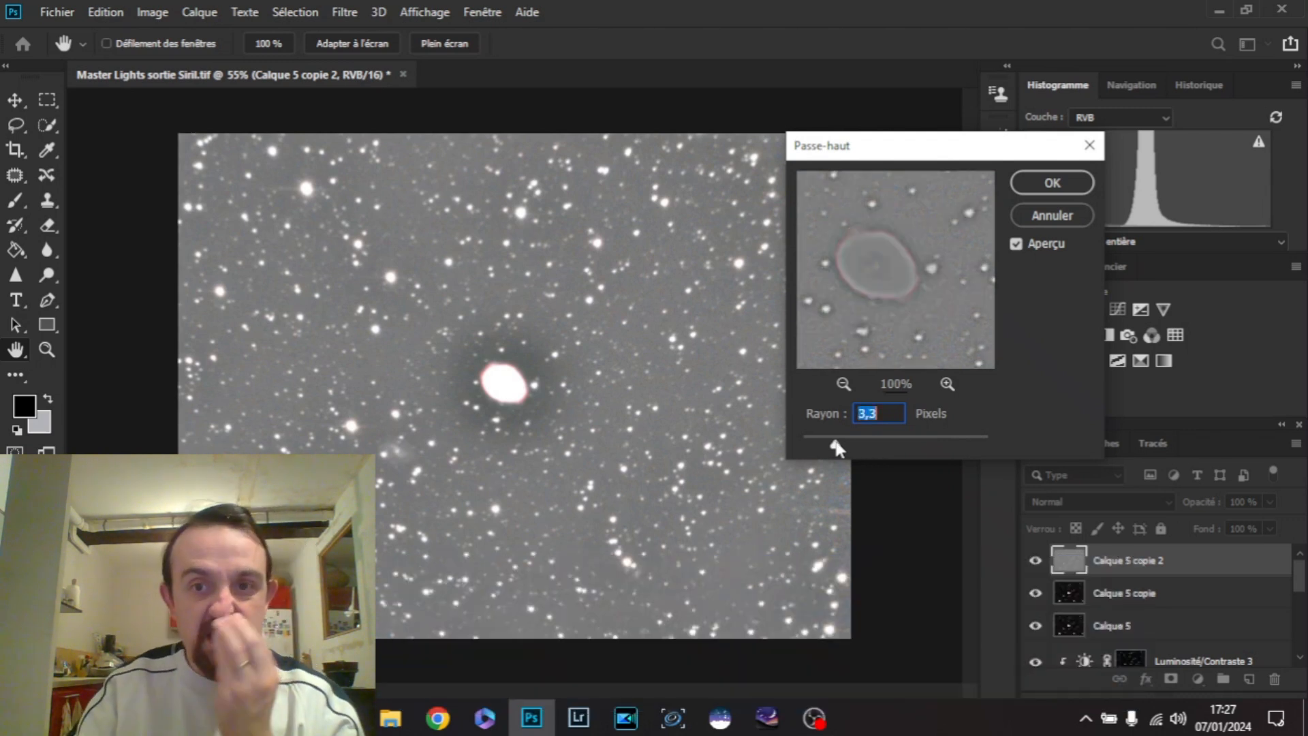
pyautogui.moveTo(837, 447); pyautogui.dragTo(832, 447)
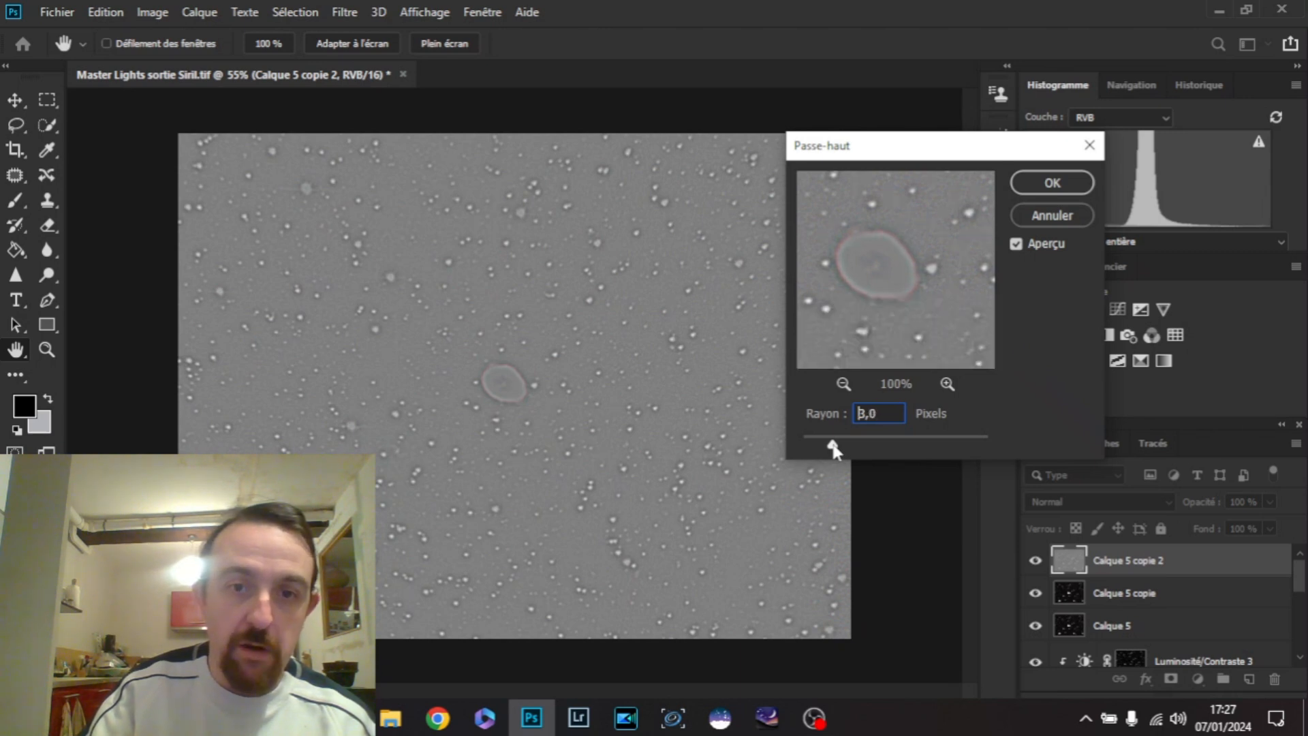
pyautogui.click(1029, 182)
pyautogui.press('w')
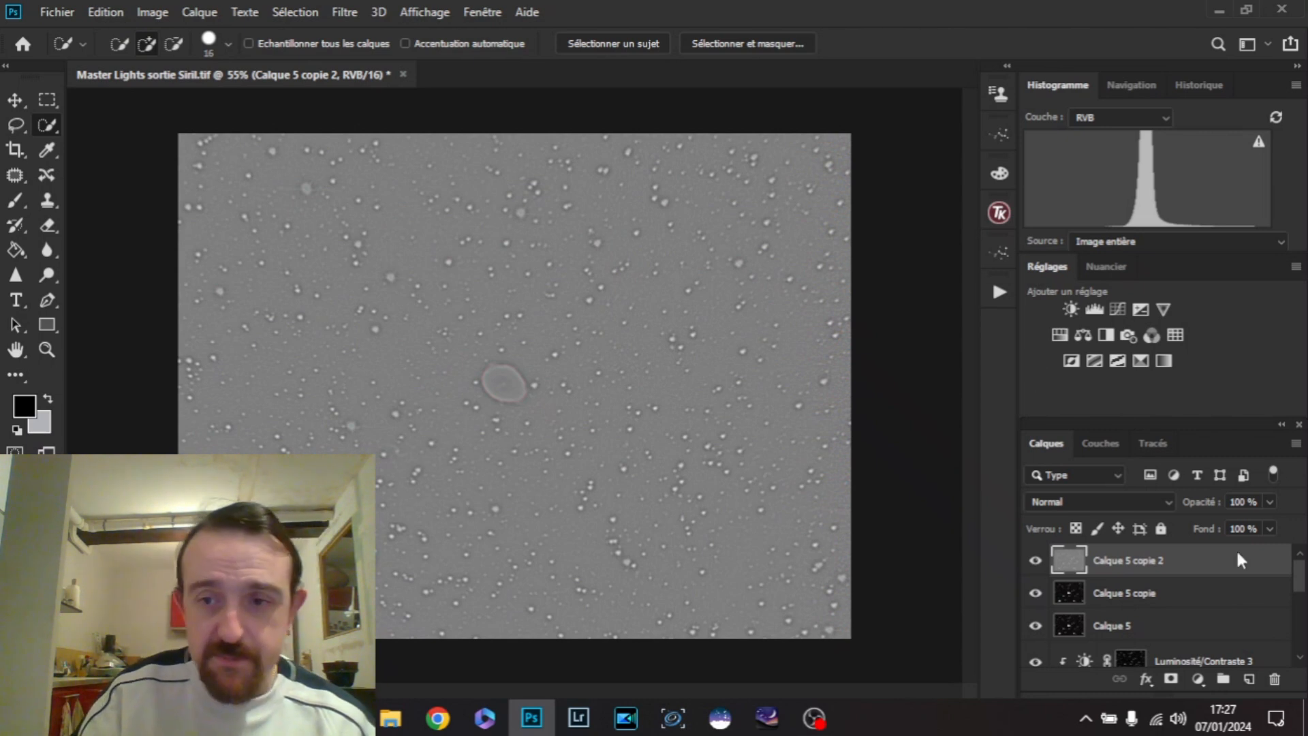
# - Set the high-pass layer's blend mode to Incrustation and merge it with the Calque 5 copie layer
pyautogui.click(1167, 498)
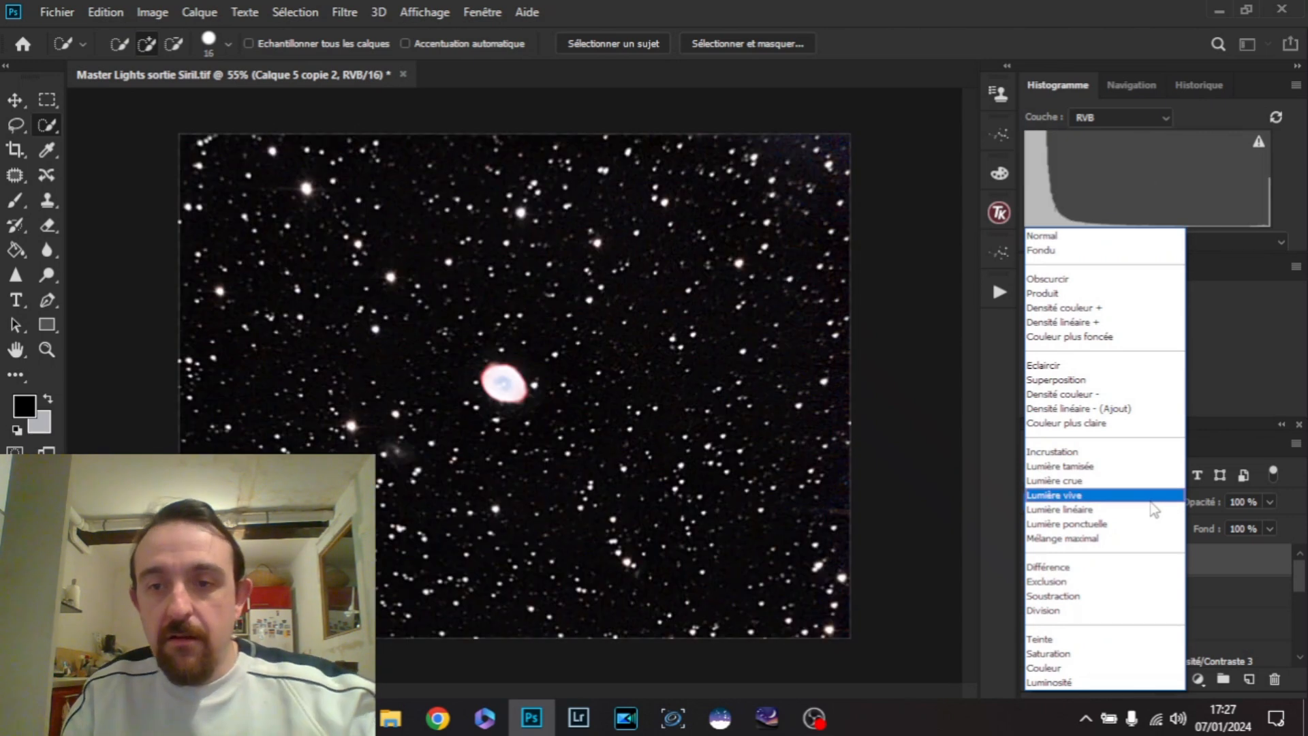
pyautogui.click(1090, 452)
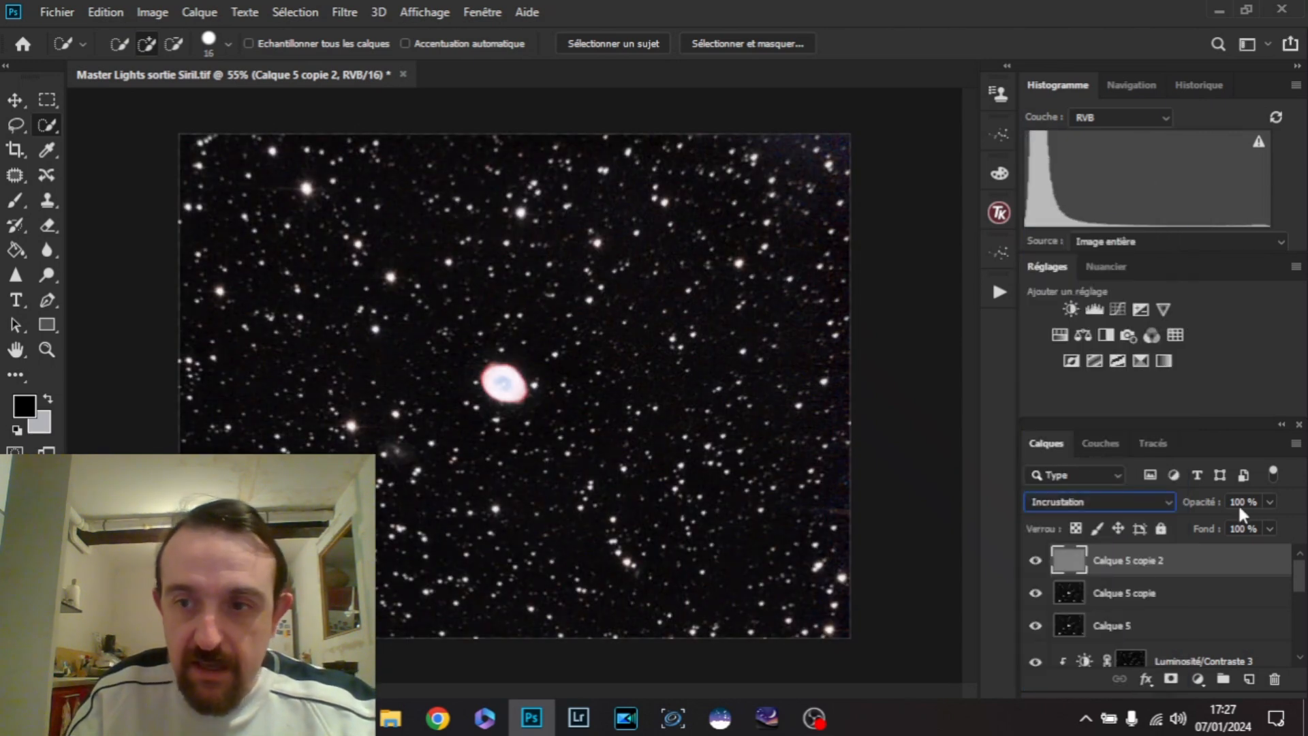
pyautogui.keyDown('shift'); pyautogui.click(1133, 597); pyautogui.keyUp('shift')
pyautogui.rightClick(1168, 575)
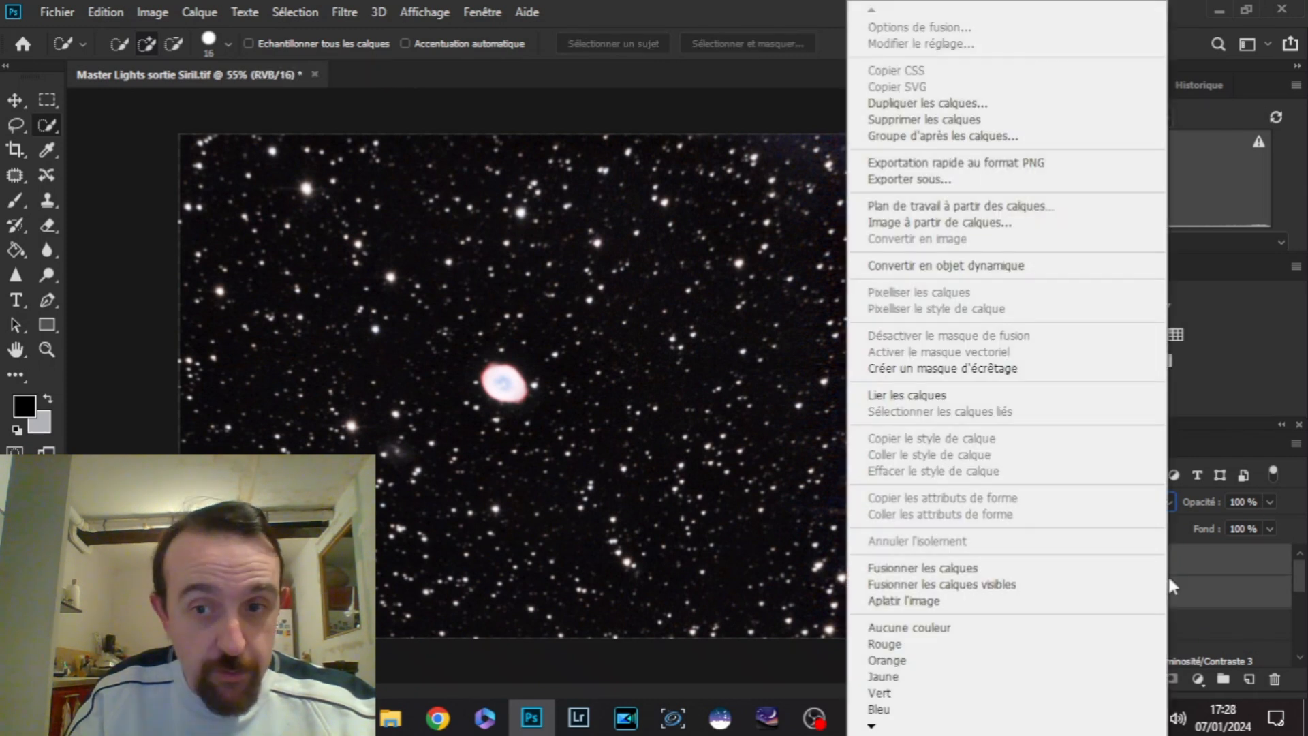
pyautogui.click(975, 568)
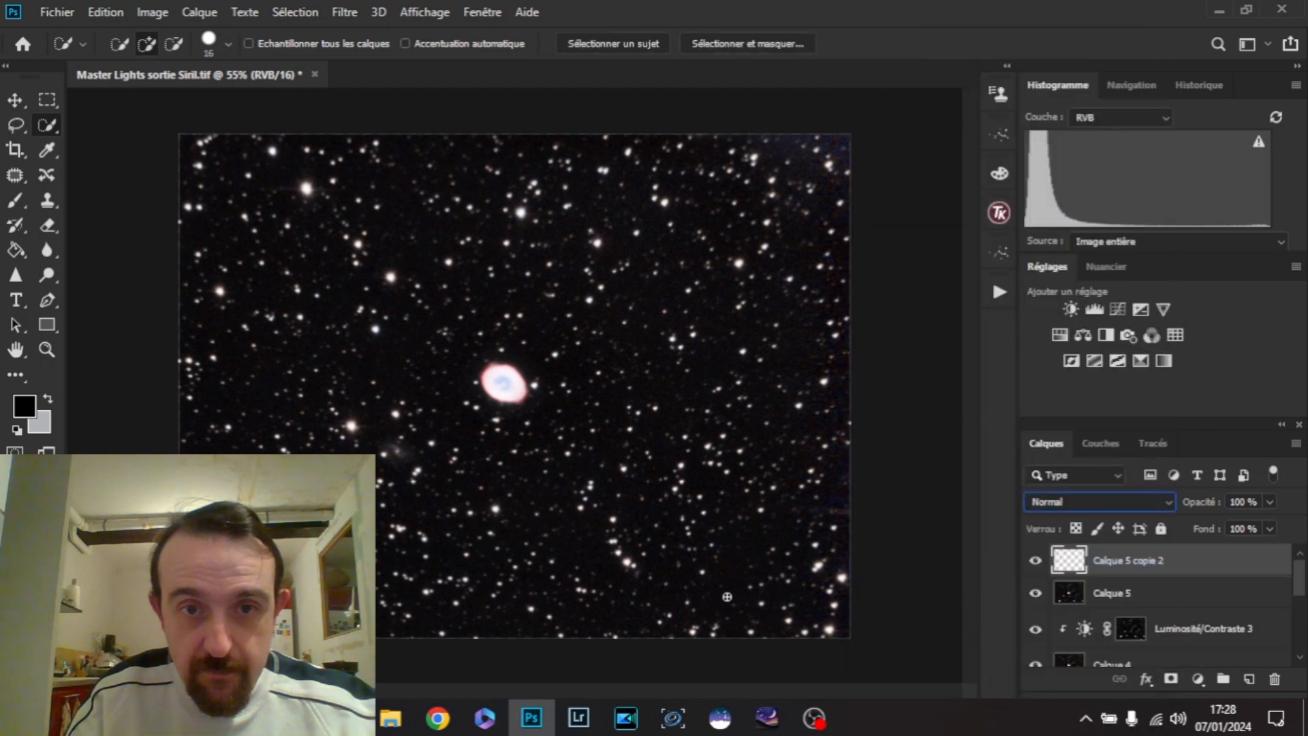
# - Compare the image with and without the sharpened Calque 5 copie 2 layer and reduce that layer's opacity to 78%
pyautogui.click(1035, 562)
pyautogui.click(1035, 563)
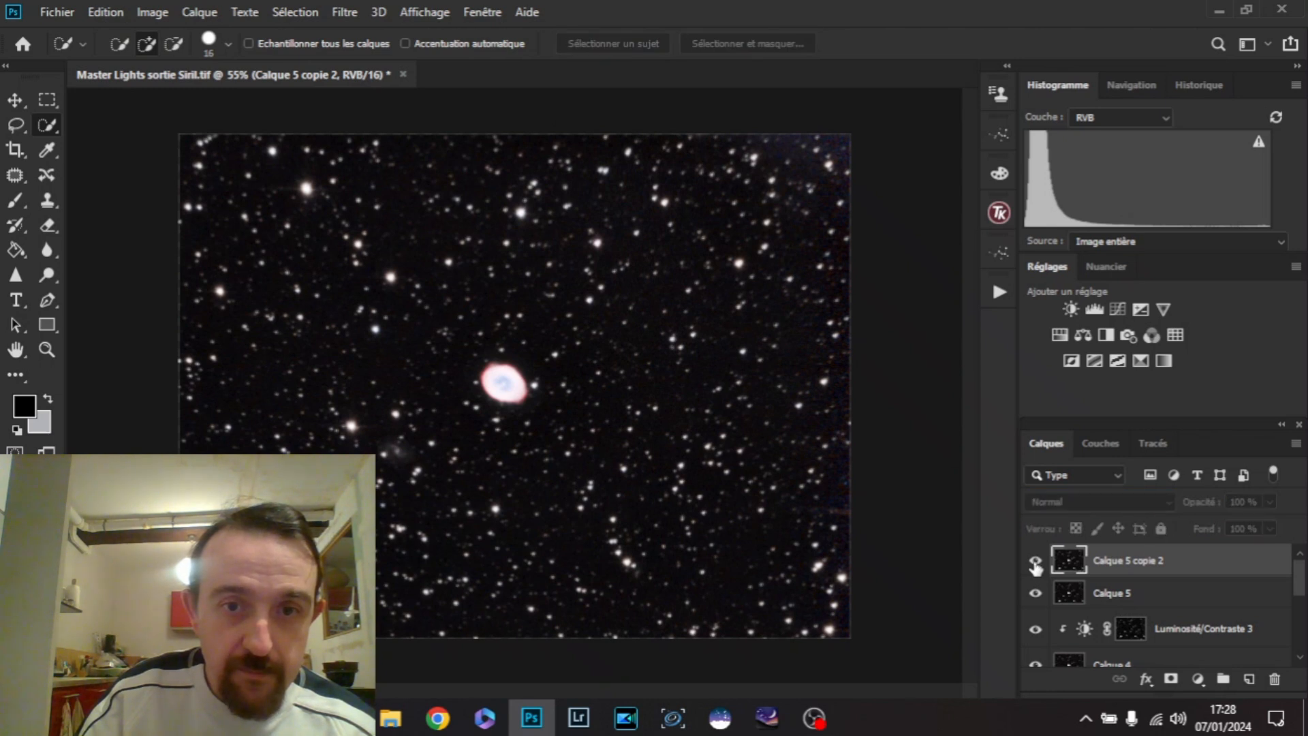
pyautogui.click(1035, 563)
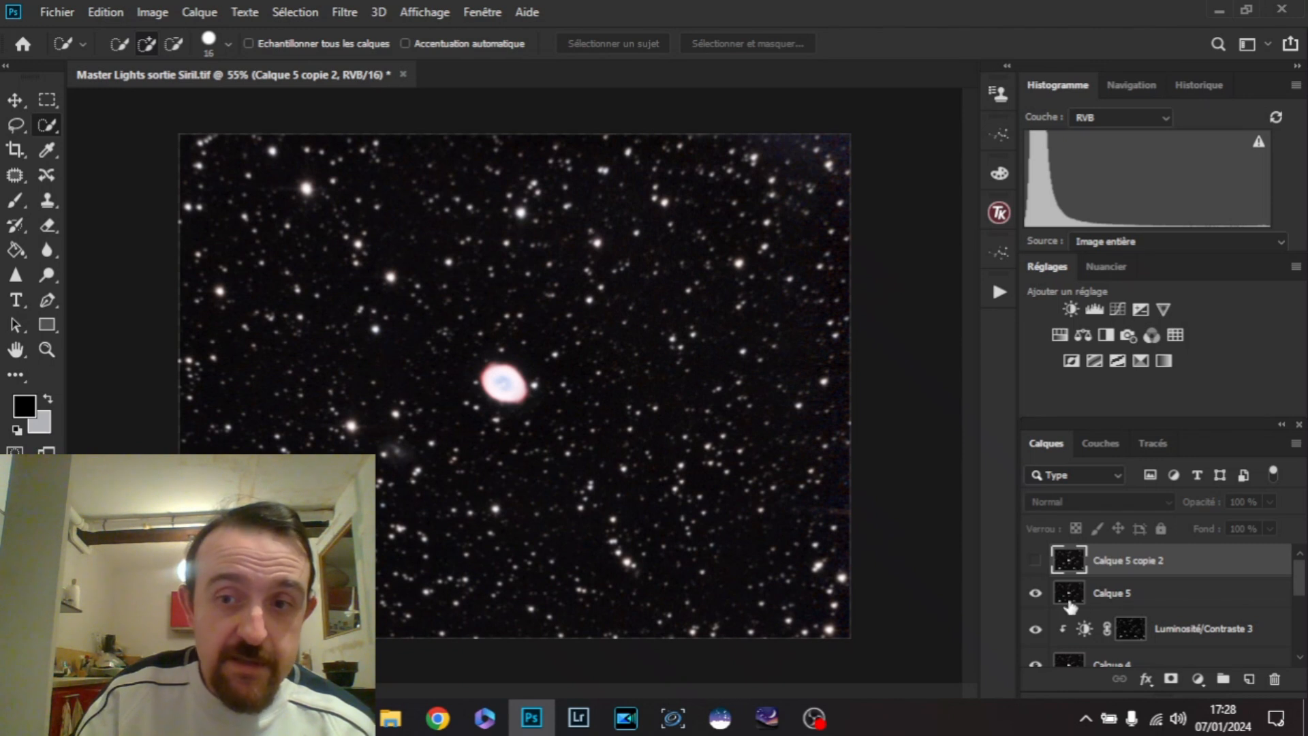
pyautogui.click(1035, 563)
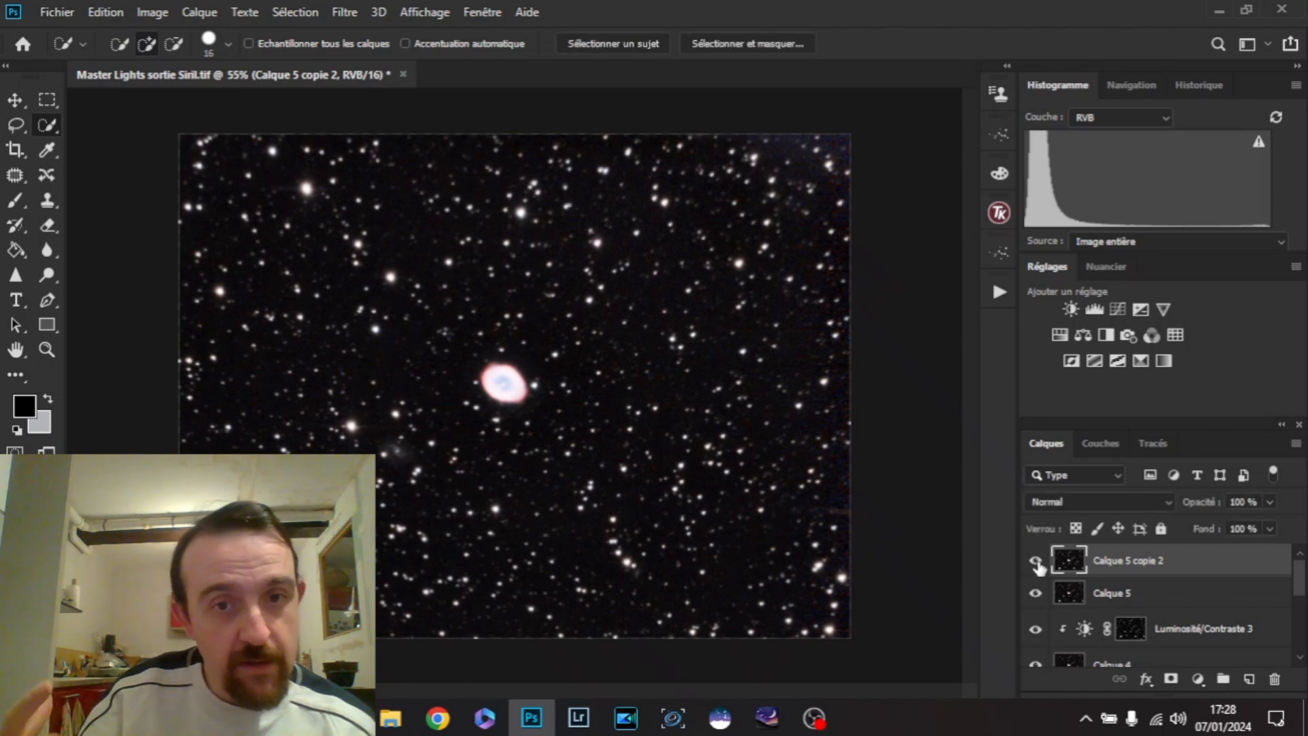
pyautogui.click(1269, 502)
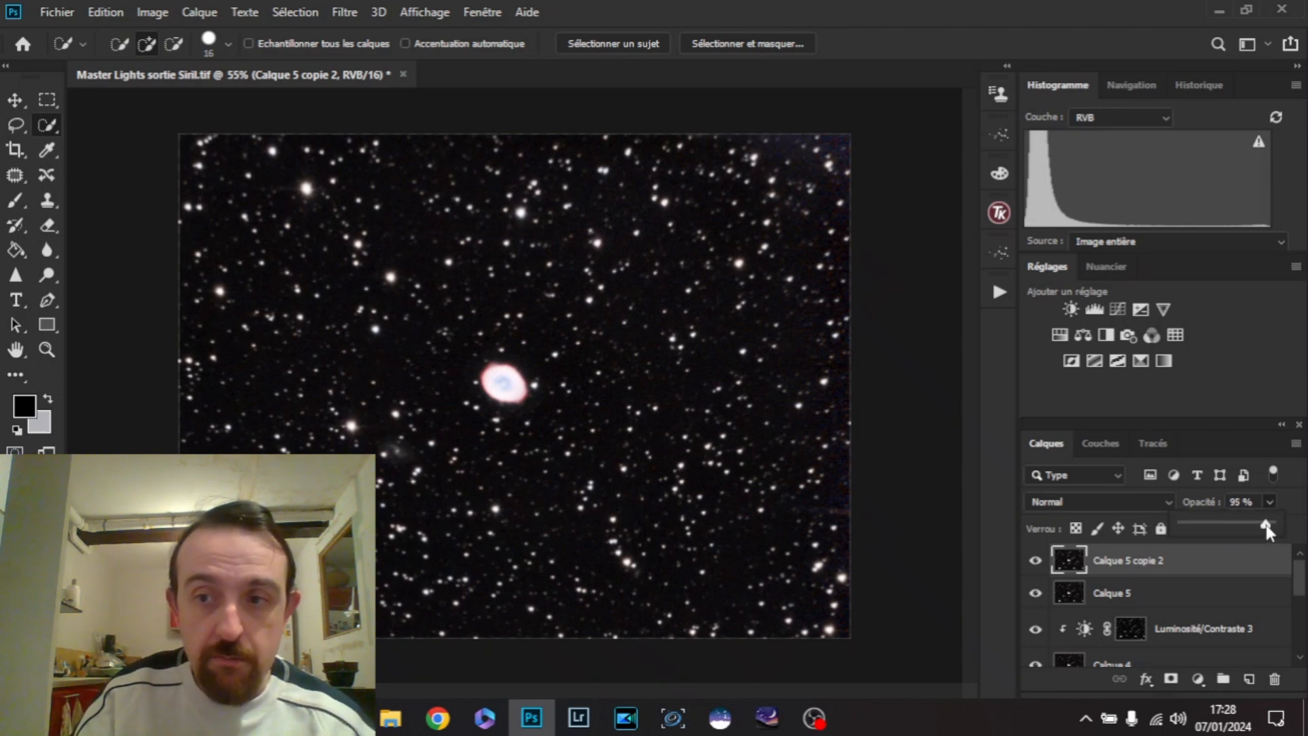
pyautogui.moveTo(1243, 528); pyautogui.dragTo(1233, 528)
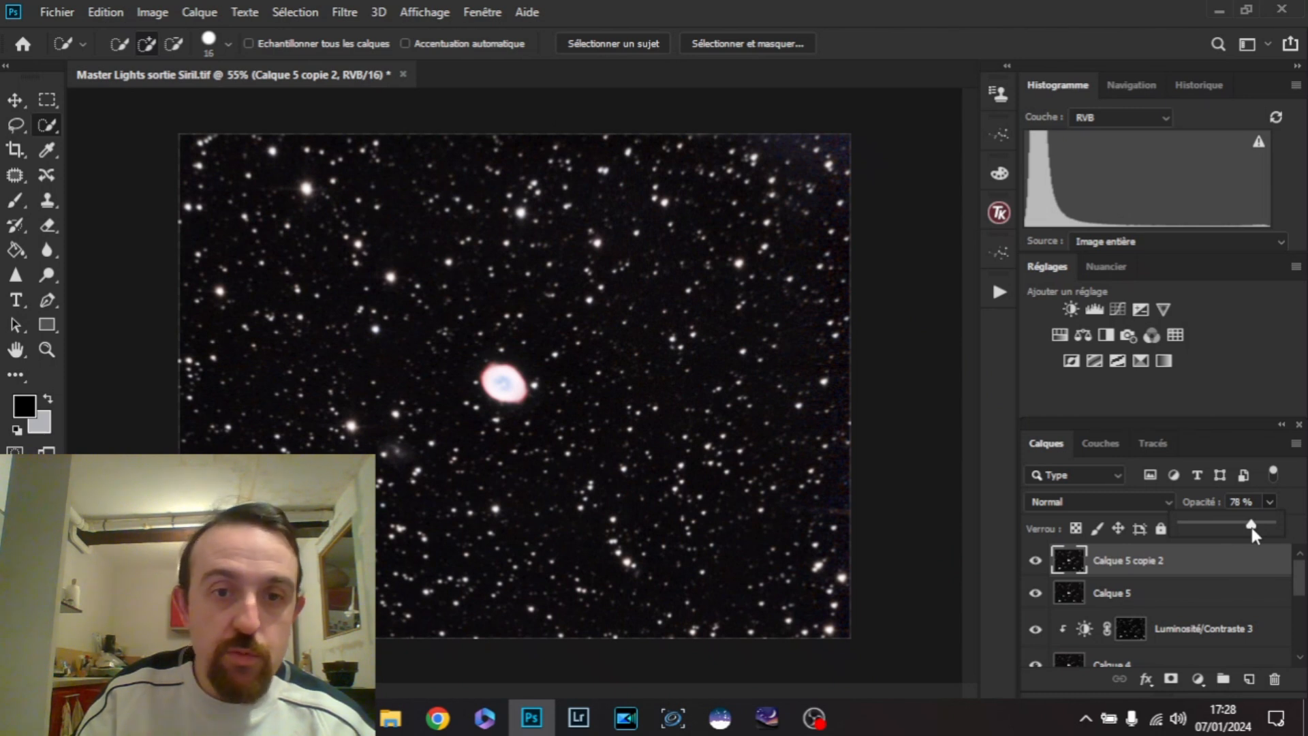
pyautogui.click(1132, 400)
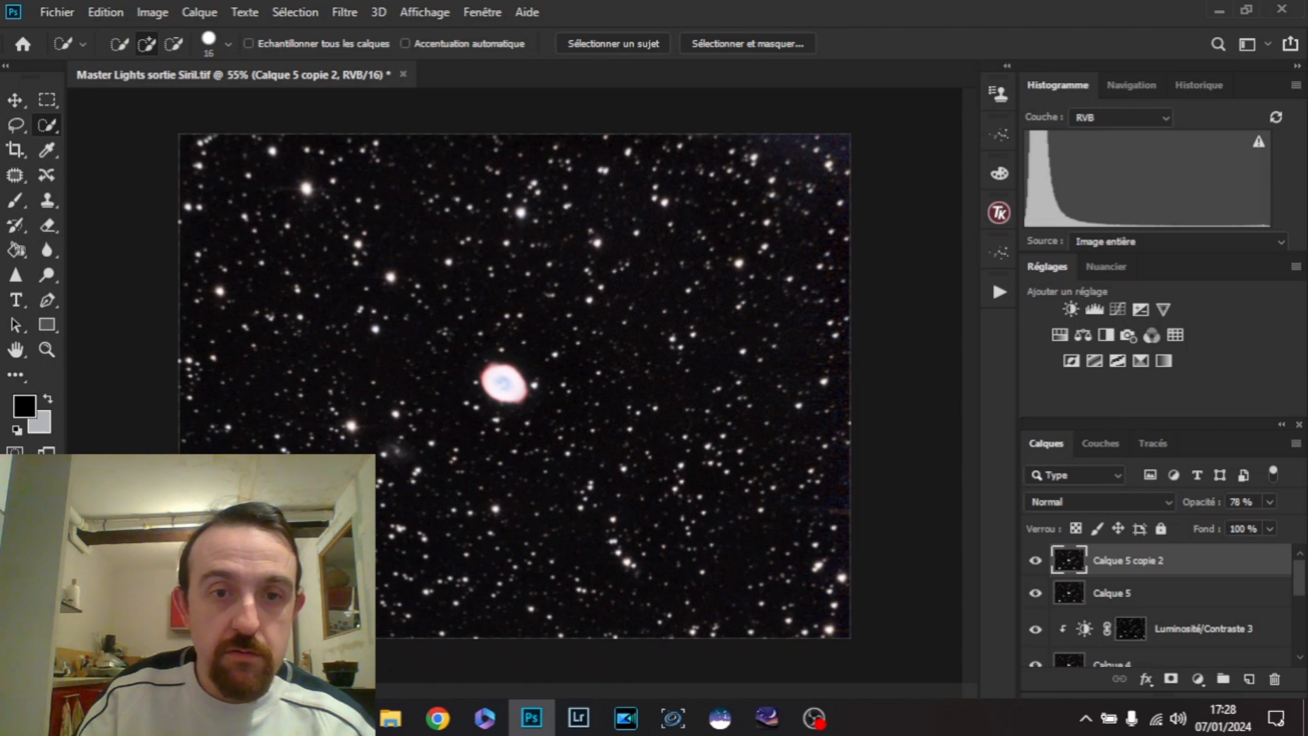
# - Examine the sharpened nebula and surrounding stars up close and return to the full image view
pyautogui.press('z')
pyautogui.moveTo(452, 403)
pyautogui.mouseDown()
pyautogui.moveTo(478, 393)
pyautogui.moveTo(379, 390)
pyautogui.mouseUp()
pyautogui.moveTo(528, 402); pyautogui.dragTo(526, 402)
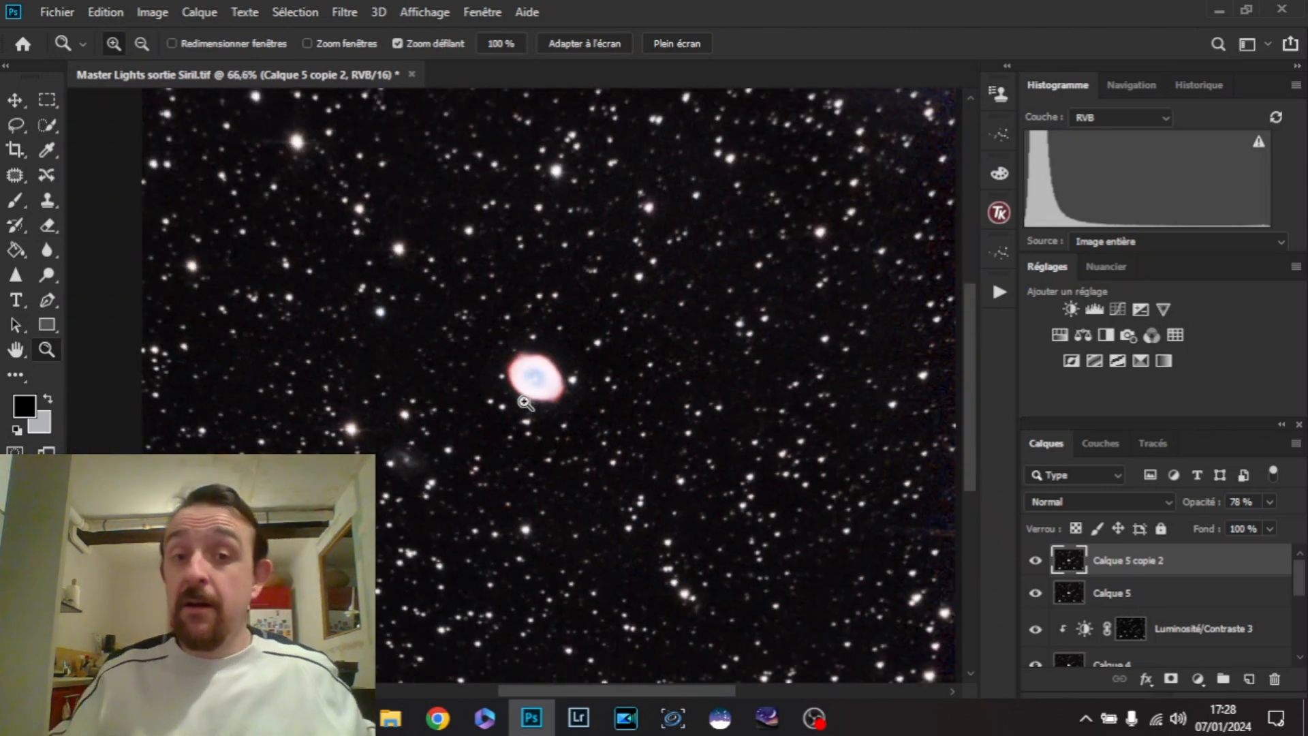
pyautogui.moveTo(526, 402); pyautogui.dragTo(525, 402)
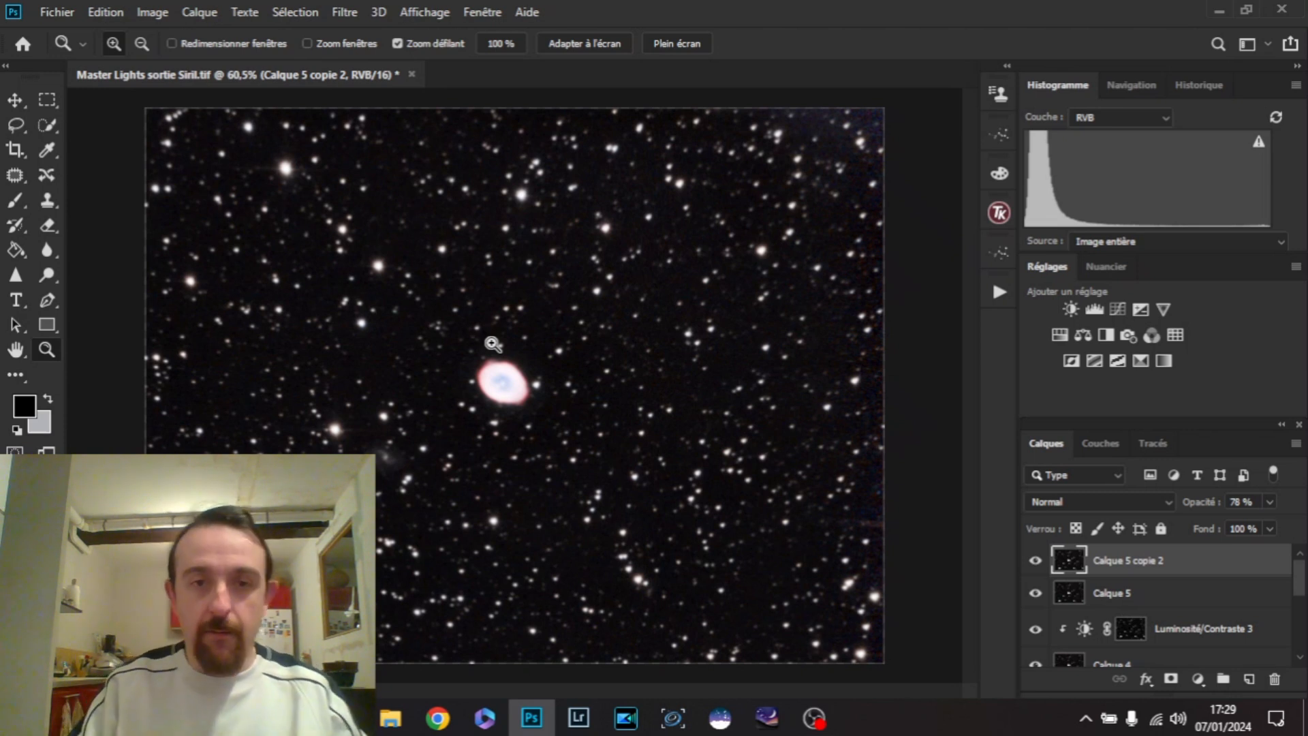
pyautogui.moveTo(493, 344); pyautogui.dragTo(440, 357)
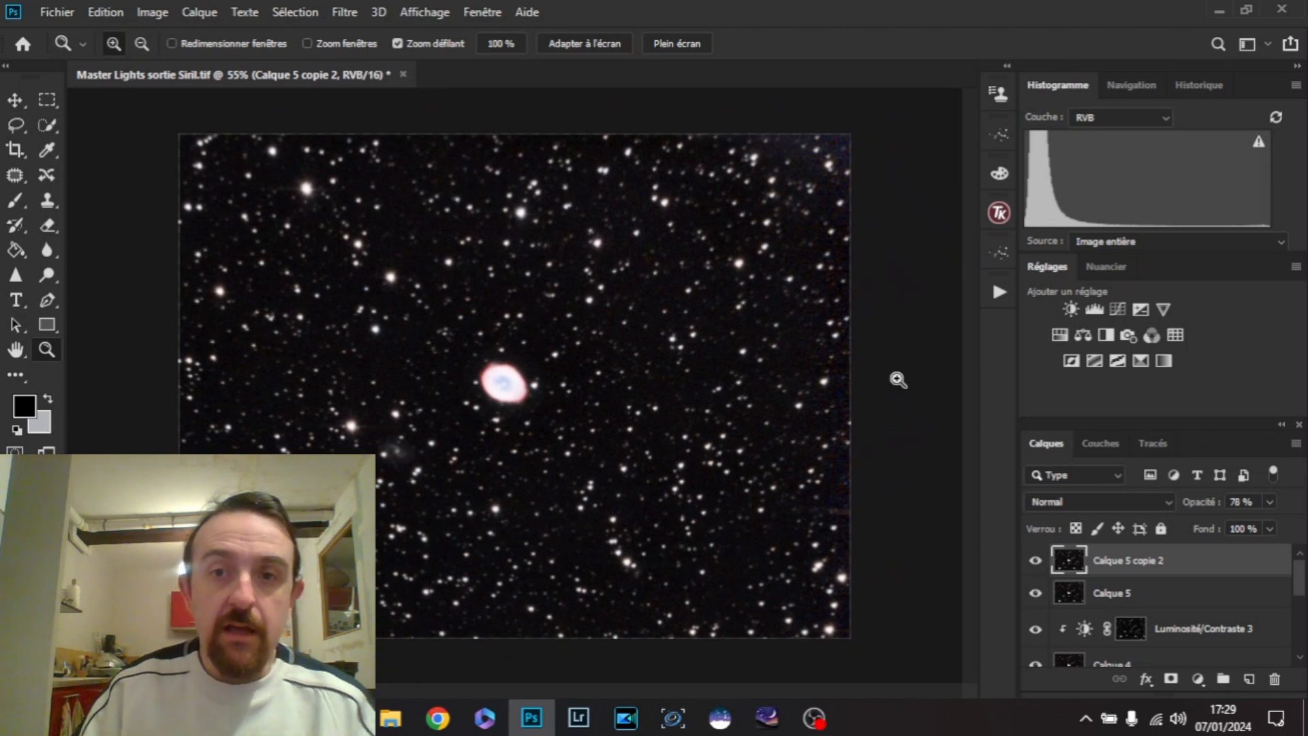